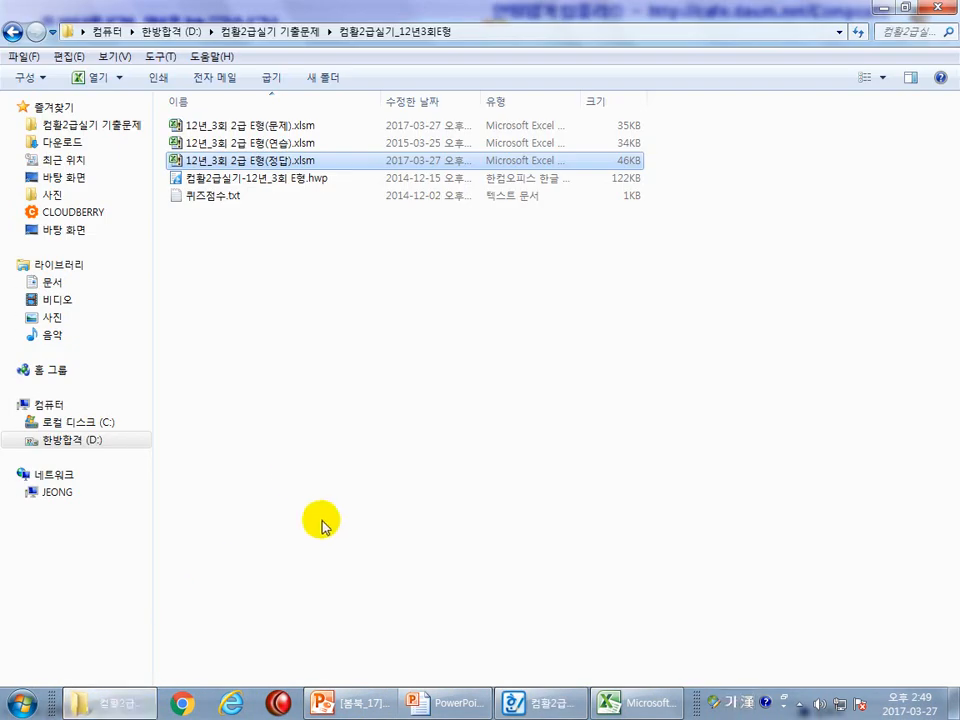
Copy 퀴즈점수.txt from the 컴활2급실기_12년3회E형 folder into the C:\OA folder.
left_click(279, 196)
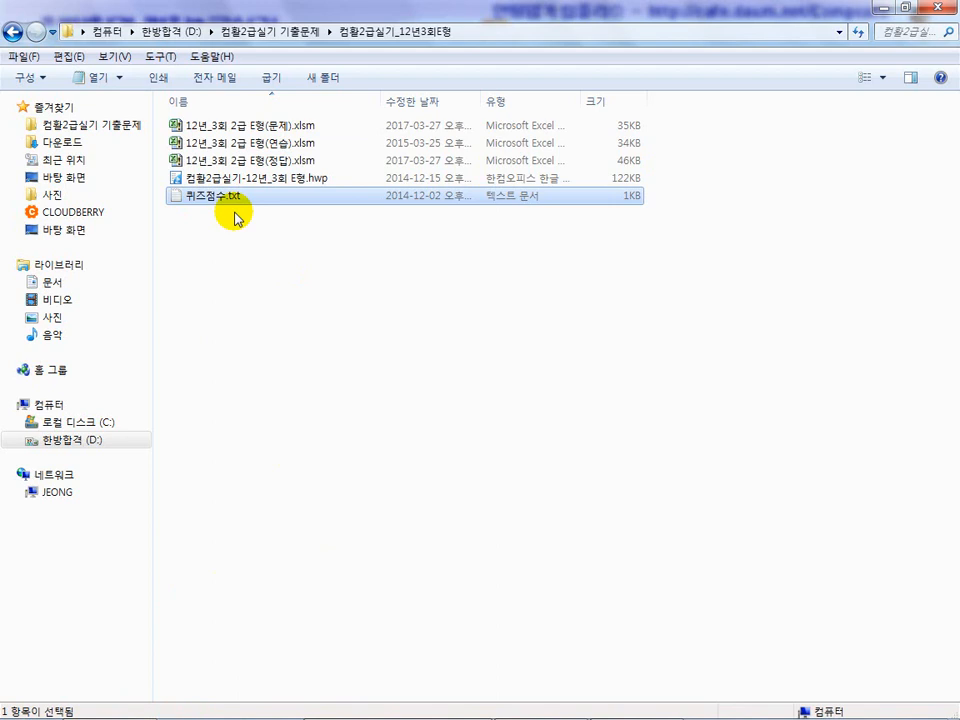
left_click(124, 424)
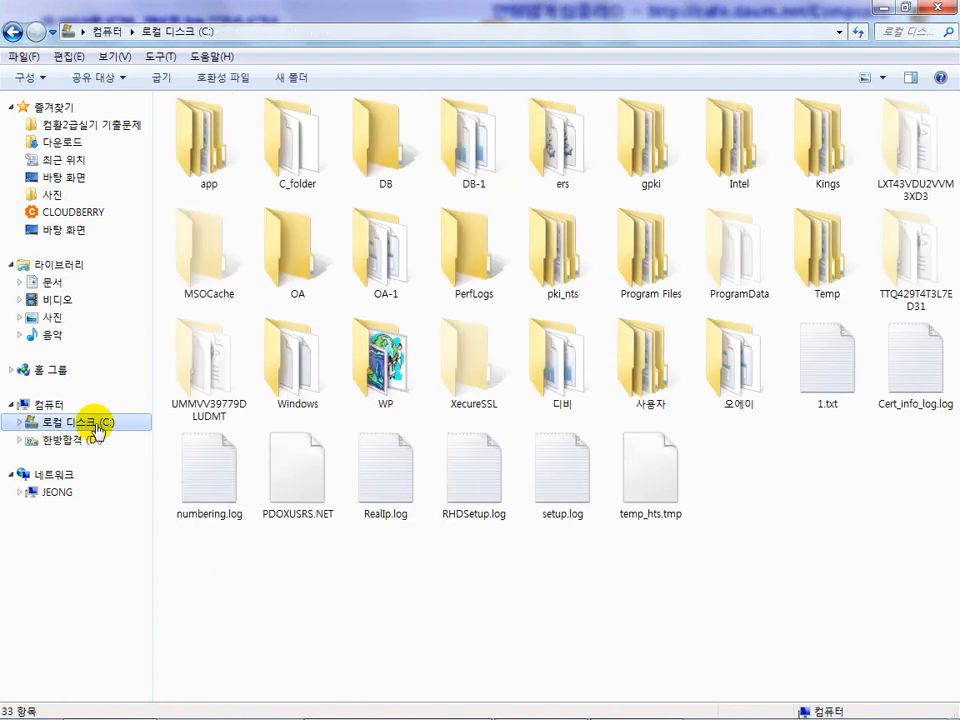
double_click(289, 258)
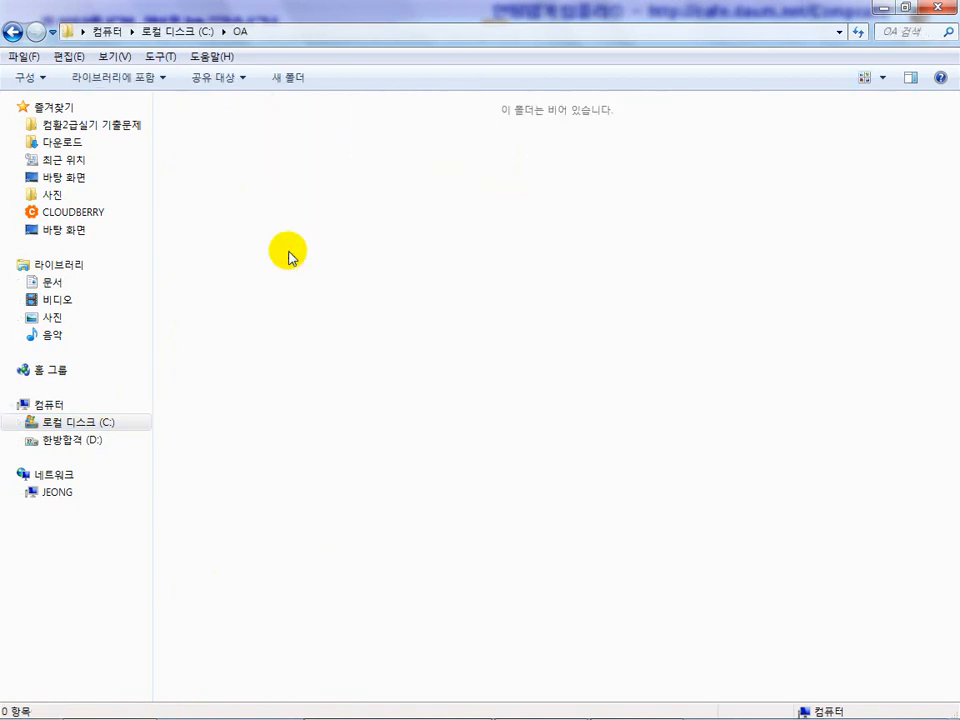
key("ctrl+v")
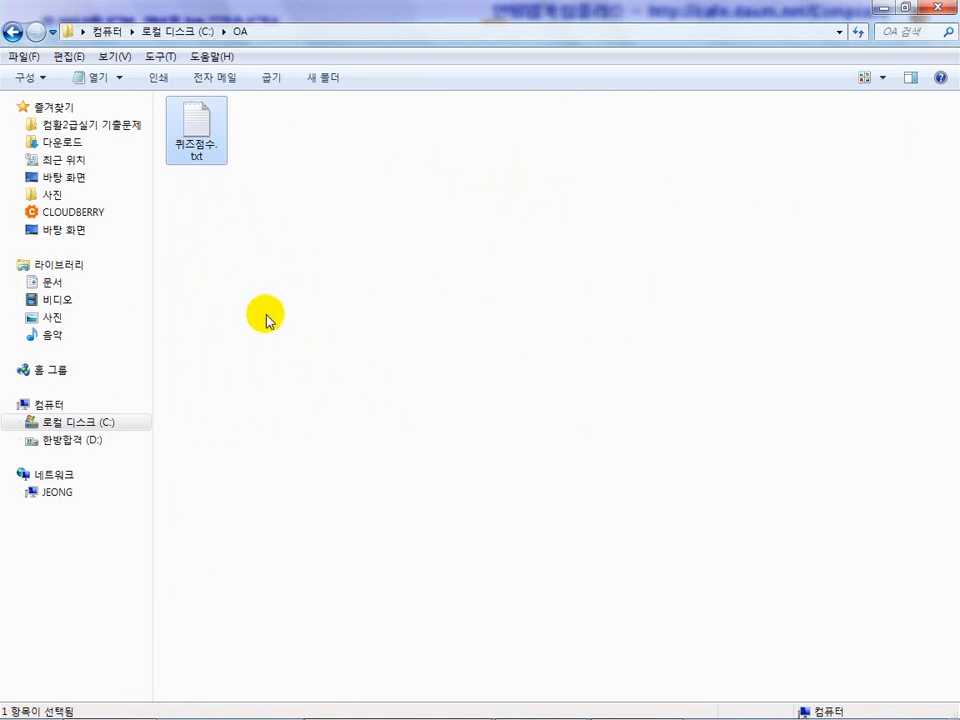
Switch to the Hangul exam document 컴활2급실기-12년_3회 E형.hwp and find the instructions for the 기본작업-2 sheet.
mouse_move(324, 711)
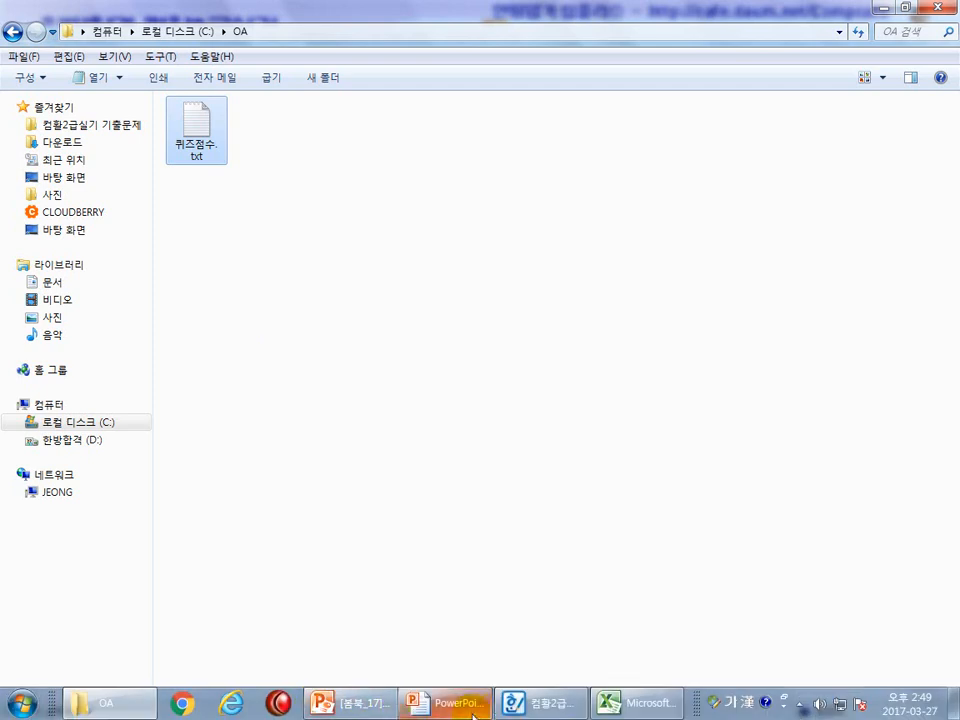
left_click(533, 706)
scroll(332, 260, "down", 10)
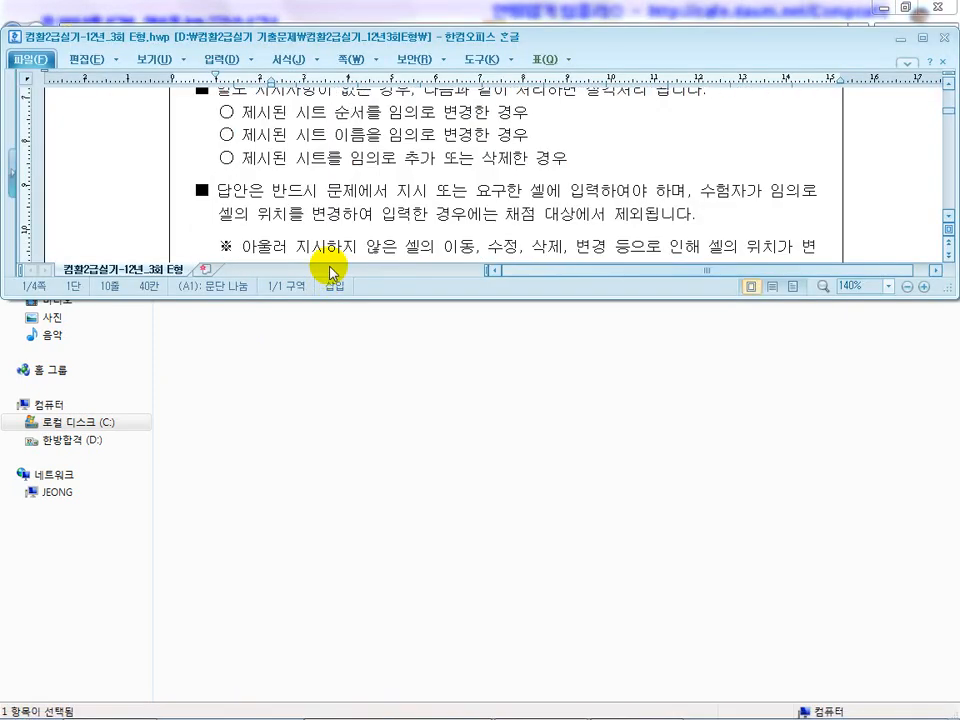
scroll(334, 251, "down", 10)
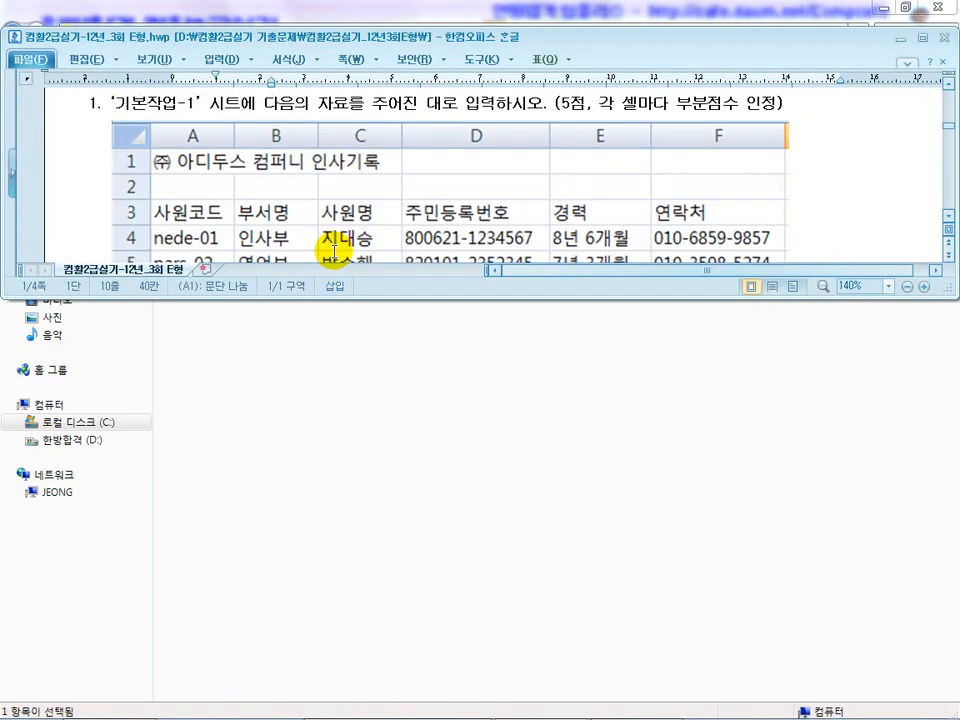
left_click(336, 221)
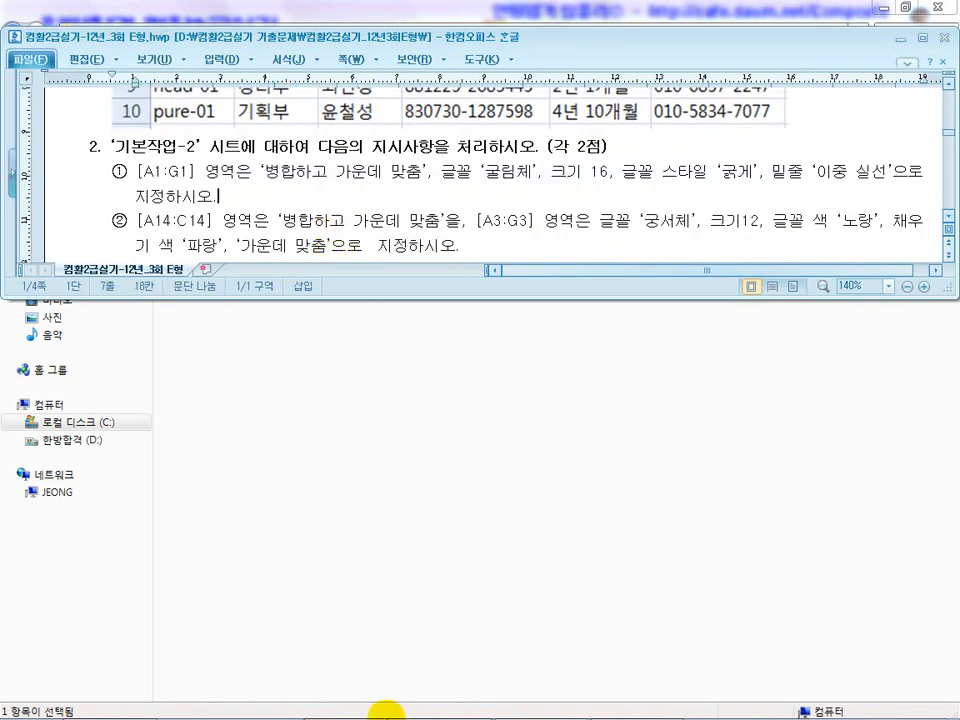
Bring the exam document and the Excel workbook 12년_3회 2급 E형(문제).xlsm into view over the slides, and open the 기본작업-2 sheet.
mouse_move(434, 708)
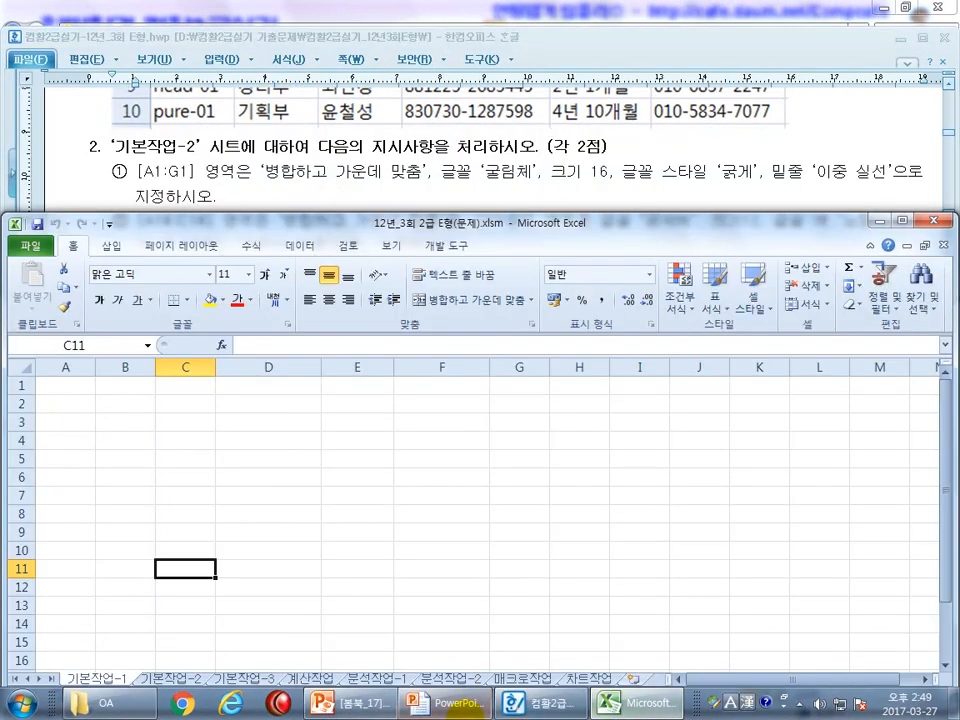
left_click(447, 703)
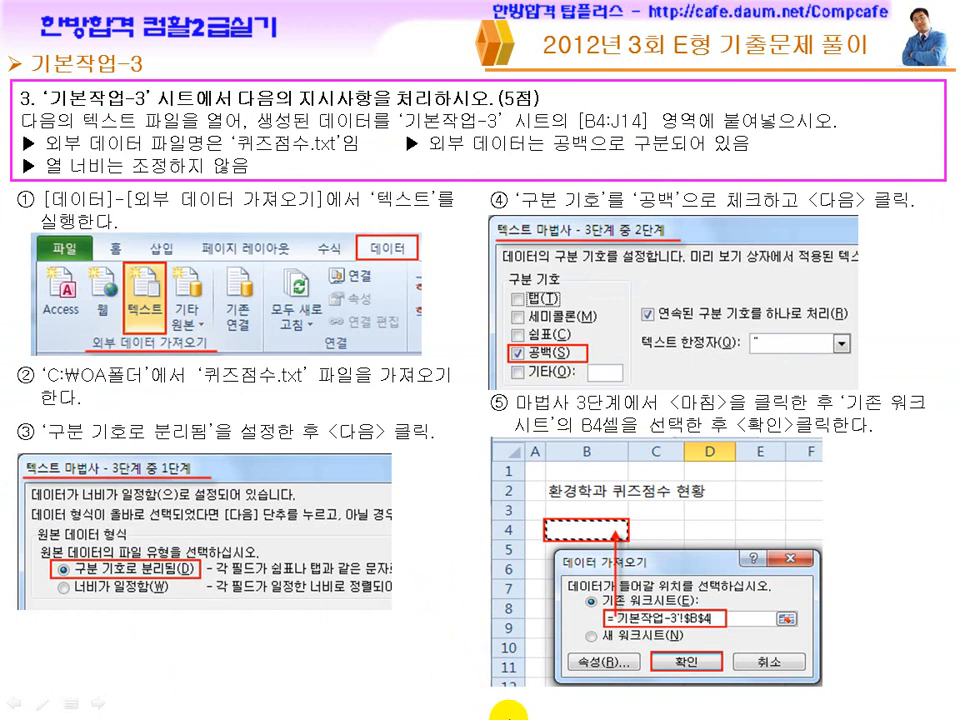
key("super")
left_click(622, 705)
left_click(548, 703)
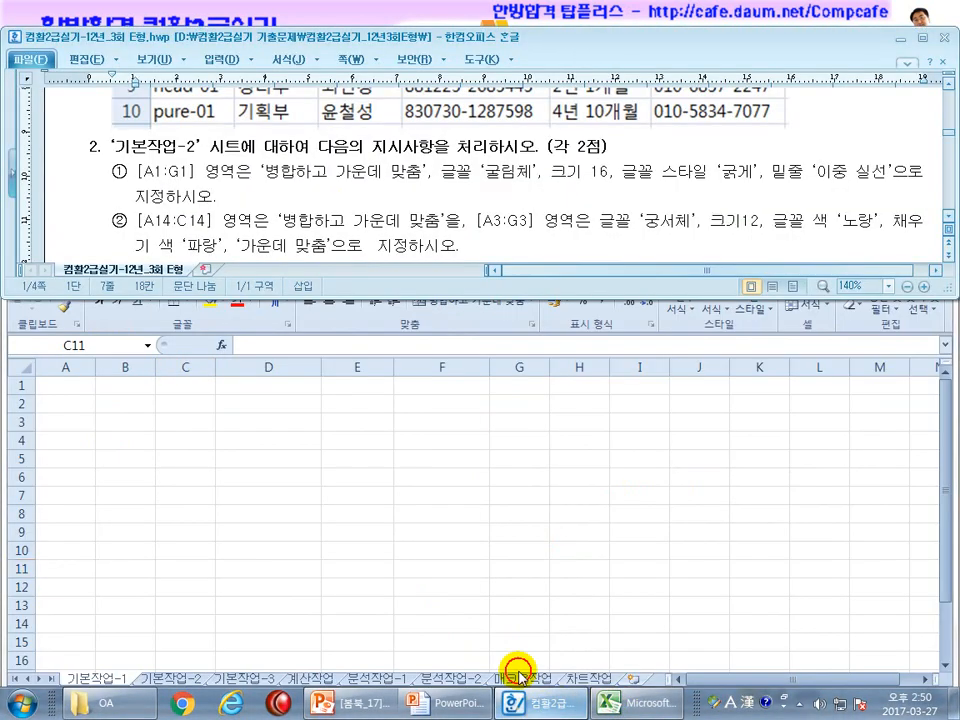
left_click(212, 565)
left_click(189, 679)
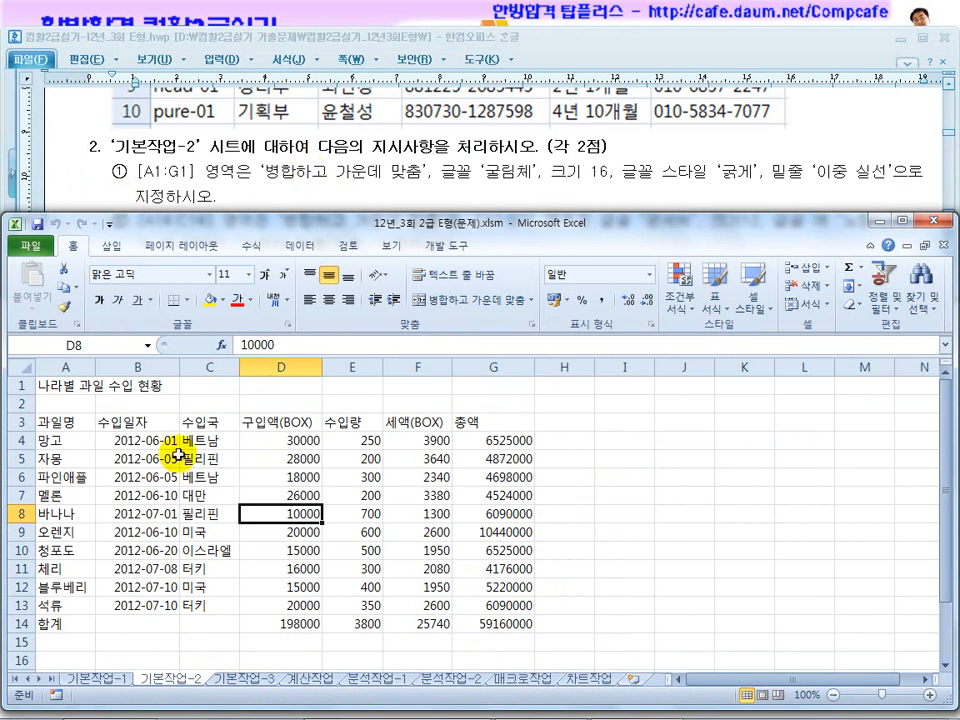
Merge and center the title across A1:G1 and set its font to 굴림체, size 16.
left_click_drag(79, 386, 492, 388)
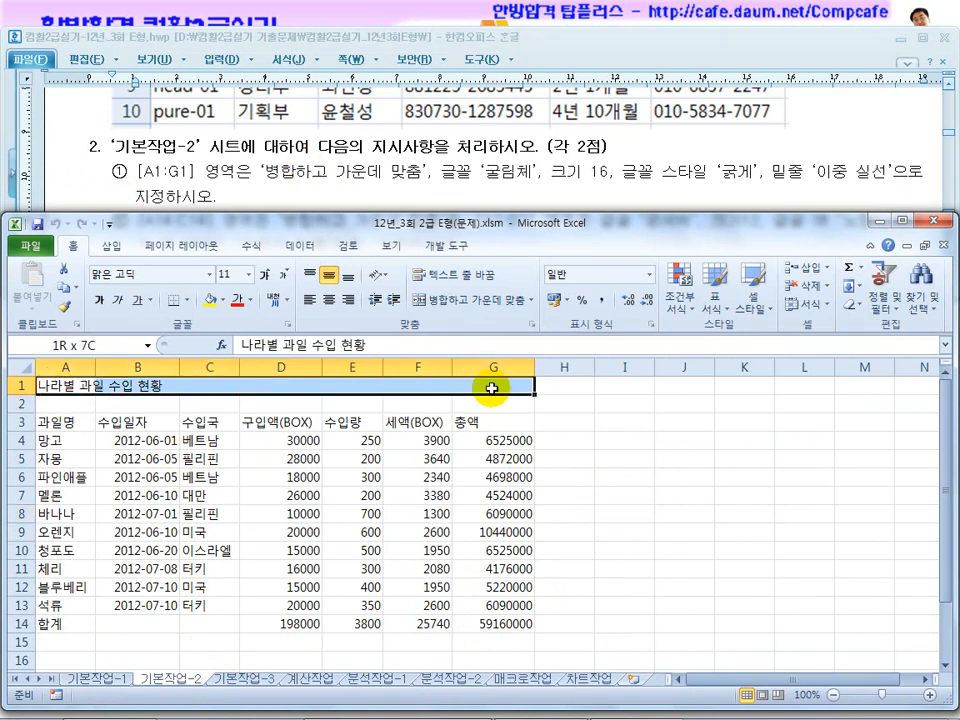
left_click(440, 300)
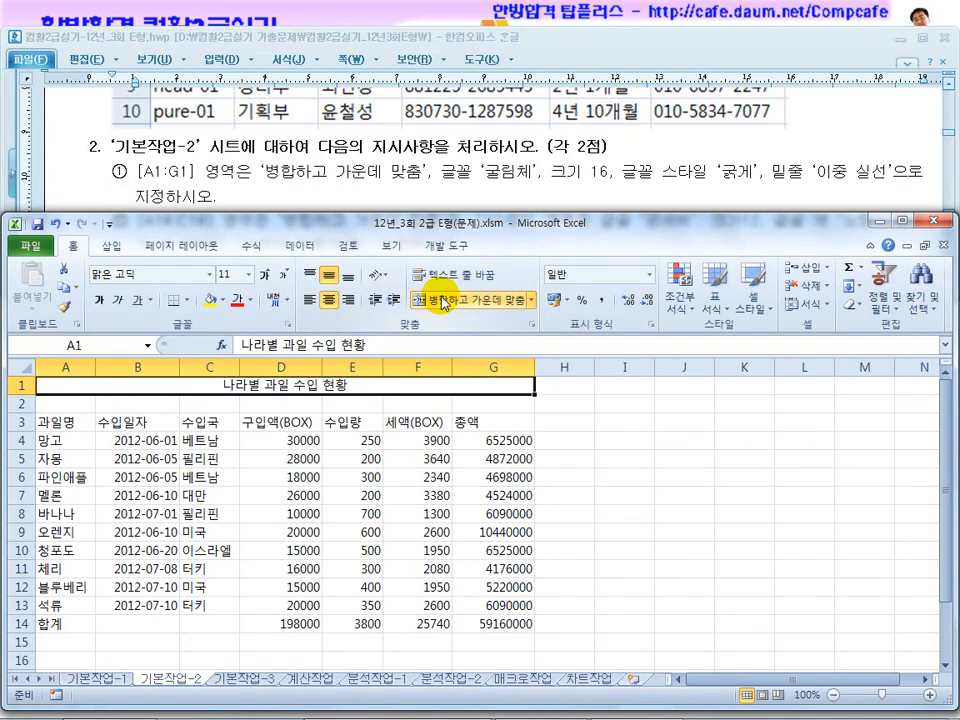
left_click(153, 271)
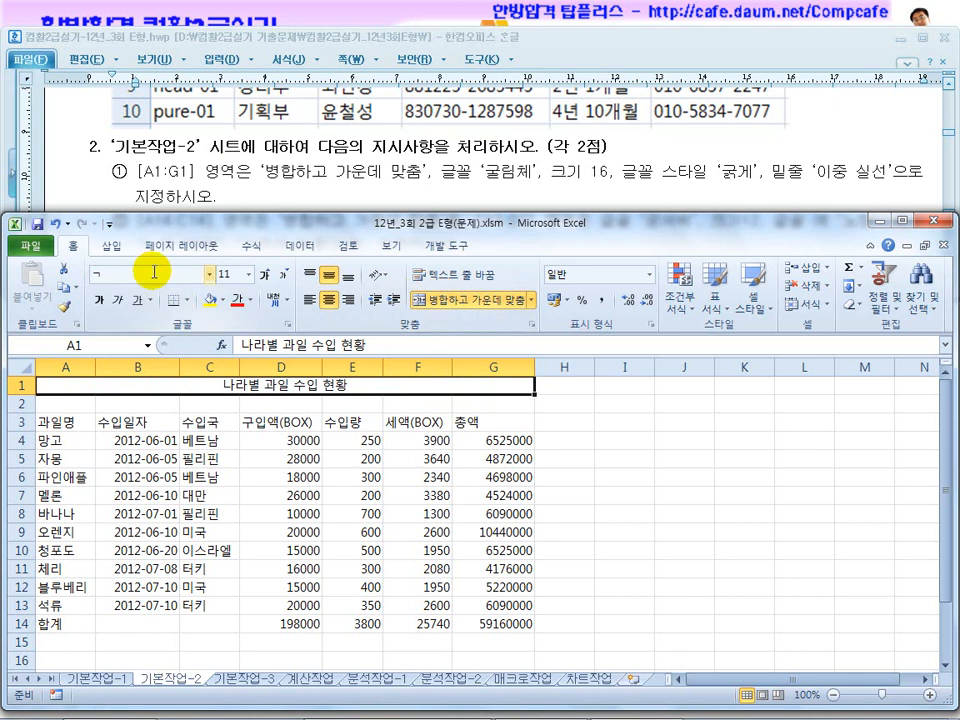
type("굴림체")
key("Tab")
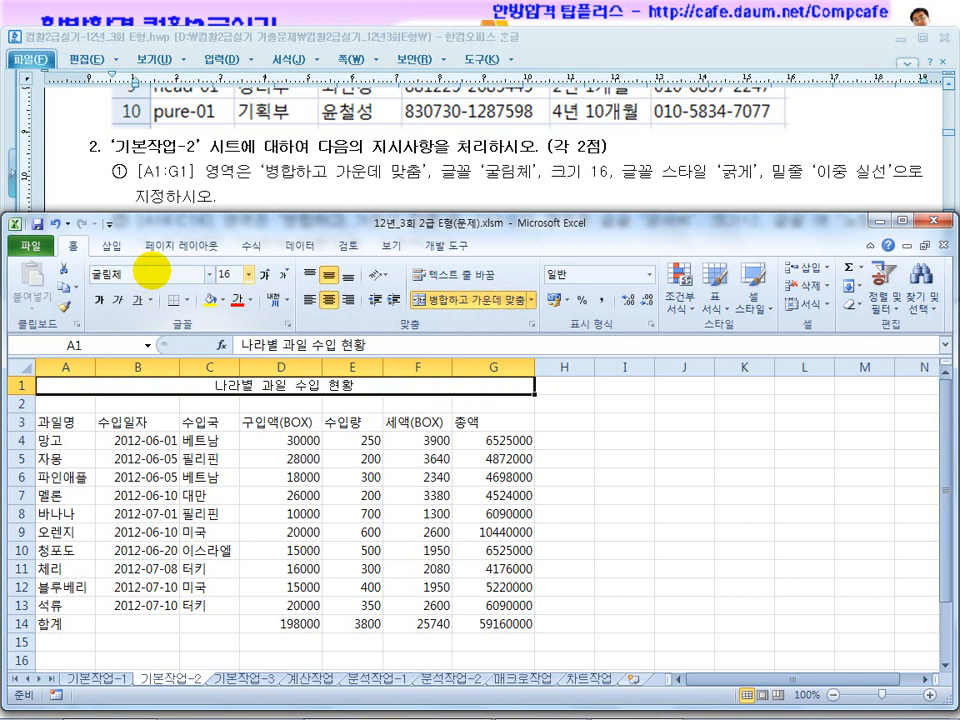
type("16")
key("Return")
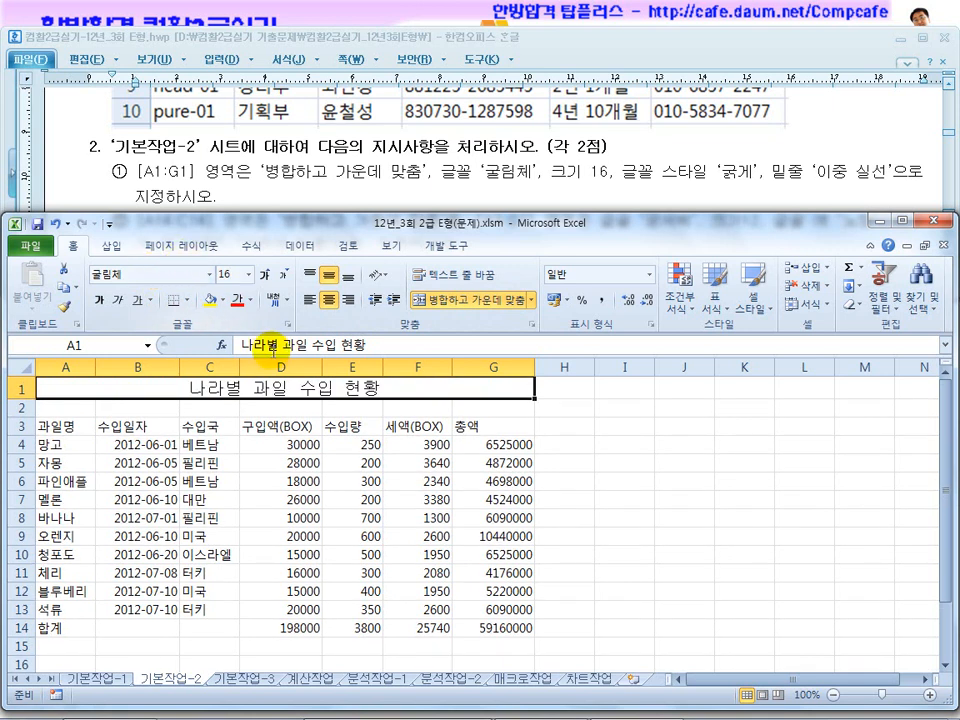
Make the title in A1:G1 bold and give it a double underline.
left_click(96, 305)
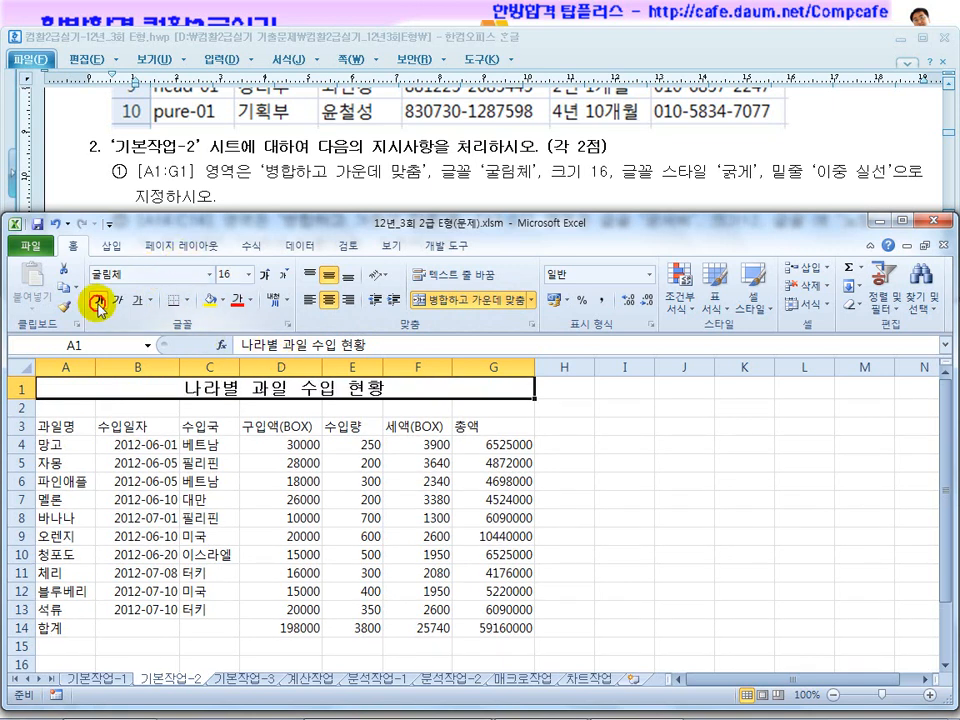
left_click(187, 301)
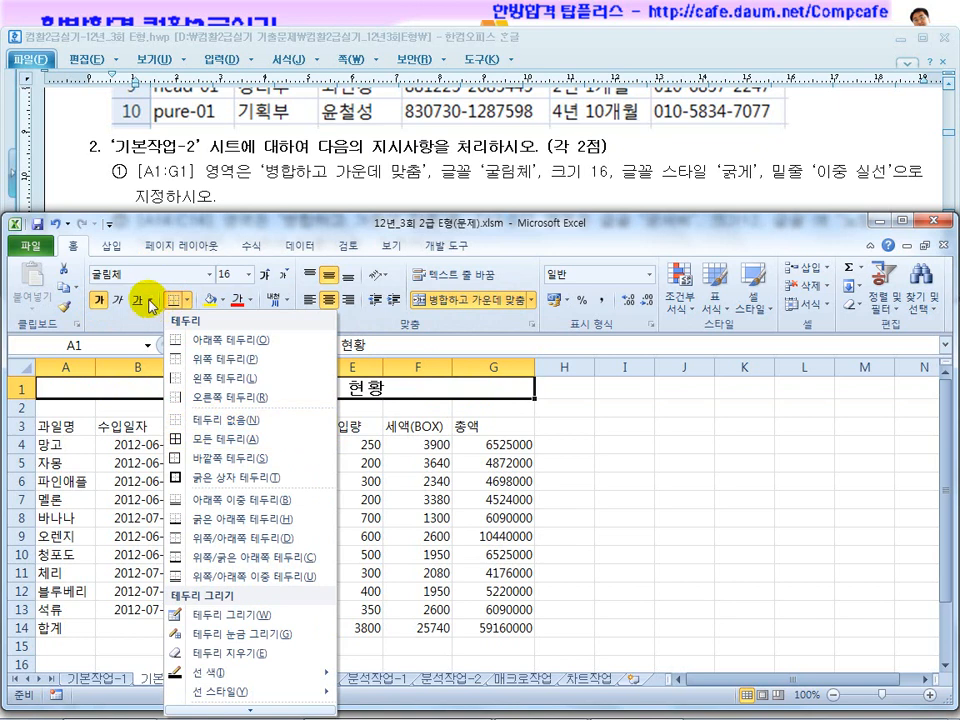
left_click(150, 301)
left_click(174, 342)
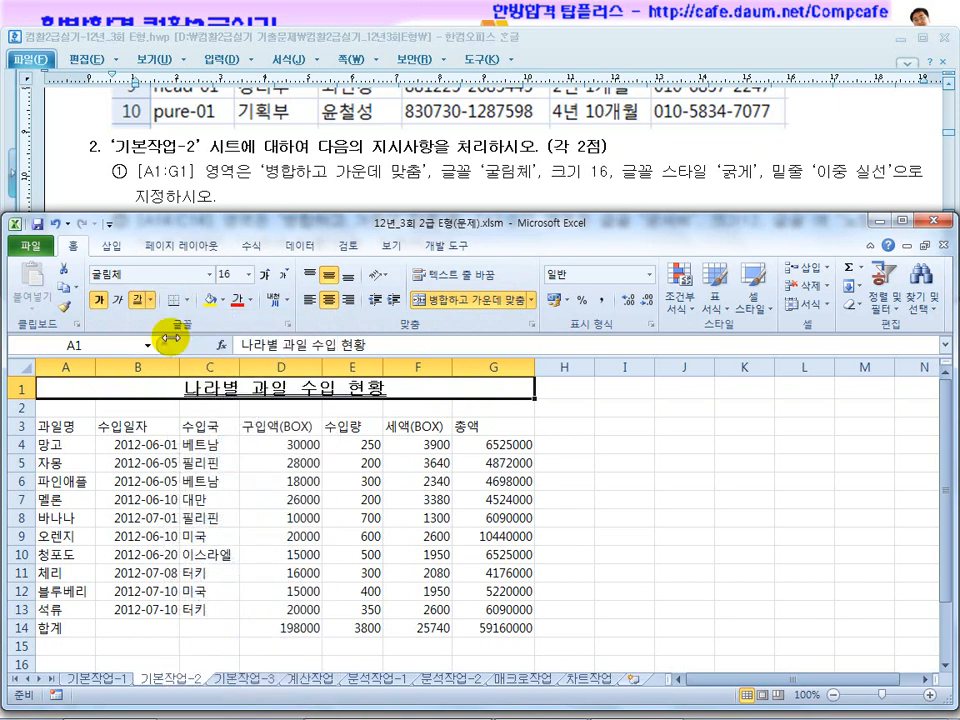
Consult the second instruction for 기본작업-2 in the exam document, and merge and center the 합계 label across A14:C14.
left_click(291, 156)
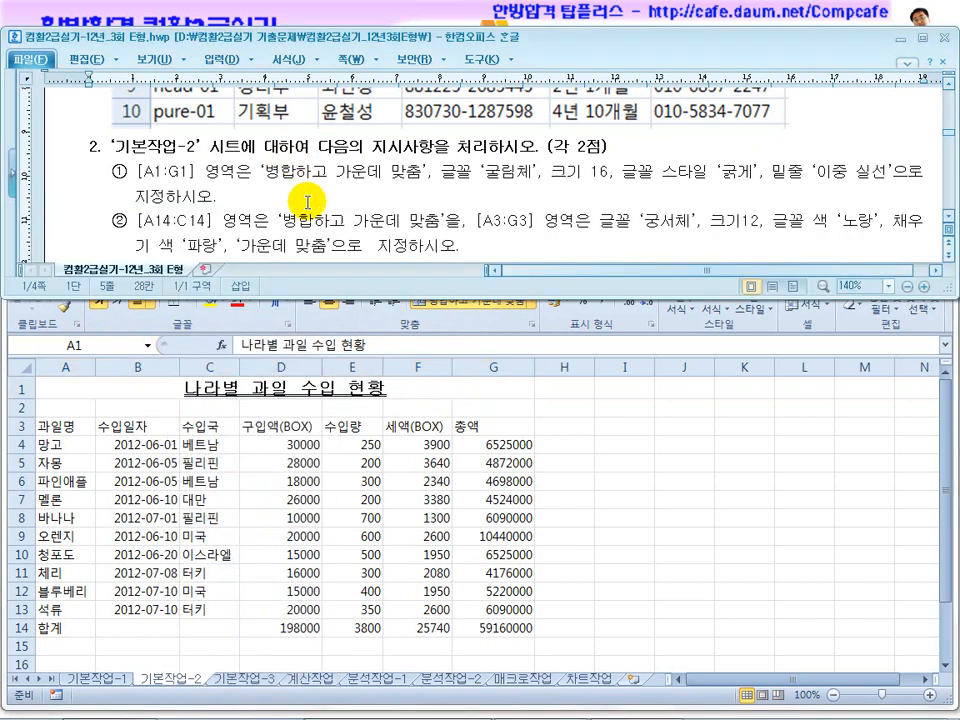
scroll(256, 216, "down", 1)
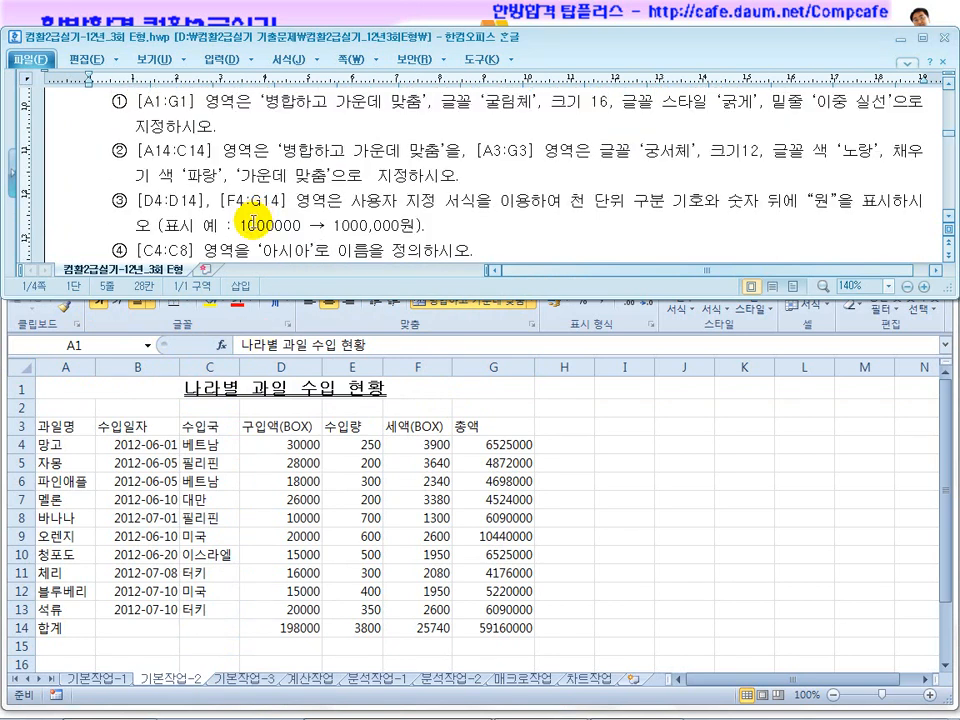
left_click(246, 493)
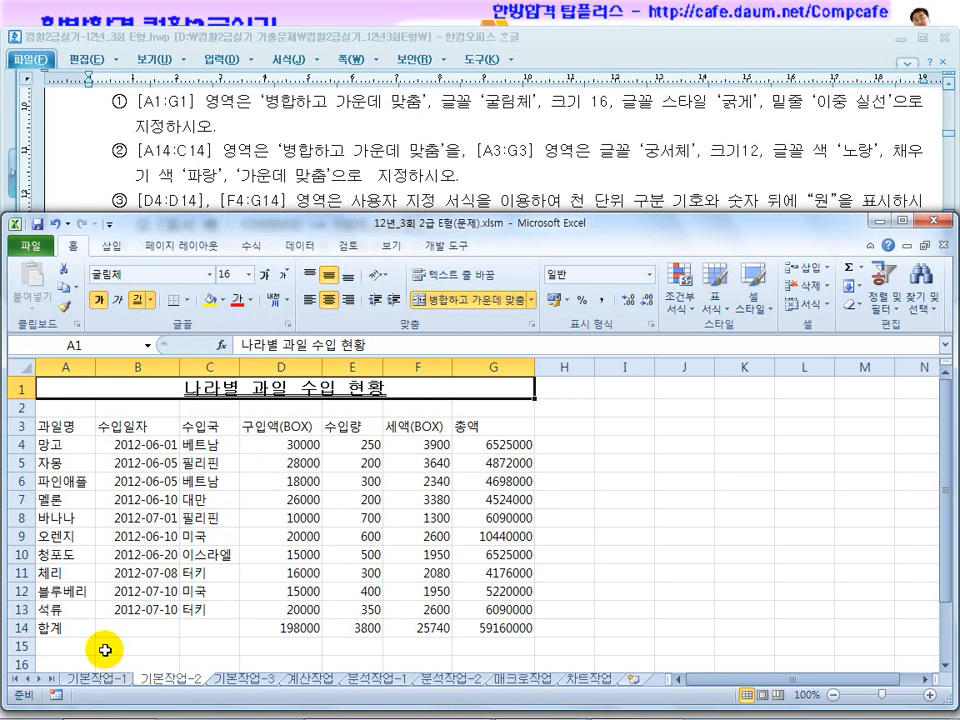
left_click_drag(79, 627, 214, 628)
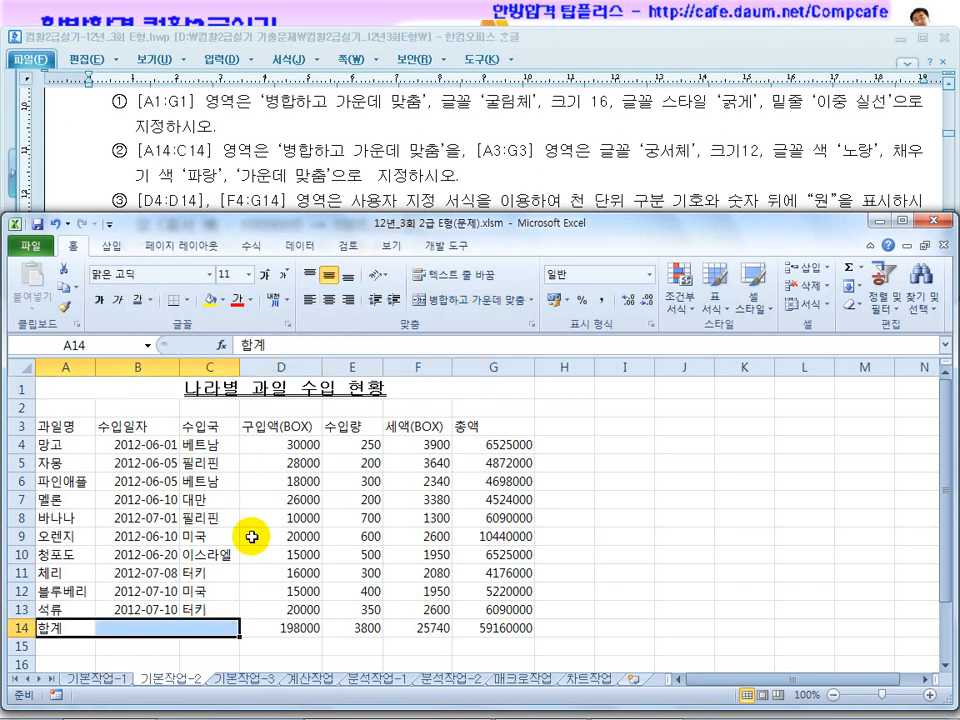
left_click(470, 299)
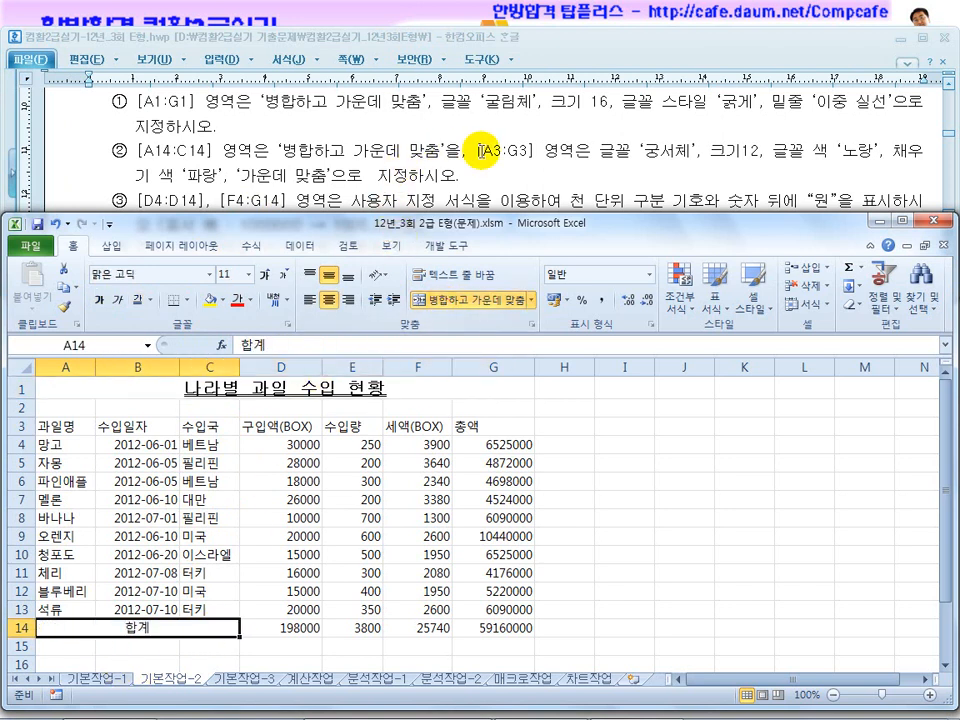
Set the font of the header row A3:G3 to 궁서체, size 12.
left_click_drag(66, 426, 492, 420)
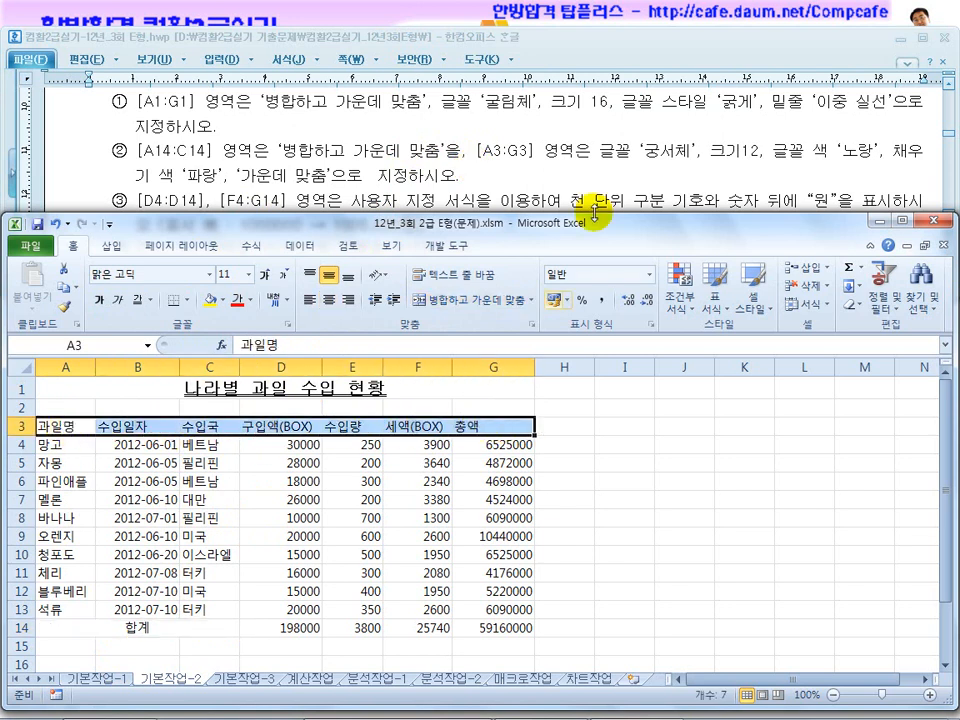
left_click(158, 271)
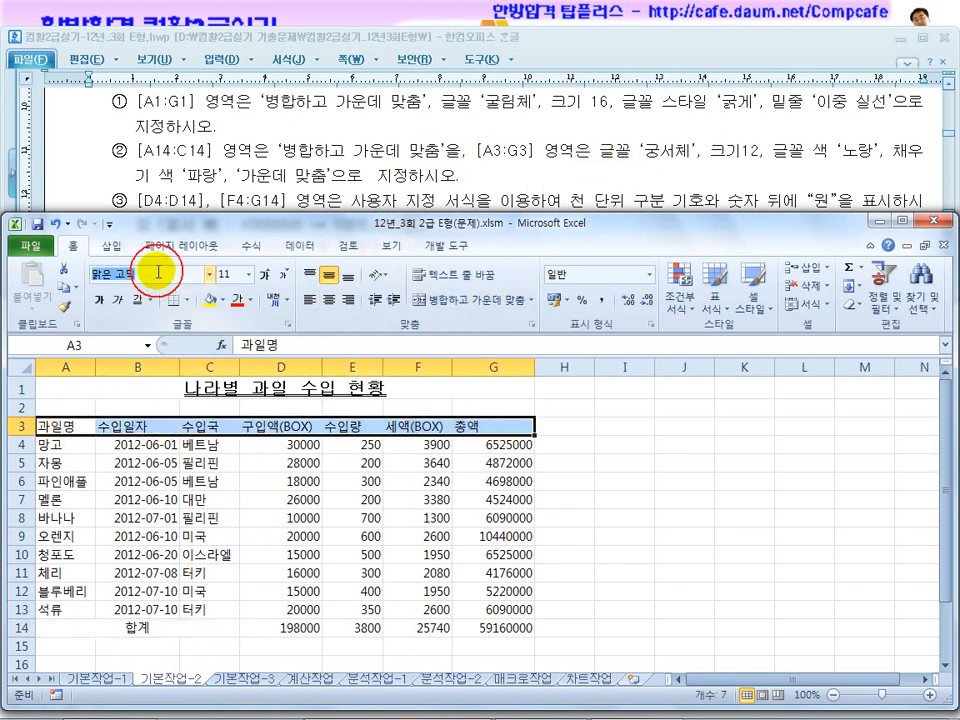
type("궁서체")
key("Return")
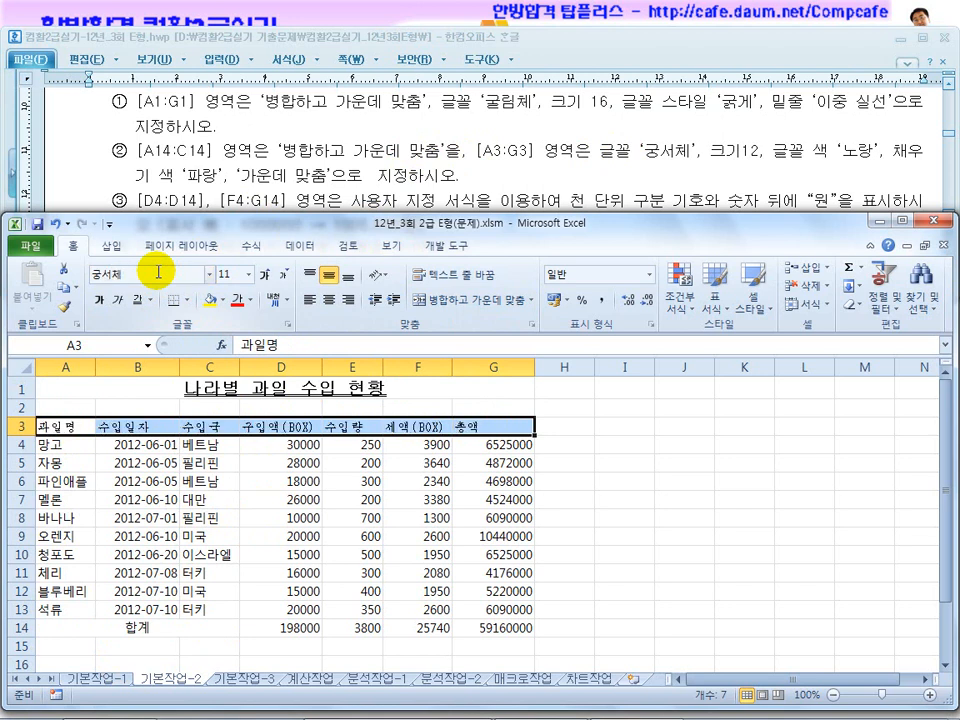
left_click(245, 276)
type("12")
key("Return")
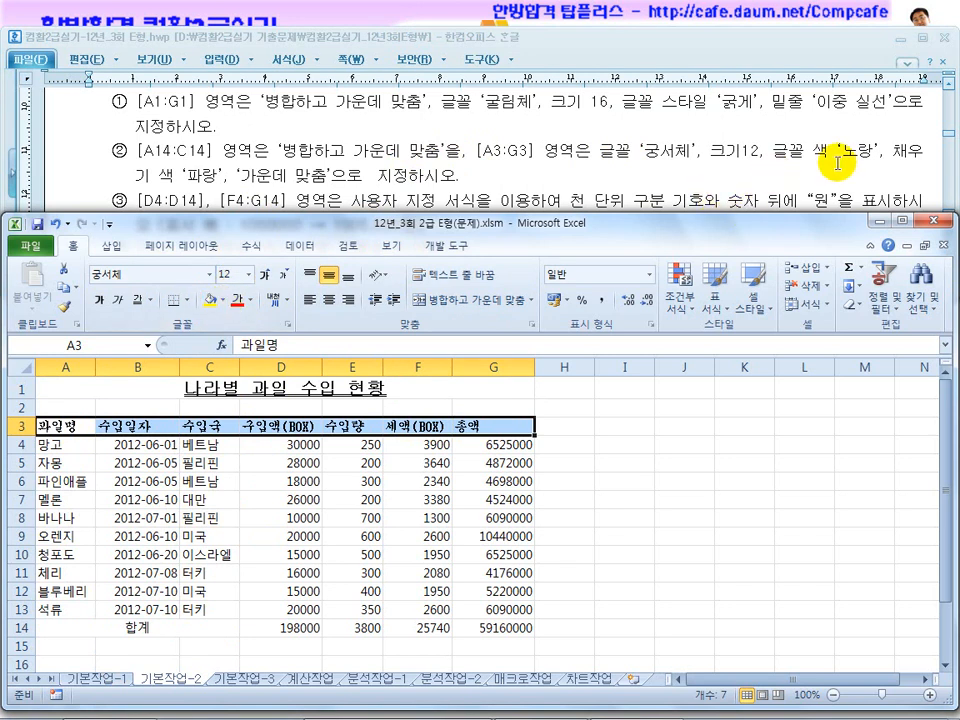
Give the header row A3:G3 a yellow font color and a blue fill, and center its text horizontally.
left_click(249, 300)
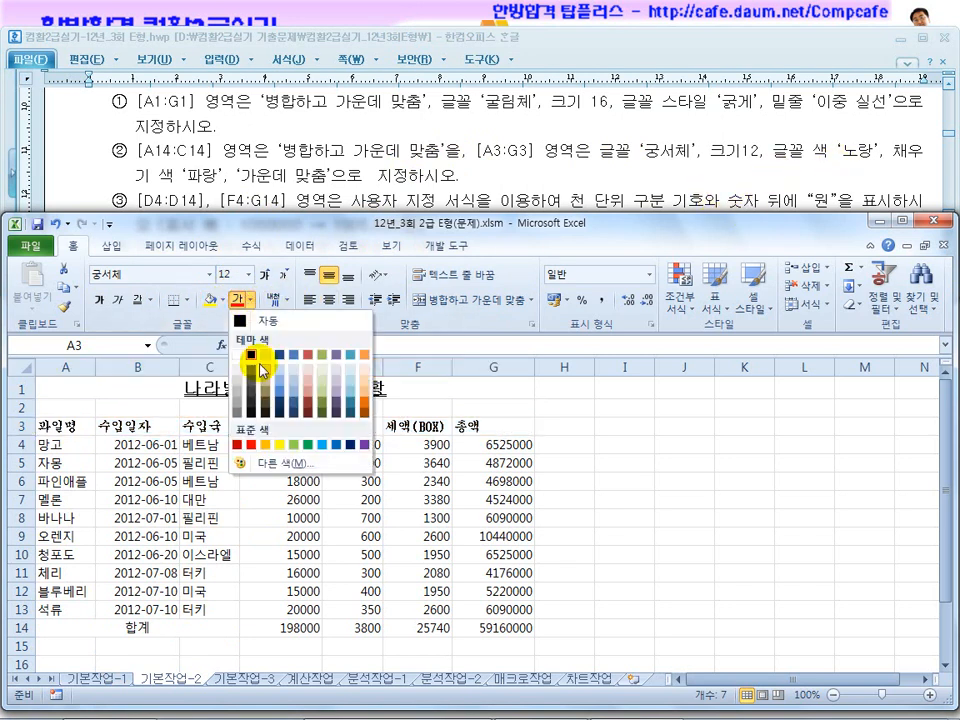
left_click(278, 444)
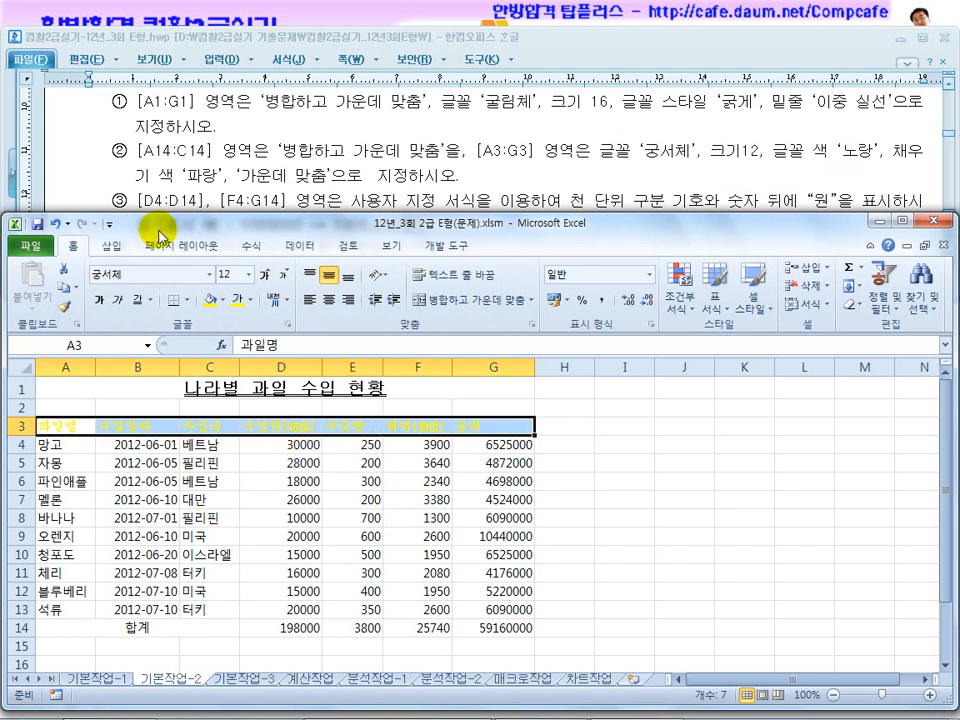
left_click(222, 300)
left_click(307, 426)
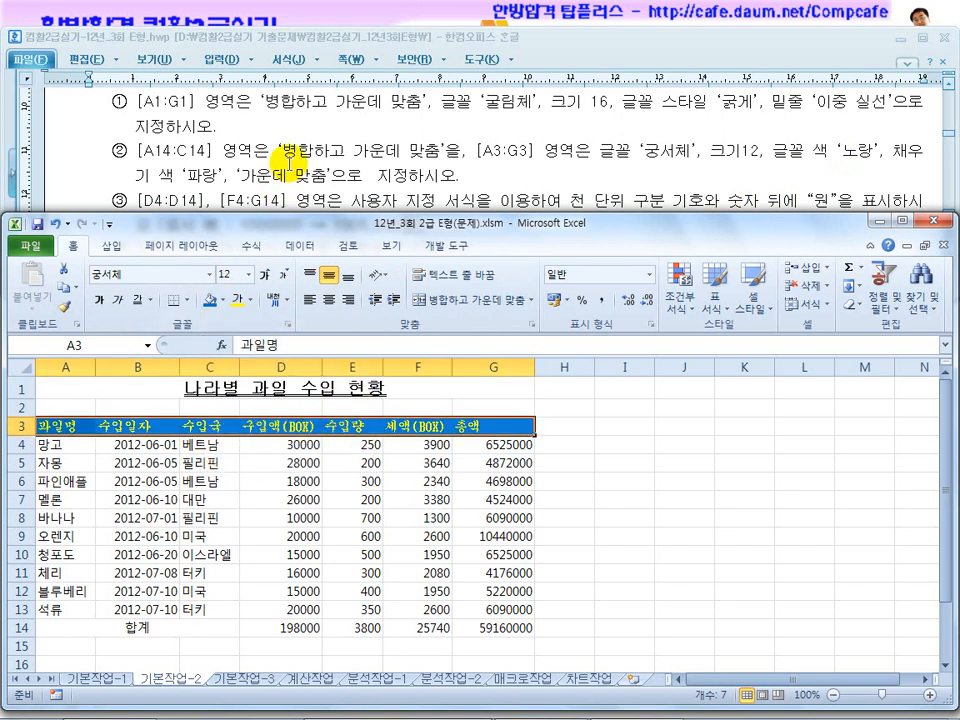
left_click(327, 301)
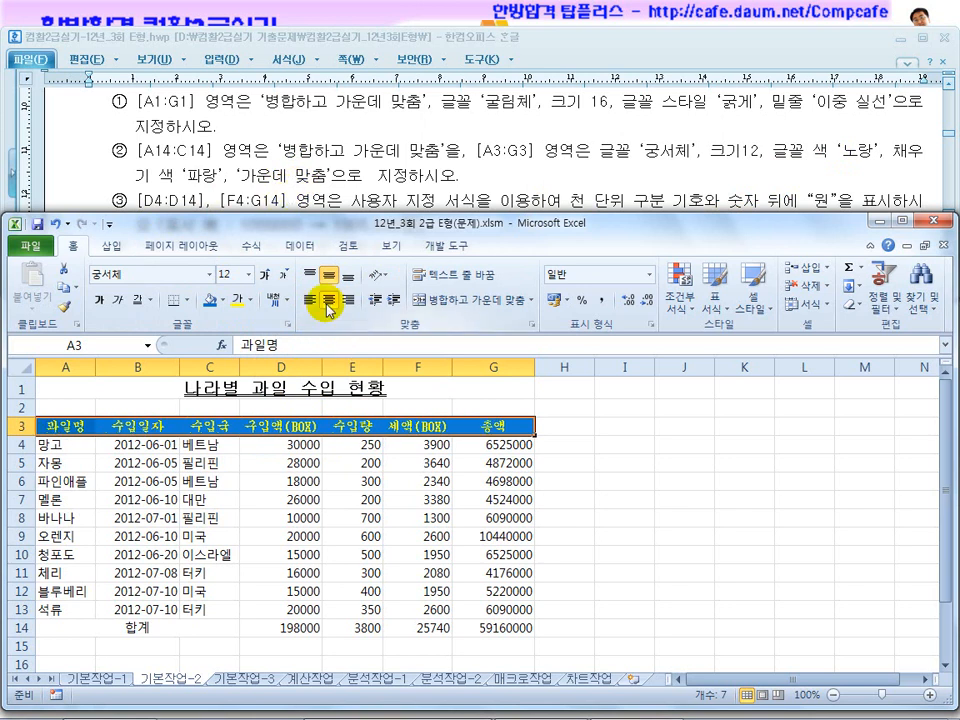
Consult the third instruction for 기본작업-2 in the exam document, and select D4:D14 together with F4:G14 in the worksheet.
left_click(354, 144)
scroll(354, 189, "down", 2)
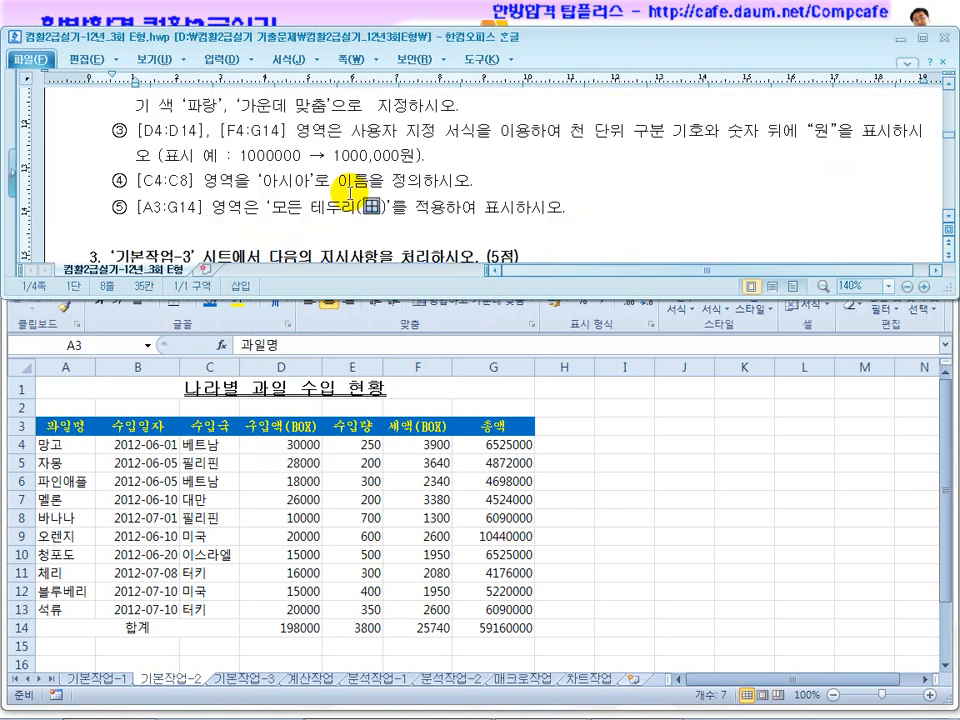
left_click(169, 131)
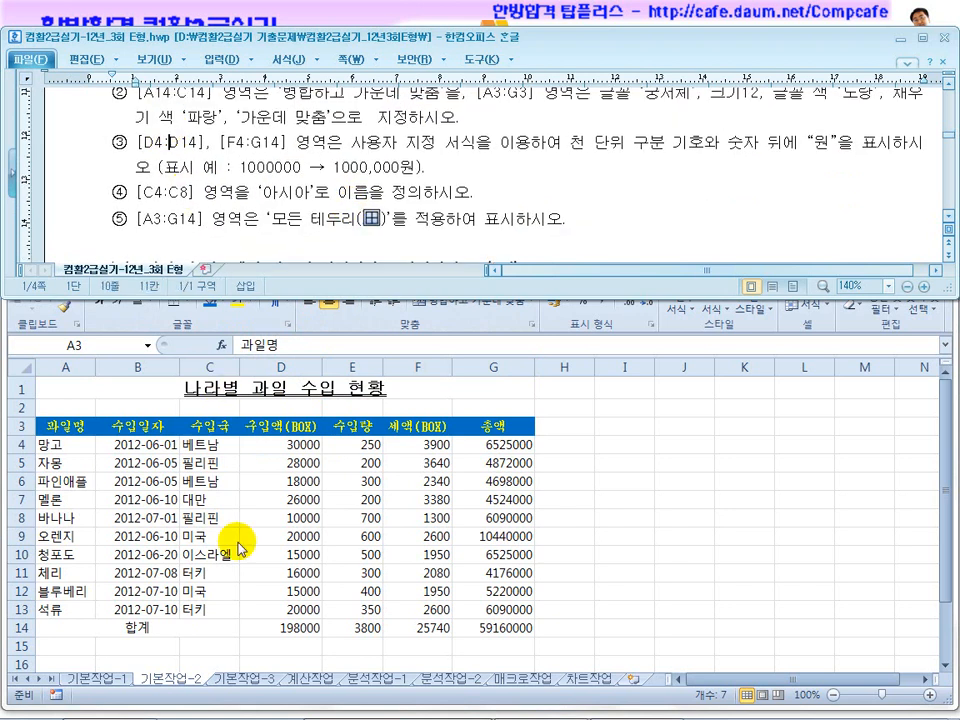
left_click(338, 552)
left_click_drag(259, 444, 287, 630)
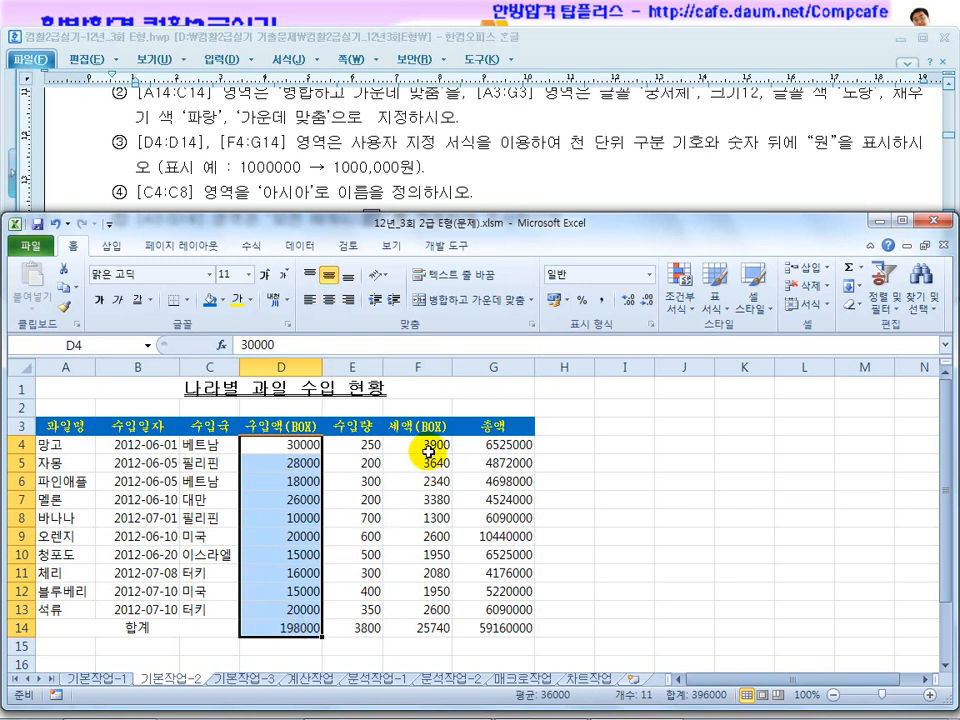
left_click_drag(428, 447, 530, 630)
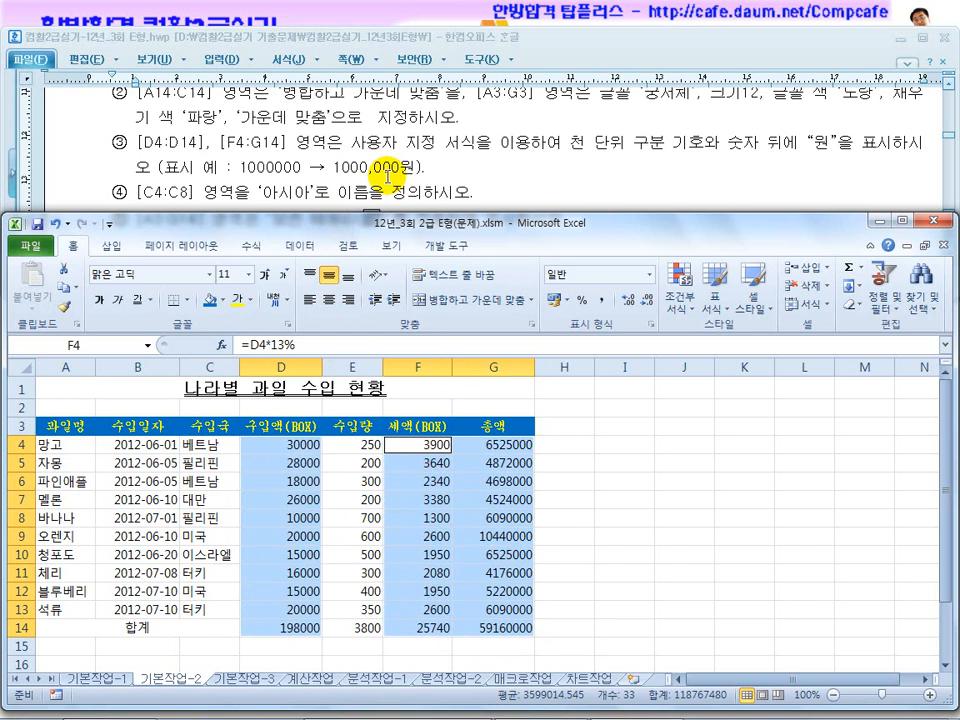
Correct the display example in the exam document's third instruction to read 1,000,000원.
left_click(339, 166)
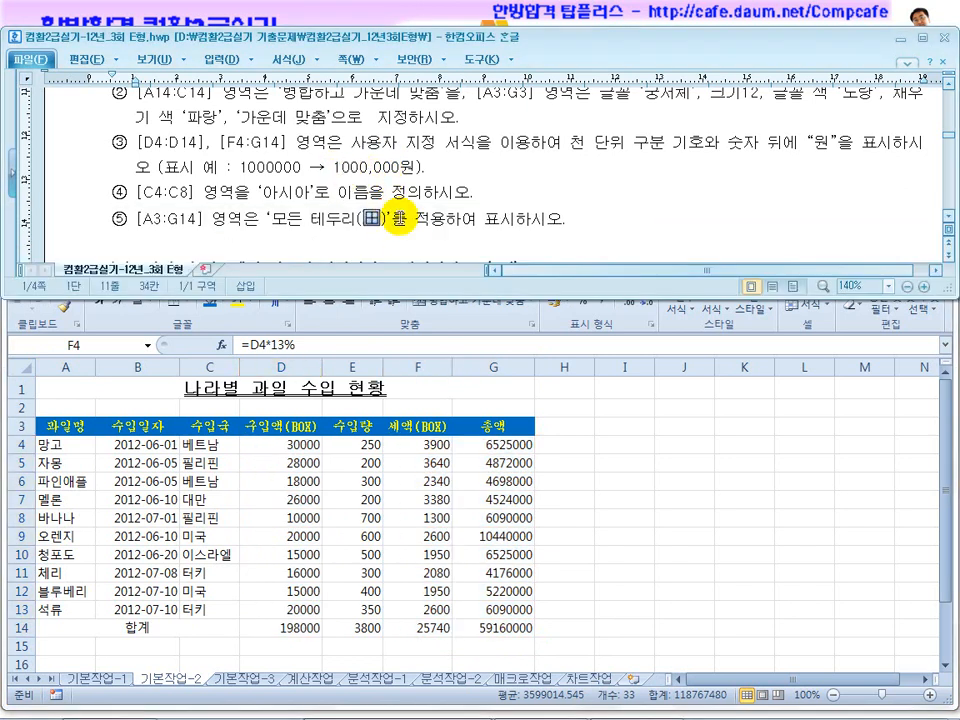
type(",")
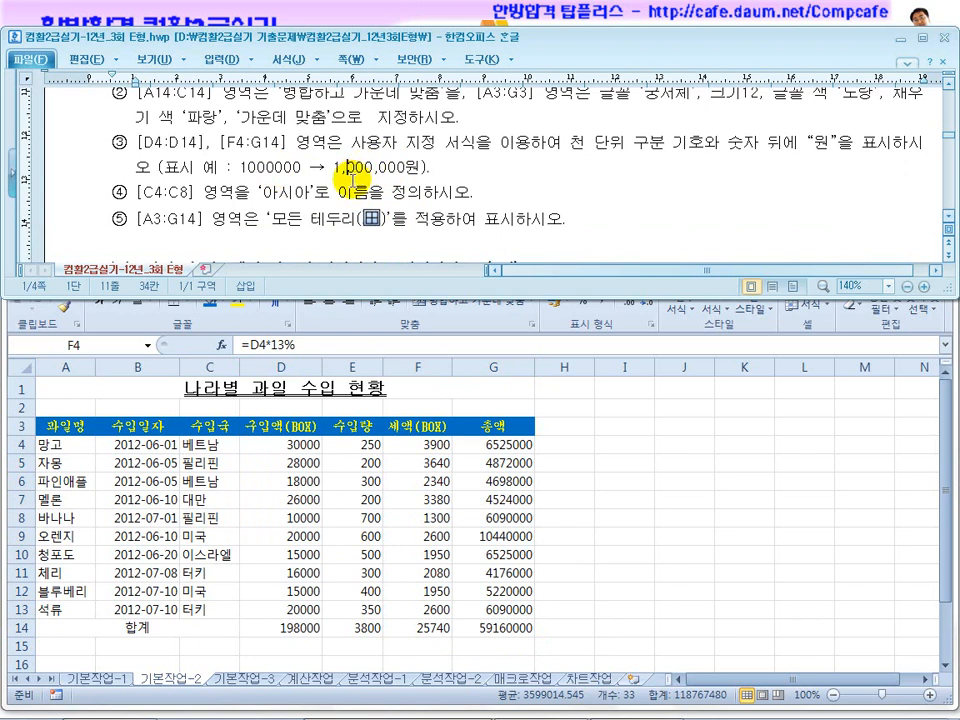
key("End")
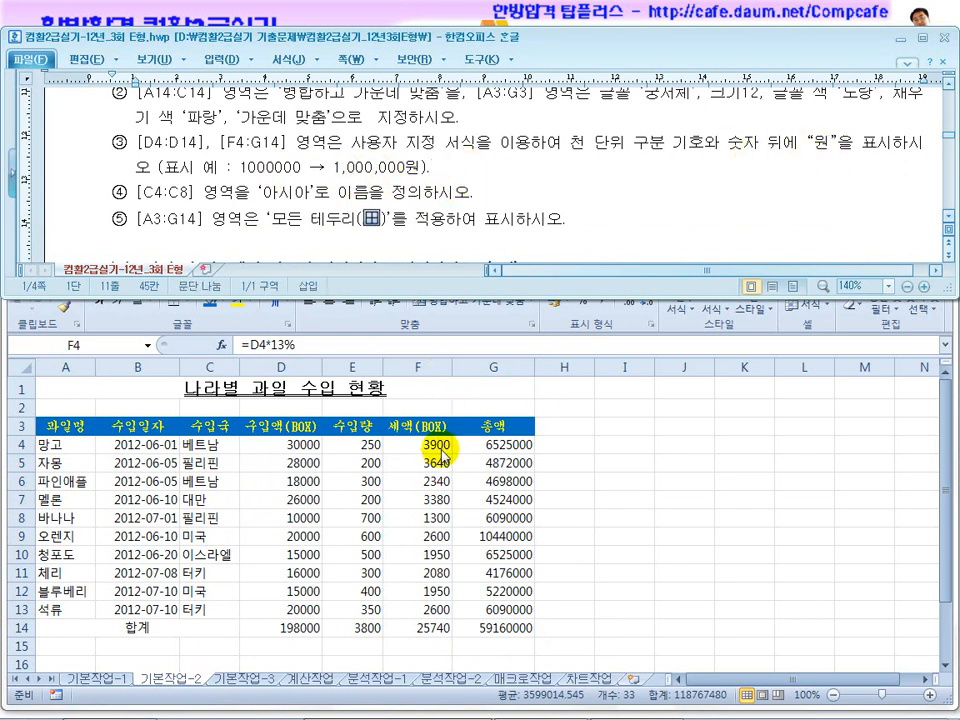
Apply the custom number format #,##0"원" to the selected ranges D4:D14 and F4:G14.
left_click(459, 313)
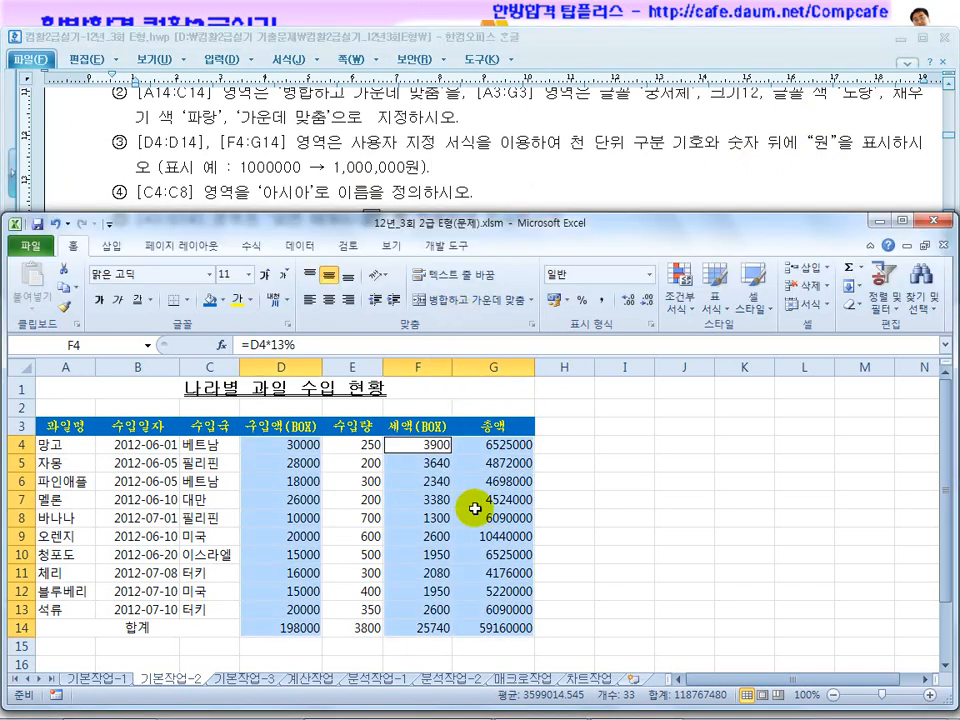
key("ctrl+1")
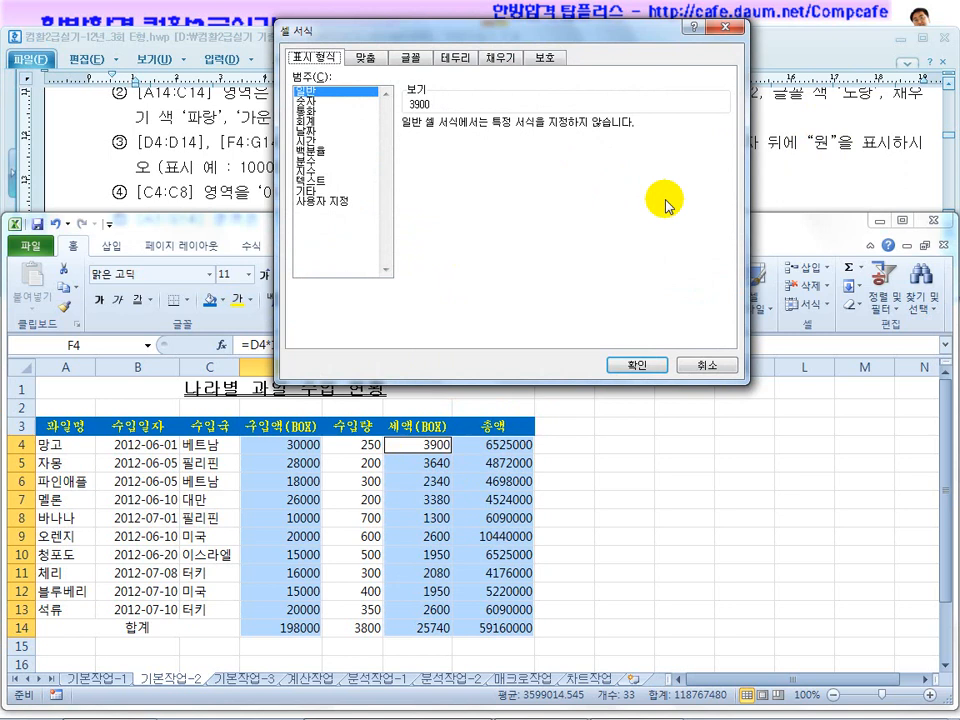
left_click(324, 201)
left_click_drag(328, 30, 287, 270)
left_click(383, 421)
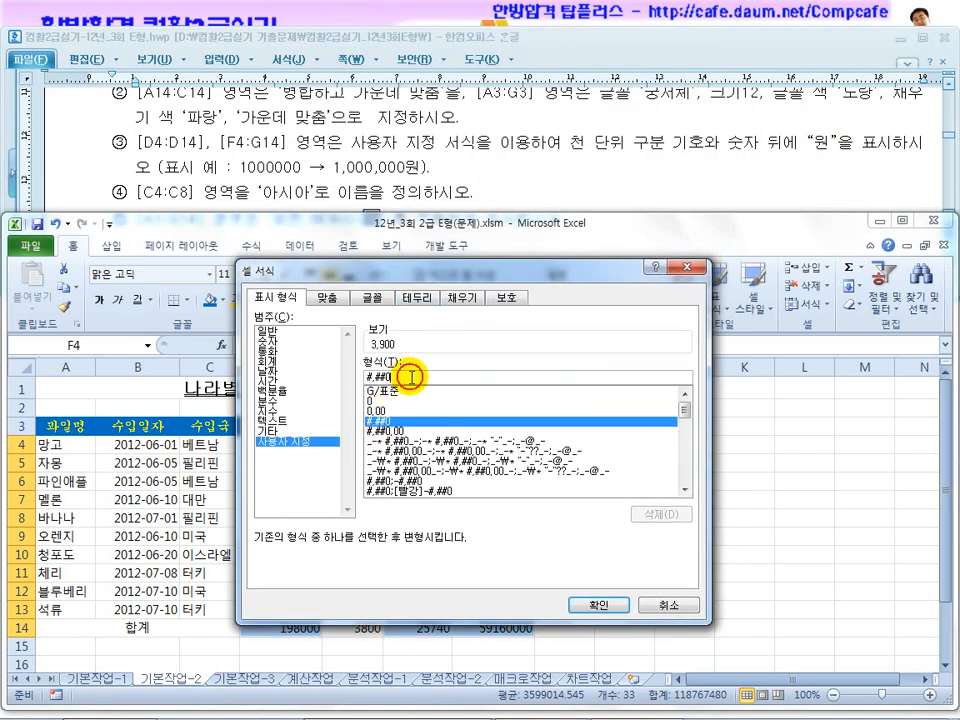
left_click(411, 377)
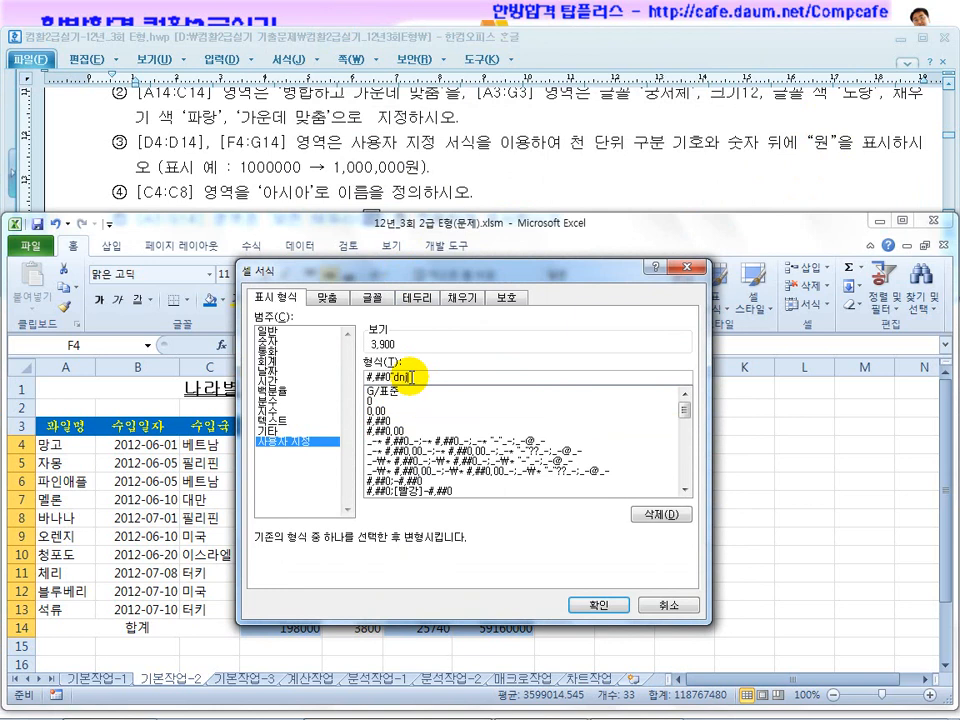
type("\"원\"")
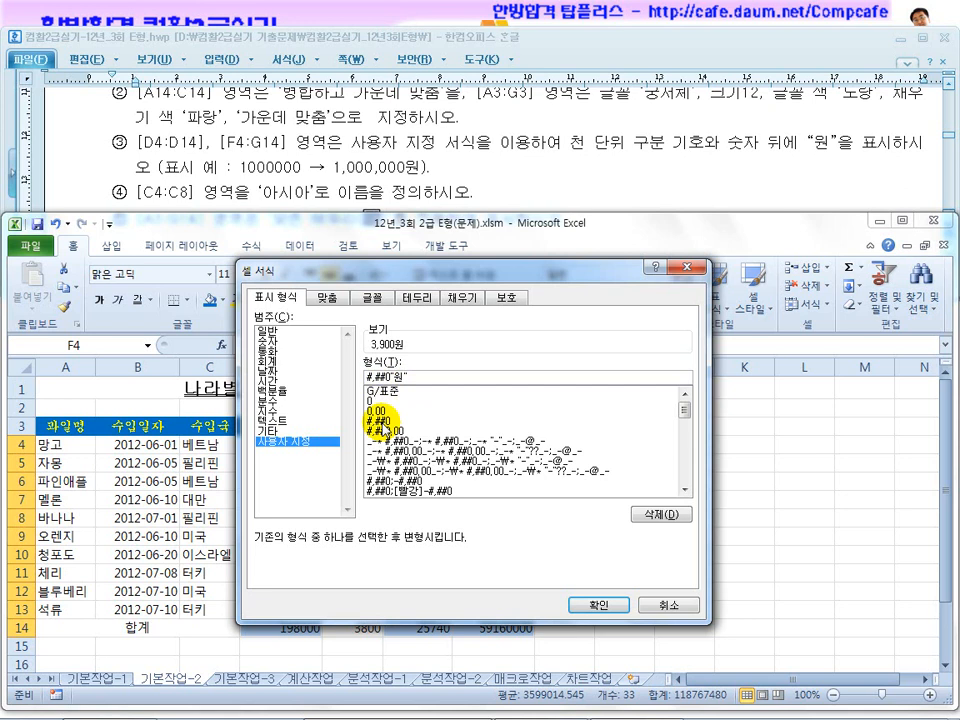
left_click(601, 605)
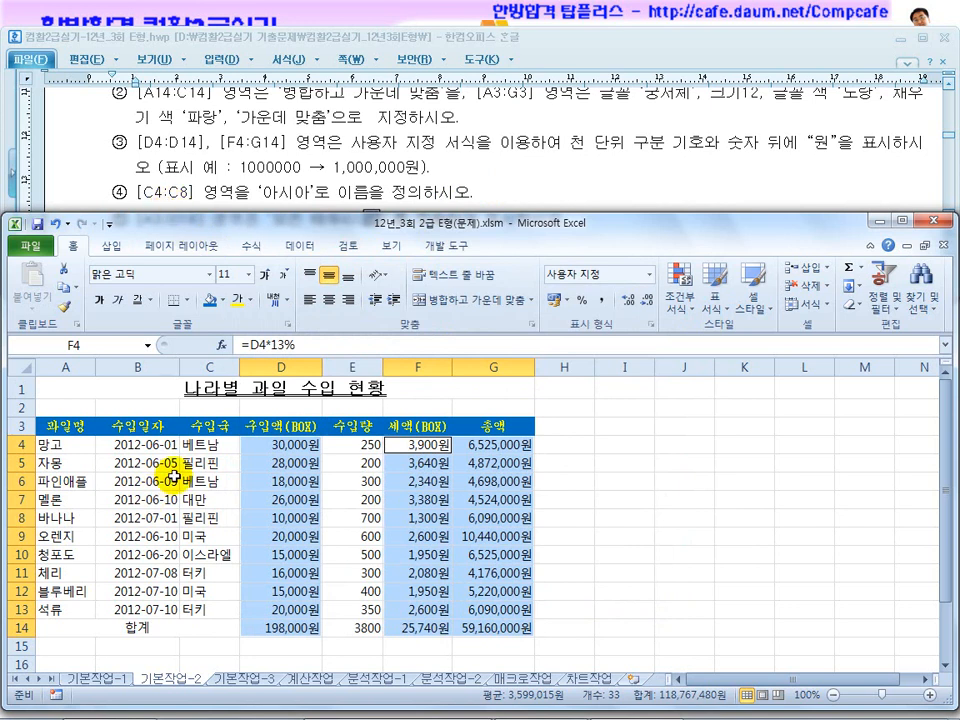
Define the name 아시아 for C4:C8 and check its entry in the Name Manager.
left_click(213, 441)
left_click_drag(213, 441, 214, 519)
left_click(101, 344)
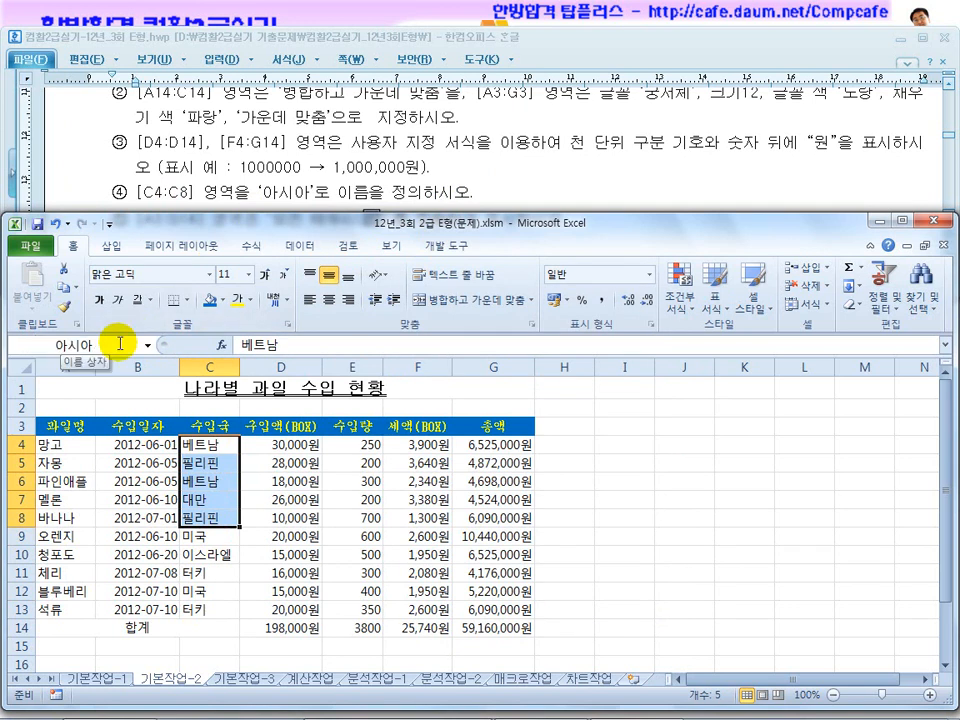
left_click(251, 247)
left_click(448, 300)
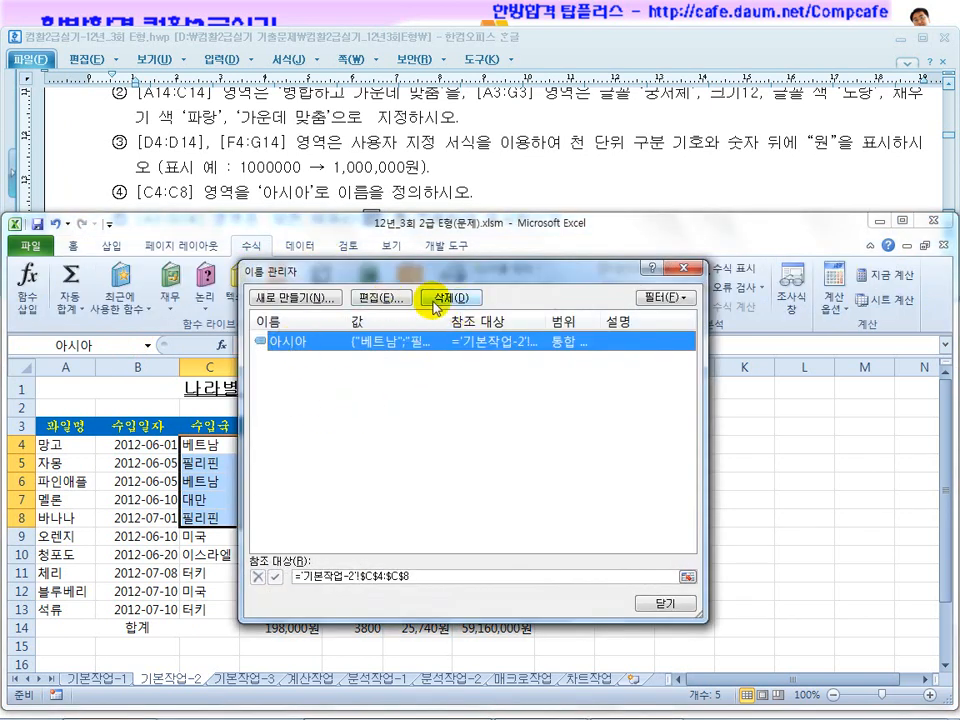
left_click(650, 603)
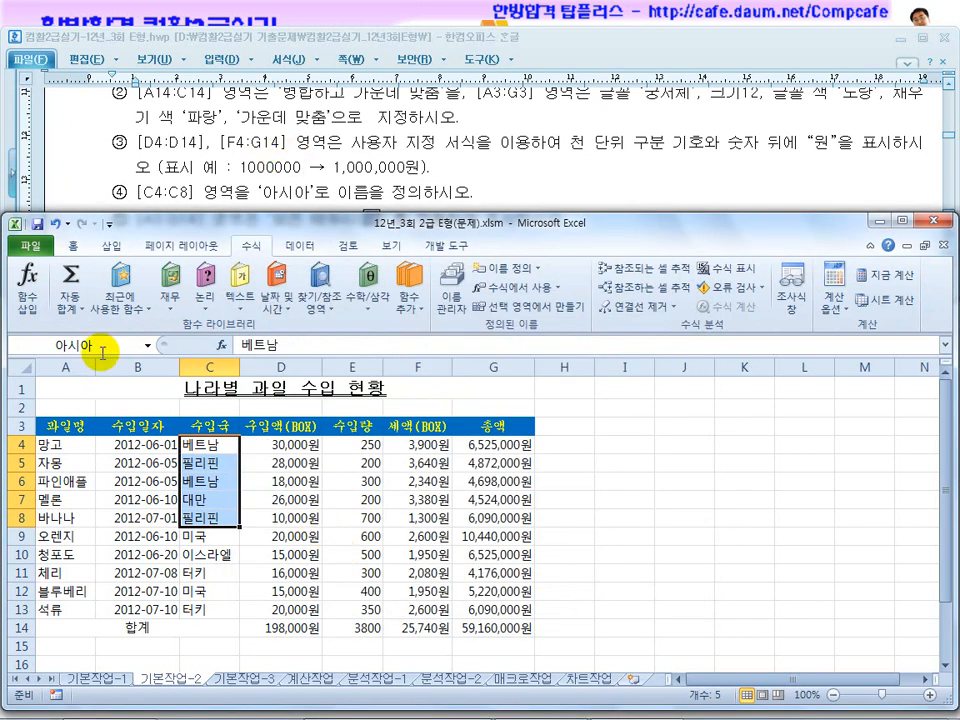
Consult the fifth instruction for 기본작업-2 in the exam document, and apply all borders to A3:G14.
left_click(327, 161)
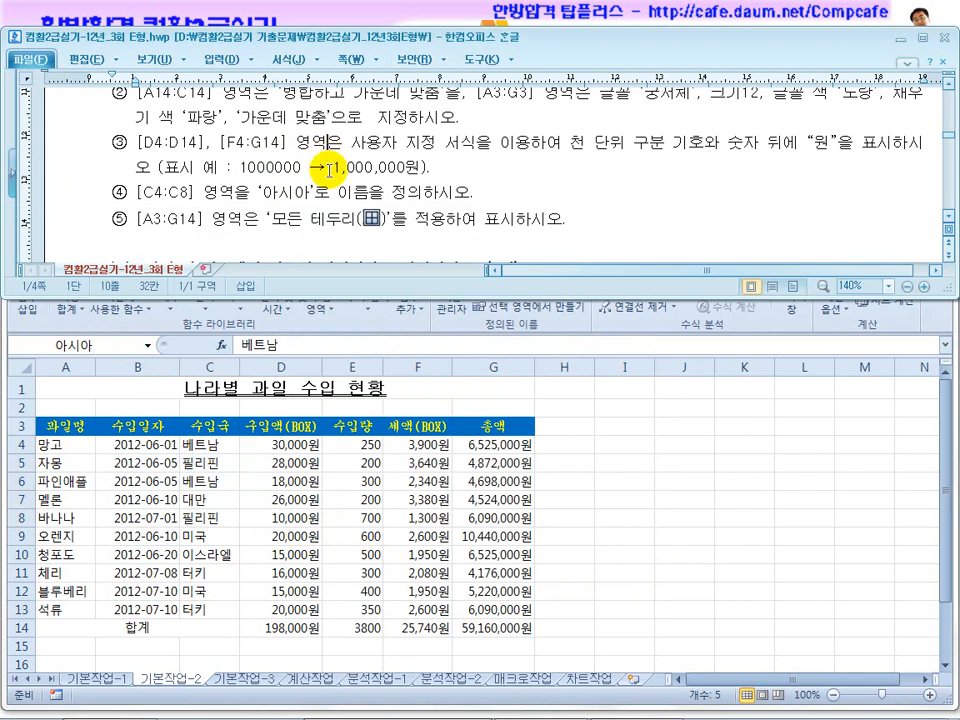
scroll(157, 219, "down", 1)
left_click(246, 519)
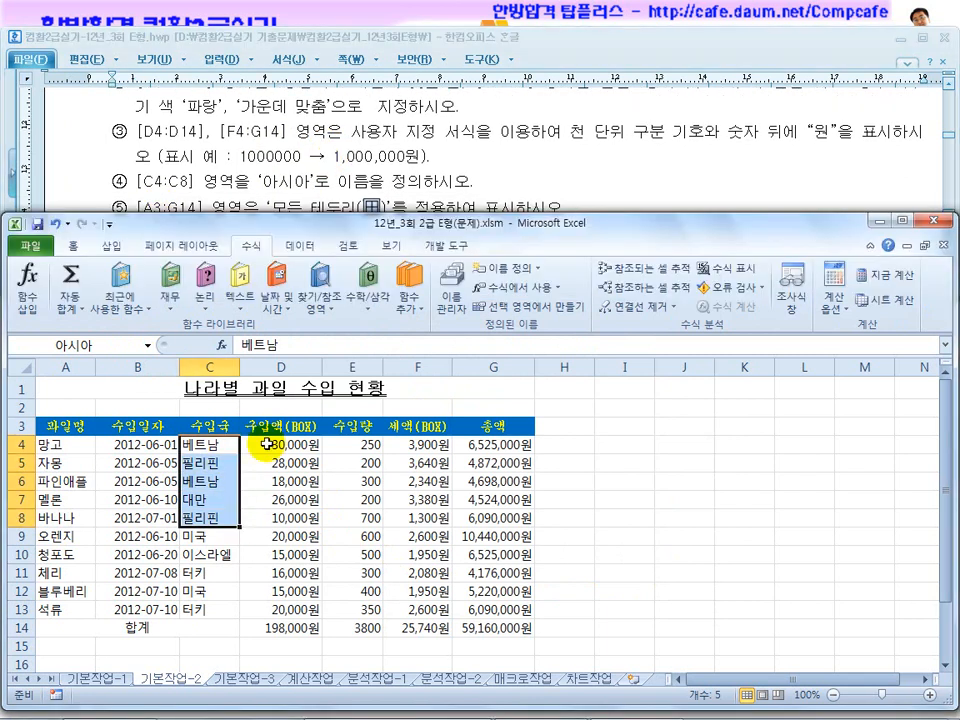
left_click(355, 169)
scroll(355, 169, "down", 3)
left_click(140, 330)
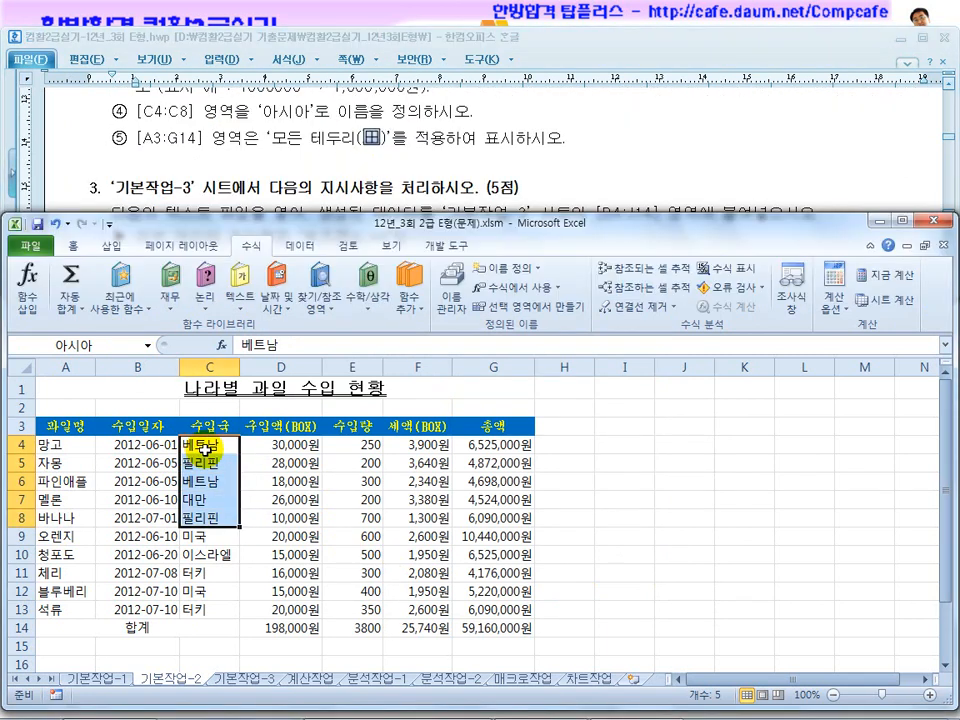
left_click_drag(70, 425, 511, 630)
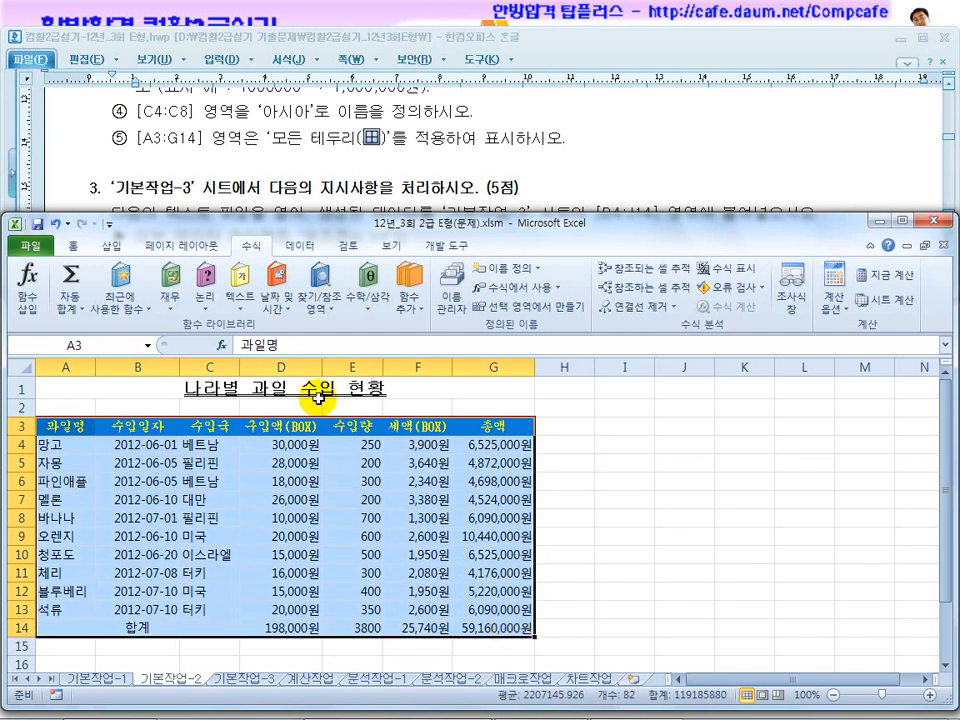
left_click(70, 246)
left_click(185, 299)
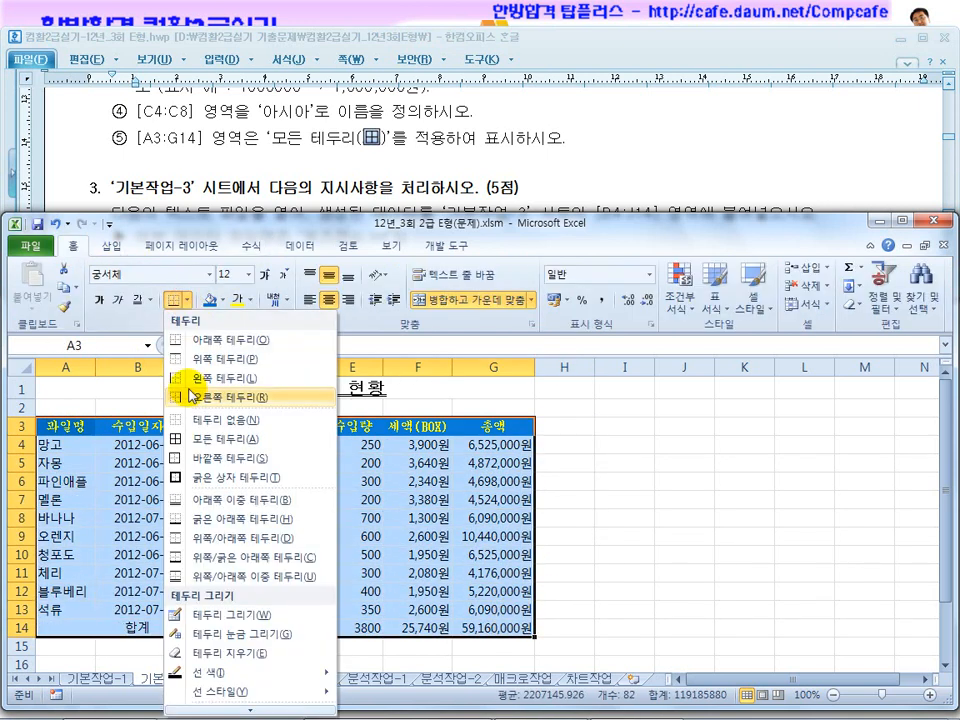
left_click(203, 441)
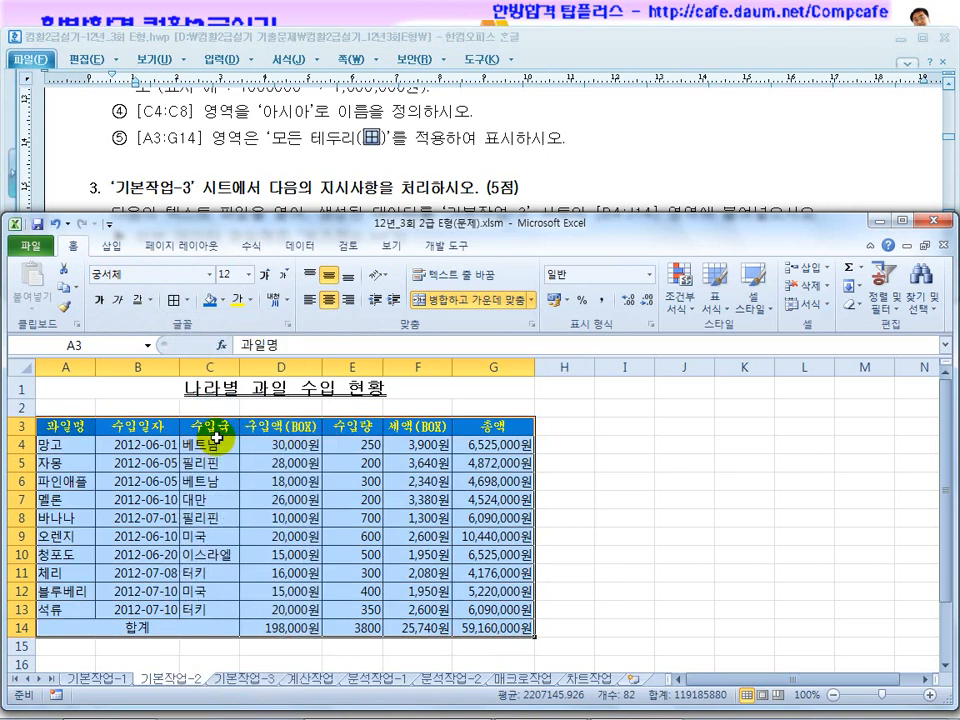
left_click(603, 420)
Read the 기본작업-3 instructions in the exam document, covering the source text file, its delimiter and the column width rule.
left_click(412, 160)
scroll(405, 159, "down", 1)
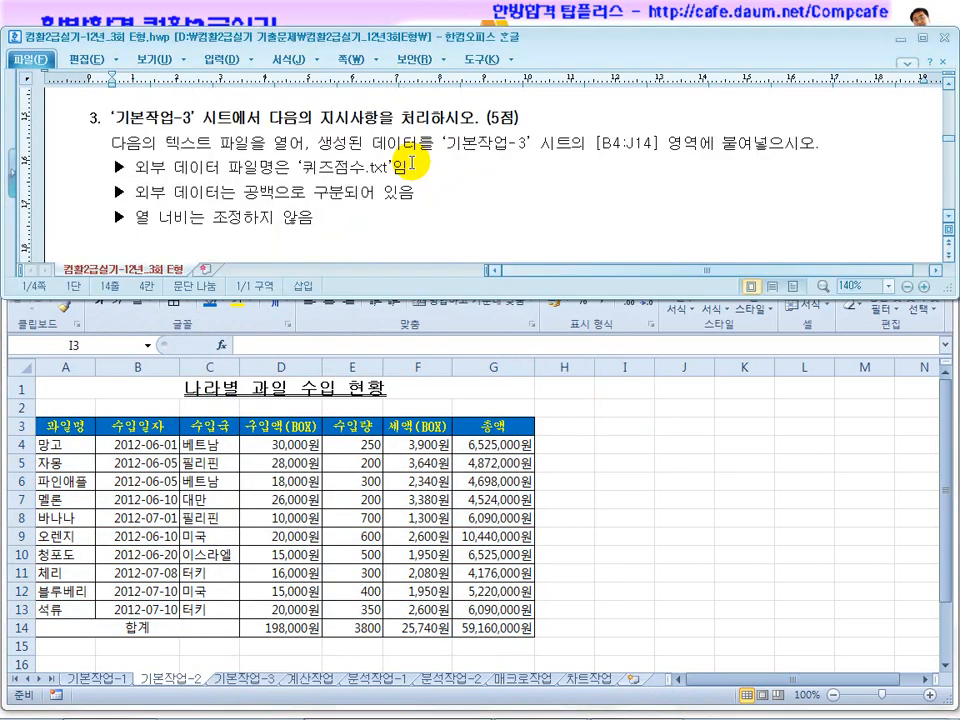
left_click_drag(186, 166, 368, 168)
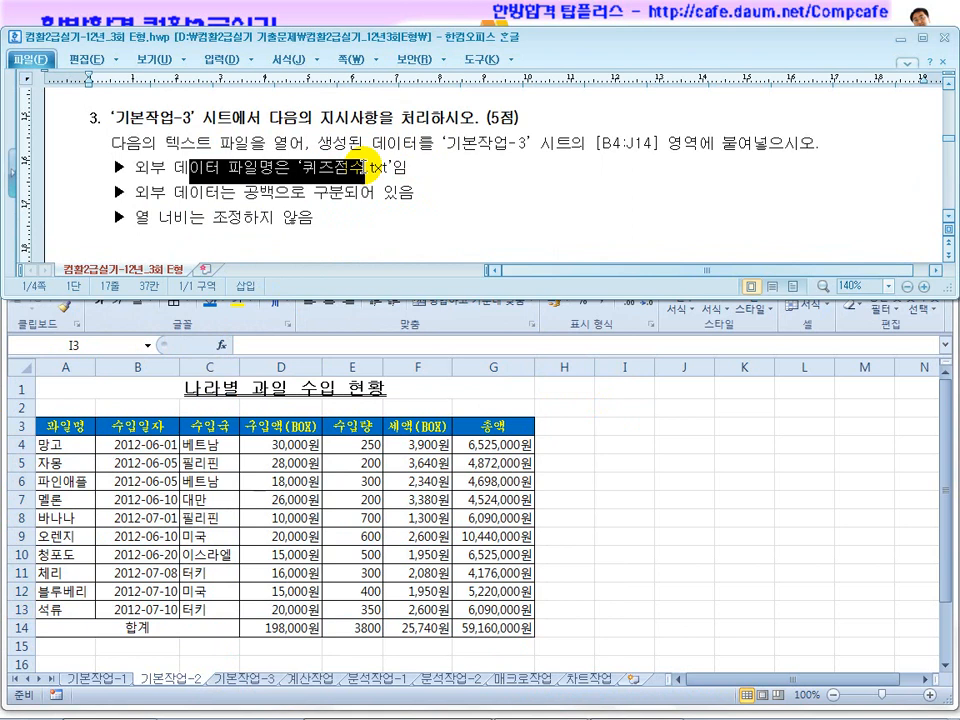
left_click(469, 190)
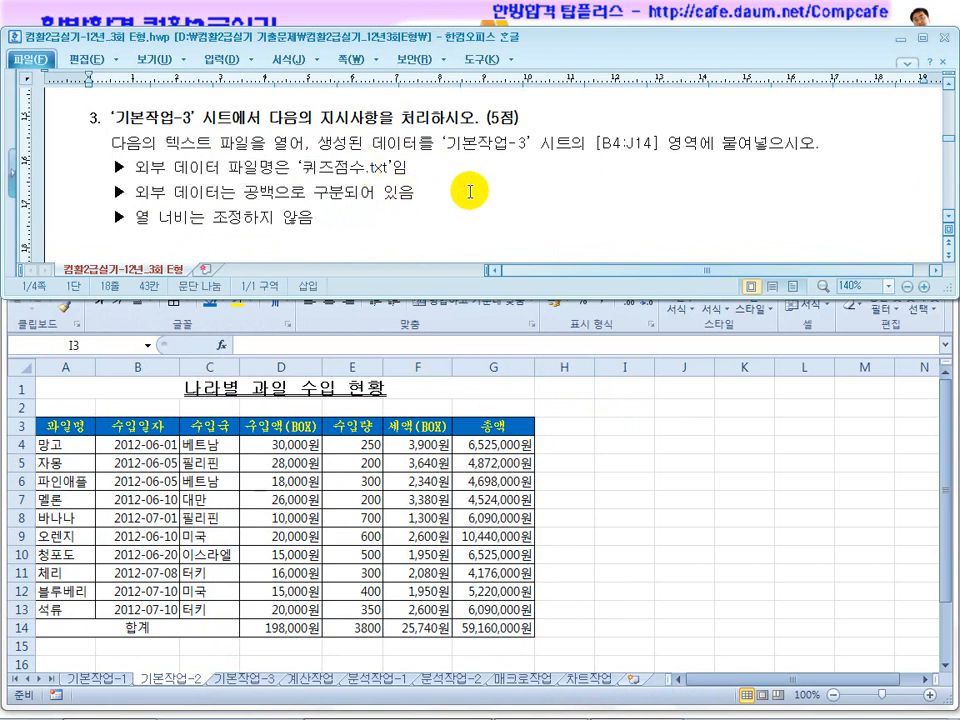
scroll(357, 229, "up", 10)
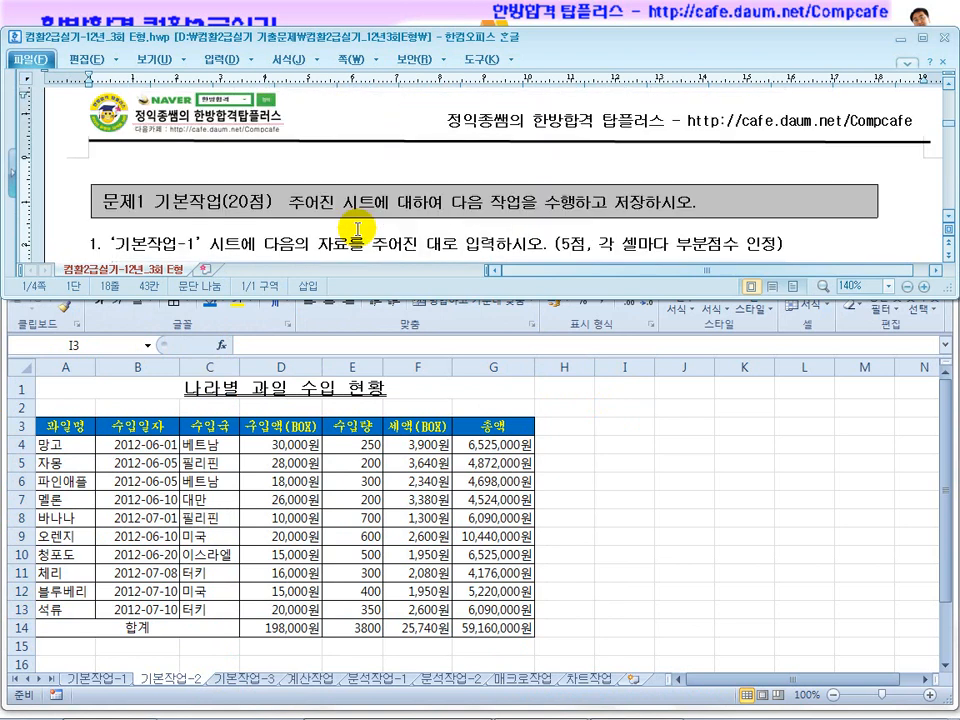
scroll(386, 210, "down", 10)
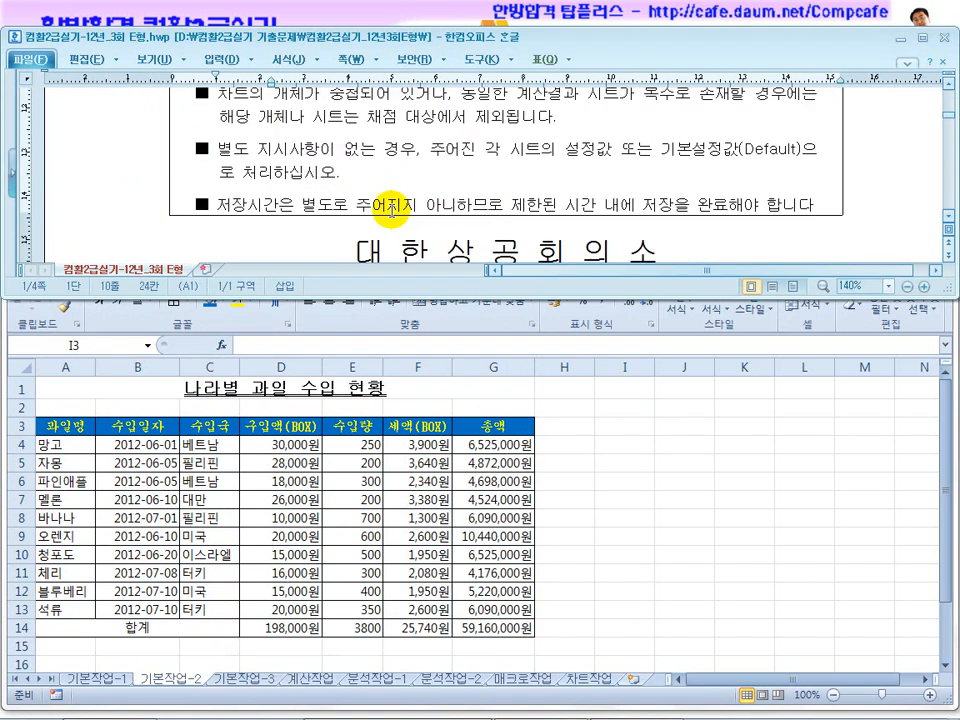
scroll(386, 208, "down", 5)
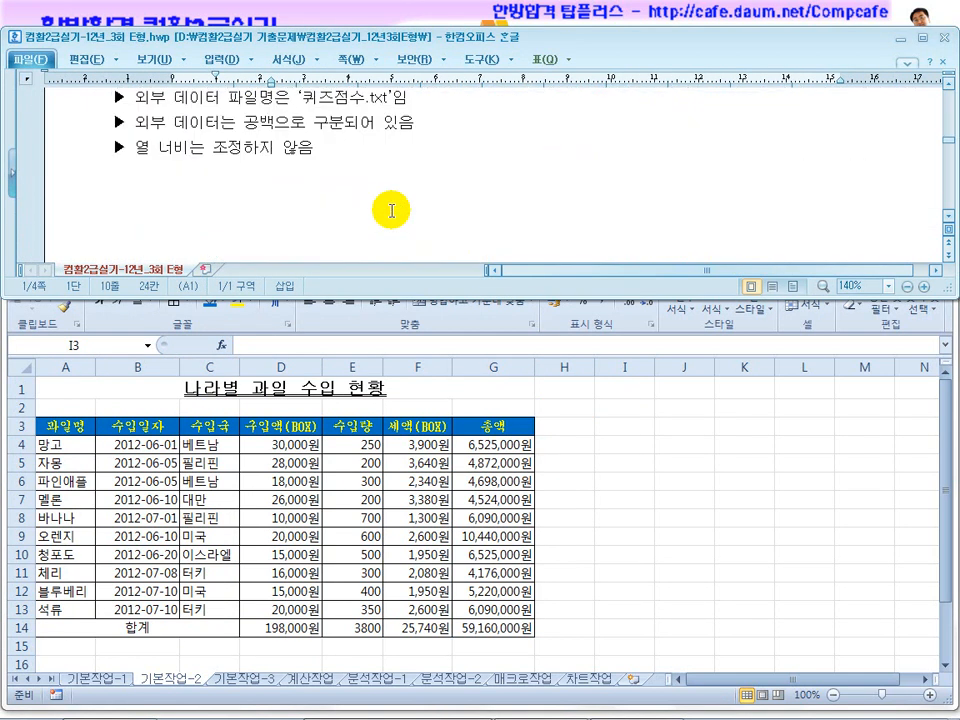
scroll(386, 208, "up", 2)
left_click_drag(274, 144, 462, 174)
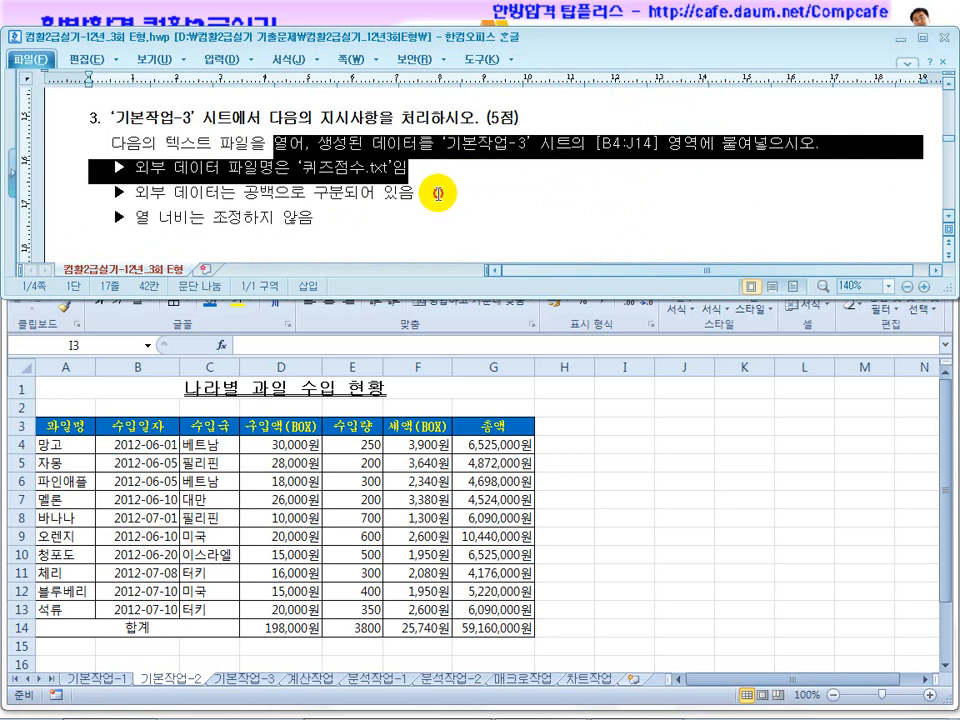
left_click(464, 194)
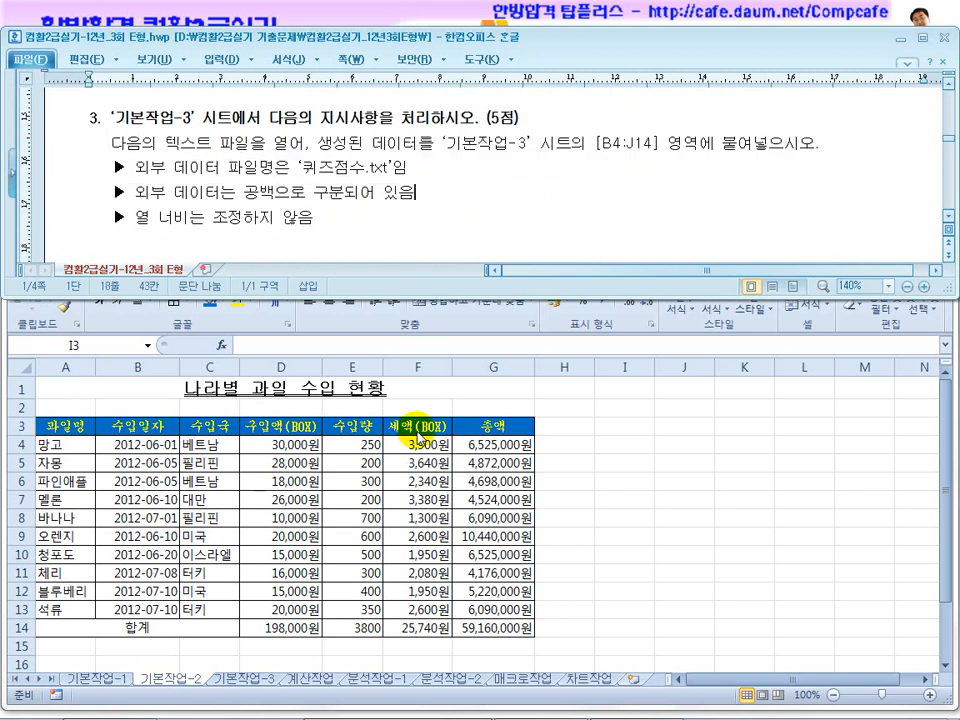
Open the 기본작업-3 sheet and reread the exam document's instruction on pasting the text file's data into B4:J14.
left_click(242, 678)
left_click(242, 678)
left_click(318, 475)
left_click_drag(200, 140, 305, 138)
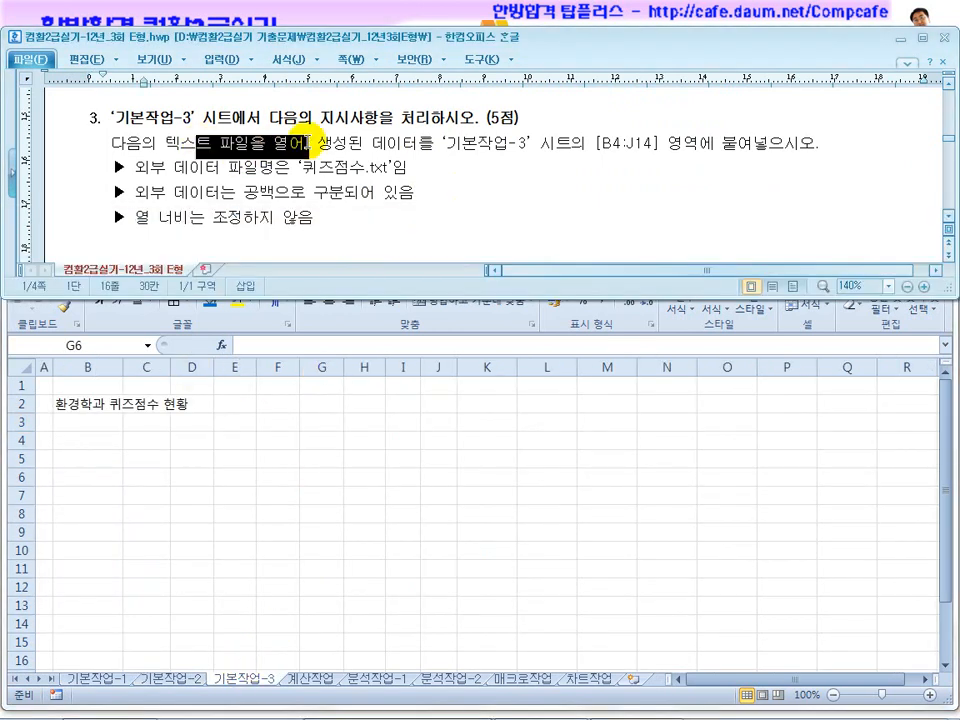
left_click_drag(446, 143, 571, 145)
left_click_drag(698, 143, 795, 143)
left_click(346, 472)
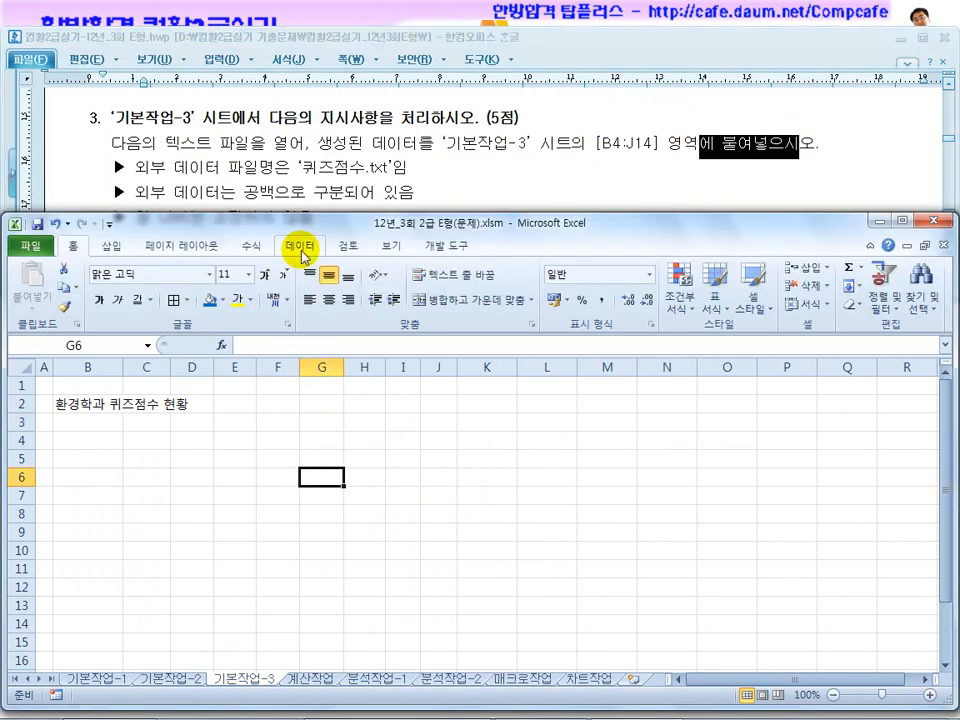
left_click(311, 185)
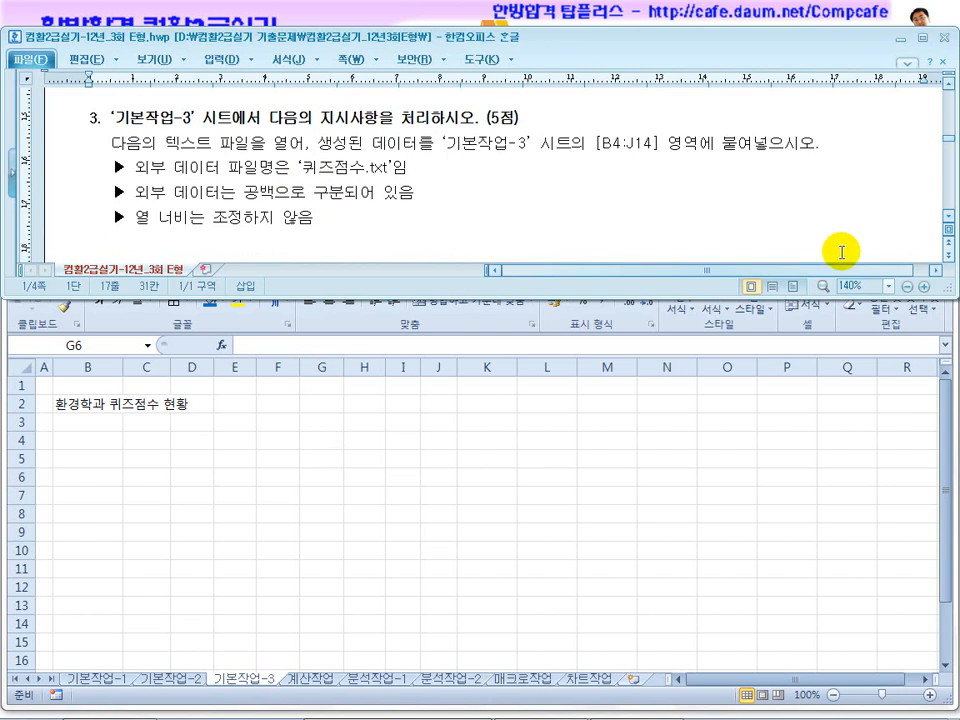
scroll(948, 218, "down", 1)
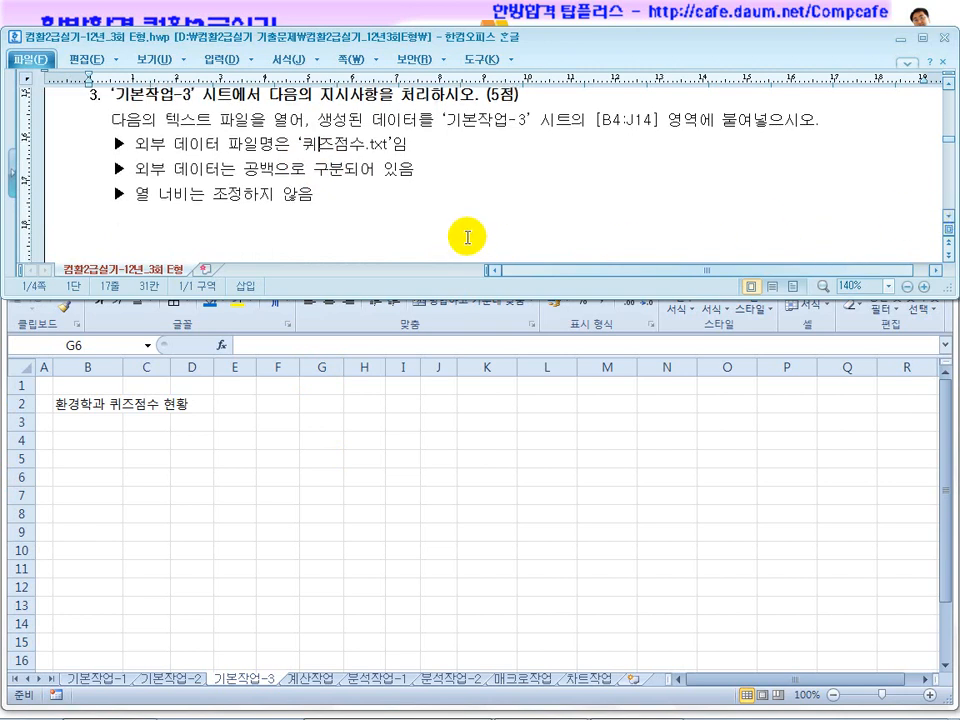
left_click_drag(737, 120, 655, 122)
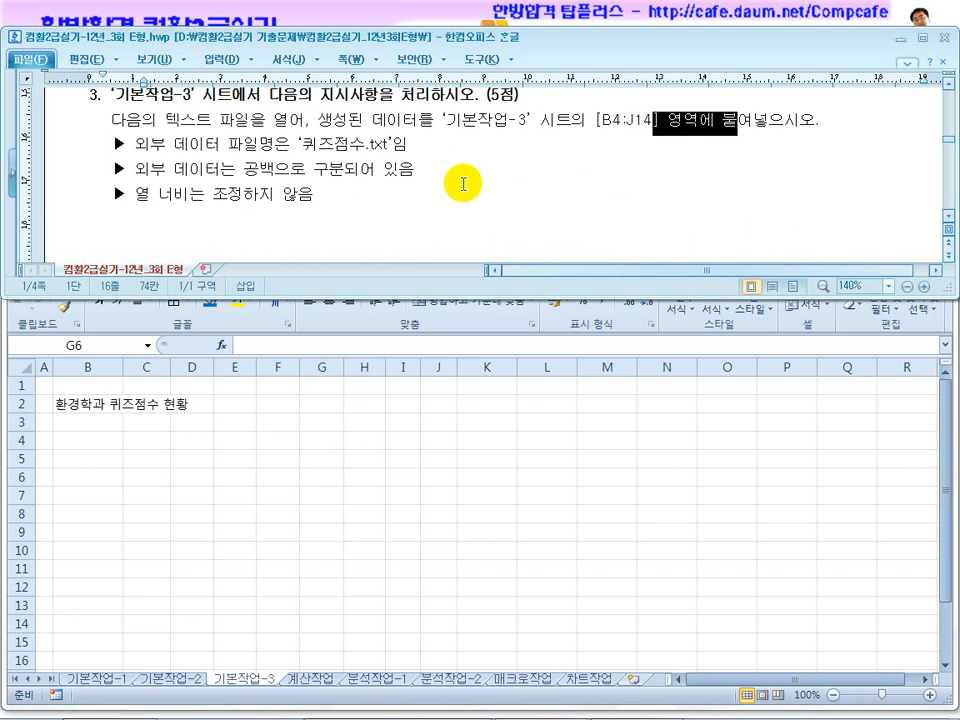
Start a text-file import on the 기본작업-3 sheet, choosing 퀴즈점수.txt from the OA folder on drive C.
left_click(326, 202)
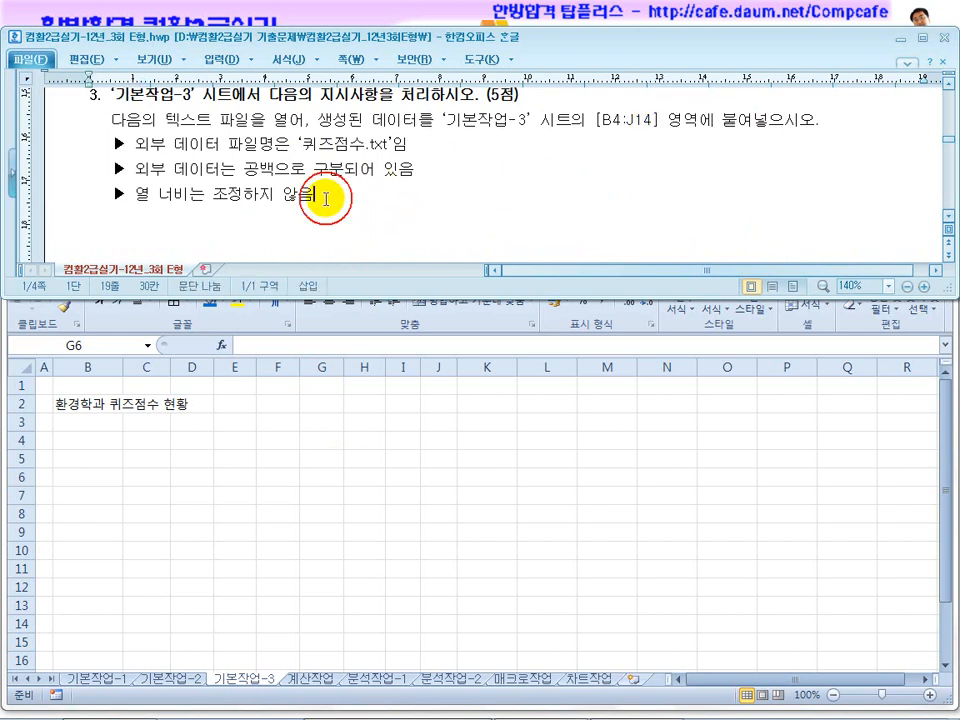
left_click(309, 497)
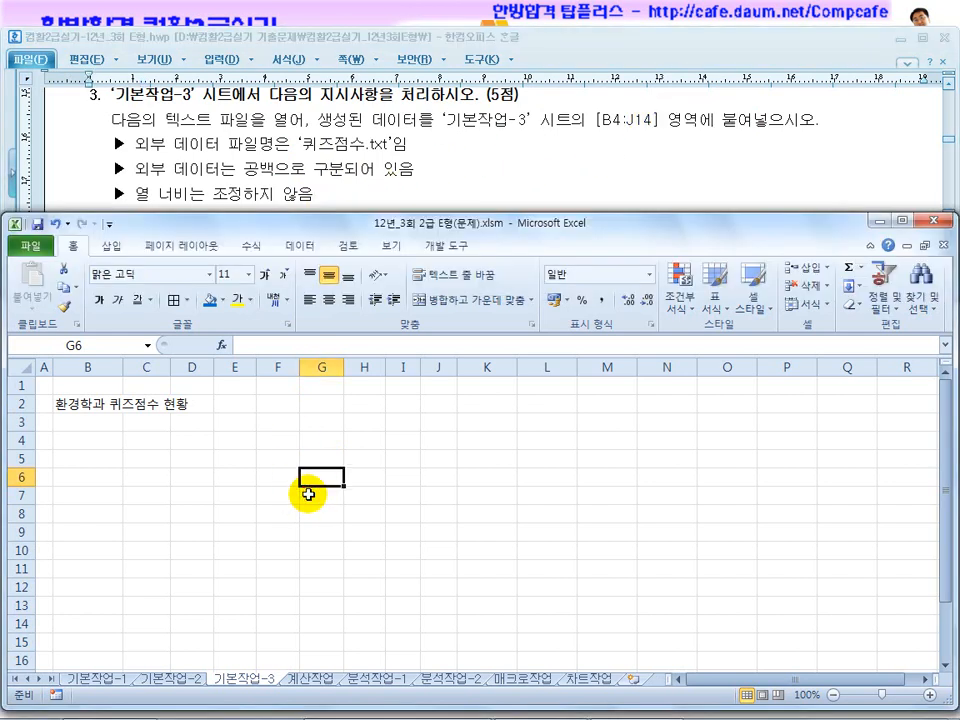
left_click(298, 246)
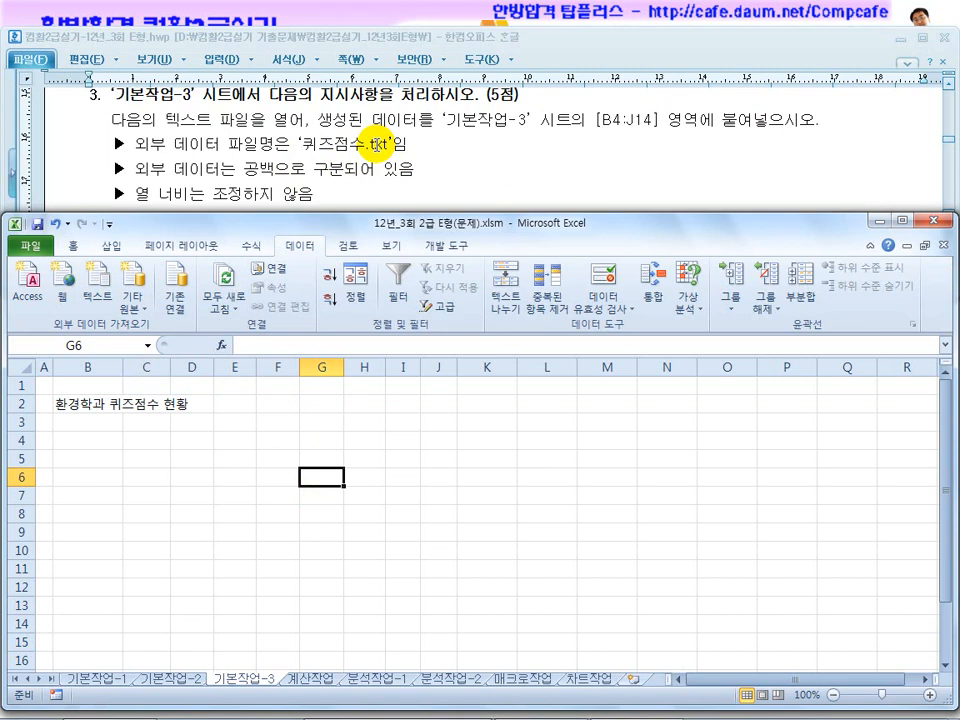
left_click(100, 300)
left_click(512, 523)
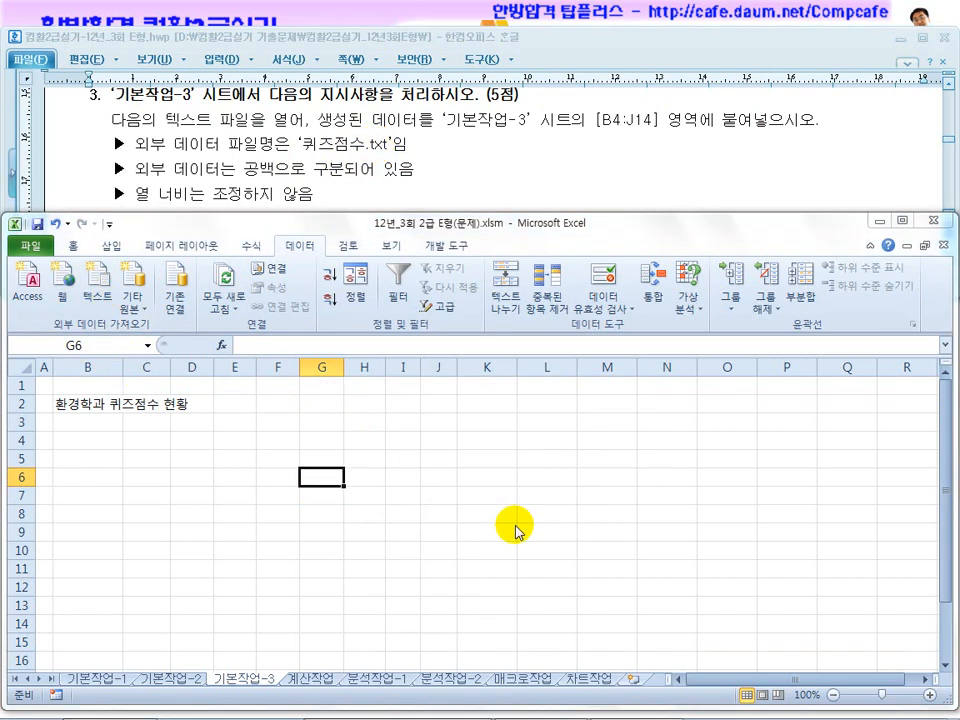
scroll(150, 418, "down", 3)
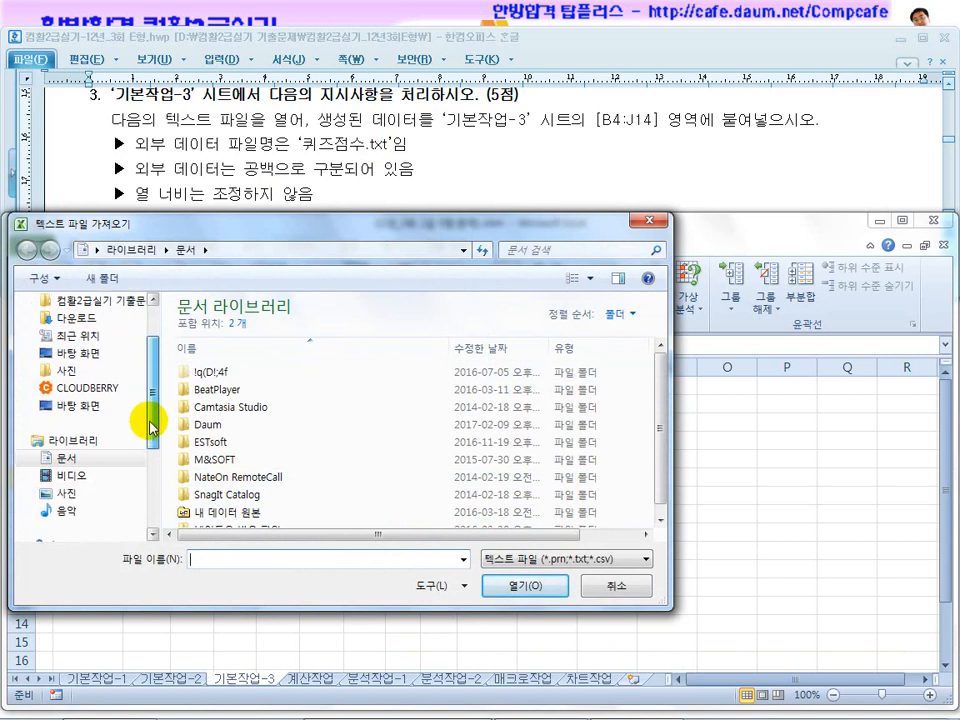
left_click(108, 494)
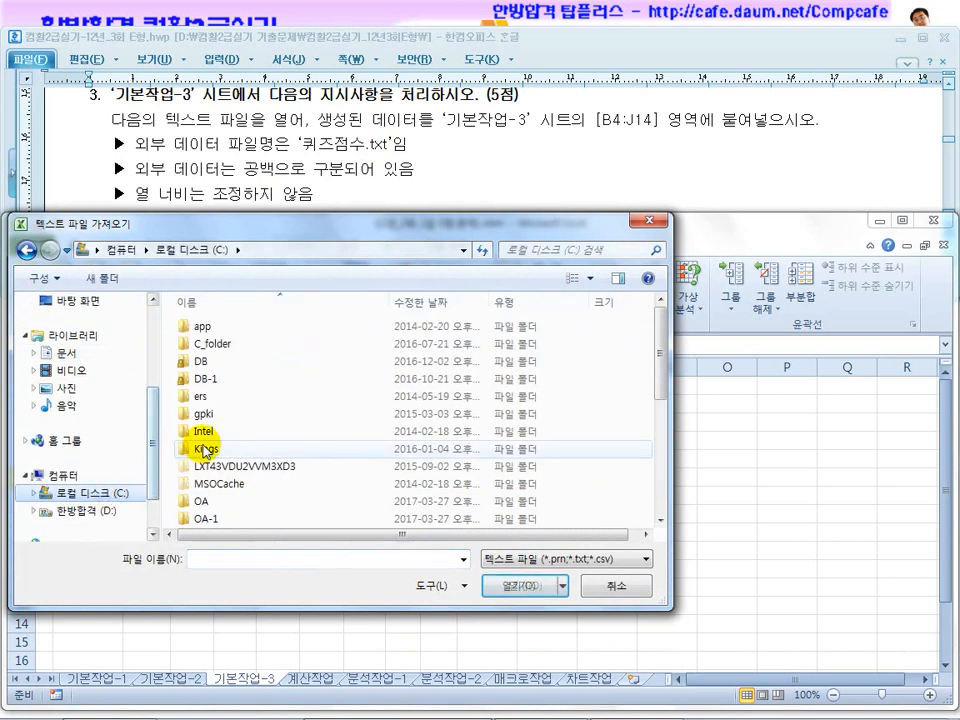
left_click(196, 503)
double_click(196, 503)
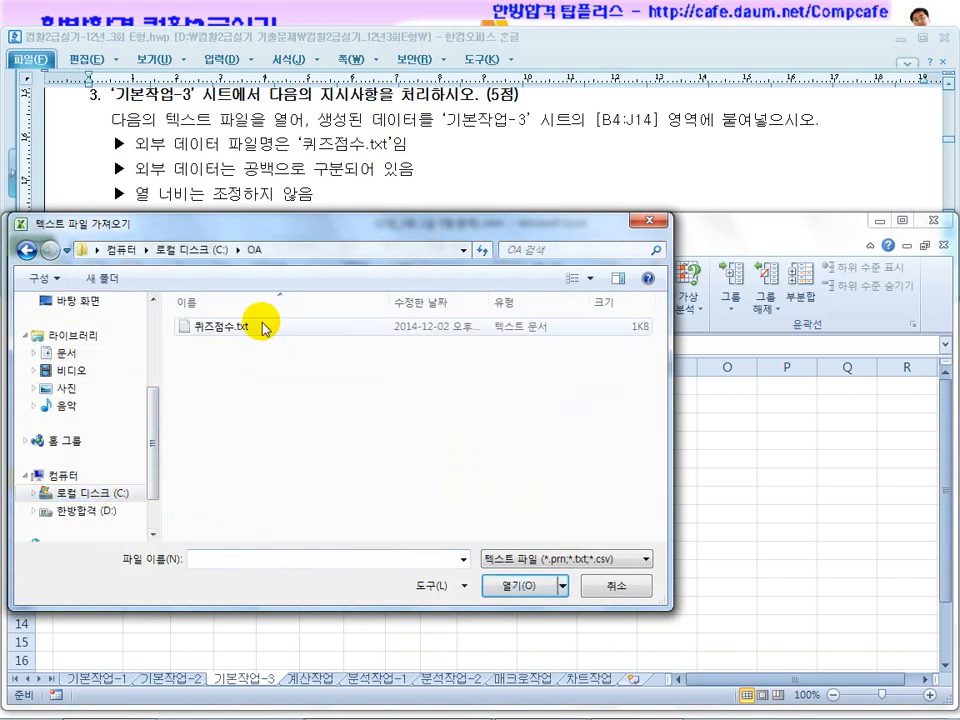
left_click(210, 326)
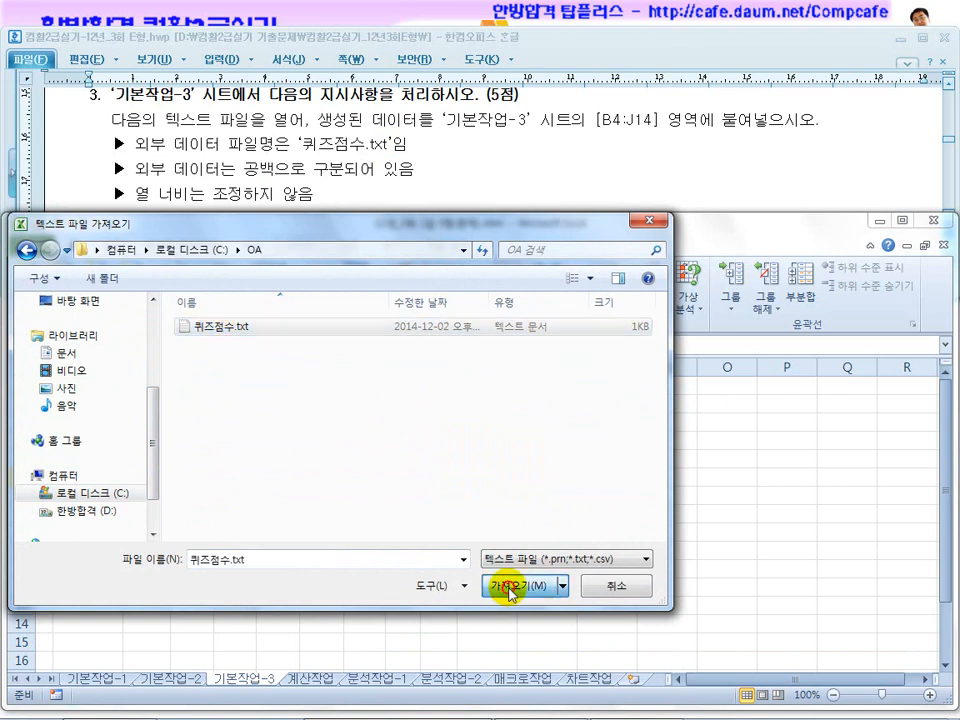
left_click(511, 592)
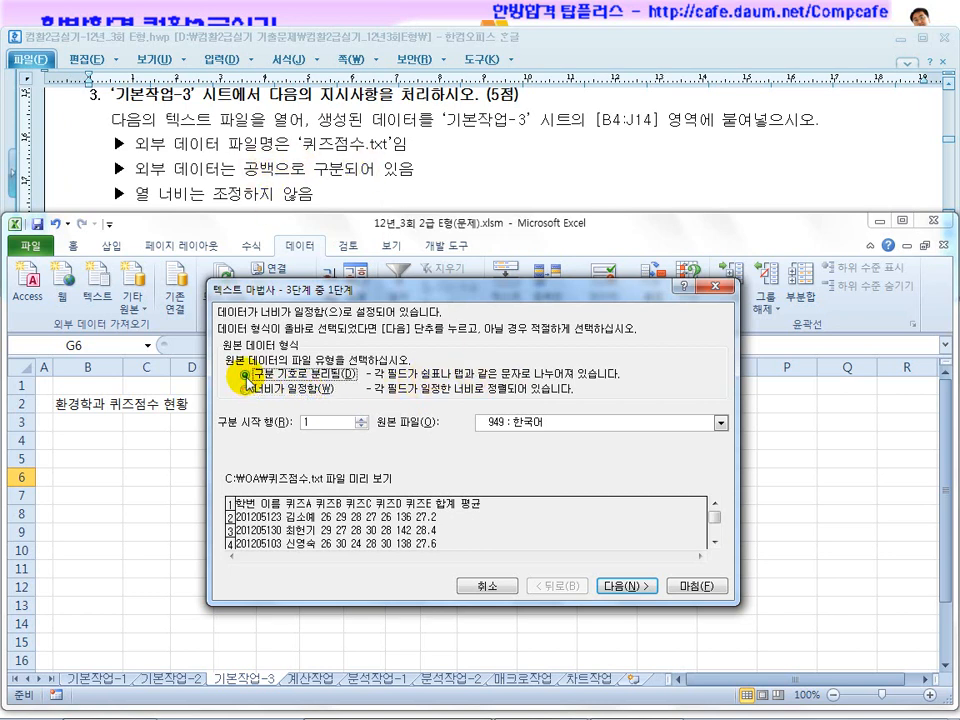
Split the delimited text into columns with only the space (공백) delimiter enabled.
left_click(627, 590)
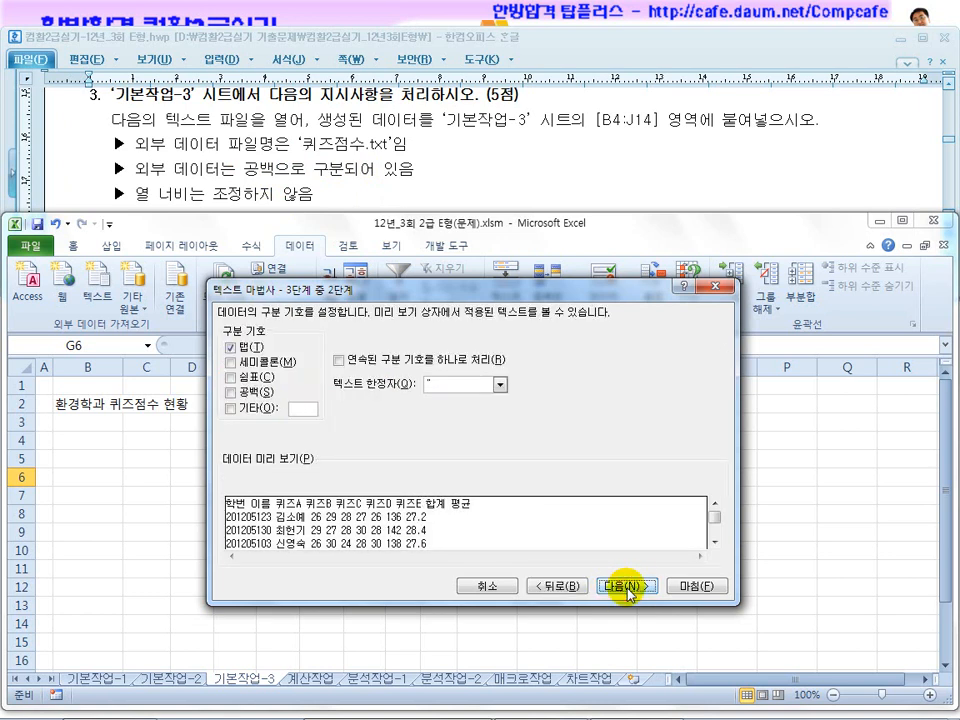
left_click(233, 393)
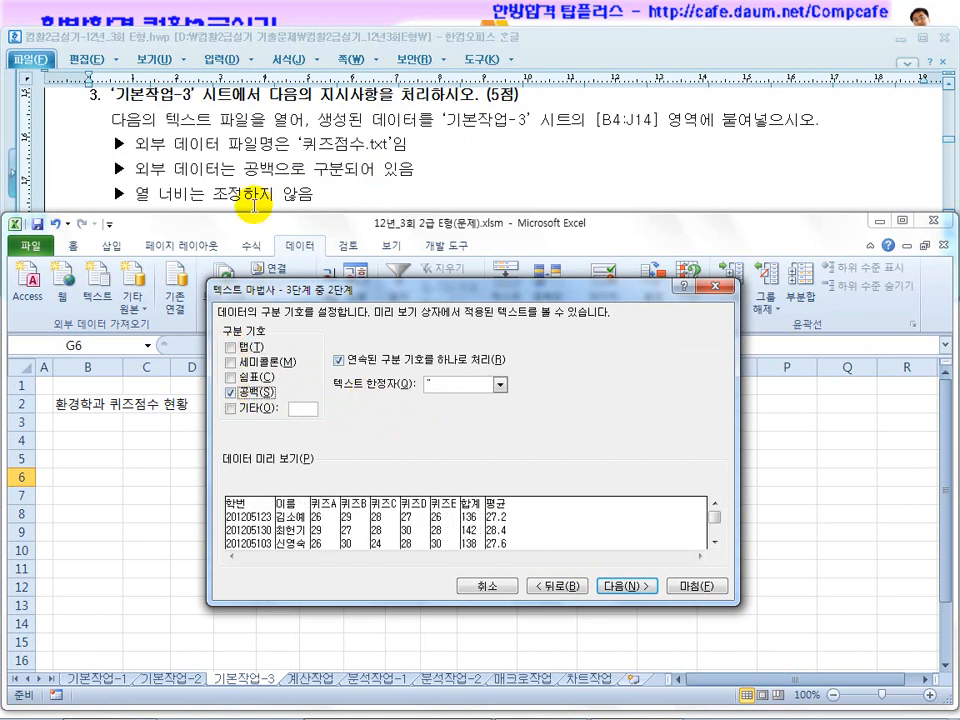
left_click(231, 346)
left_click(230, 394)
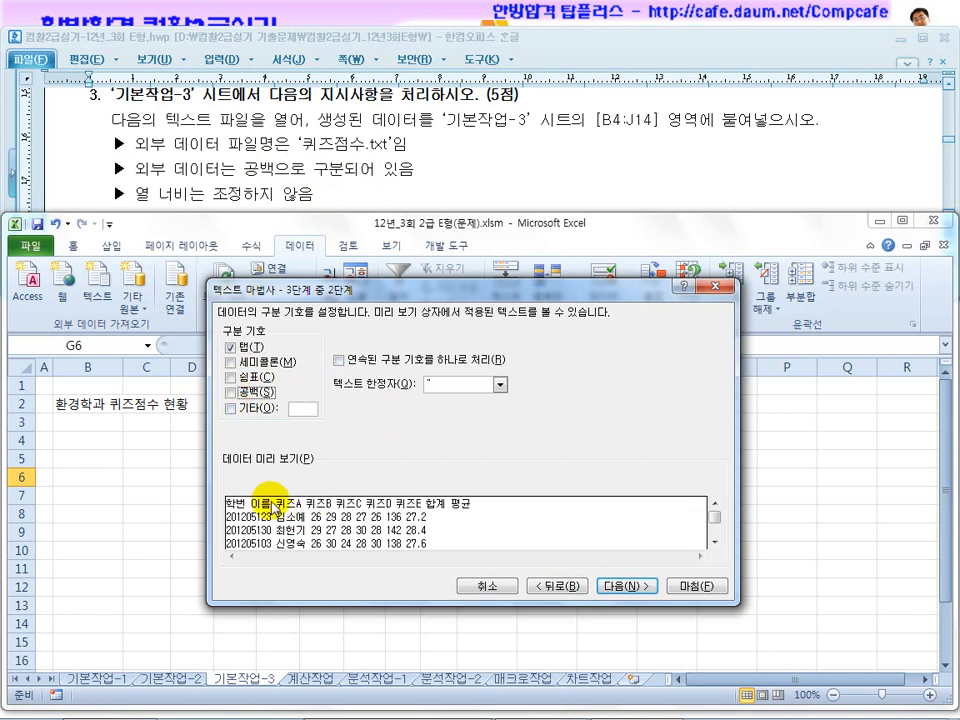
left_click(231, 346)
left_click(231, 377)
left_click(230, 377)
left_click(231, 392)
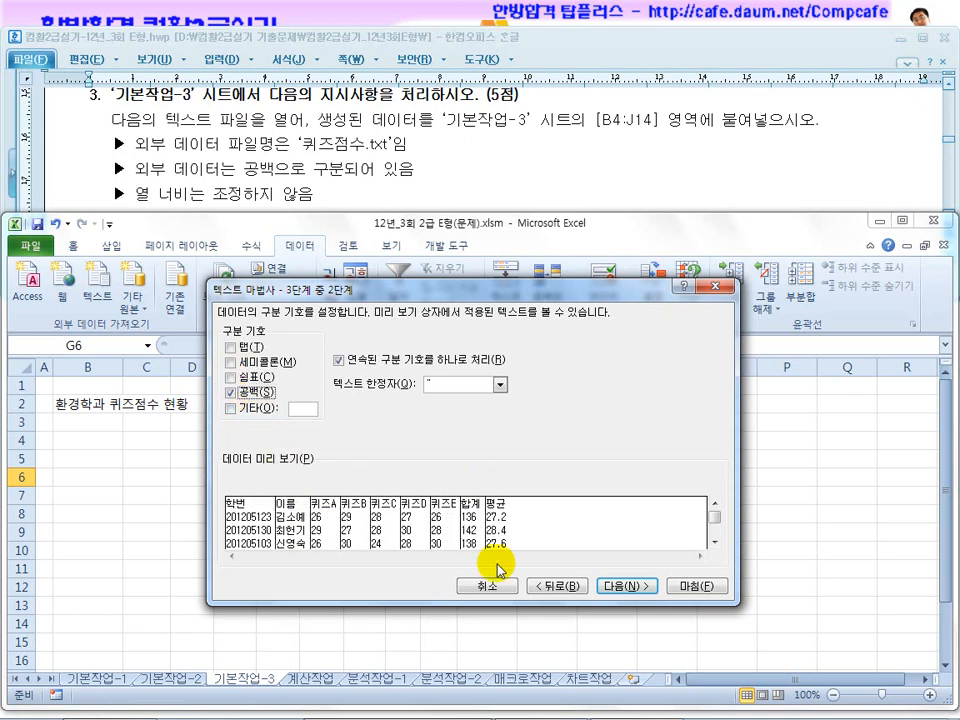
left_click(622, 588)
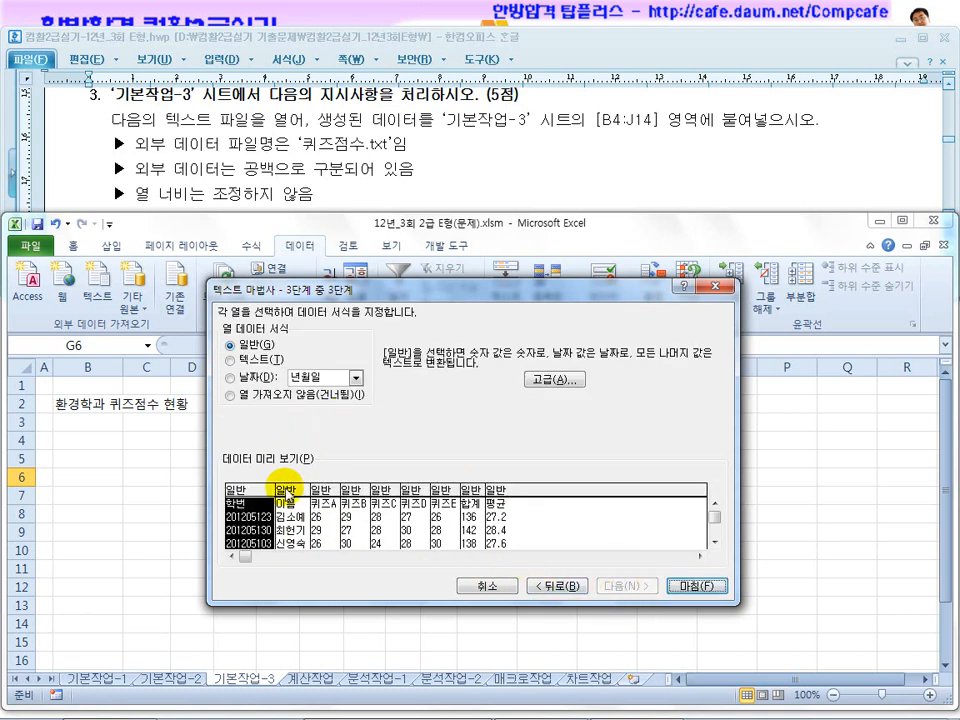
Try excluding the 학번, 퀴즈C and 평균 columns from the import, and return each one to the General (일반) format.
left_click(260, 397)
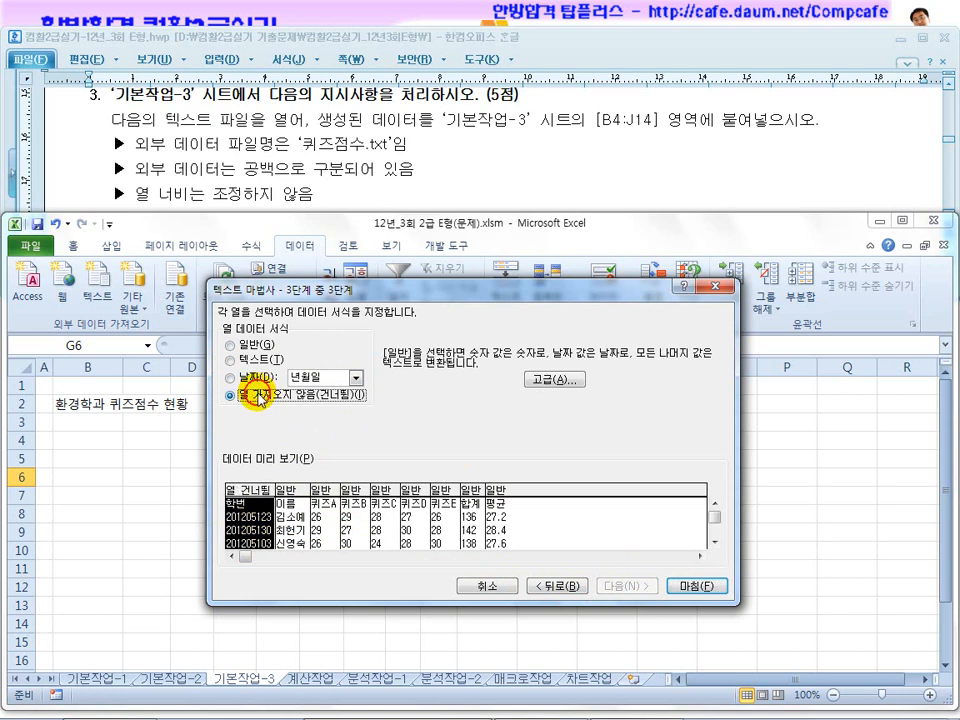
left_click(232, 346)
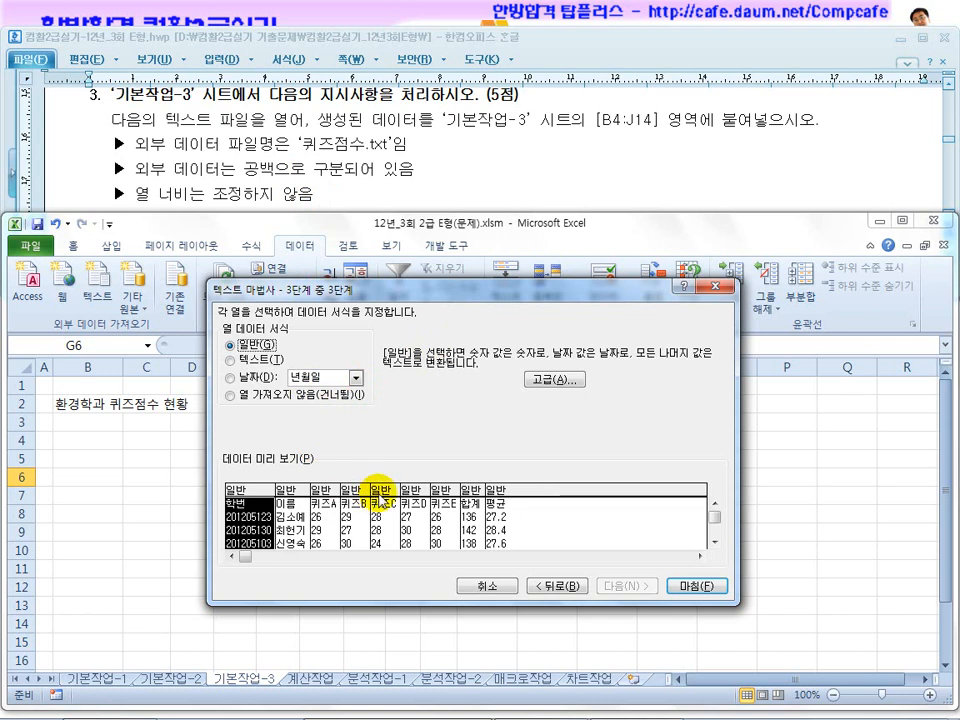
left_click(383, 490)
left_click(228, 396)
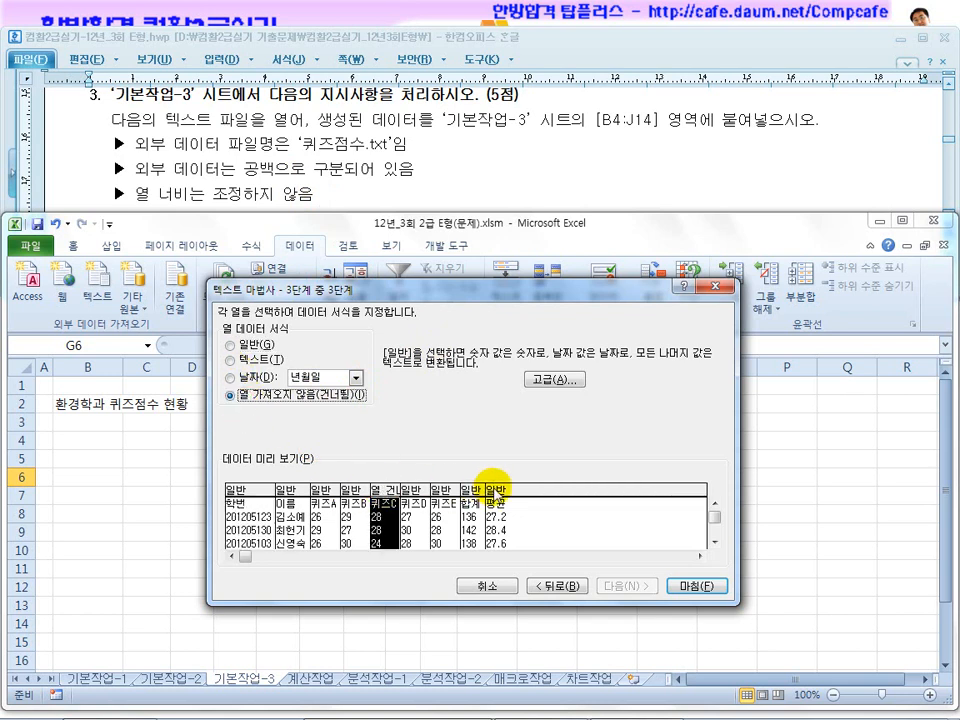
left_click(497, 490)
left_click(228, 396)
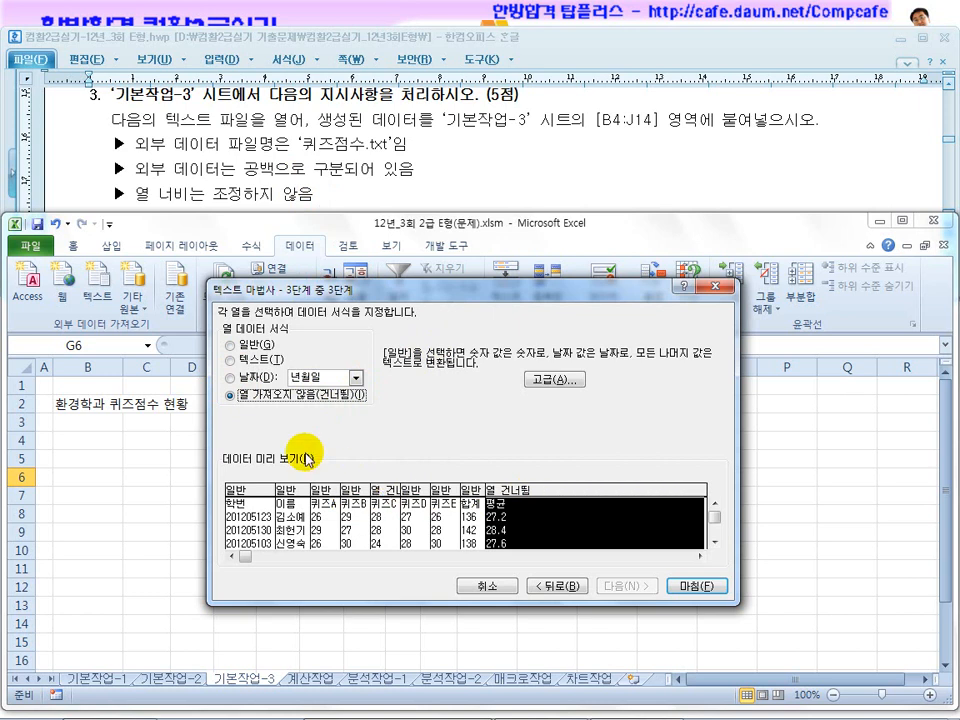
left_click(245, 344)
left_click(400, 500)
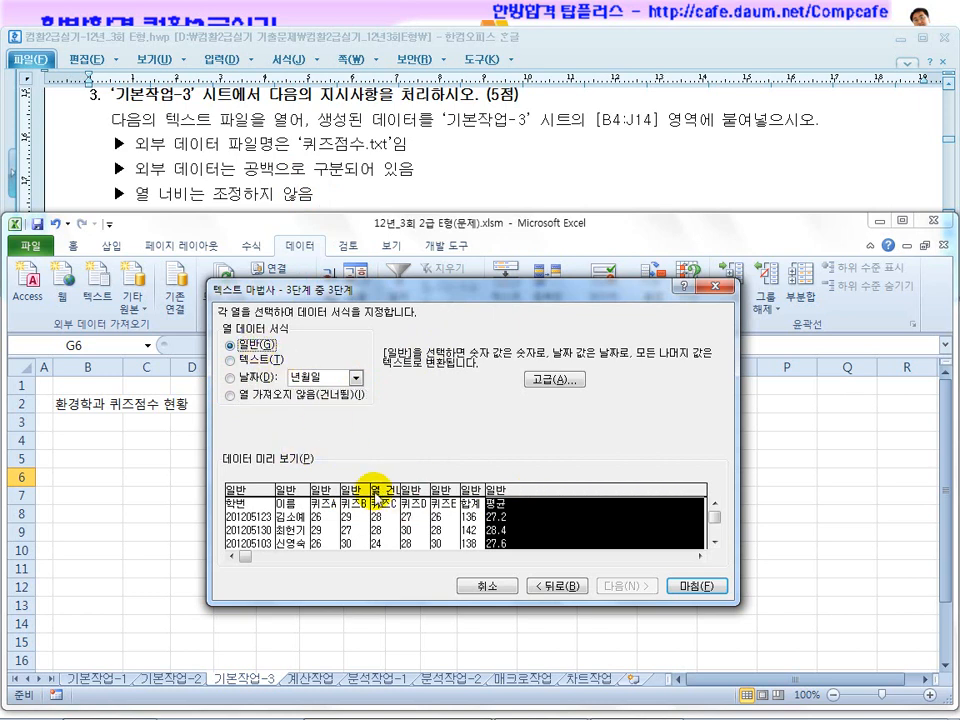
left_click(376, 494)
left_click(237, 347)
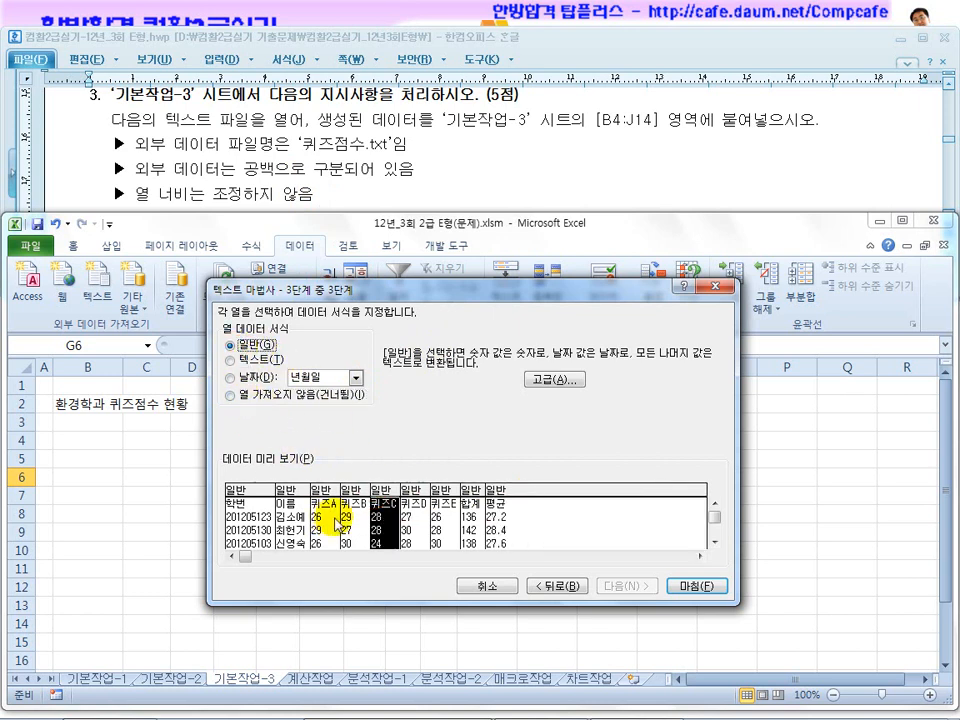
Finish the text wizard and import the data into the existing 기본작업-3 sheet at B4, rechecking the target range in the exam document.
left_click(693, 587)
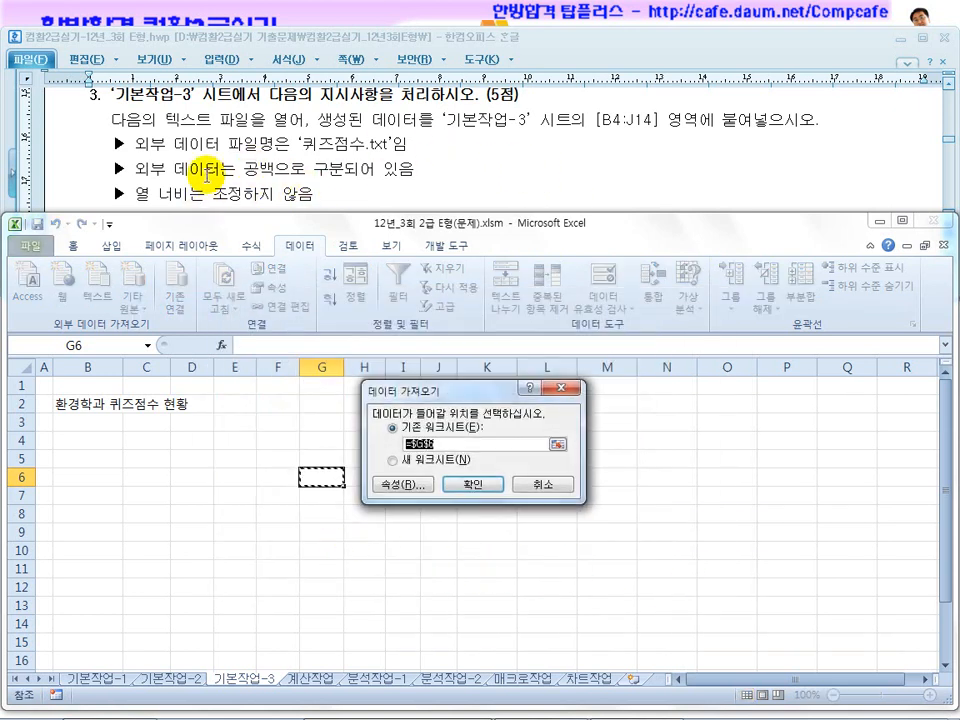
left_click(99, 440)
left_click(258, 182)
scroll(262, 182, "up", 3)
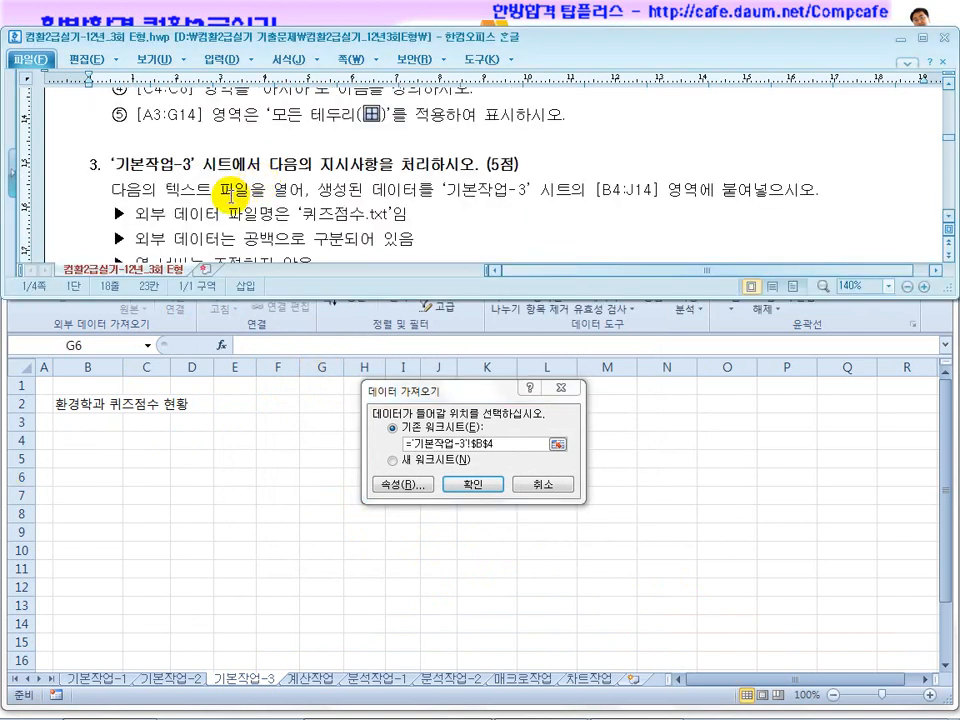
left_click_drag(232, 190, 364, 190)
left_click(607, 190)
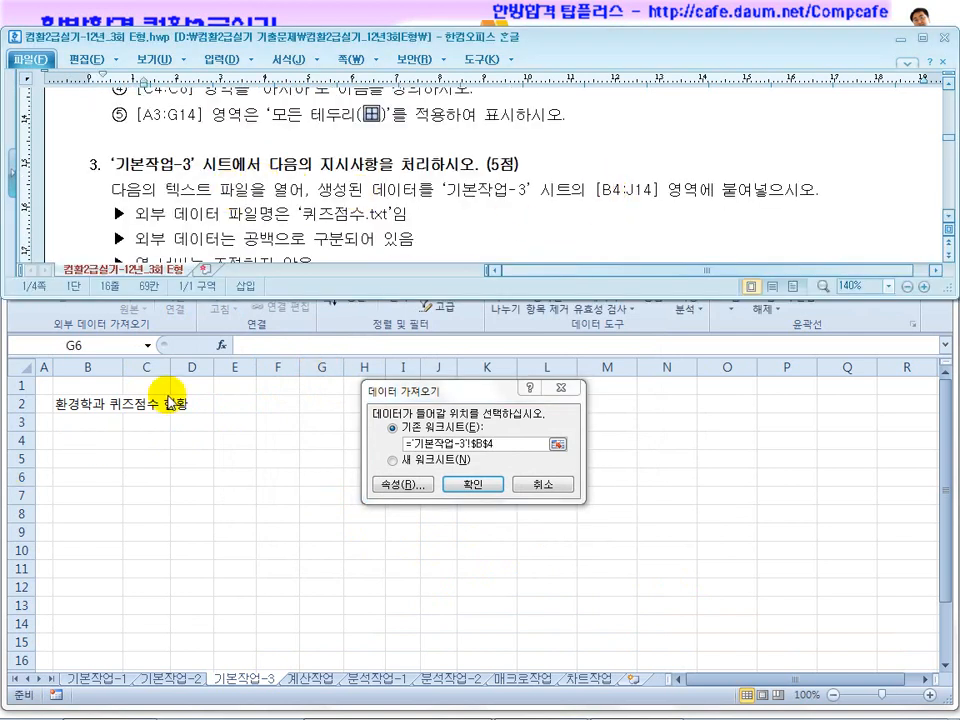
left_click(91, 428)
left_click(86, 439)
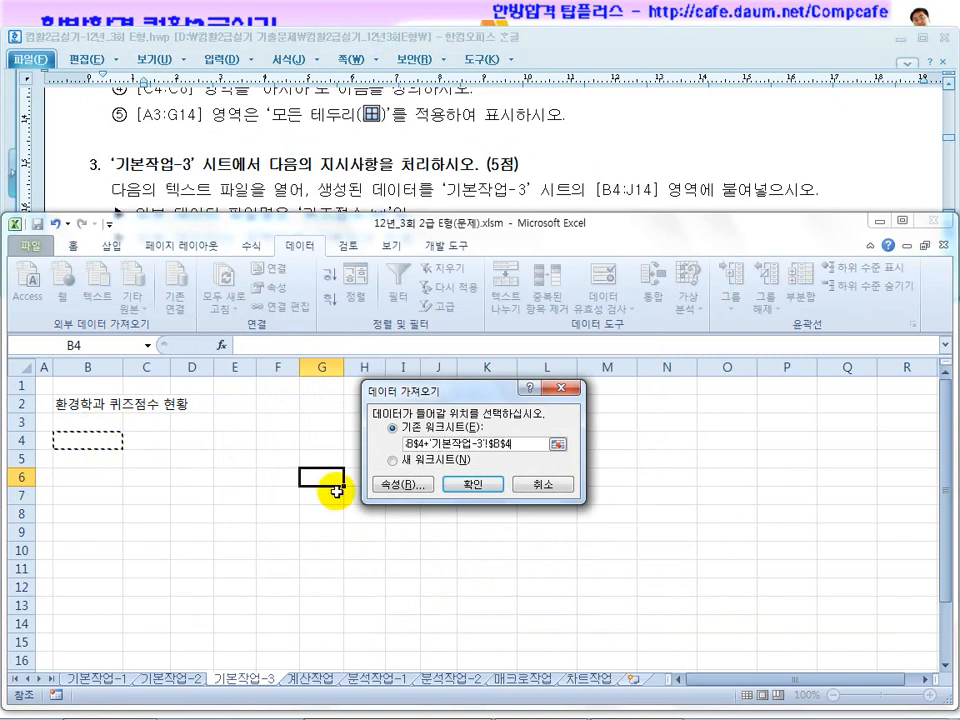
left_click_drag(545, 443, 358, 439)
key("BackSpace")
left_click(84, 443)
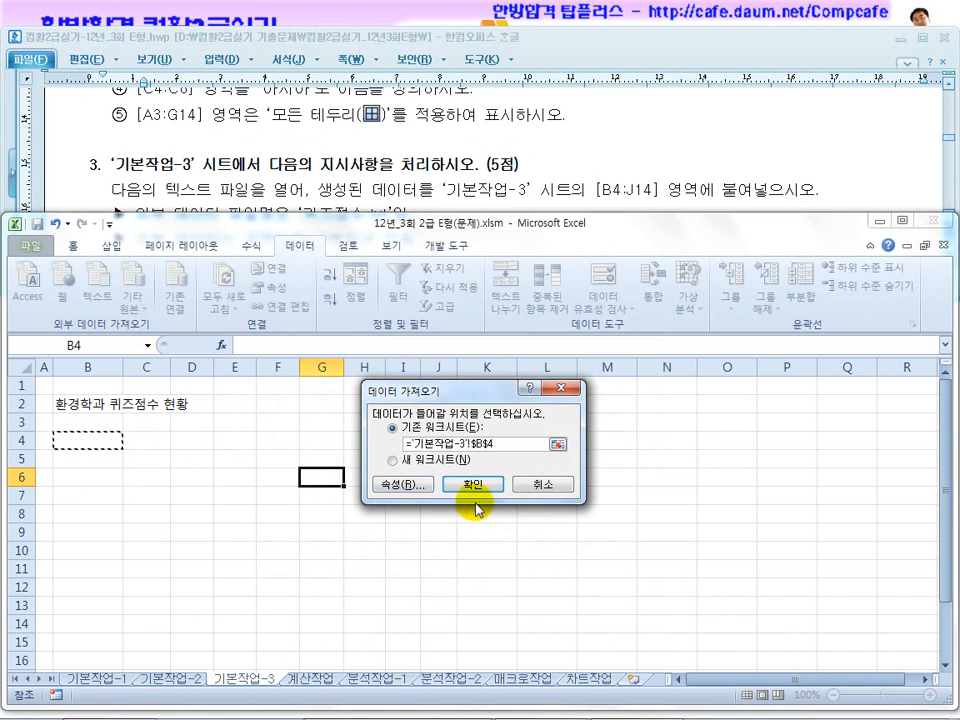
left_click(473, 485)
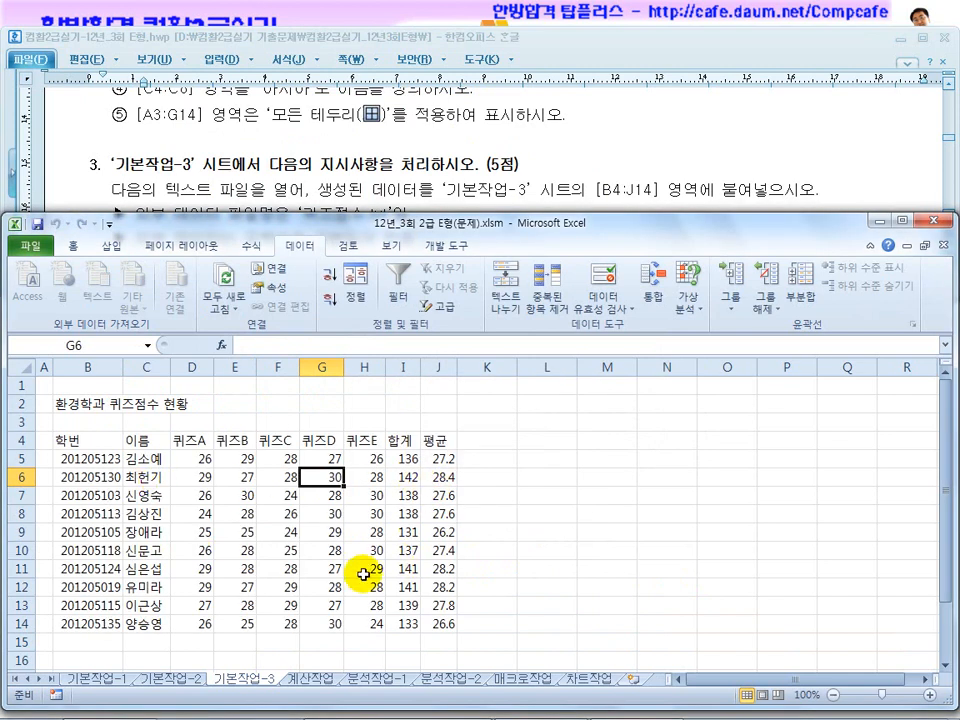
Reread the column width rule for 기본작업-3 in the exam document and compare it with the imported table.
left_click(379, 172)
scroll(395, 217, "down", 1)
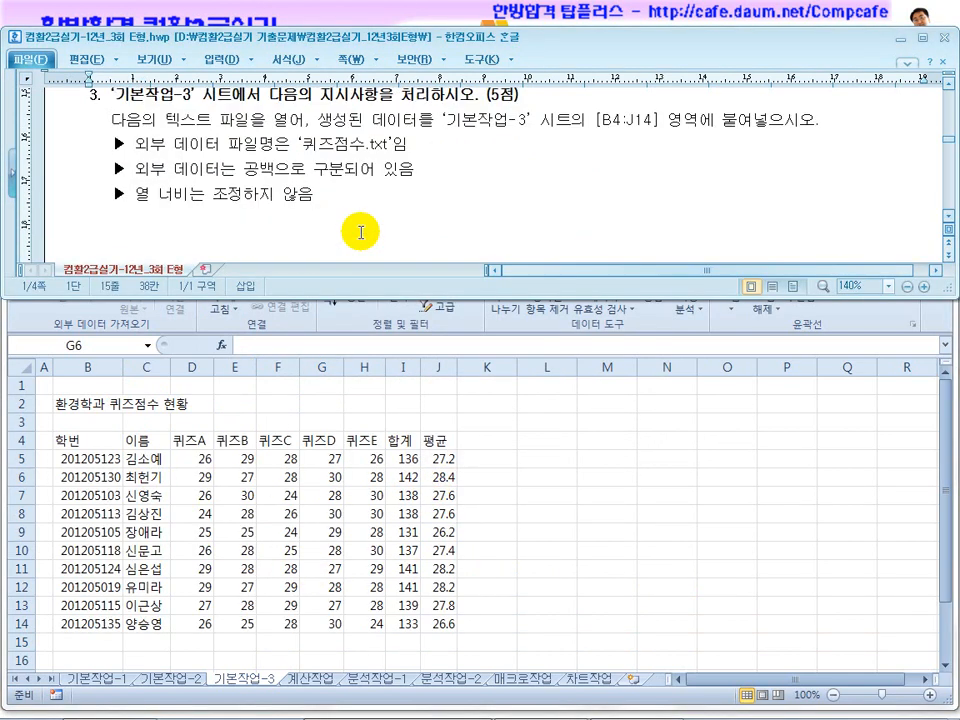
left_click_drag(189, 195, 320, 194)
left_click(299, 490)
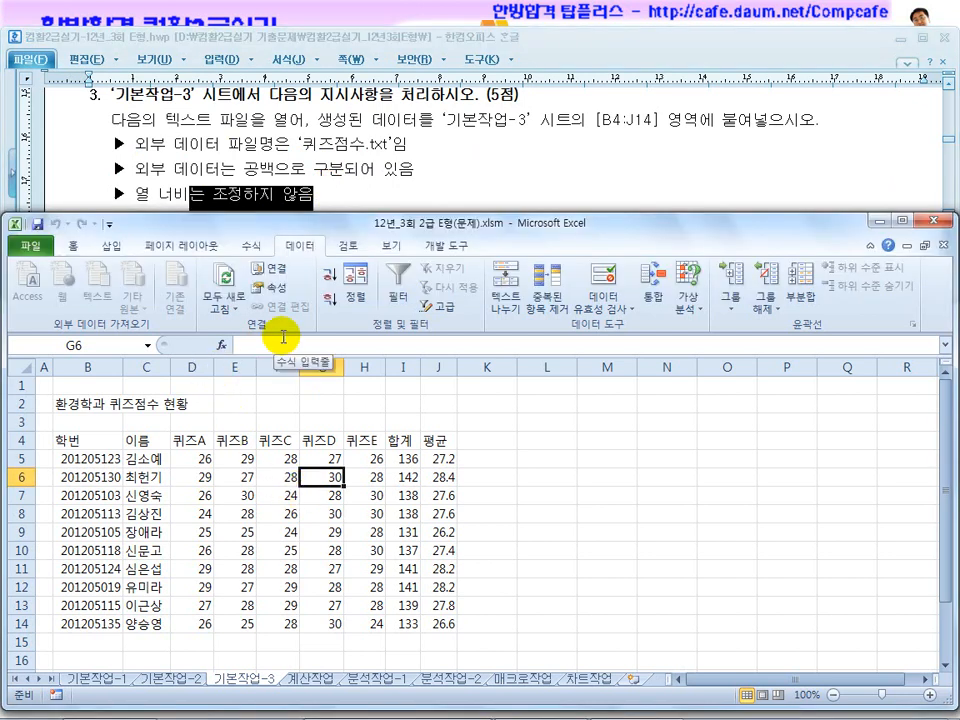
left_click(375, 174)
left_click(353, 393)
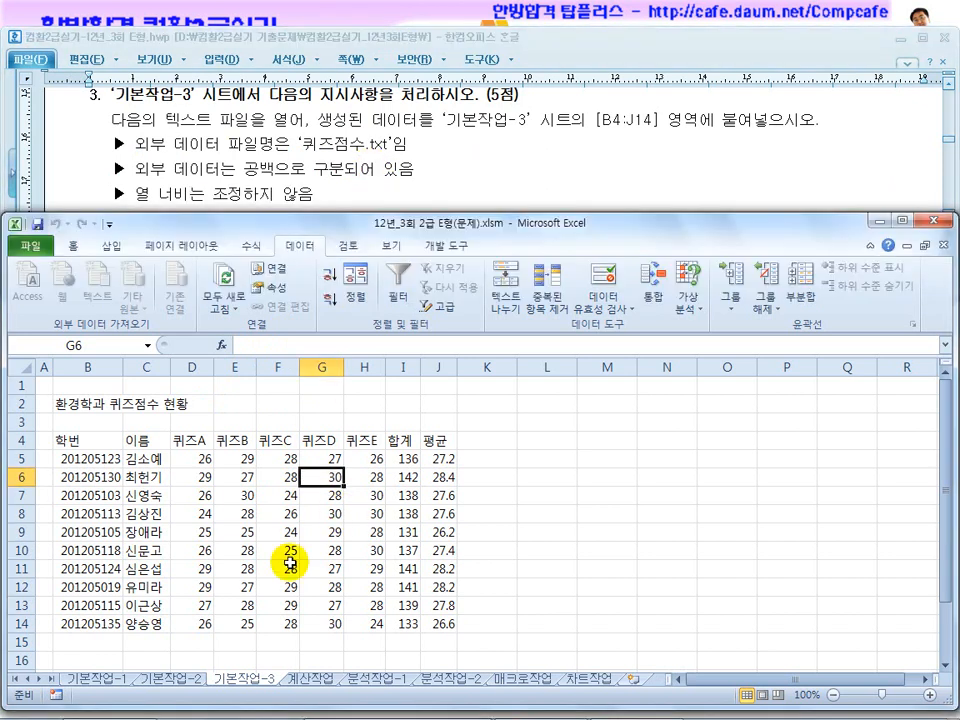
Open the 계산작업 sheet and bring up the 문제2 calculation instructions in the exam document.
left_click(303, 676)
left_click(375, 441)
scroll(381, 546, "up", 2)
scroll(386, 545, "up", 1)
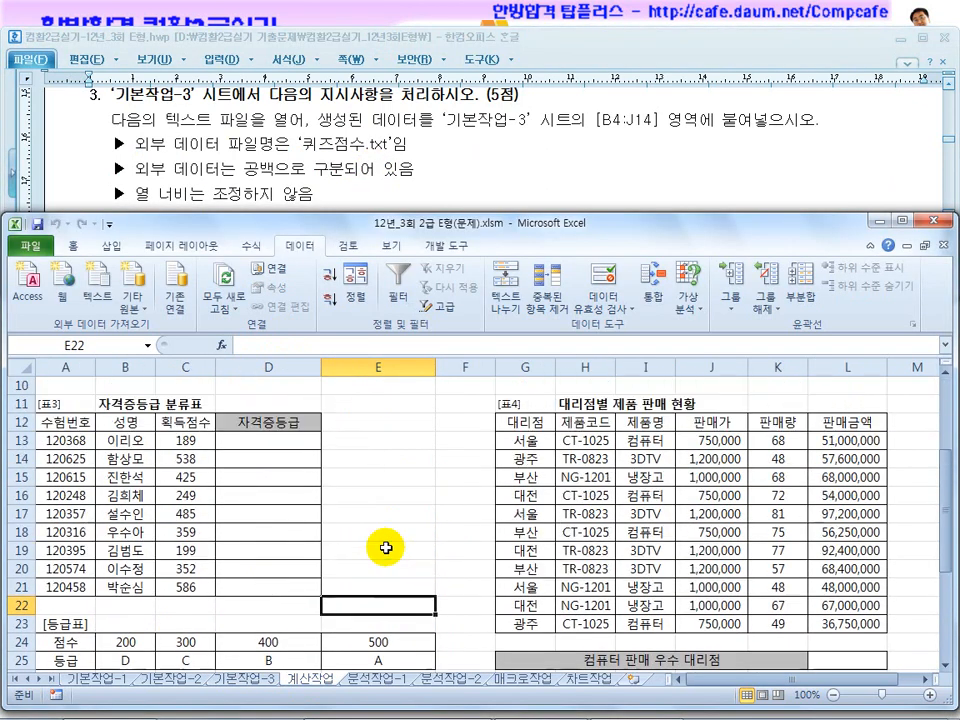
left_click(384, 158)
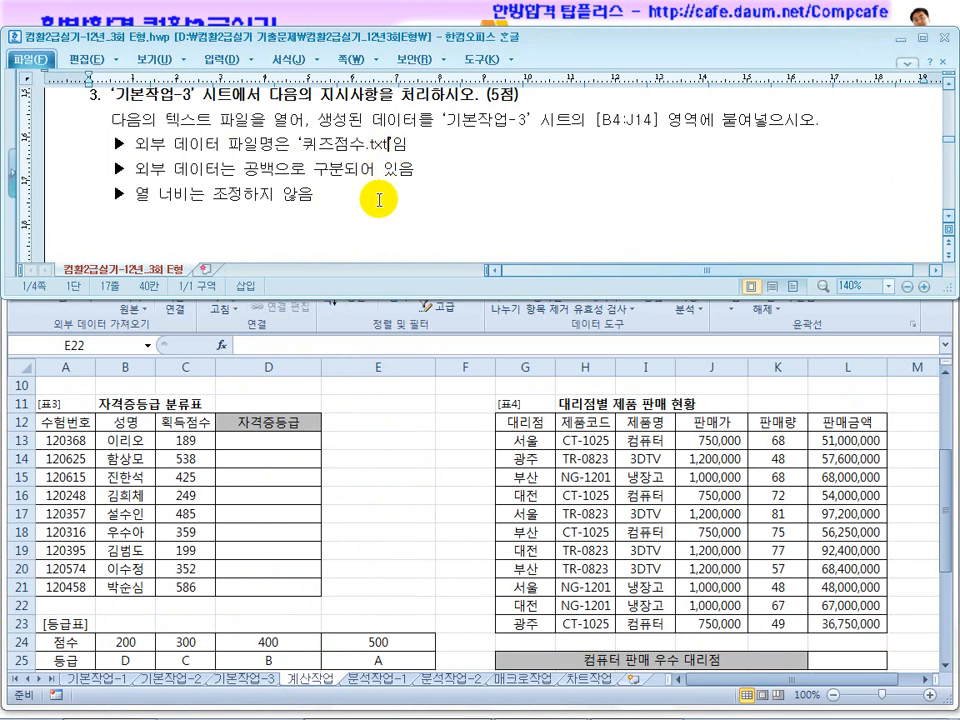
scroll(379, 200, "down", 10)
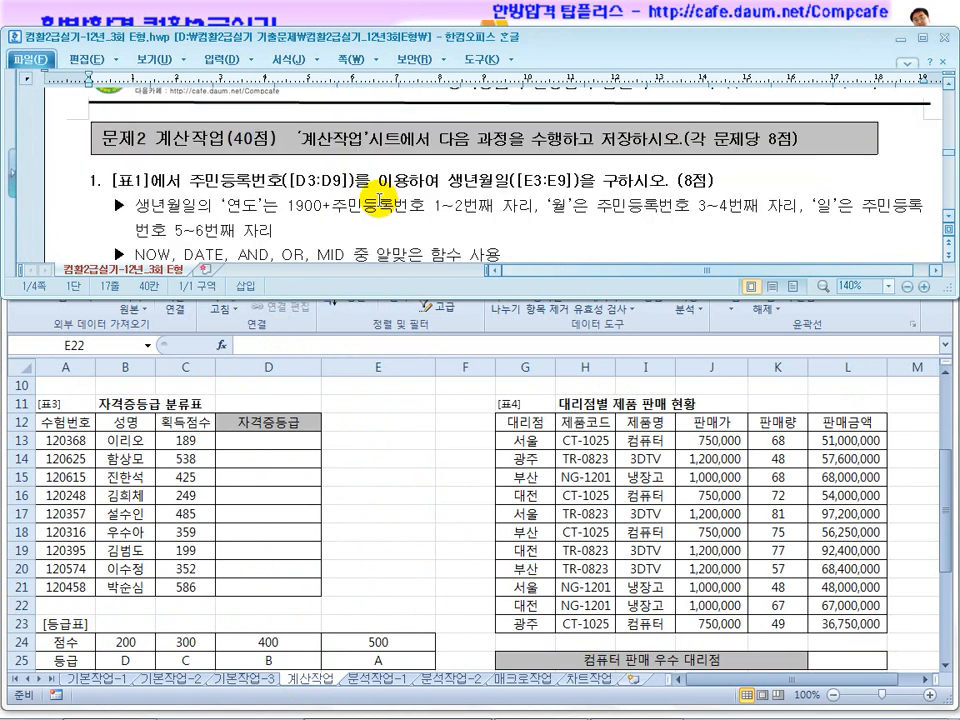
Select the first 자격증등급 cell, D13, in 표3 and return to the 문제2 instructions in the exam document.
left_click(332, 313)
left_click(250, 442)
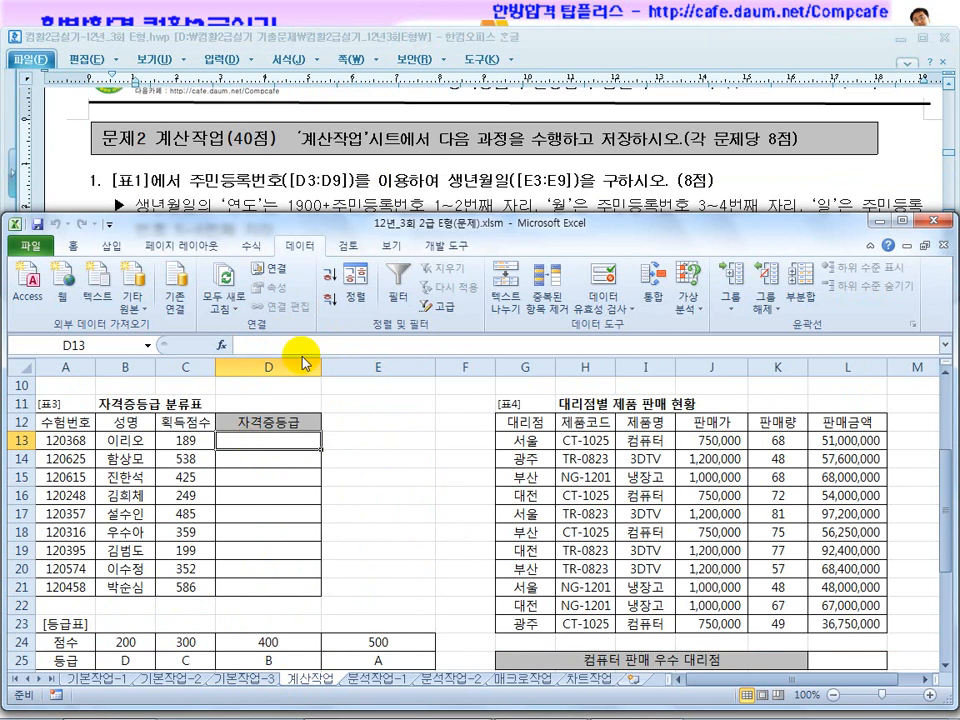
left_click(400, 188)
left_click(332, 440)
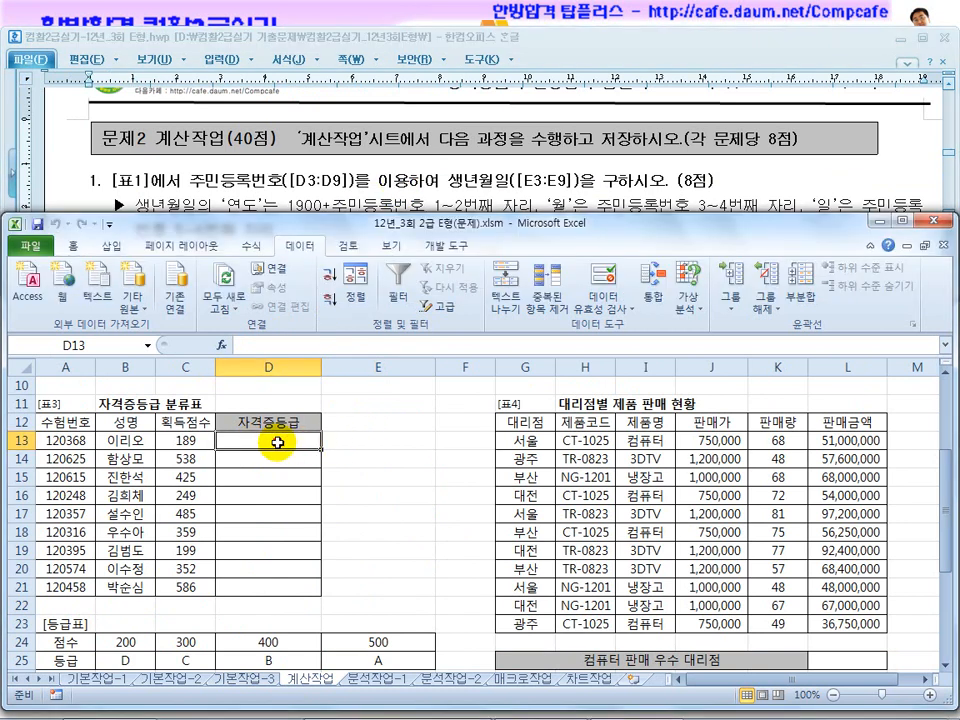
left_click(385, 195)
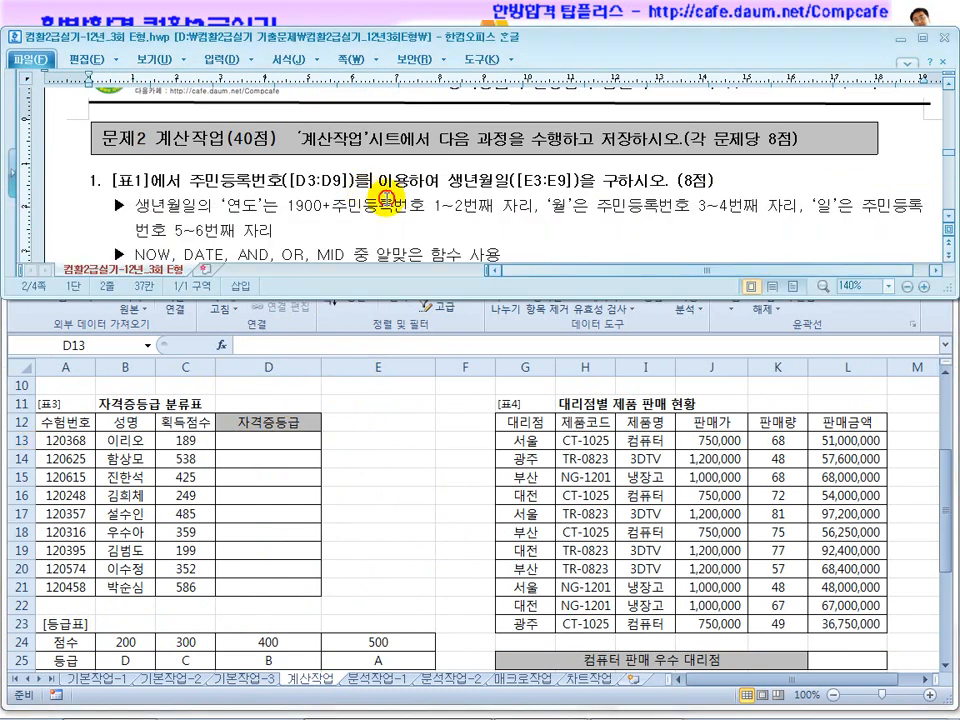
Bring up the 표1 birth-date problem in the exam document and select the first 생년월일 cell, E3, in the 계산작업 sheet.
left_click(946, 216)
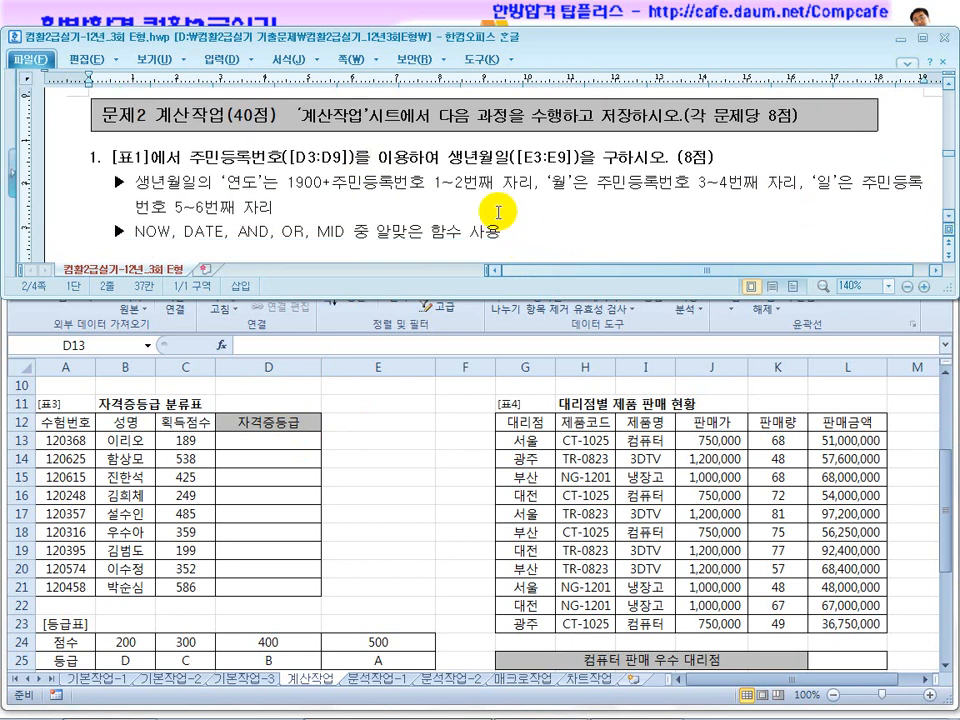
left_click(391, 470)
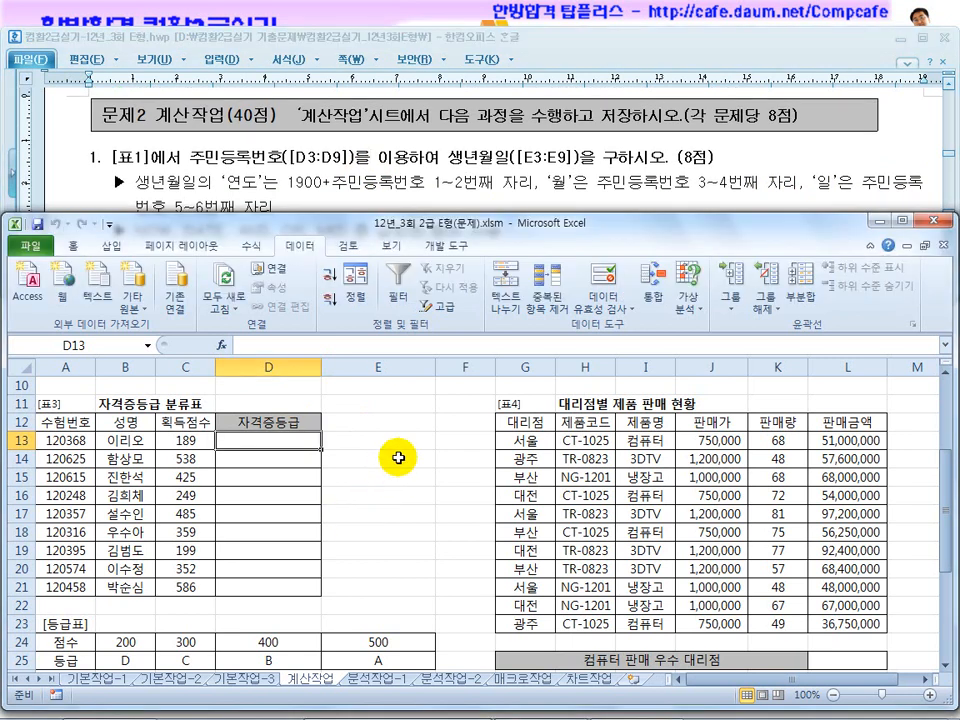
left_click(908, 168)
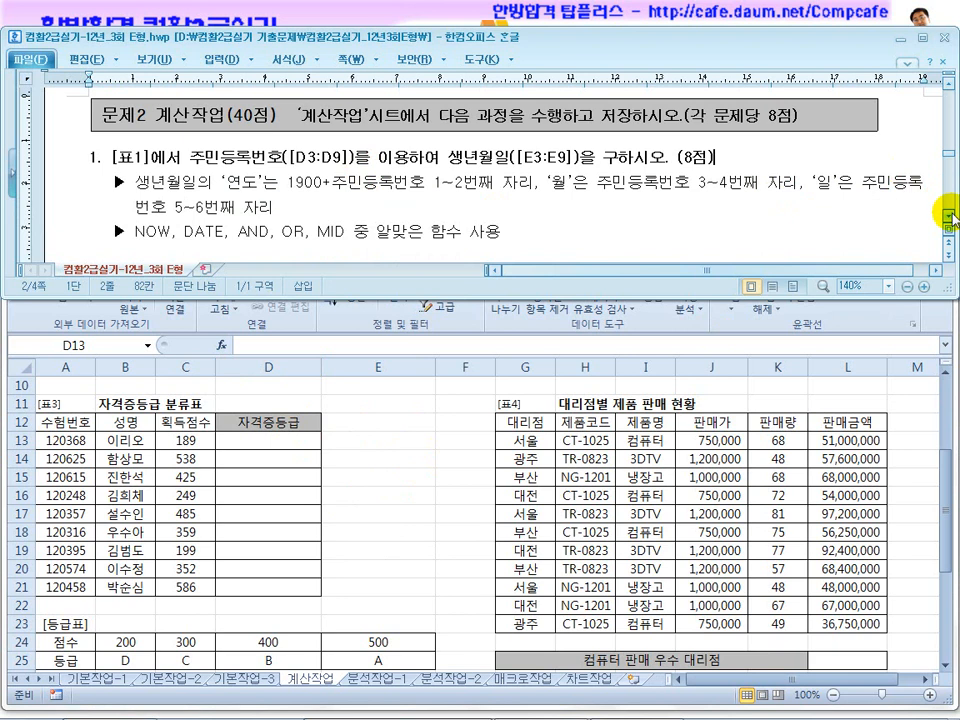
scroll(948, 215, "down", 2)
left_click(385, 471)
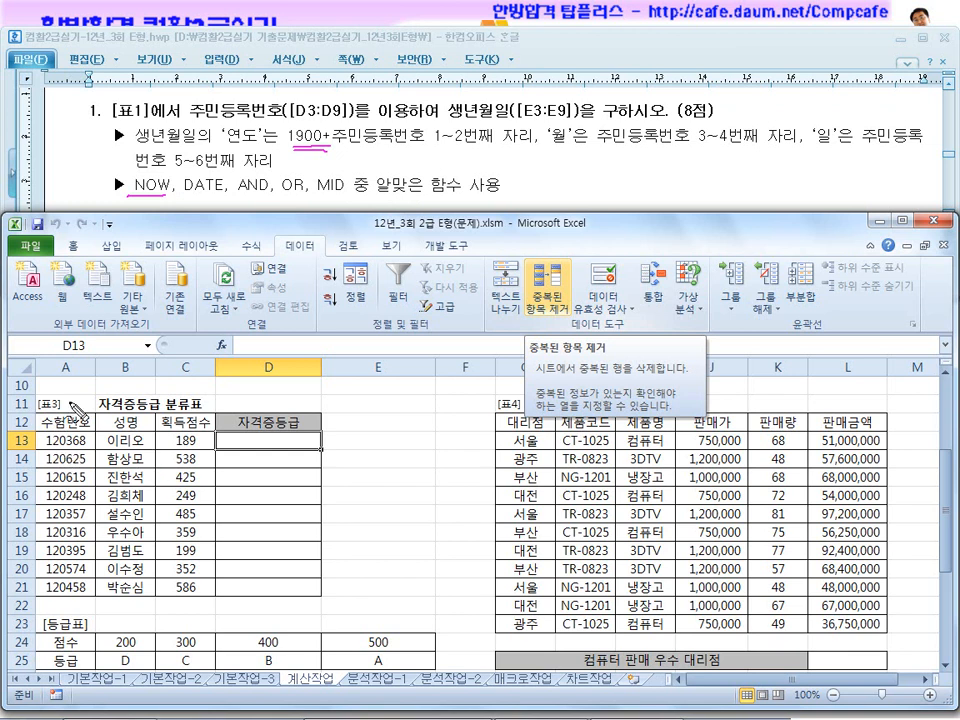
scroll(330, 568, "up", 3)
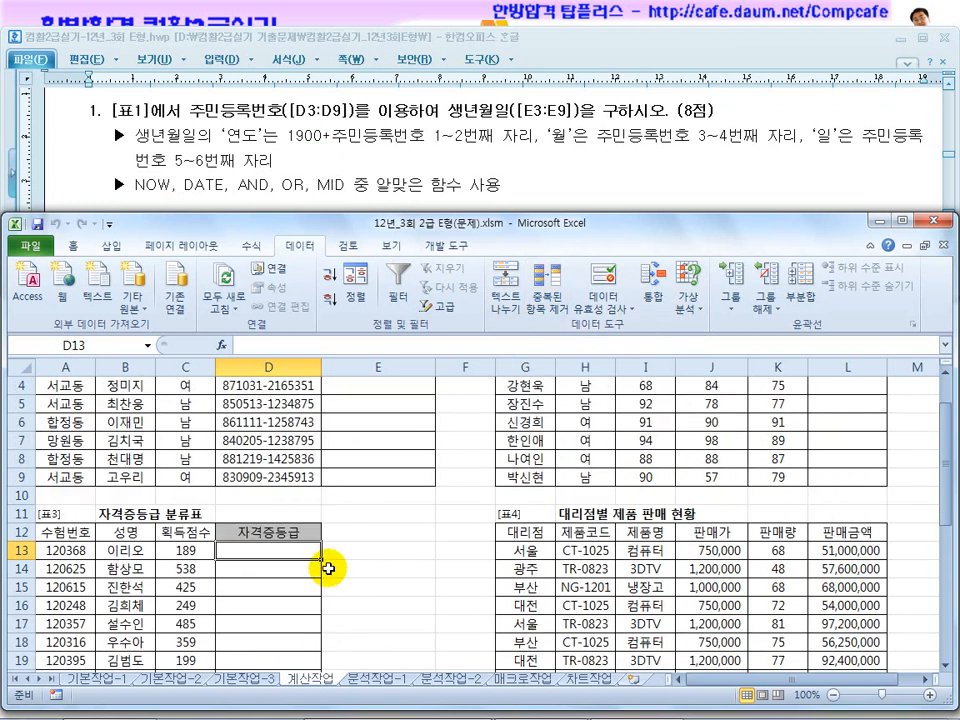
left_click(349, 429)
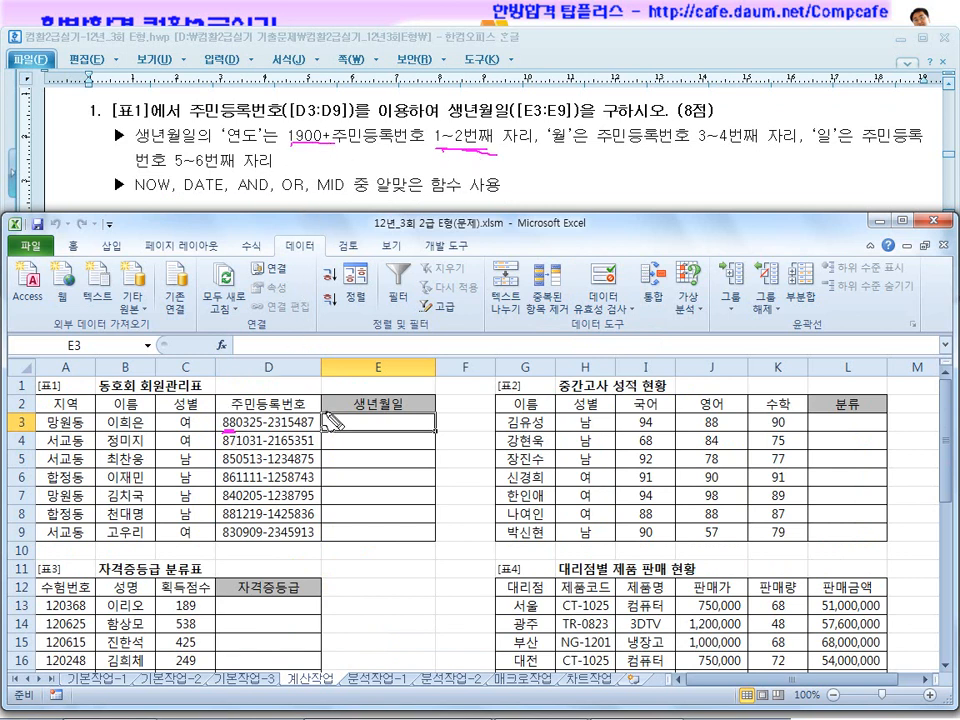
left_click_drag(340, 425, 378, 437)
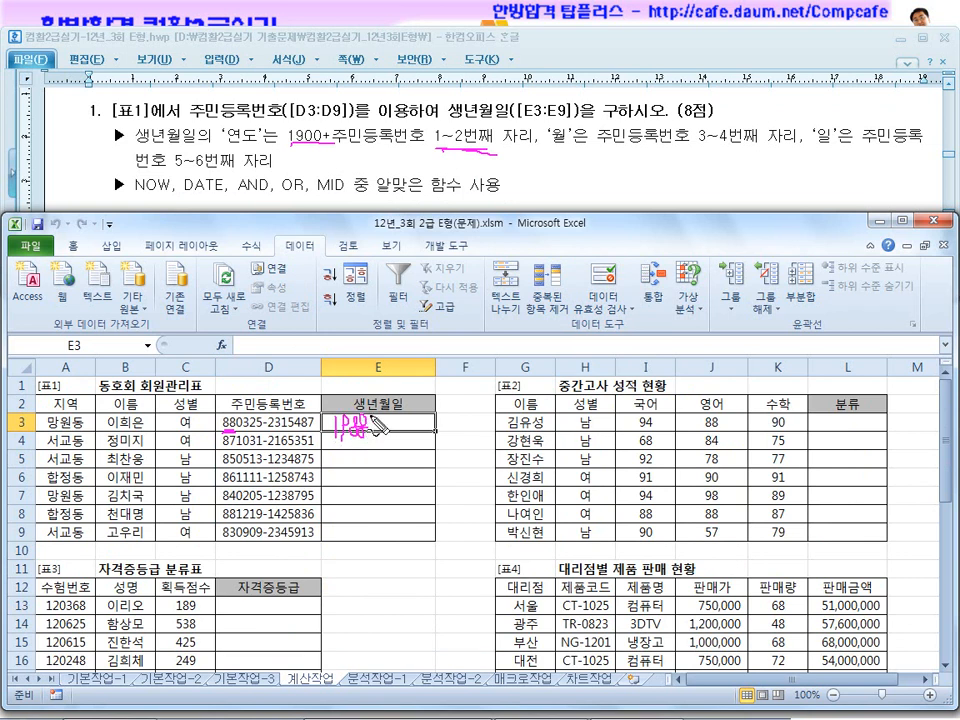
left_click_drag(670, 152, 770, 155)
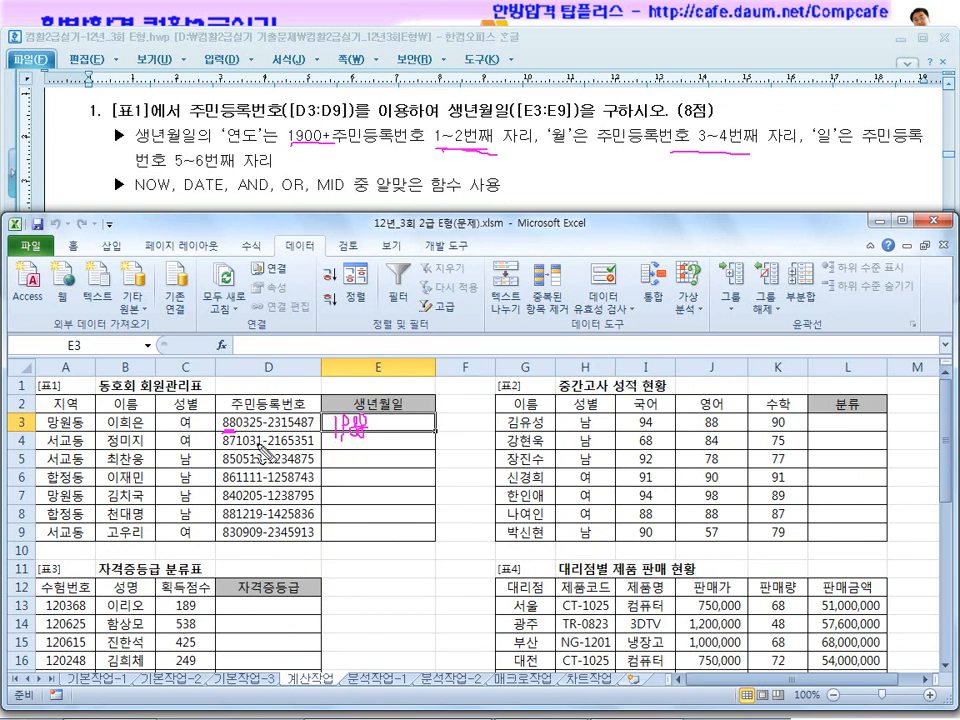
left_click_drag(366, 428, 460, 426)
left_click_drag(849, 152, 878, 154)
left_click_drag(180, 172, 240, 172)
left_click_drag(377, 198, 452, 199)
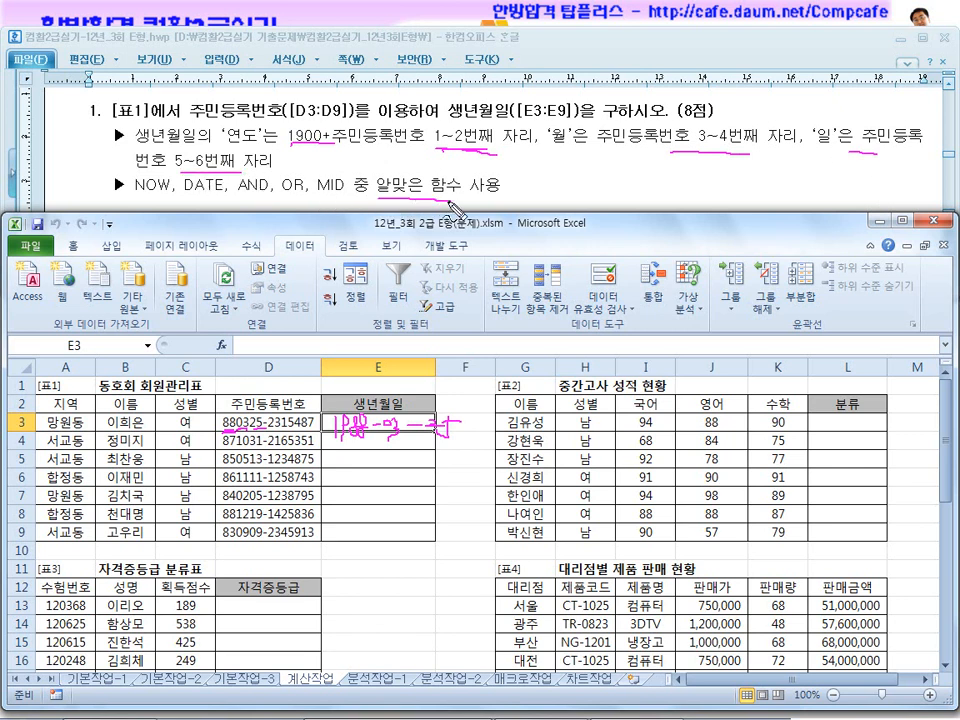
left_click_drag(447, 120, 536, 124)
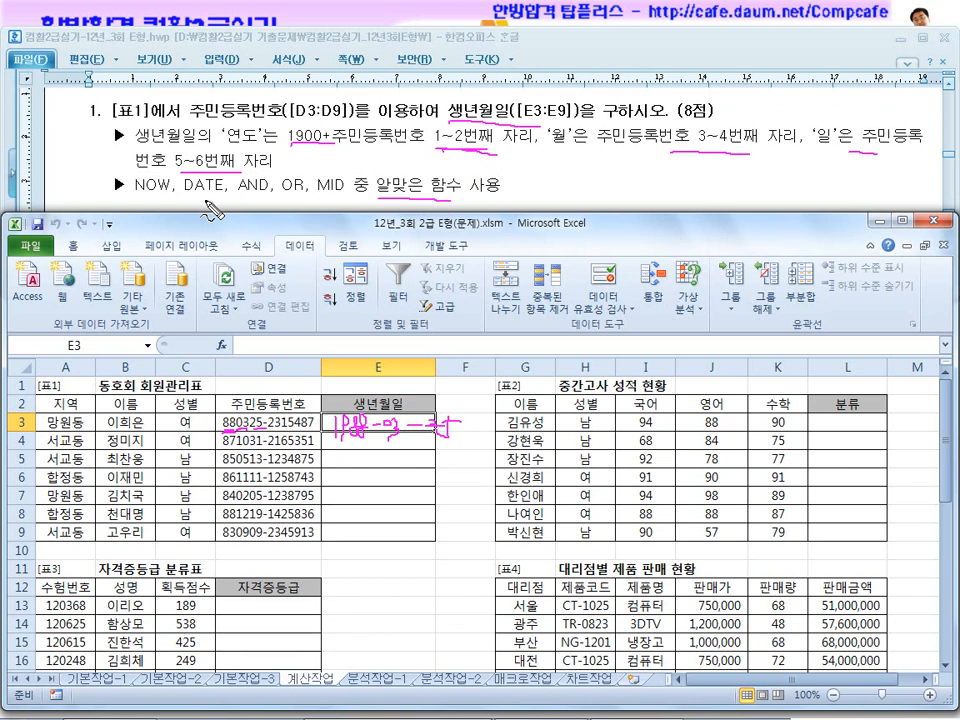
left_click_drag(345, 178, 352, 188)
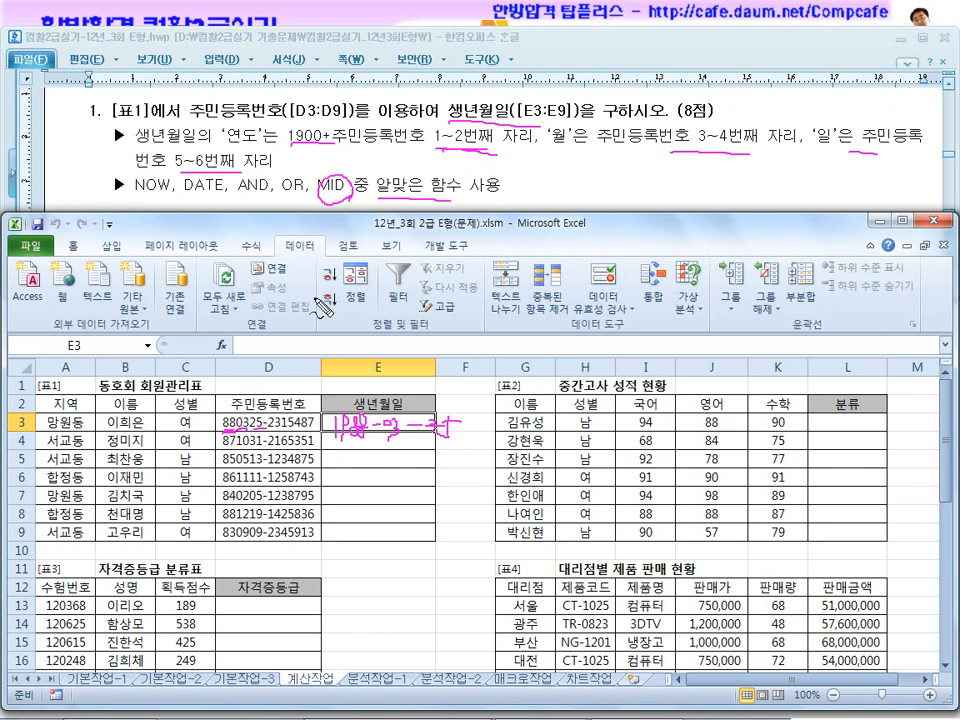
mouse_move(221, 432)
left_mouse_down()
mouse_move(239, 433)
mouse_move(252, 413)
mouse_move(247, 430)
left_mouse_up()
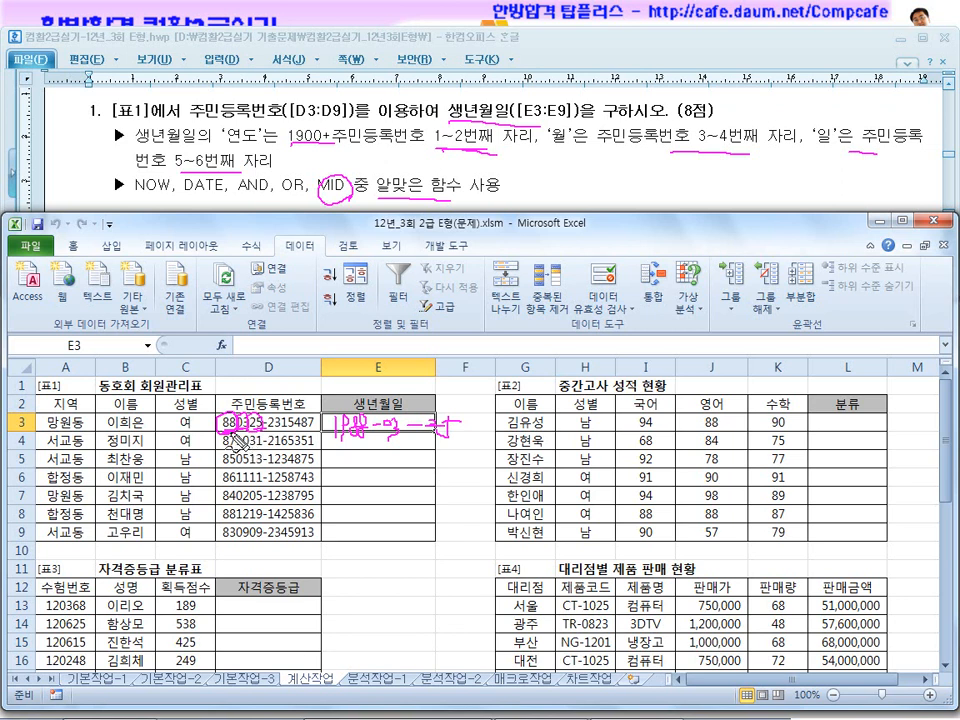
mouse_move(353, 462)
left_mouse_down()
mouse_move(365, 486)
mouse_move(372, 475)
left_mouse_up()
mouse_move(388, 461)
left_mouse_down()
mouse_move(382, 500)
mouse_move(391, 480)
left_mouse_up()
mouse_move(399, 474)
left_mouse_down()
mouse_move(400, 493)
mouse_move(411, 487)
left_mouse_up()
left_click_drag(369, 496, 421, 493)
left_click_drag(360, 502, 416, 501)
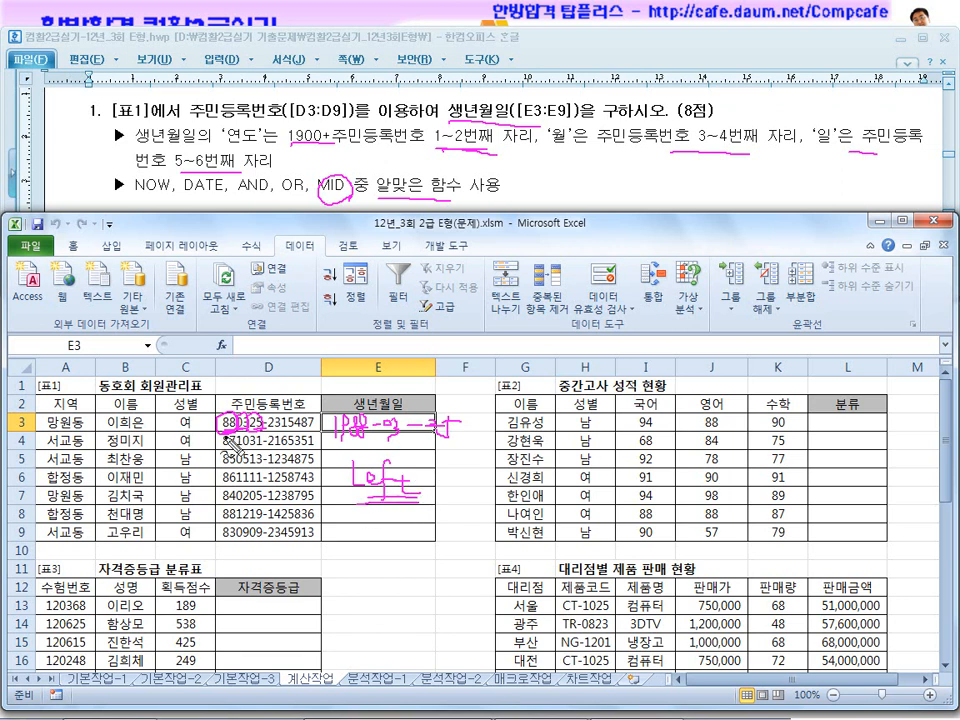
key("Escape")
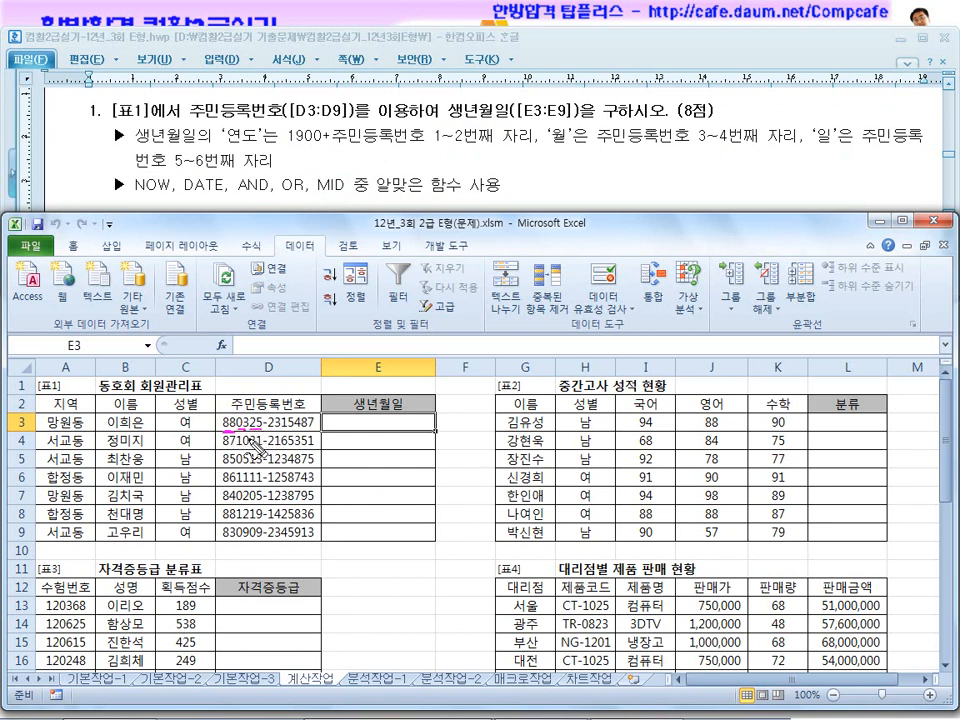
mouse_move(310, 200)
left_mouse_down()
mouse_move(346, 200)
mouse_move(335, 180)
mouse_move(350, 214)
left_mouse_up()
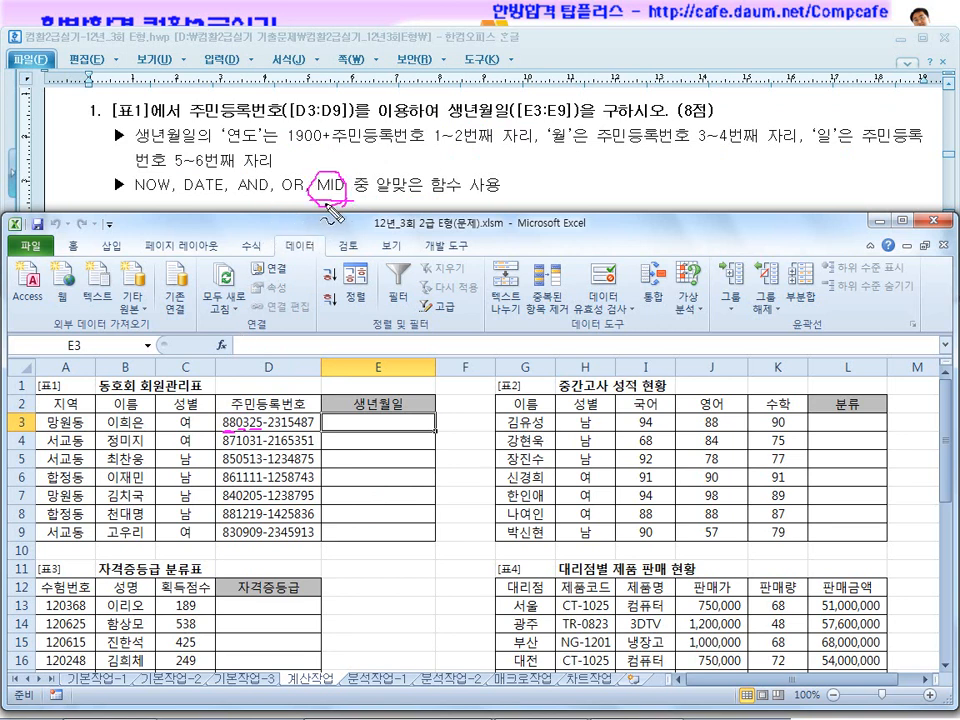
mouse_move(240, 412)
left_mouse_down()
mouse_move(225, 444)
mouse_move(262, 436)
left_mouse_up()
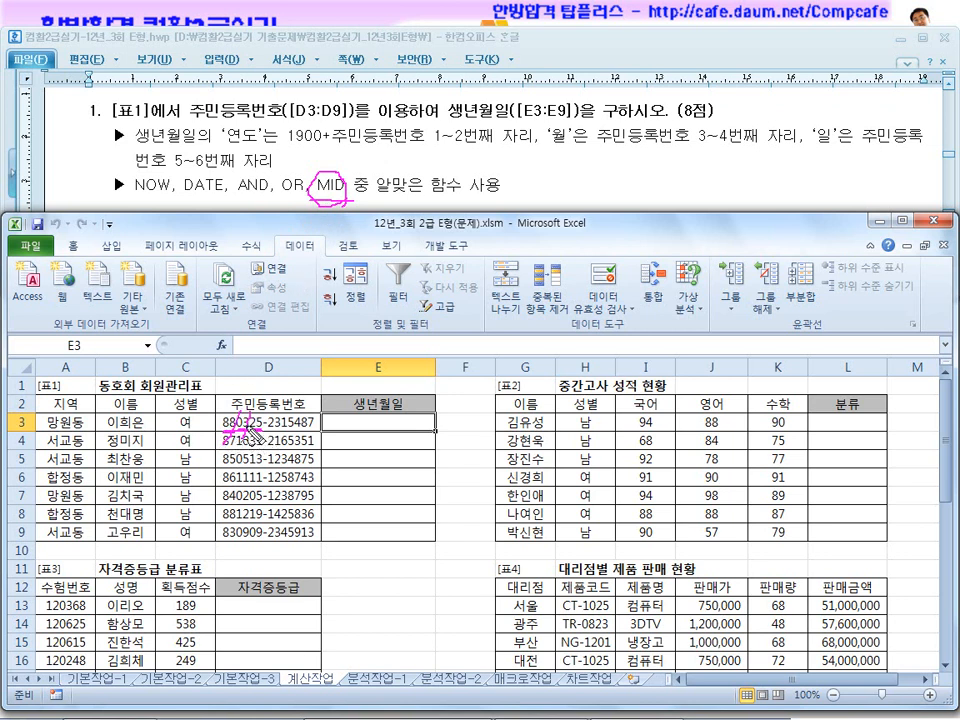
left_click_drag(183, 198, 229, 198)
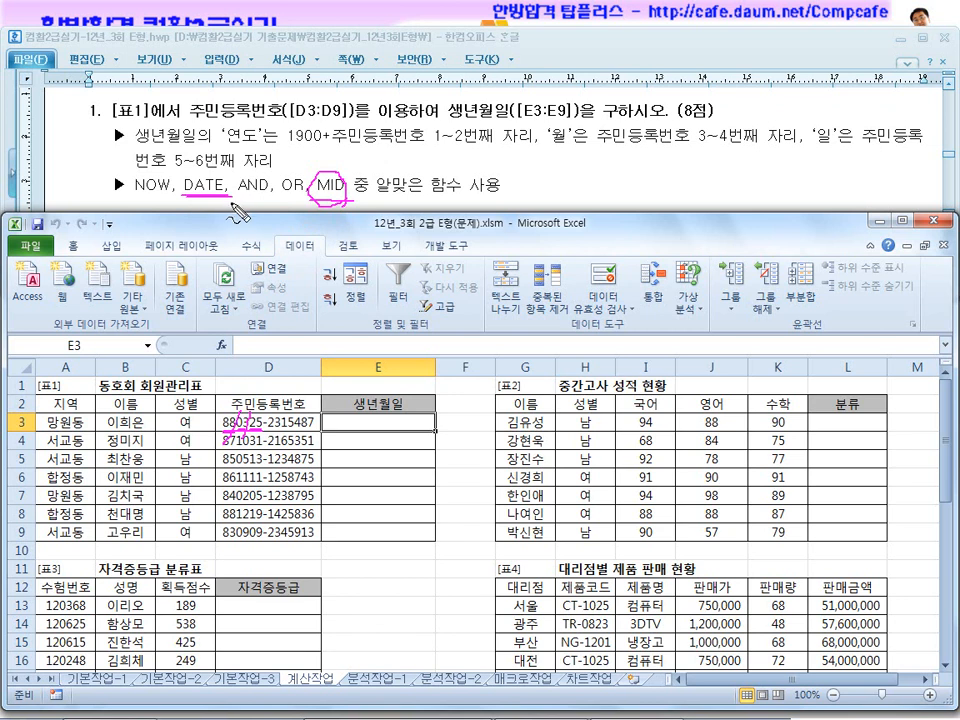
mouse_move(529, 163)
left_mouse_down()
mouse_move(529, 192)
mouse_move(575, 172)
mouse_move(745, 200)
left_mouse_up()
mouse_move(680, 198)
left_mouse_down()
mouse_move(660, 182)
mouse_move(678, 202)
mouse_move(740, 199)
left_mouse_up()
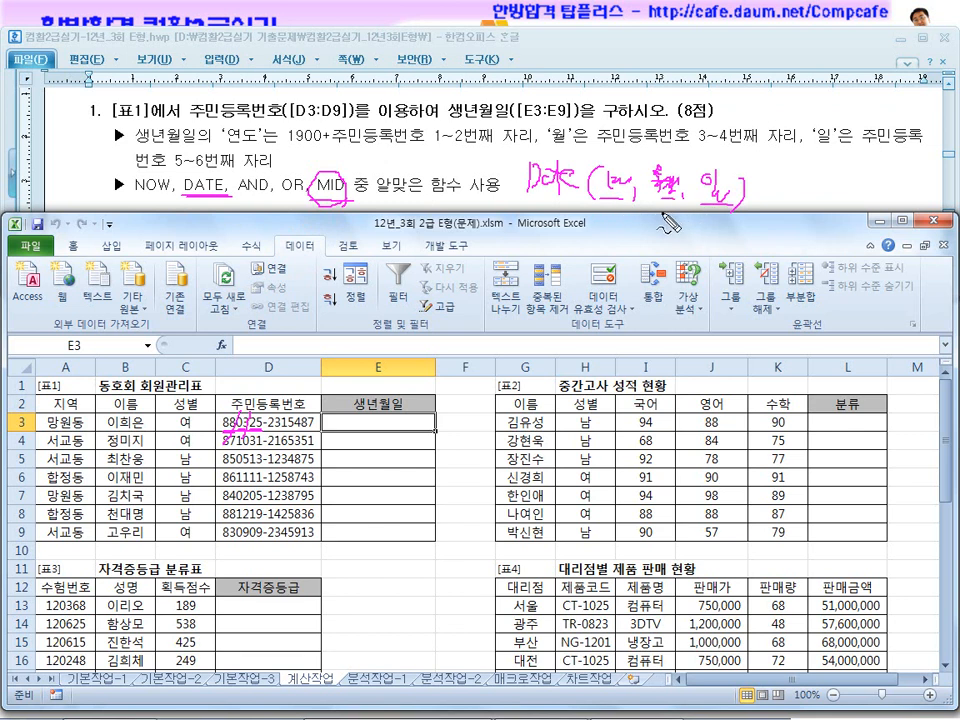
mouse_move(350, 196)
left_mouse_down()
mouse_move(326, 188)
mouse_move(350, 205)
left_mouse_up()
mouse_move(218, 207)
left_mouse_down()
mouse_move(188, 174)
mouse_move(220, 220)
left_mouse_up()
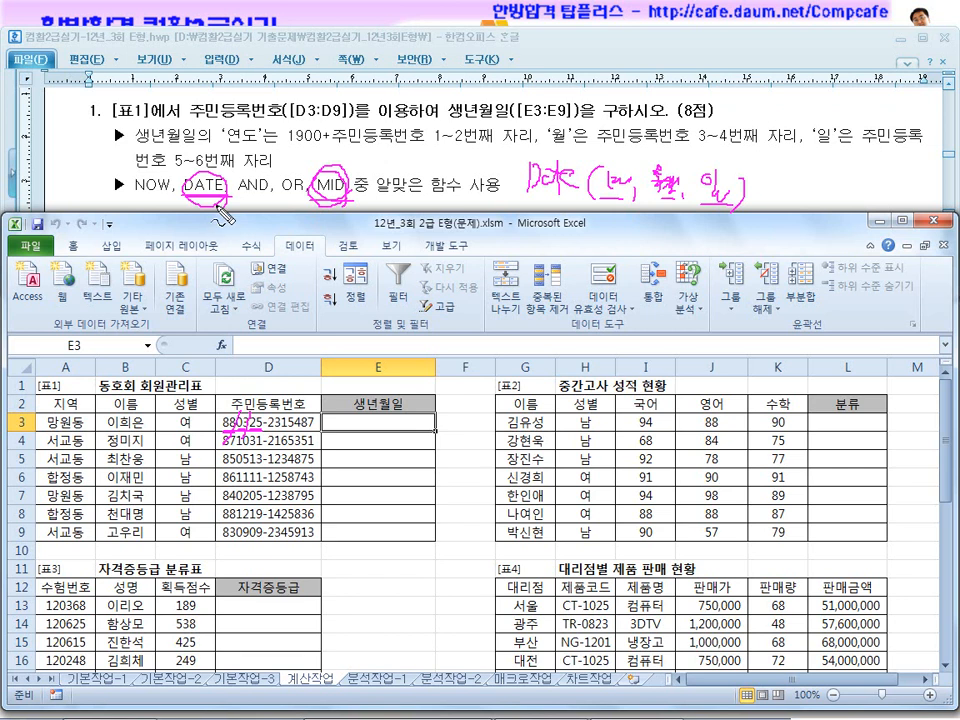
key("Escape")
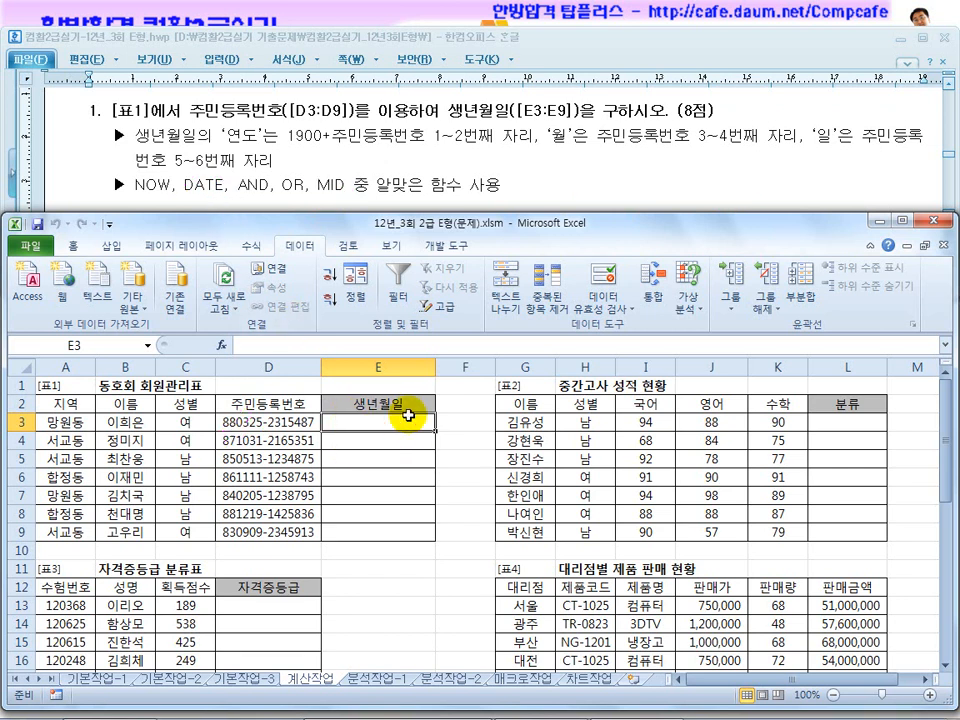
Start a DATE formula in E3 whose year argument is a MID function reading the 주민등록번호 cell D3.
type("=ㅇㅁ")
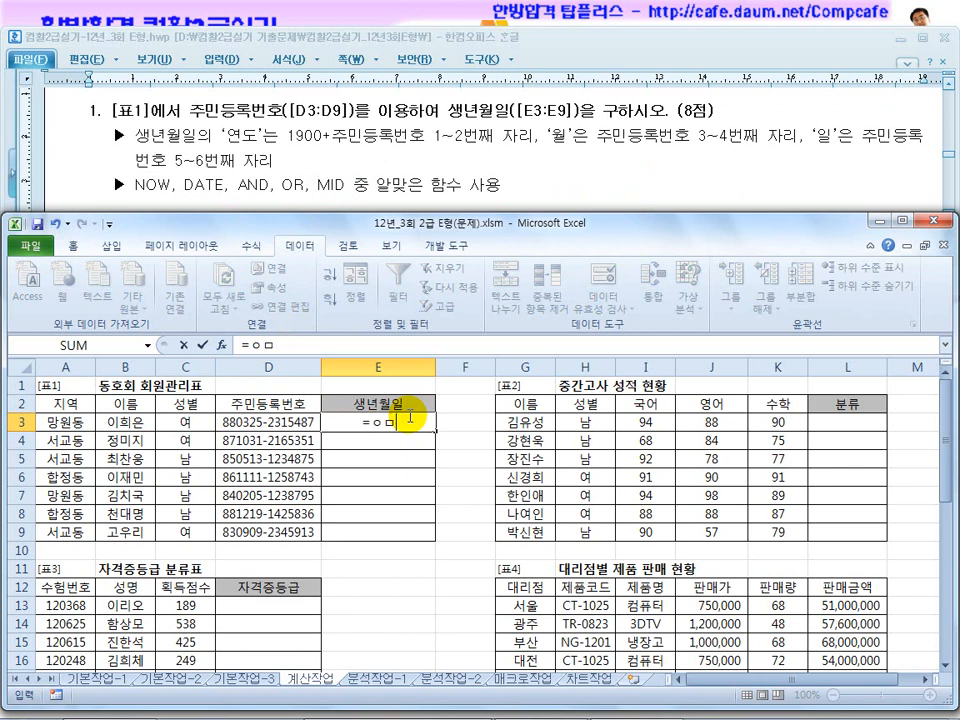
type("ㅅdate(")
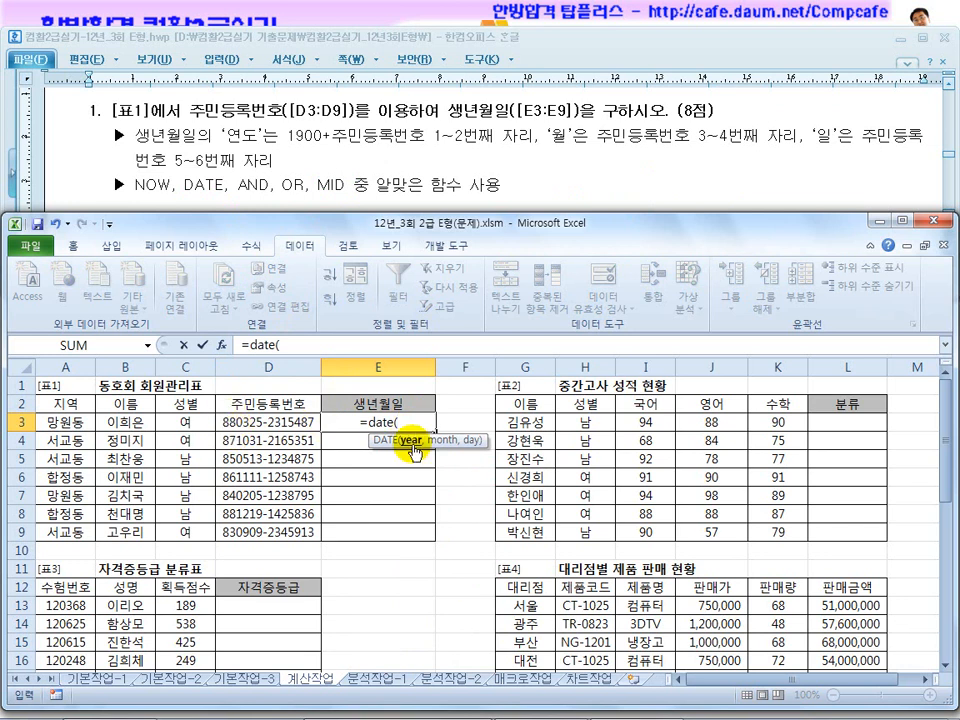
type("mid(")
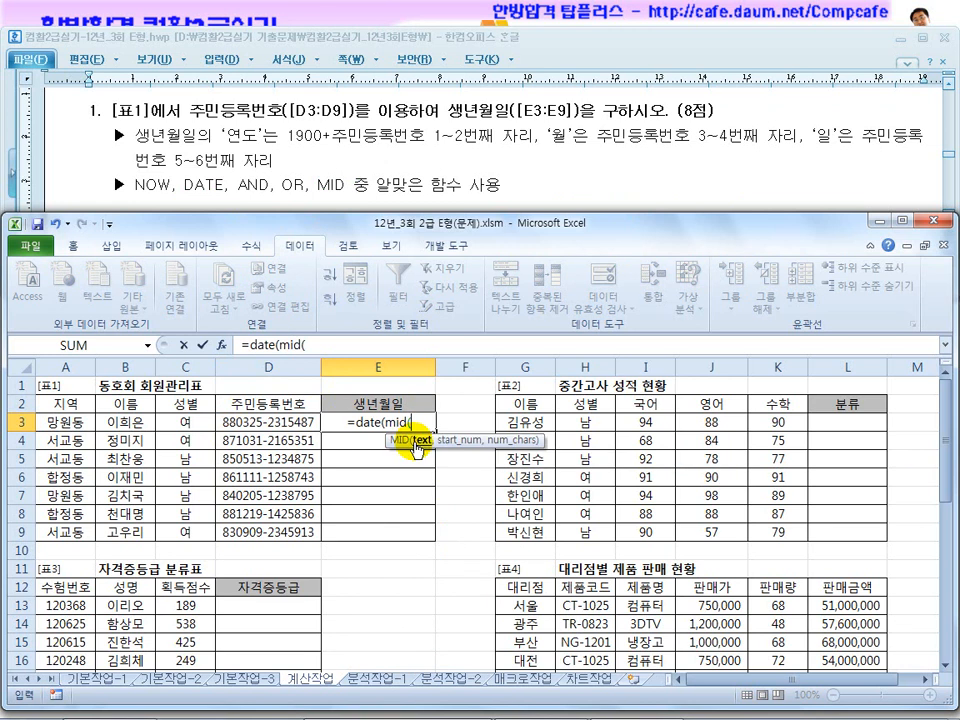
left_click(192, 421)
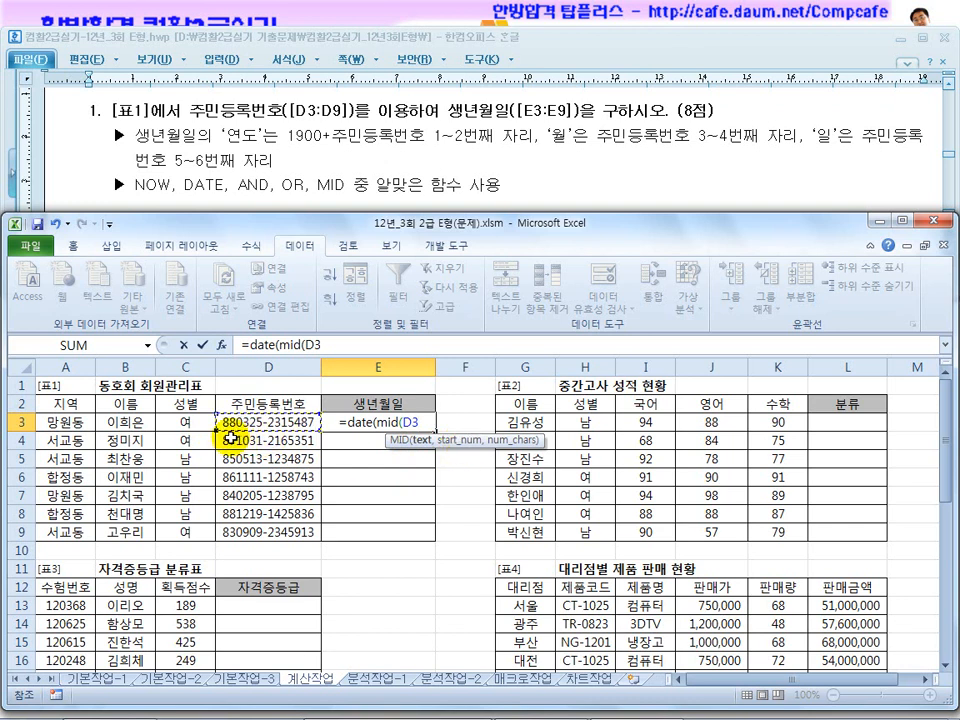
type("1")
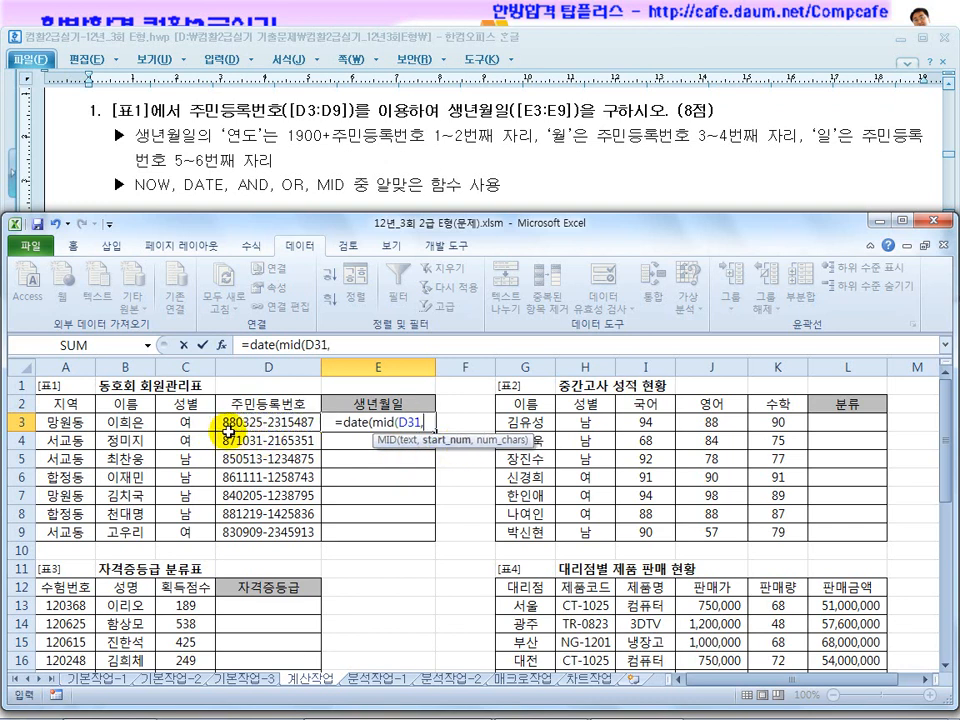
type(",")
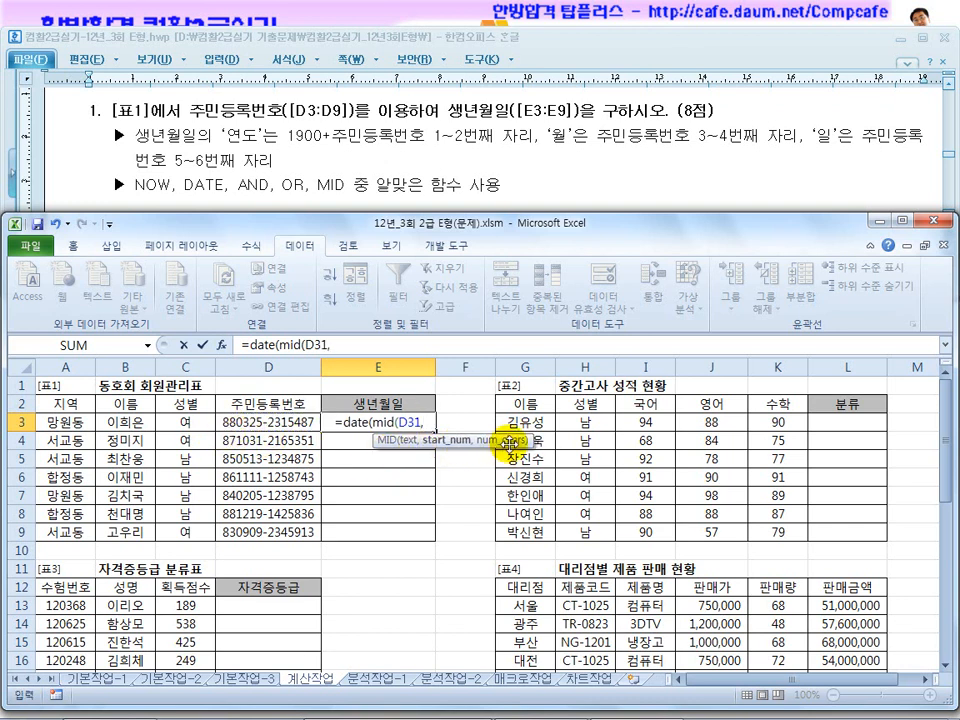
key("BackSpace")
key("BackSpace")
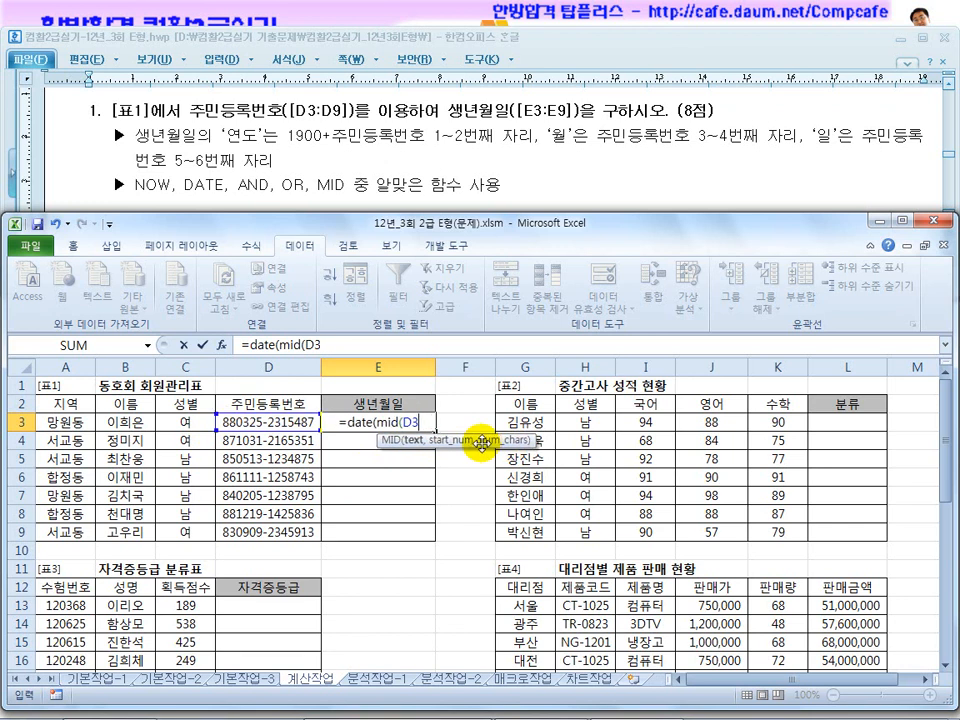
Complete the year argument as mid(D3,1,2), taking two characters of the 주민등록번호 from position 1.
type(",")
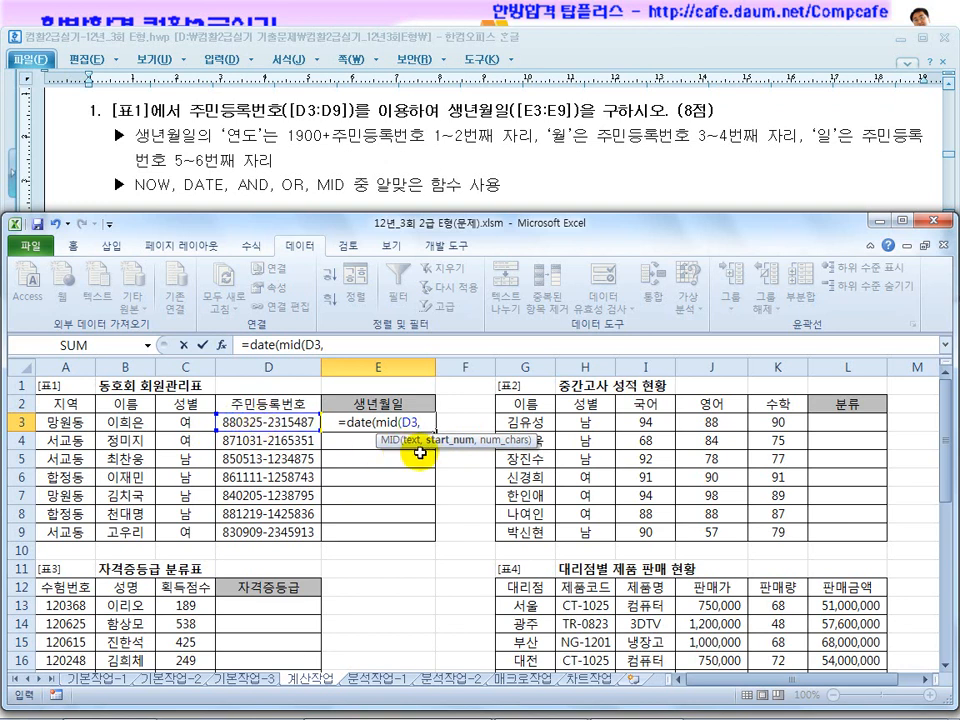
type("1")
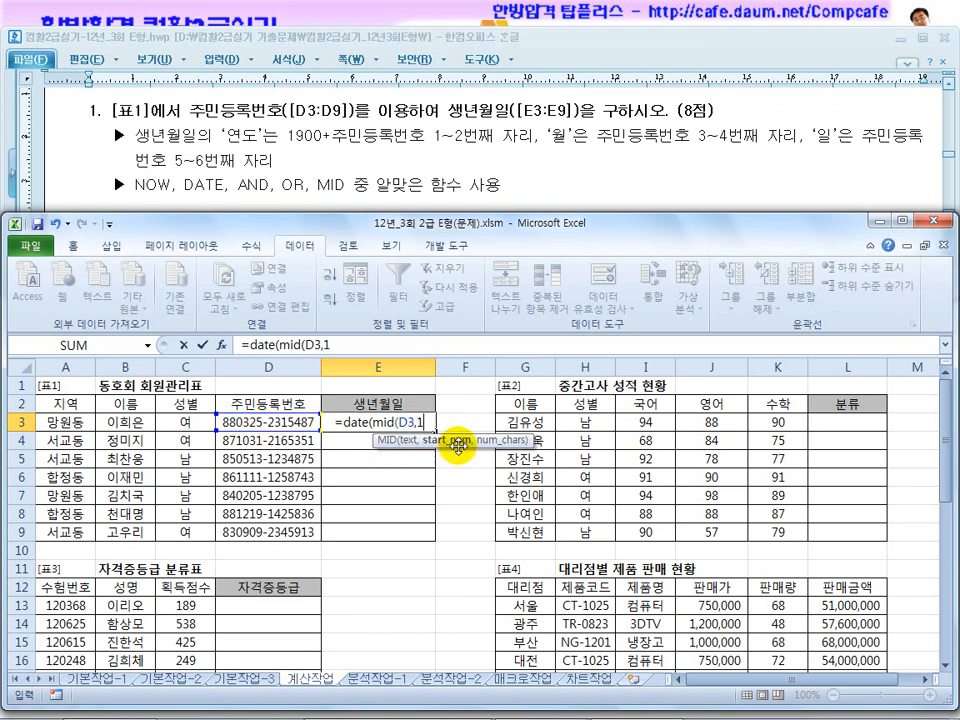
type(",")
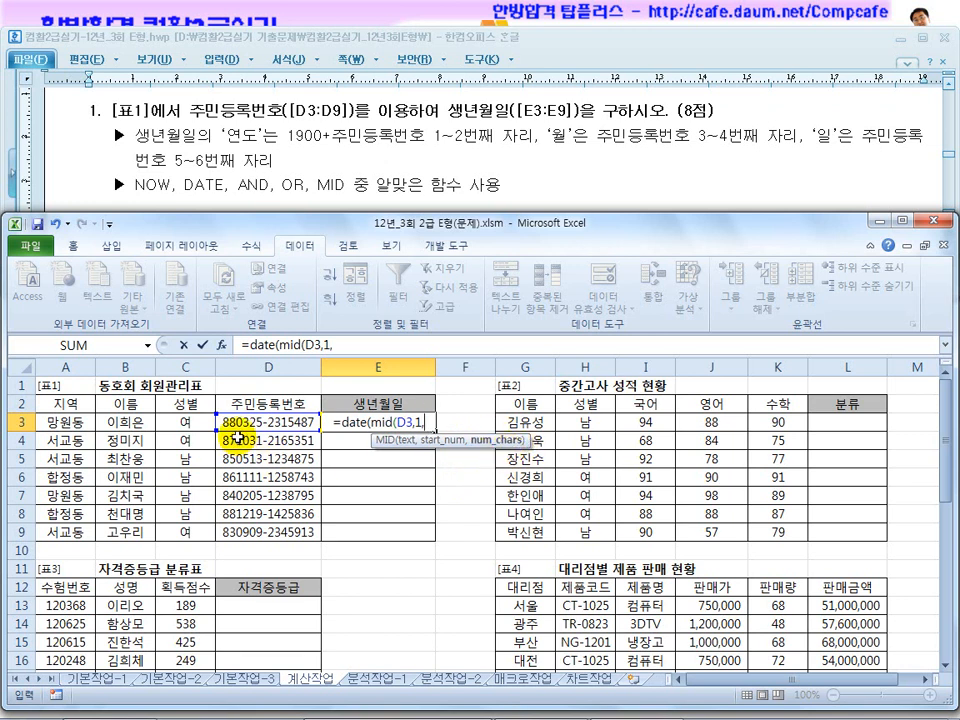
type("2")
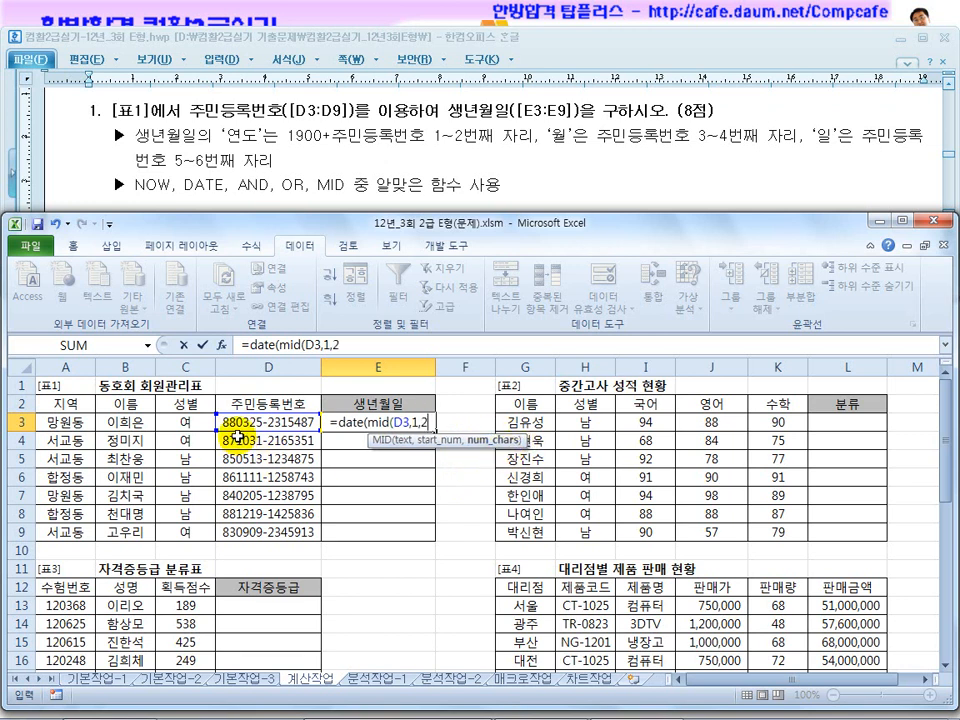
type(")")
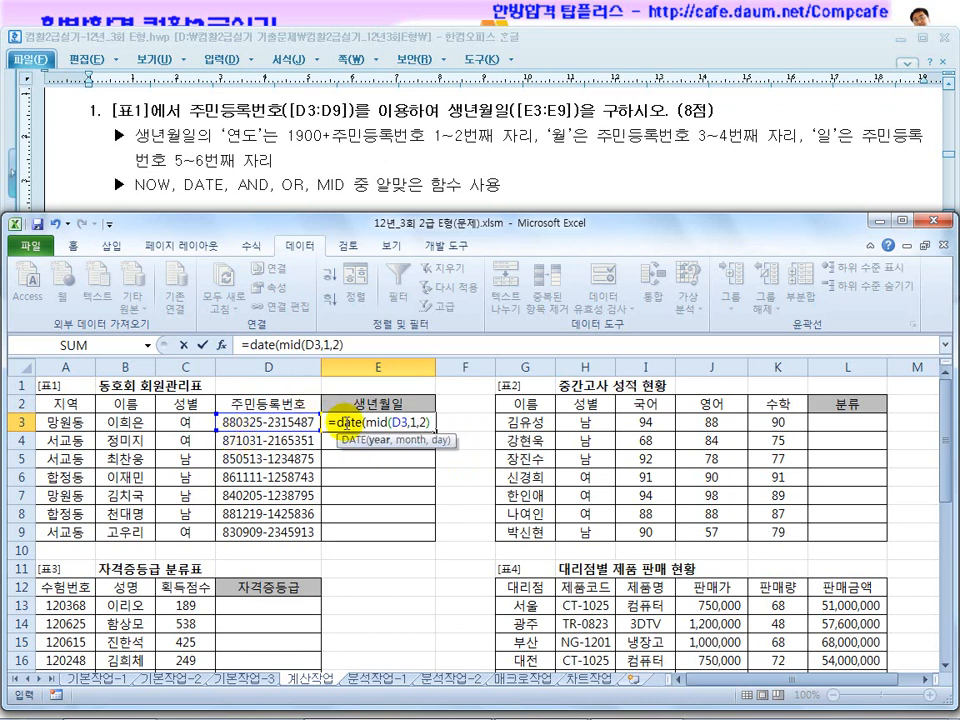
type(",")
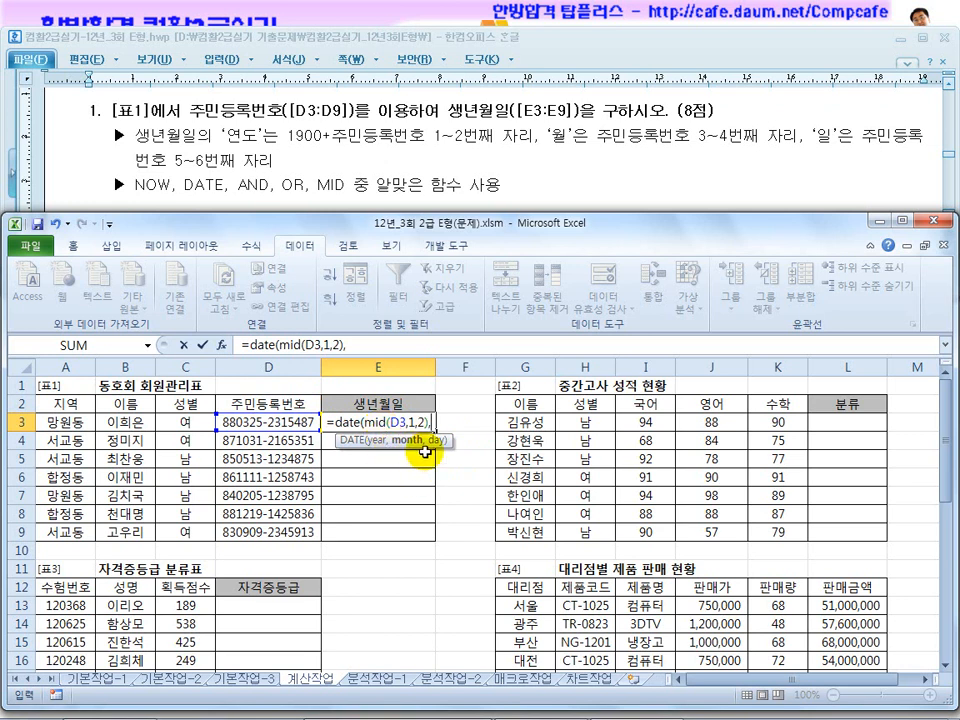
Add mid(D3,3,2) as the month argument of the DATE formula in E3, taking two characters from position 3 of the 주민등록번호.
type("mid(")
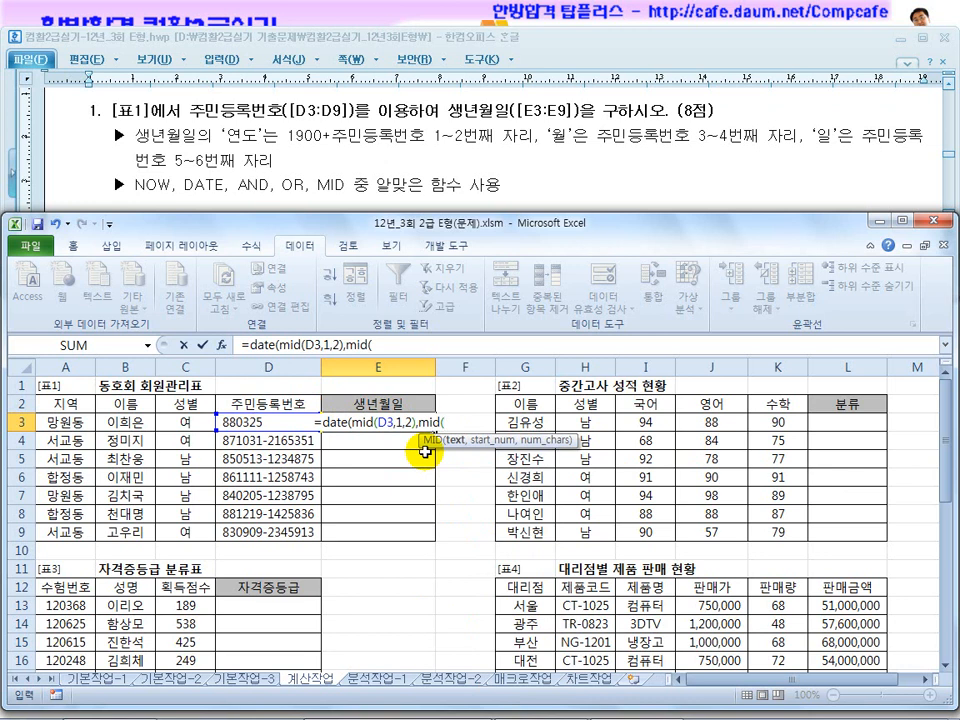
left_click(241, 420)
type(",")
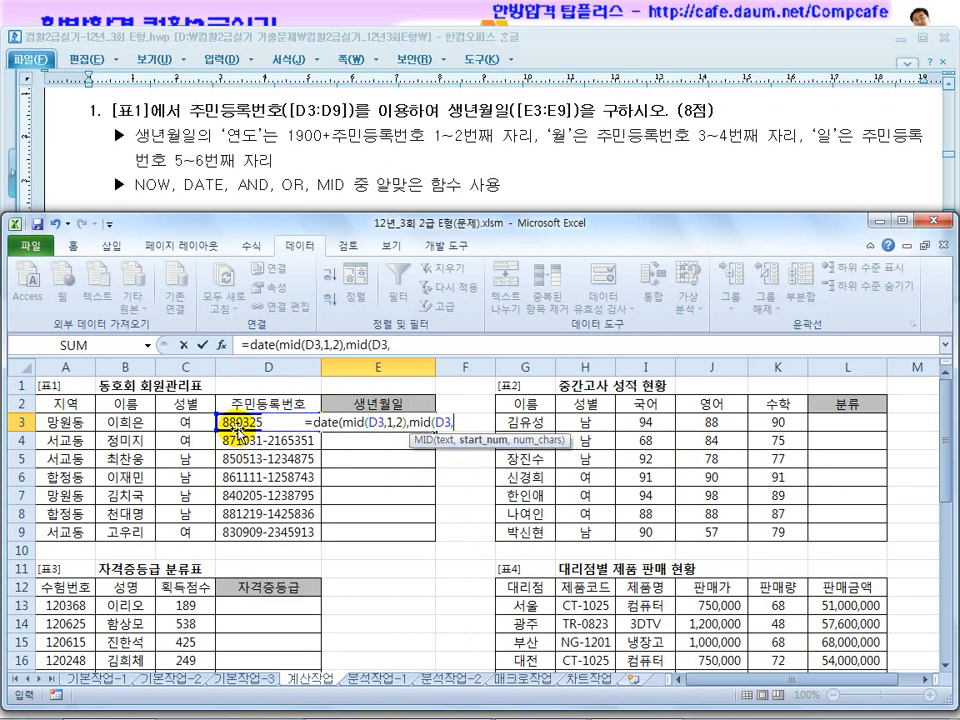
type("3")
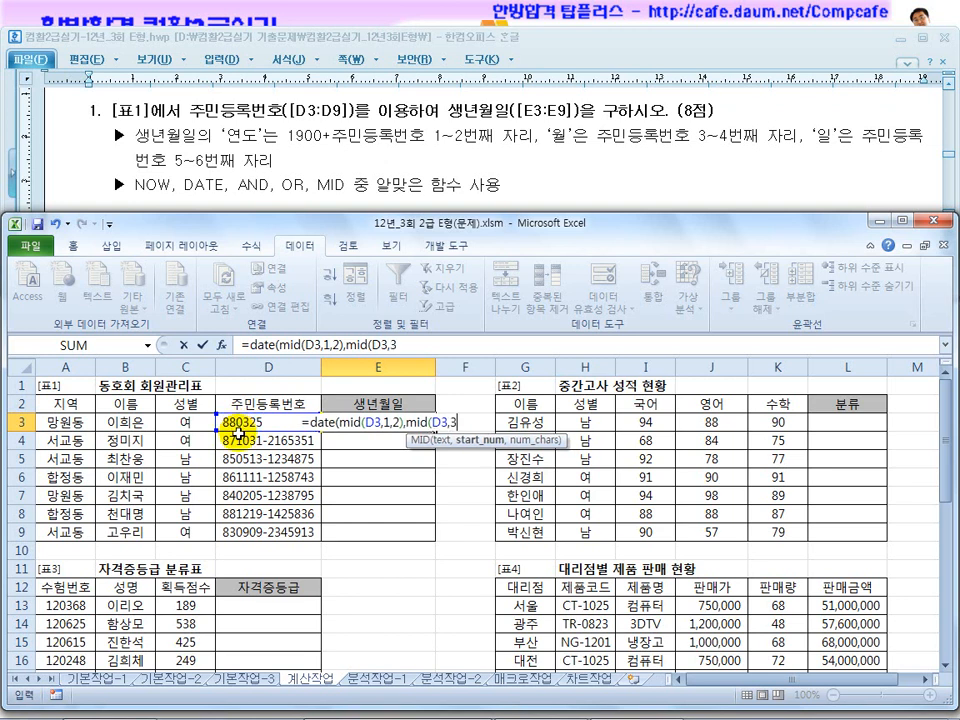
type(",")
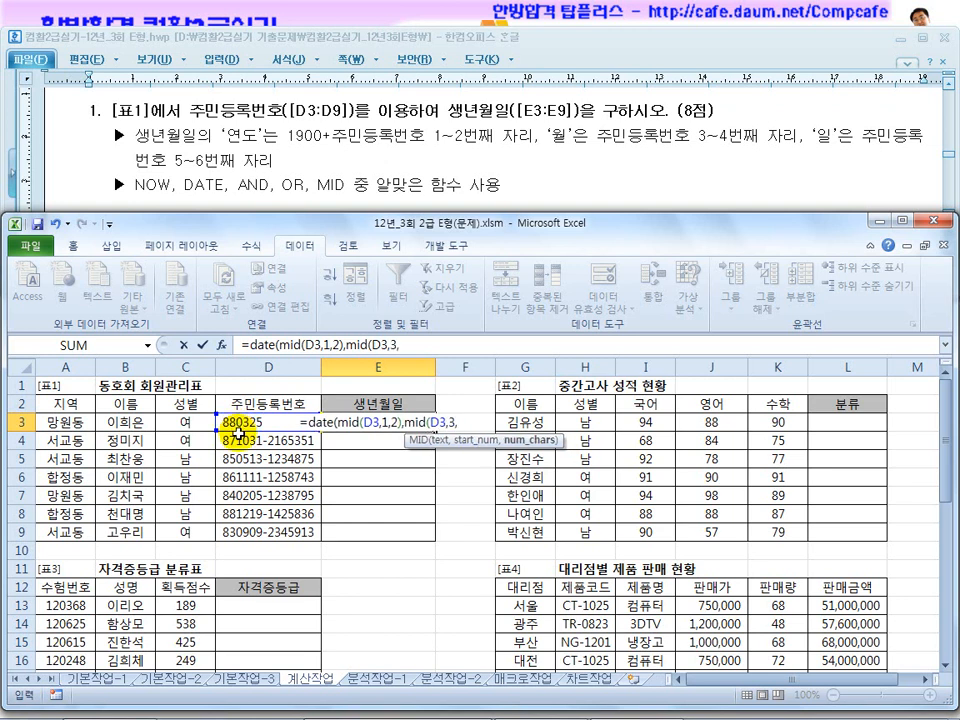
type("2")
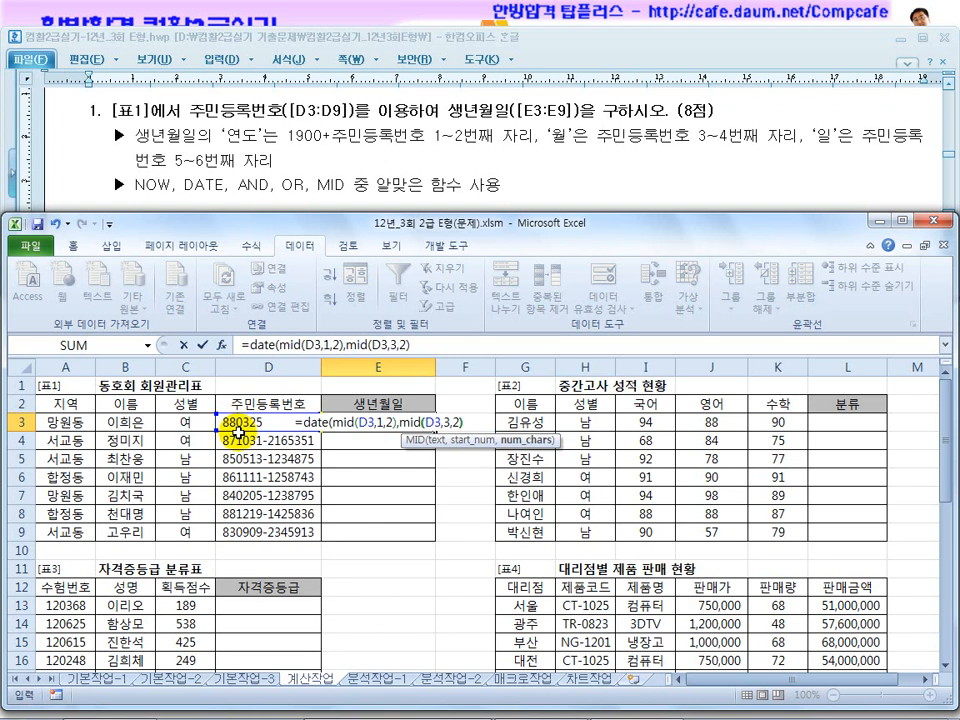
type(")")
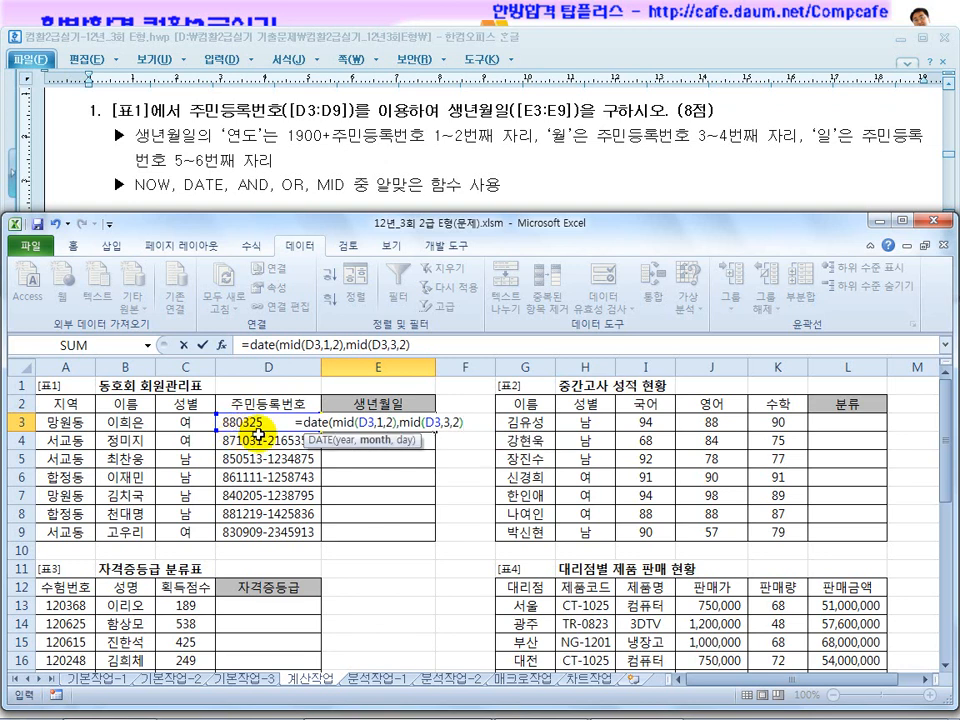
type(",day(")
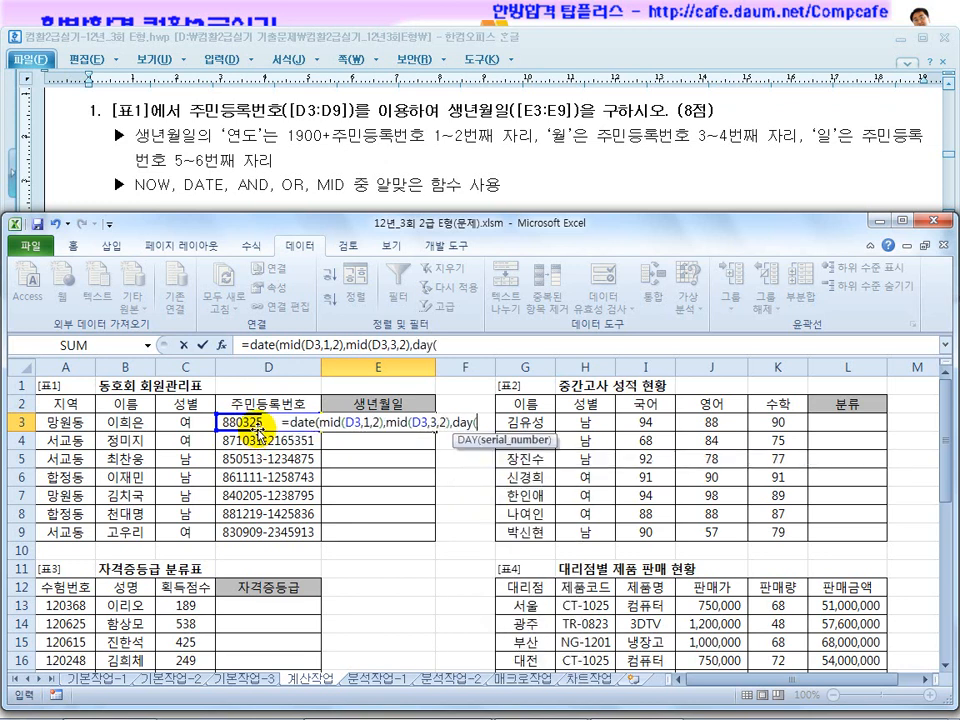
key("BackSpace")
key("BackSpace")
key("BackSpace")
key("BackSpace")
Add mid(D3,5,2) as the day argument and enter the E3 formula, accepting the proposed correction that closes the DATE function.
type("mid(")
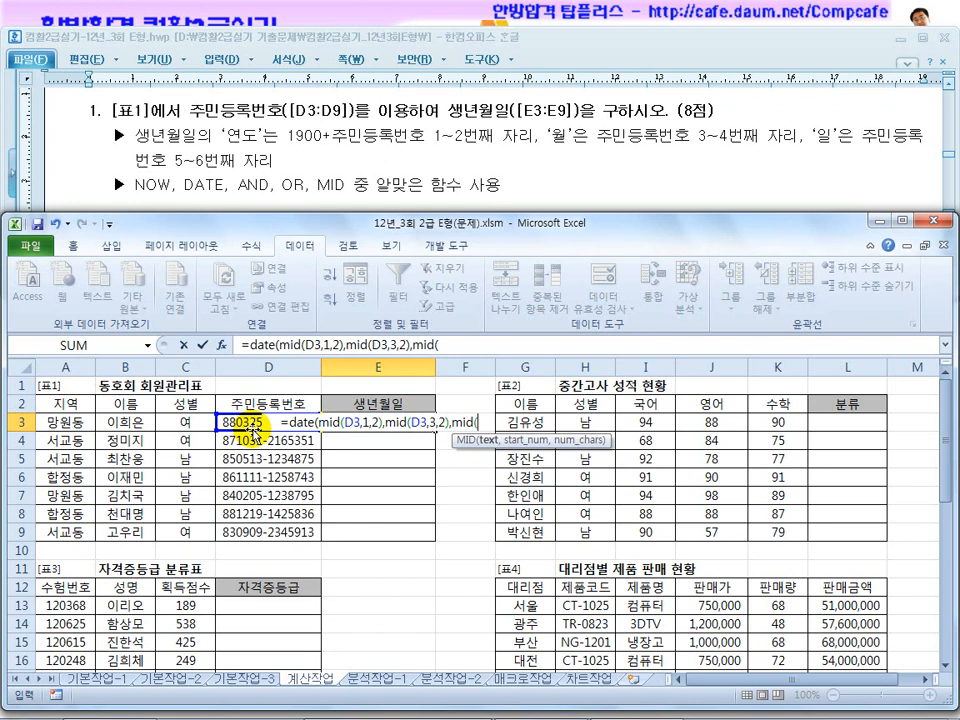
left_click(250, 422)
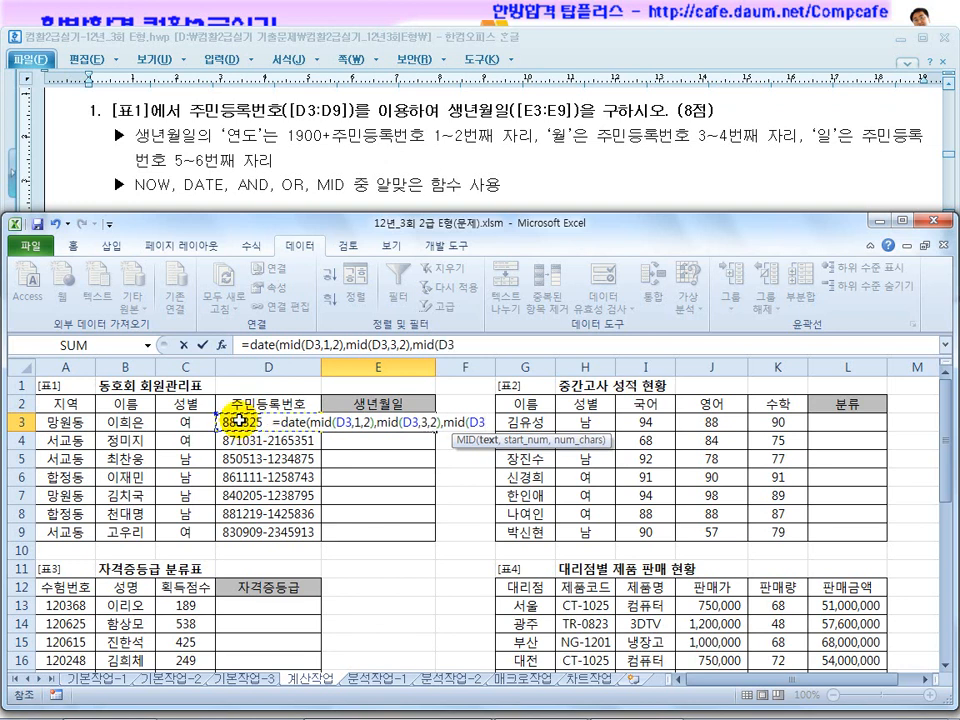
type(",")
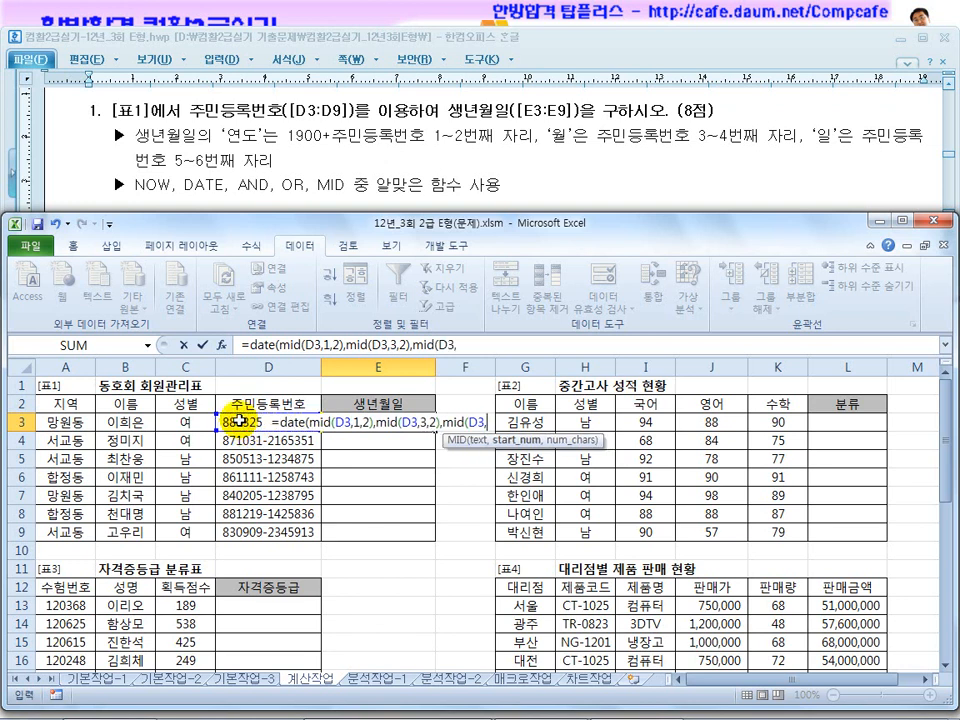
type("5,")
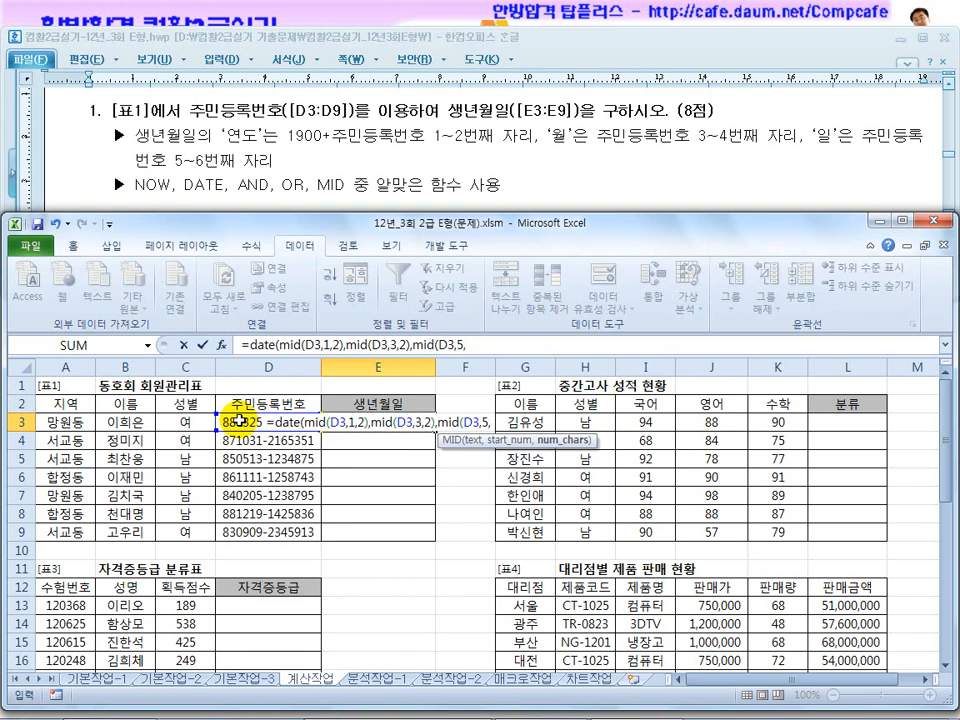
type("2)")
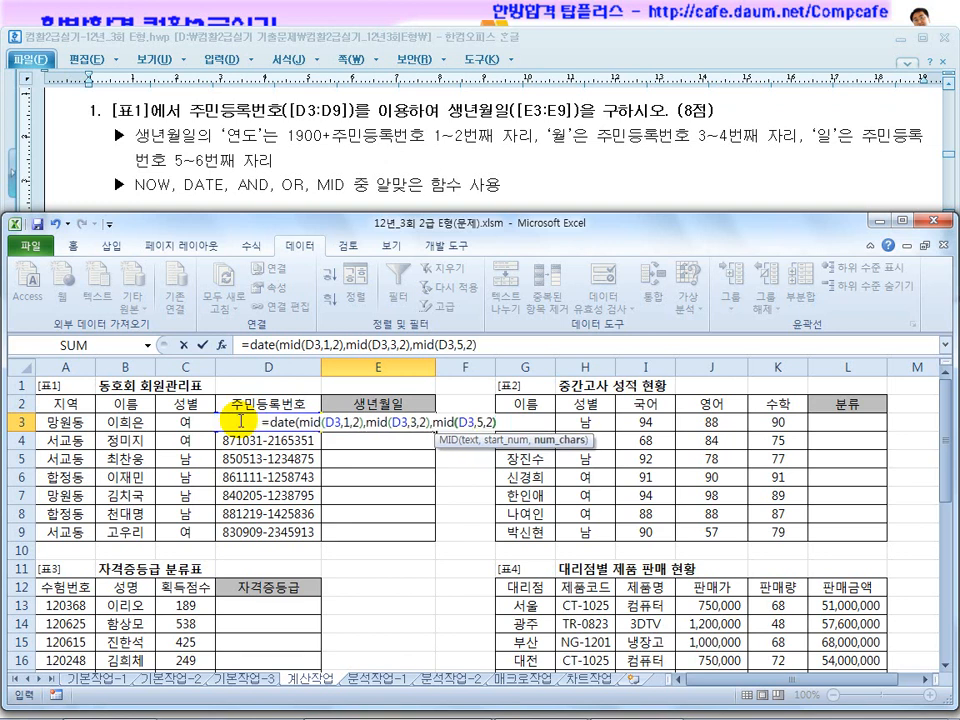
key("Return")
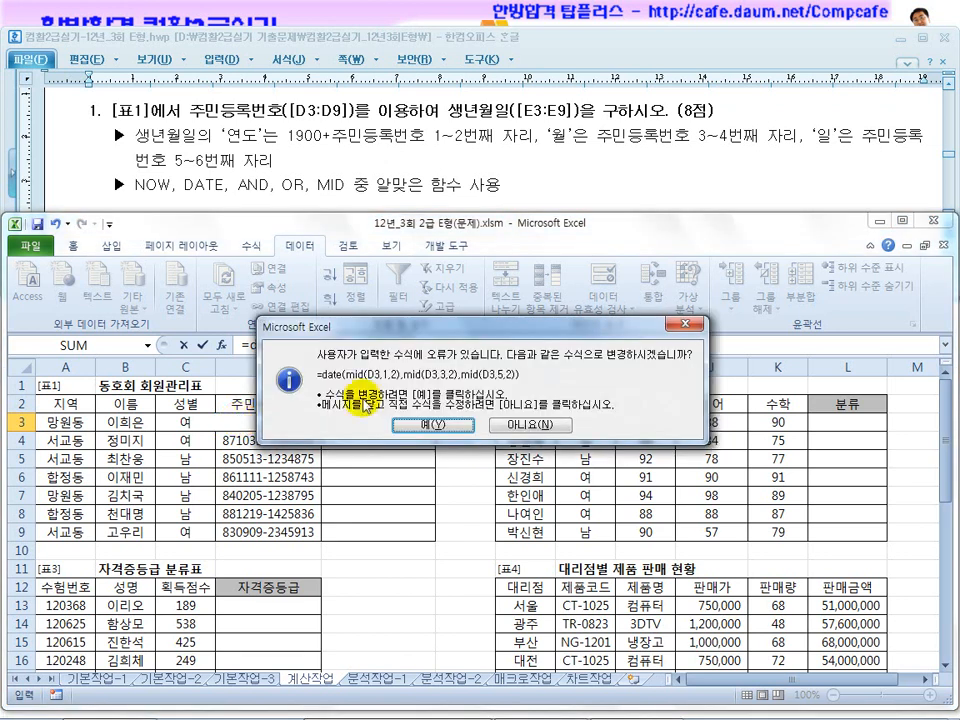
left_click(428, 427)
Edit the E3 formula so the year argument becomes 1900+MID(D3,1,2).
left_click(405, 421)
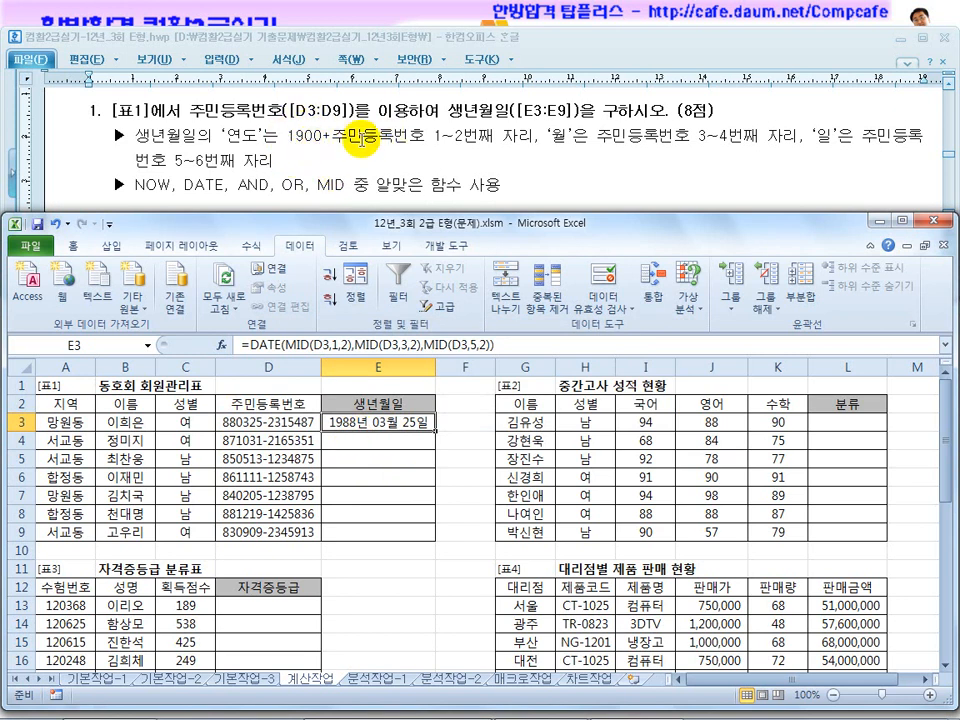
left_click(282, 344)
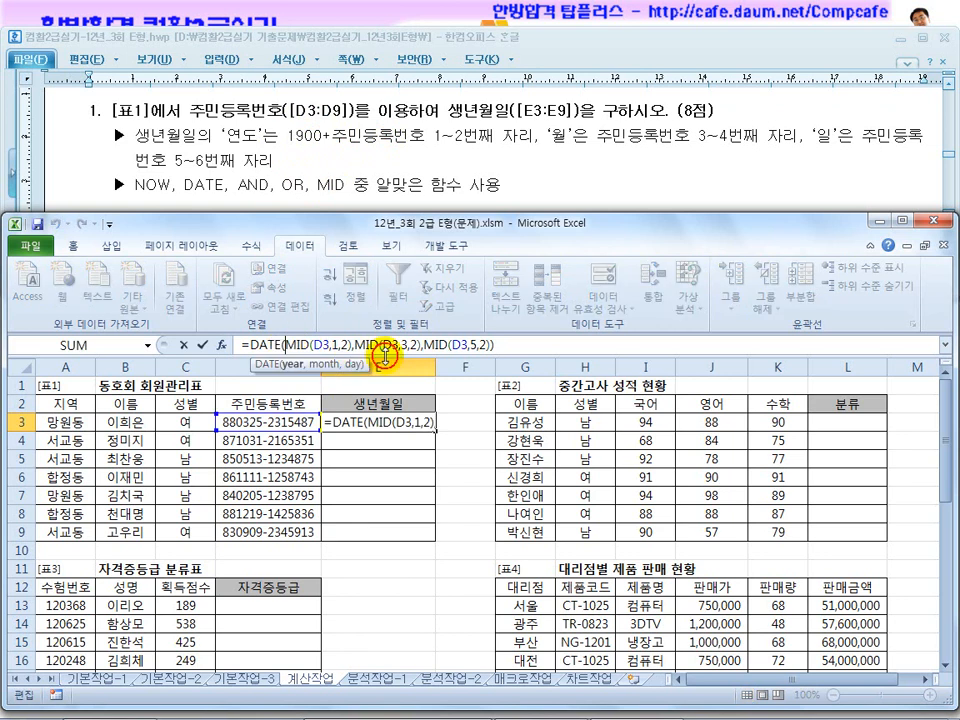
type("1900+")
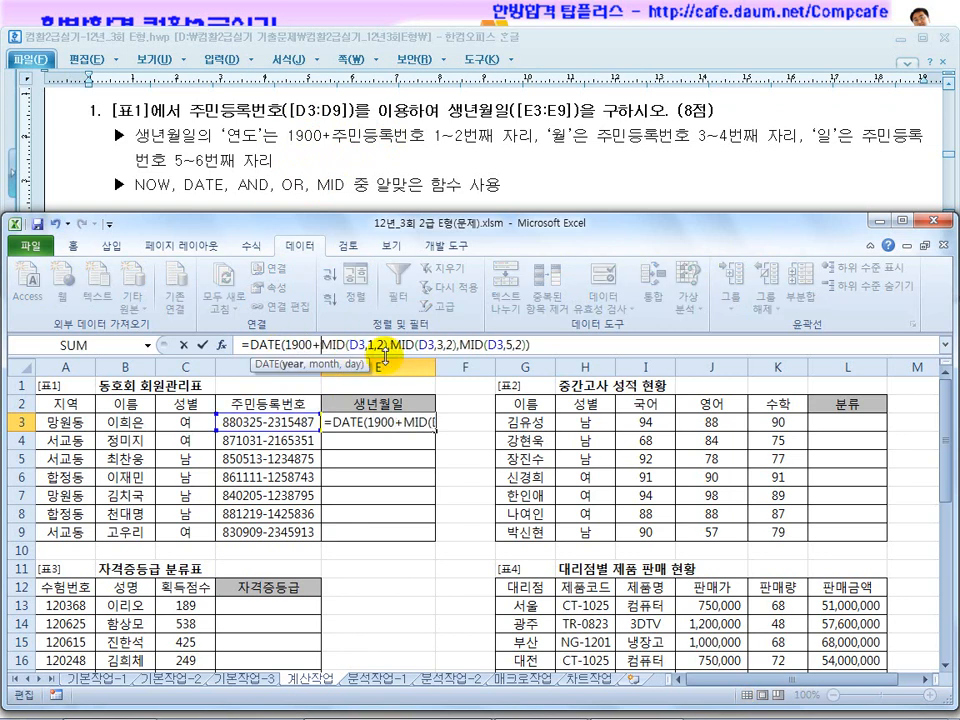
key("Return")
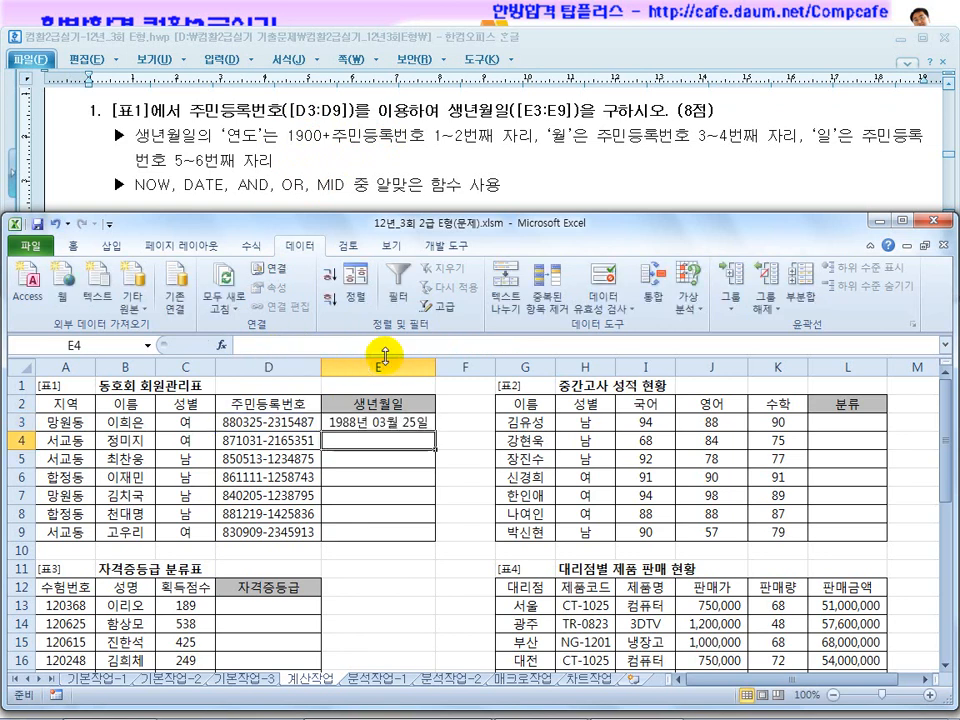
Fill the 생년월일 formula from E3 down through E9 in 표1.
left_click(366, 424)
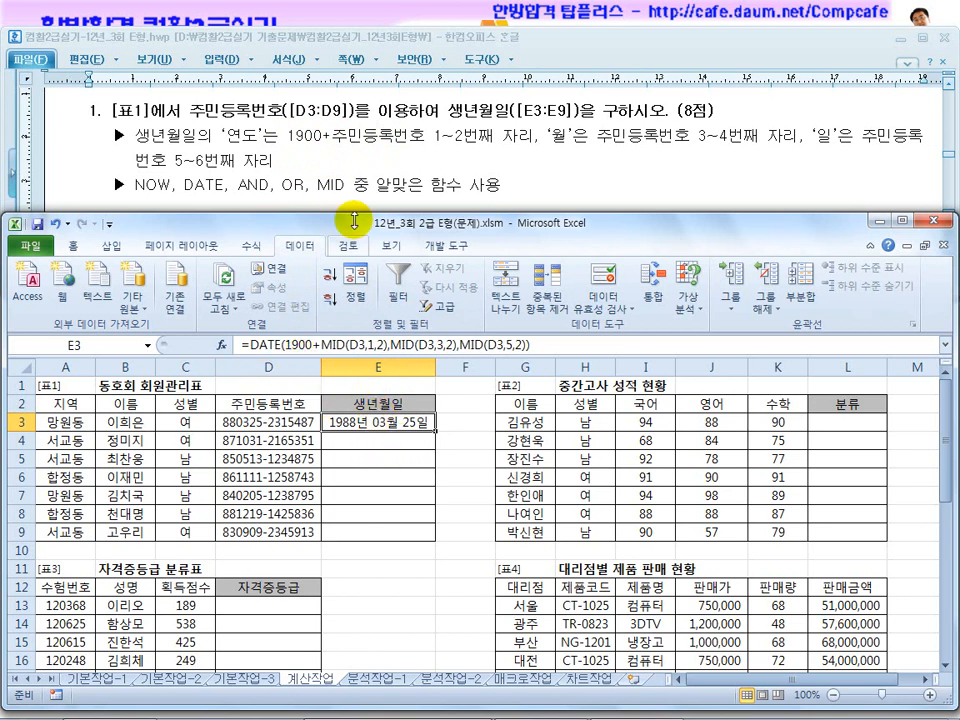
left_click(354, 166)
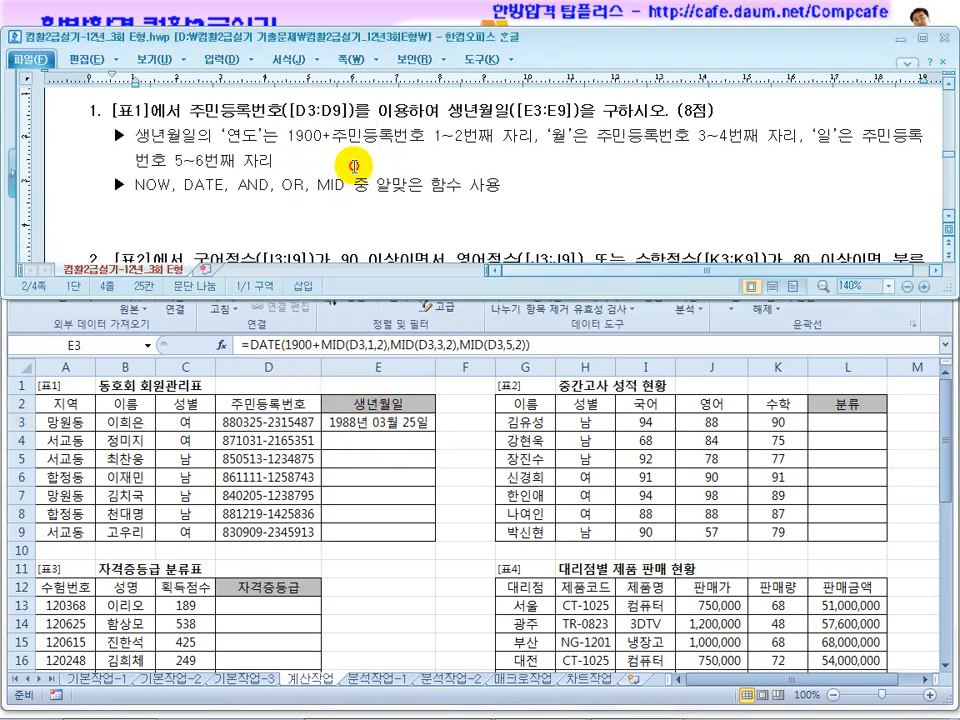
left_click(390, 424)
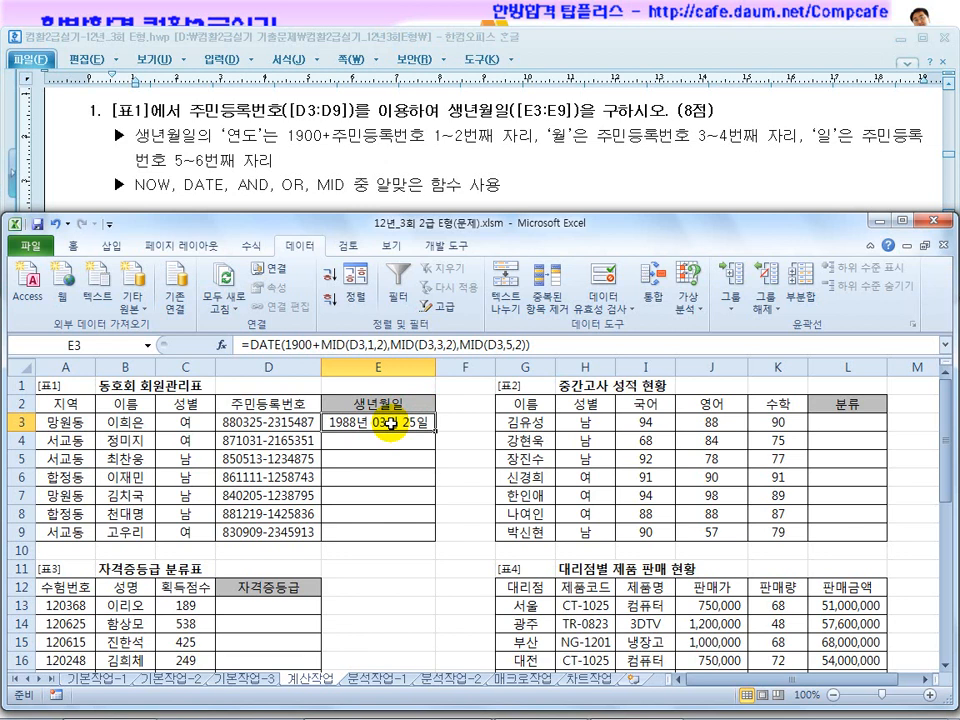
left_click_drag(435, 430, 445, 545)
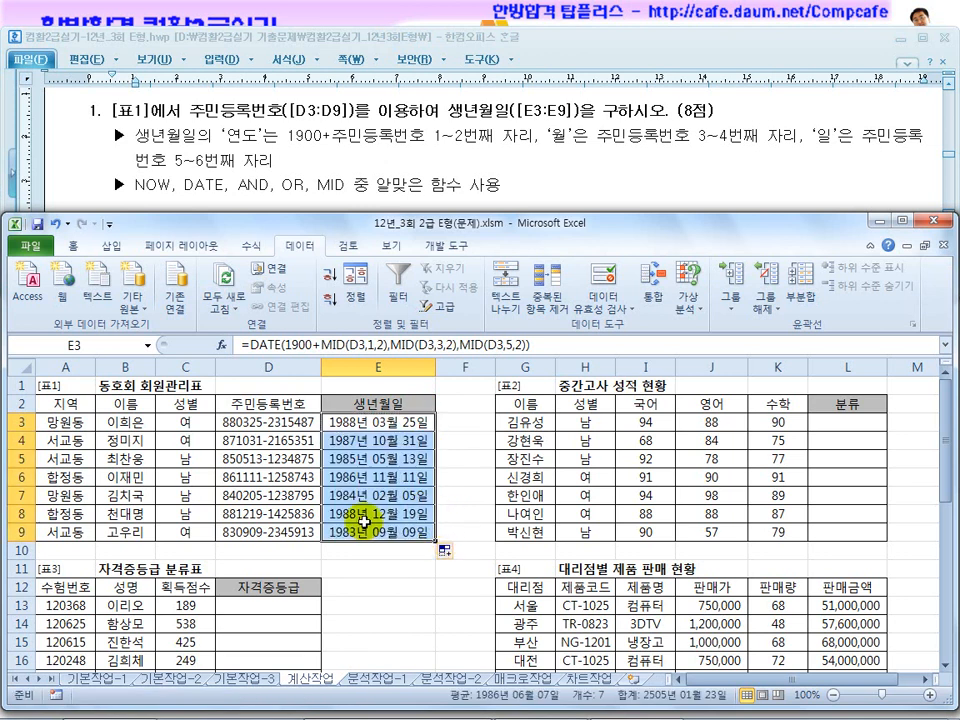
Check the copied 생년월일 formulas one by one in cells E4 to E9.
left_click(353, 441)
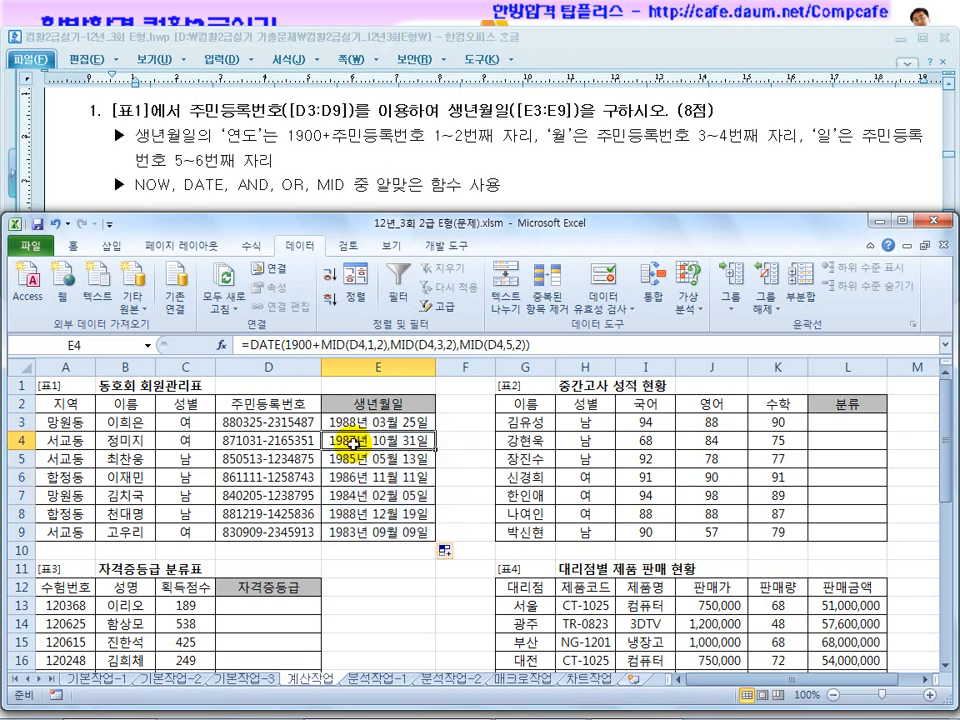
left_click(368, 458)
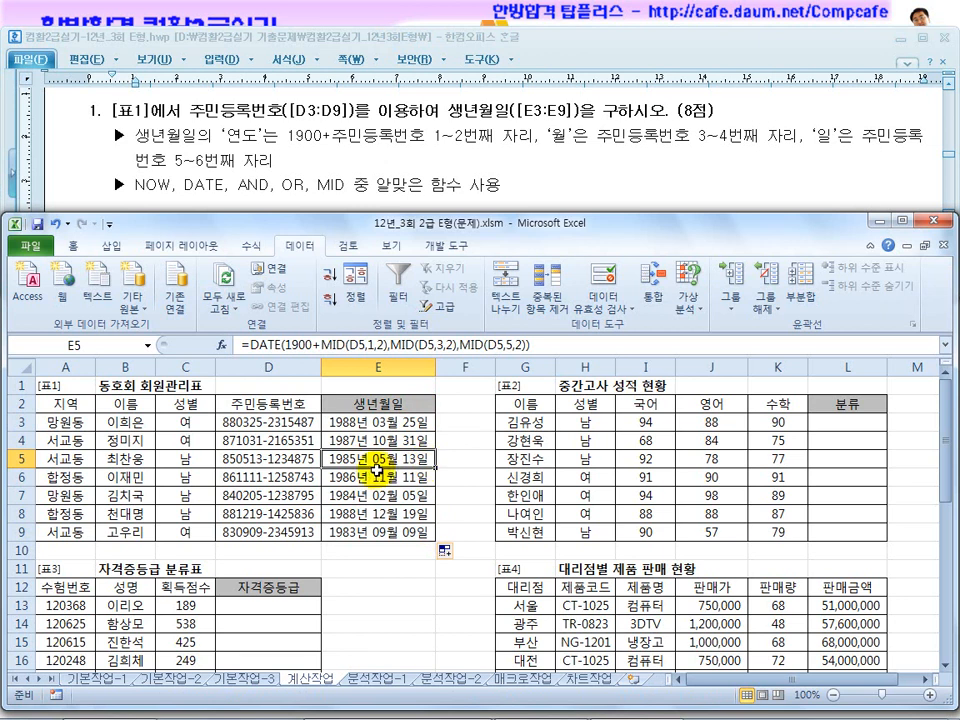
left_click(362, 477)
left_click(358, 495)
left_click(358, 514)
left_click(360, 532)
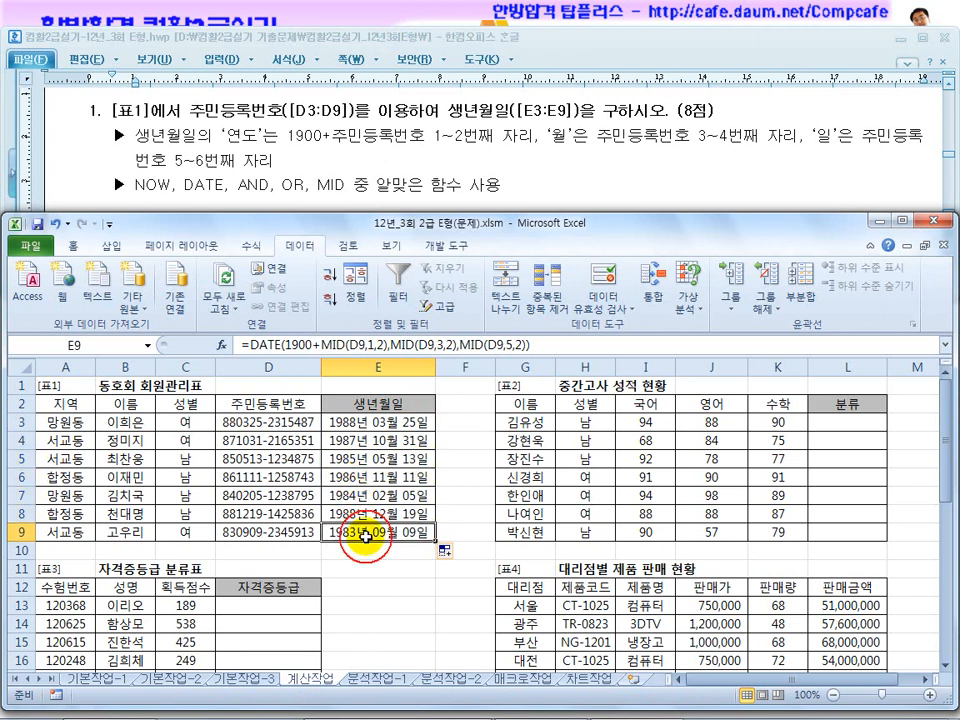
Bring up the 표2 분류 problem in the exam document and examine how its 국어, 영어 and 수학 score conditions combine with AND and OR.
left_click(381, 167)
scroll(379, 165, "down", 3)
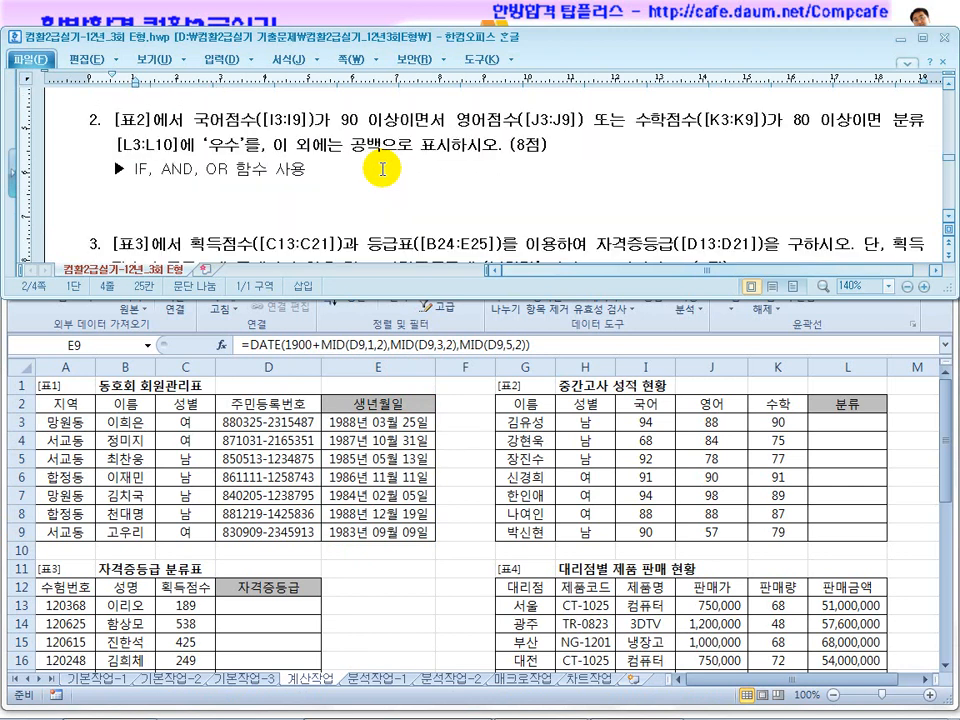
left_click(510, 147)
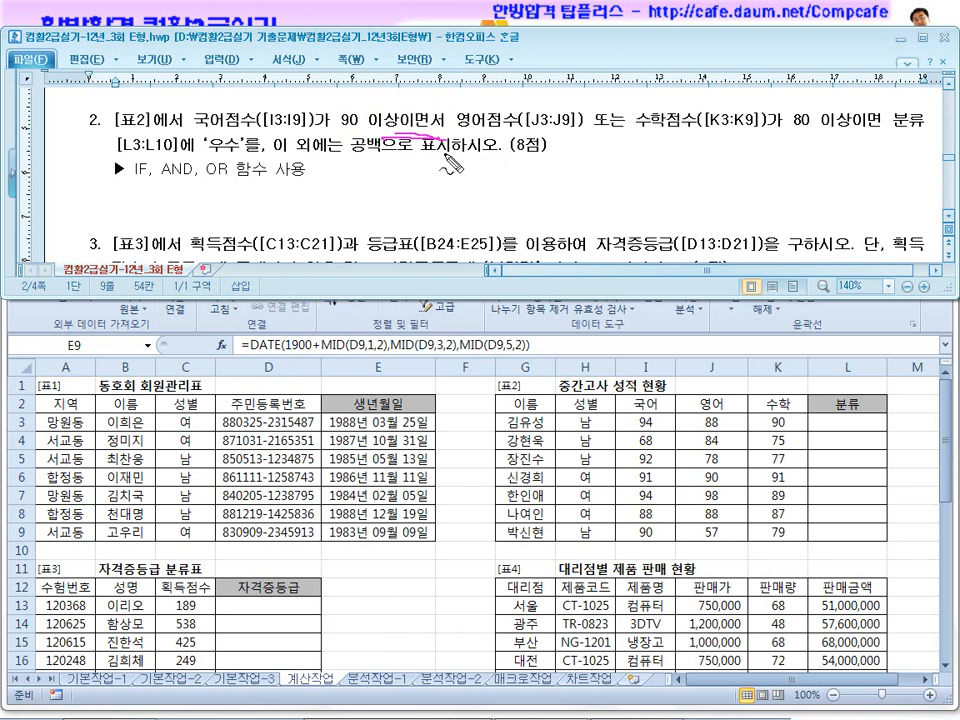
left_click_drag(636, 129, 760, 146)
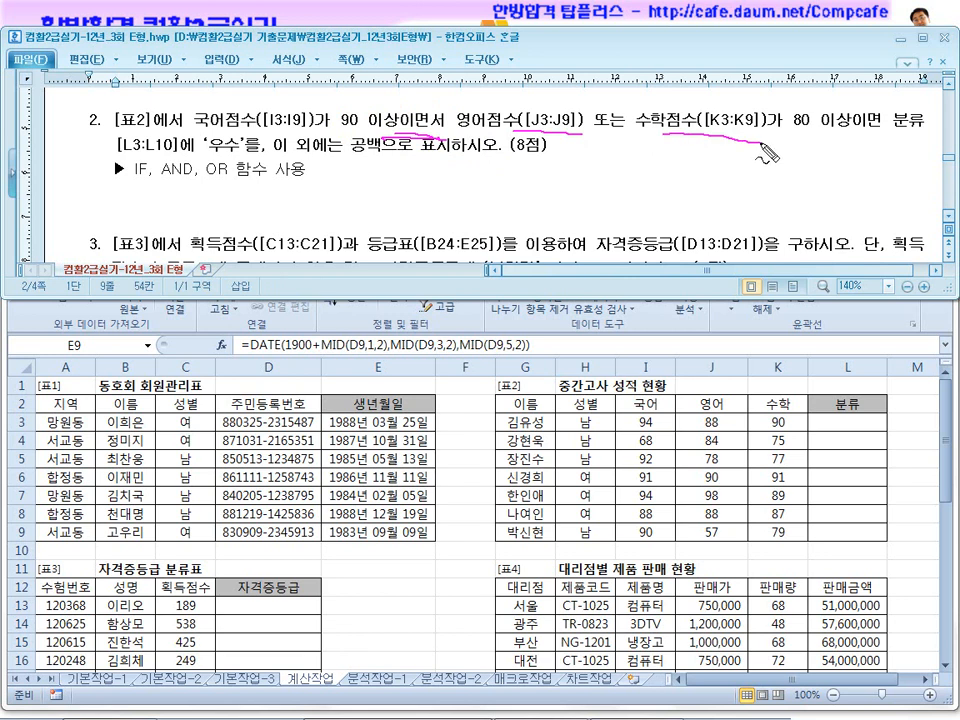
left_click_drag(810, 122, 838, 142)
left_click_drag(520, 127, 816, 157)
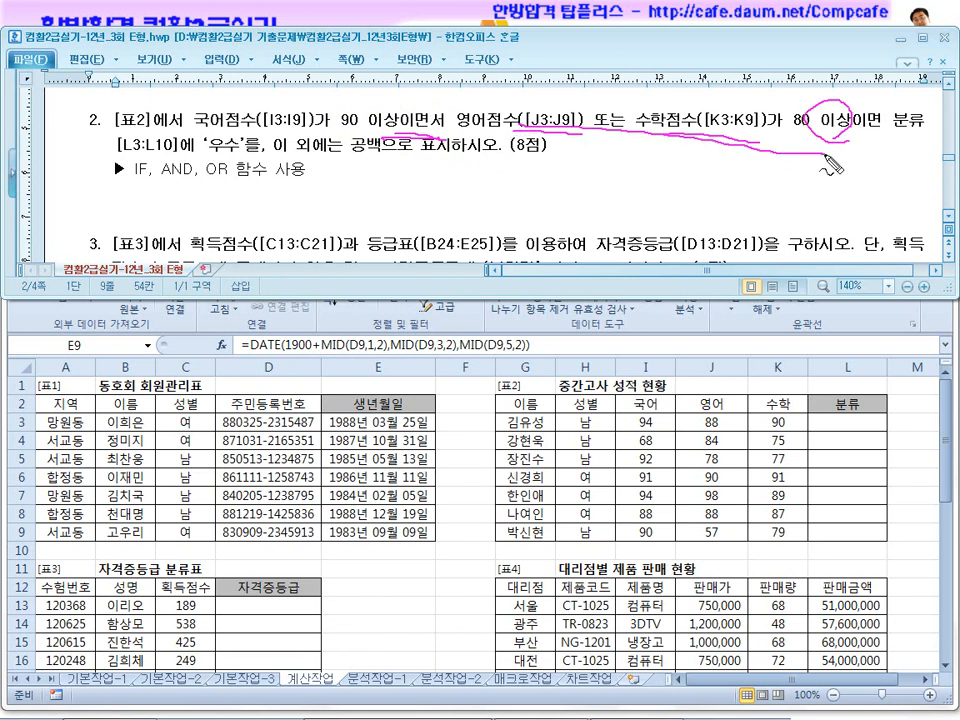
left_click_drag(818, 104, 832, 152)
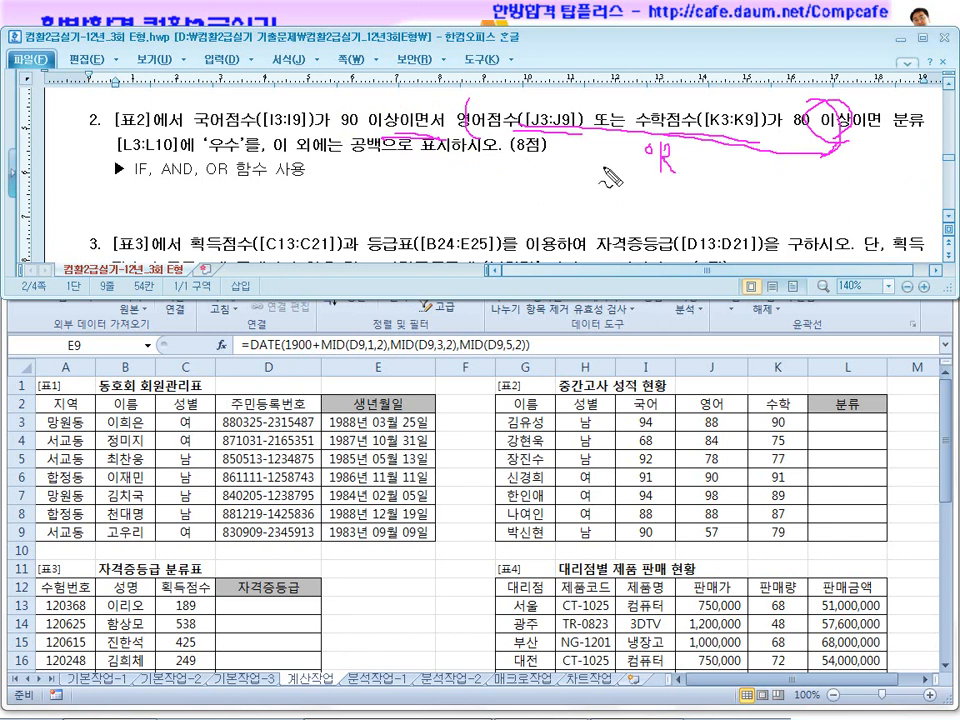
left_click_drag(690, 176, 672, 174)
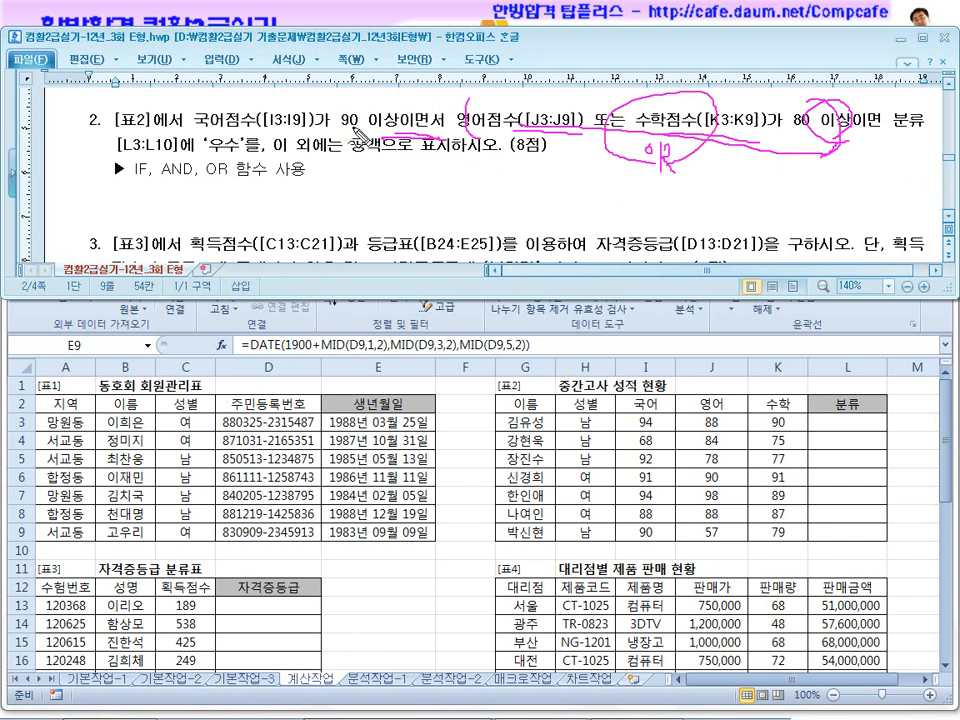
left_click_drag(305, 129, 586, 165)
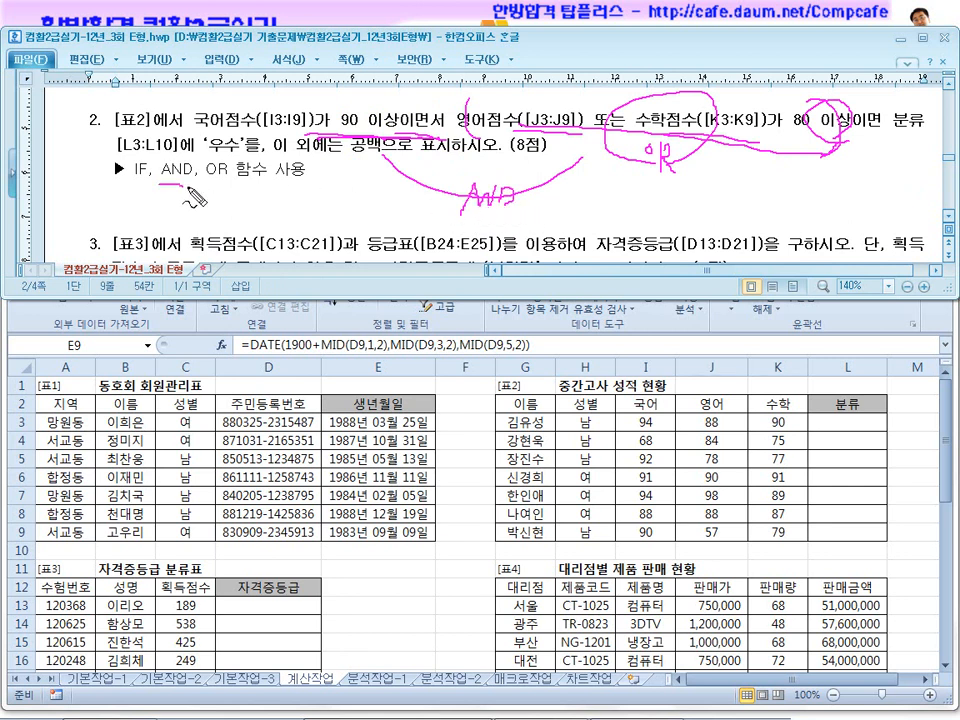
left_click_drag(214, 152, 196, 122)
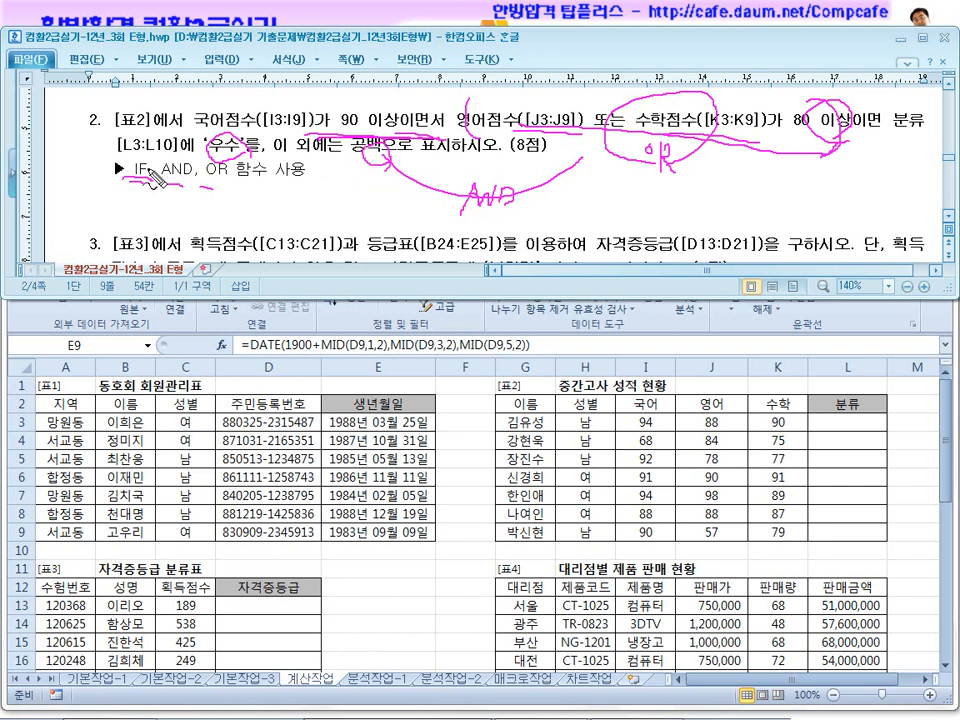
In L3, start an IF formula listing the conditions I3>=90, J3>=80 and K3>=80, separated by commas.
left_click(820, 421)
type("=")
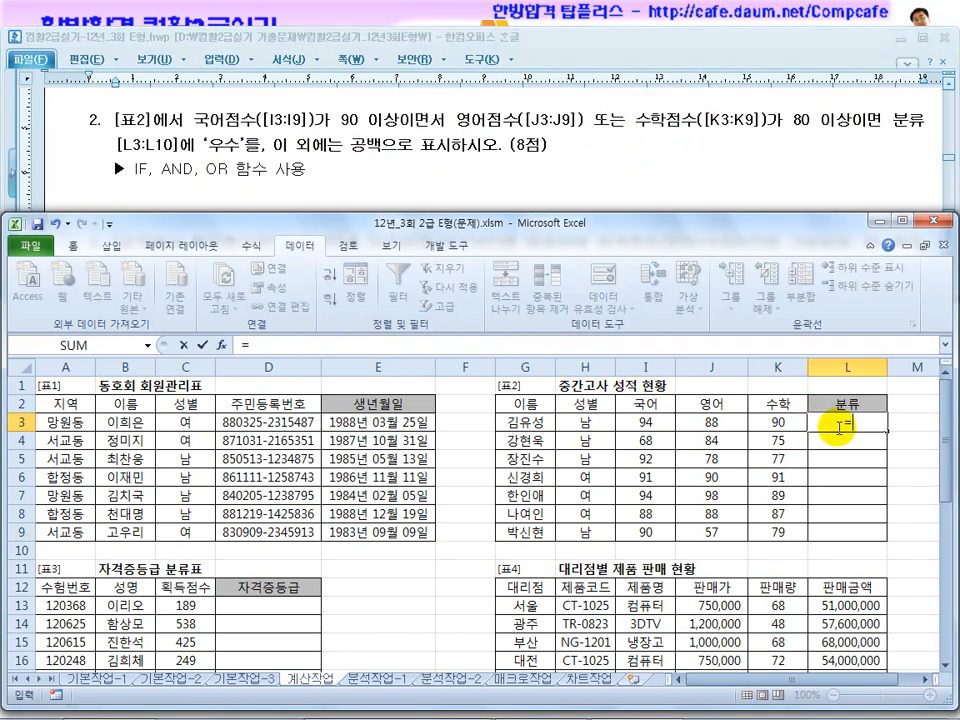
type("if(")
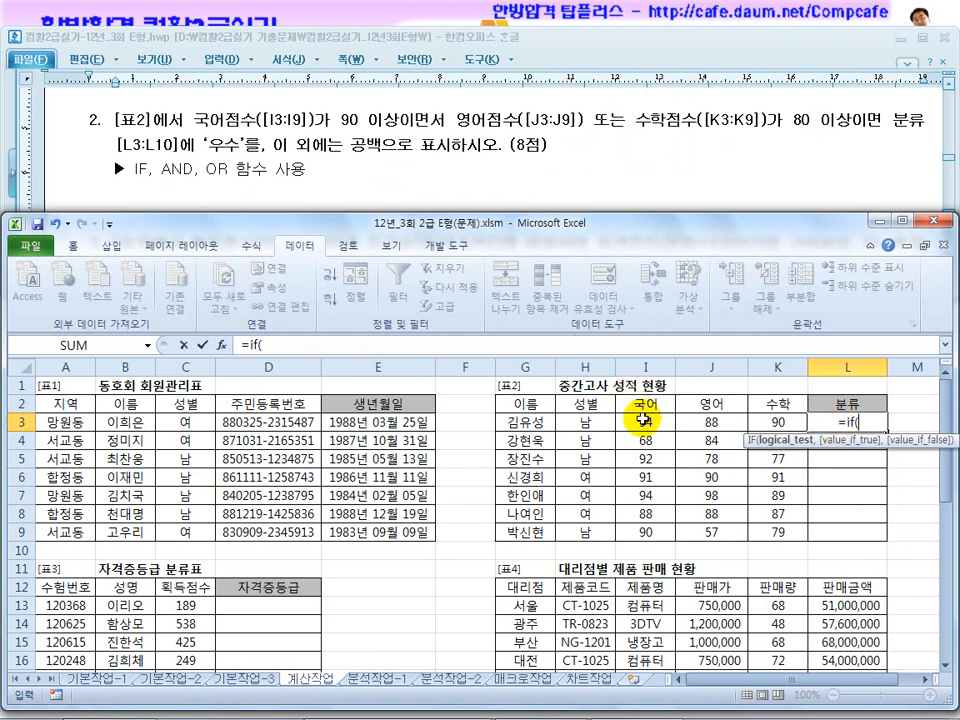
left_click(650, 422)
type(">=90,")
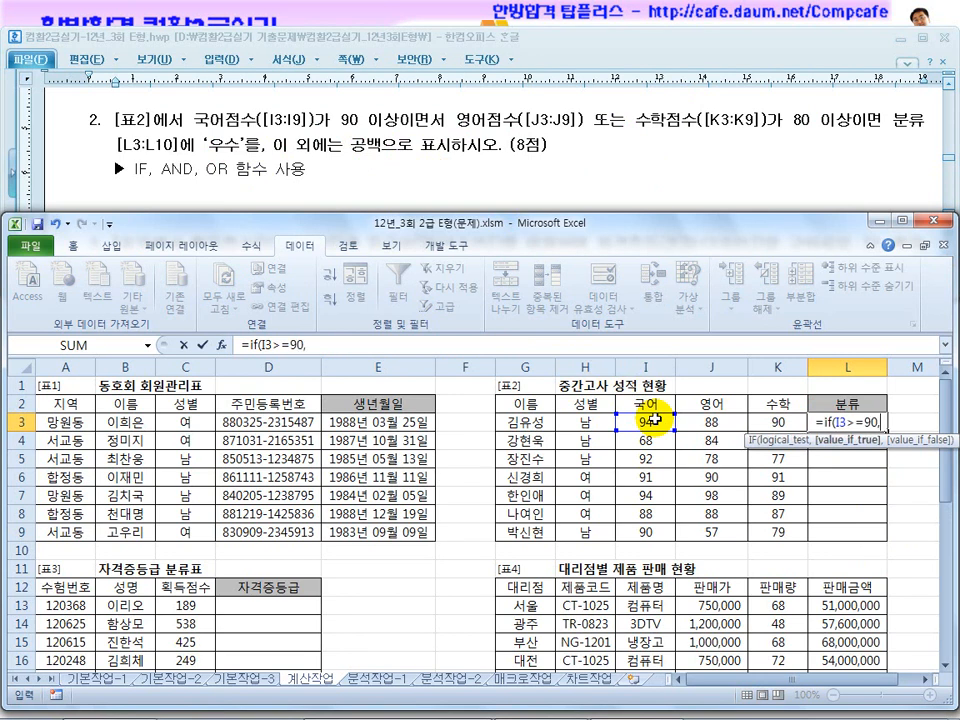
left_click(712, 422)
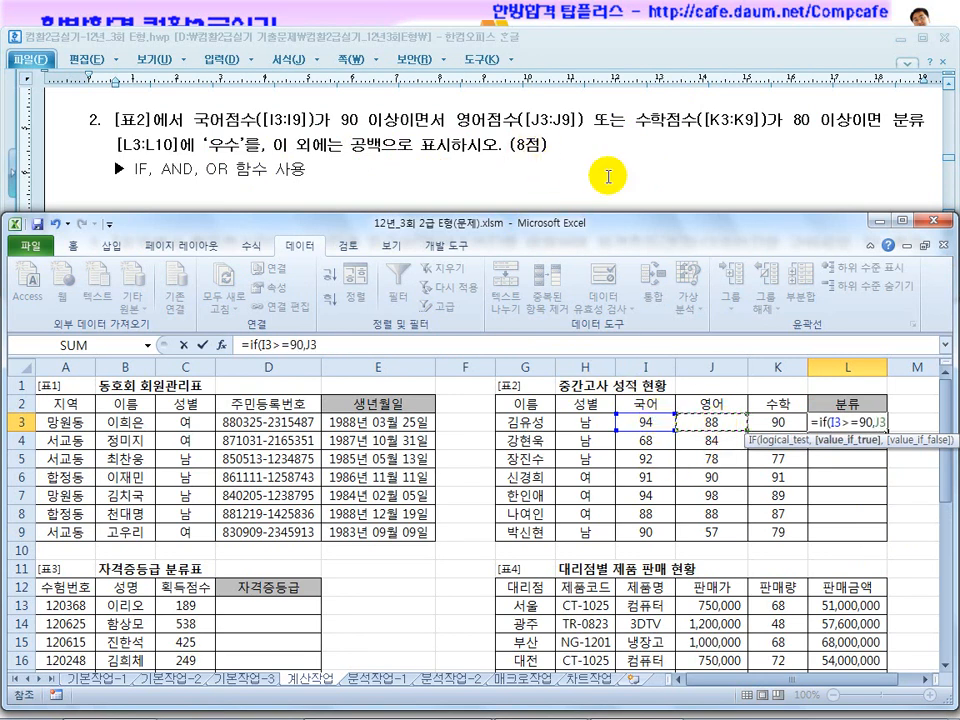
type(">=80,")
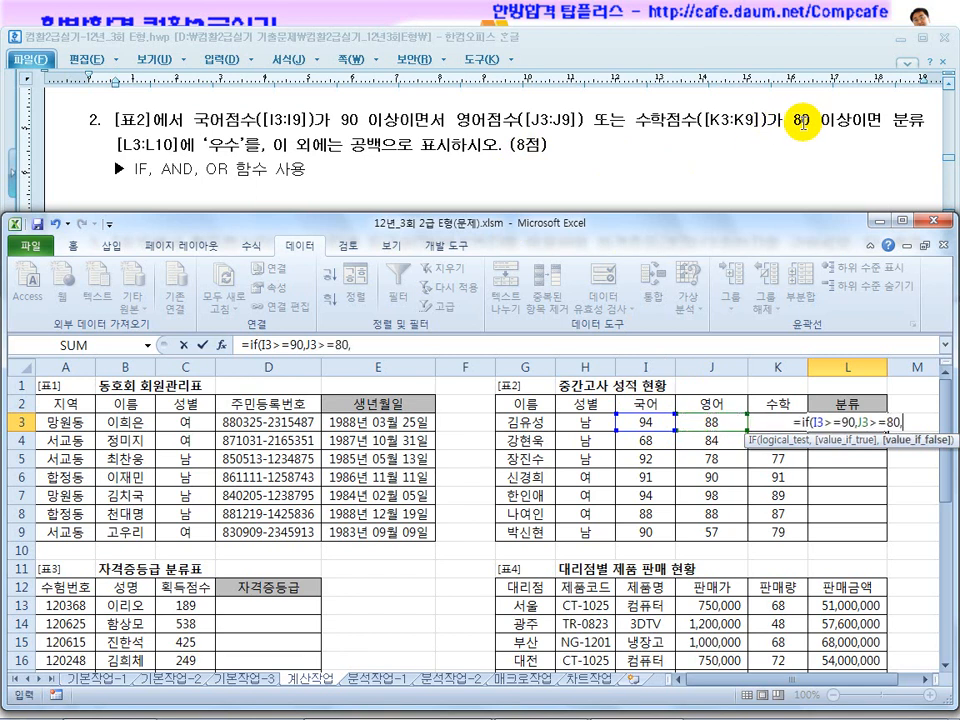
left_click(777, 403)
key("Down")
type(">=80")
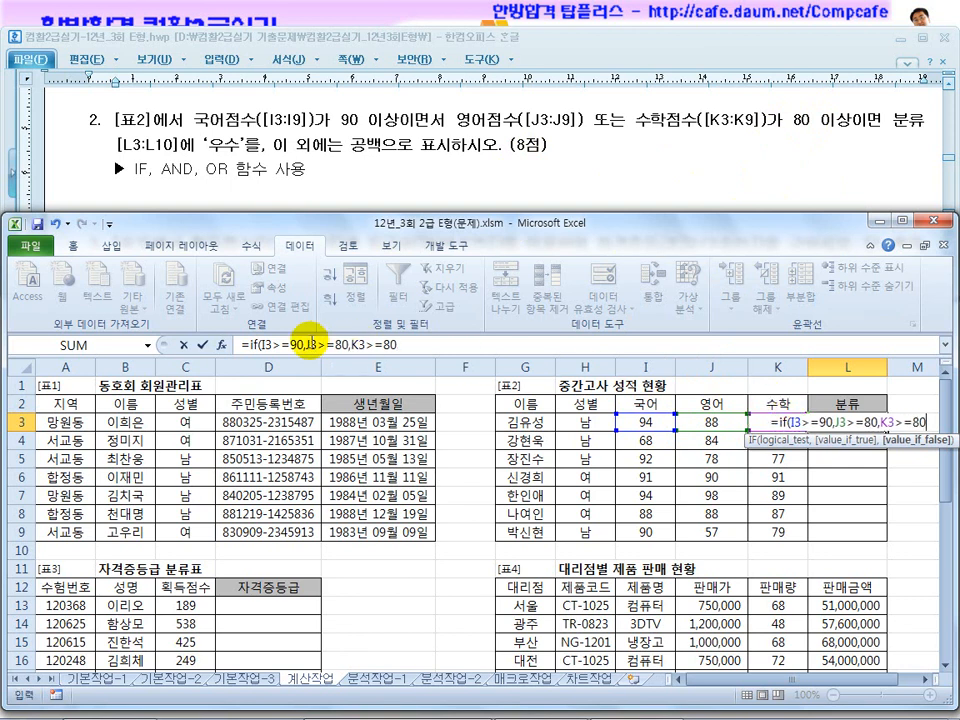
Wrap the J3>=80 and K3>=80 conditions of the L3 formula in an OR function.
left_click(313, 343)
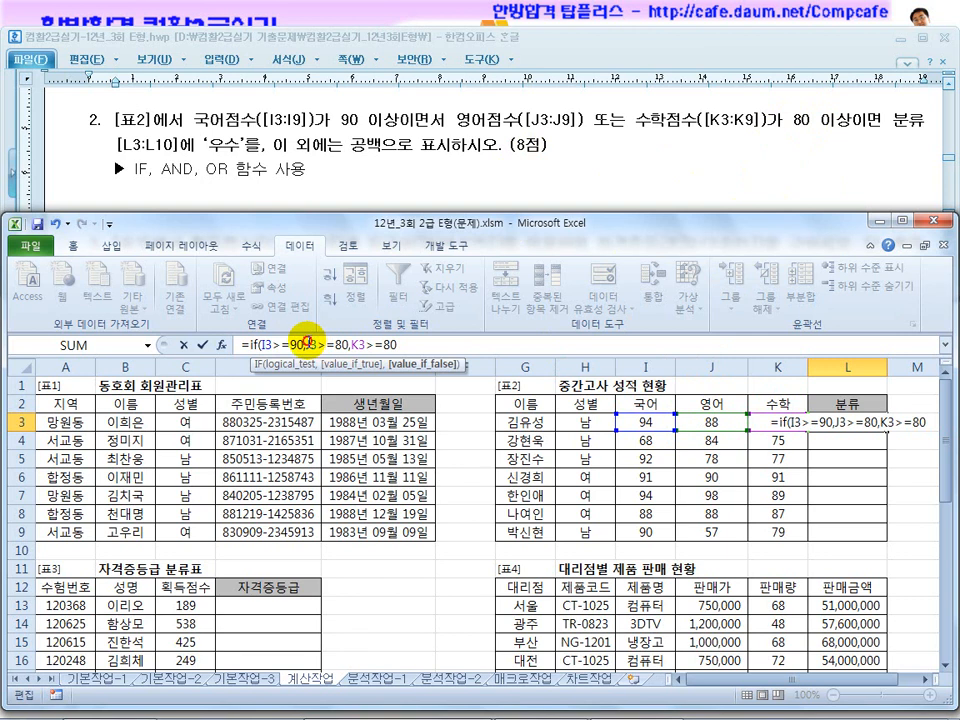
left_click_drag(306, 344, 411, 343)
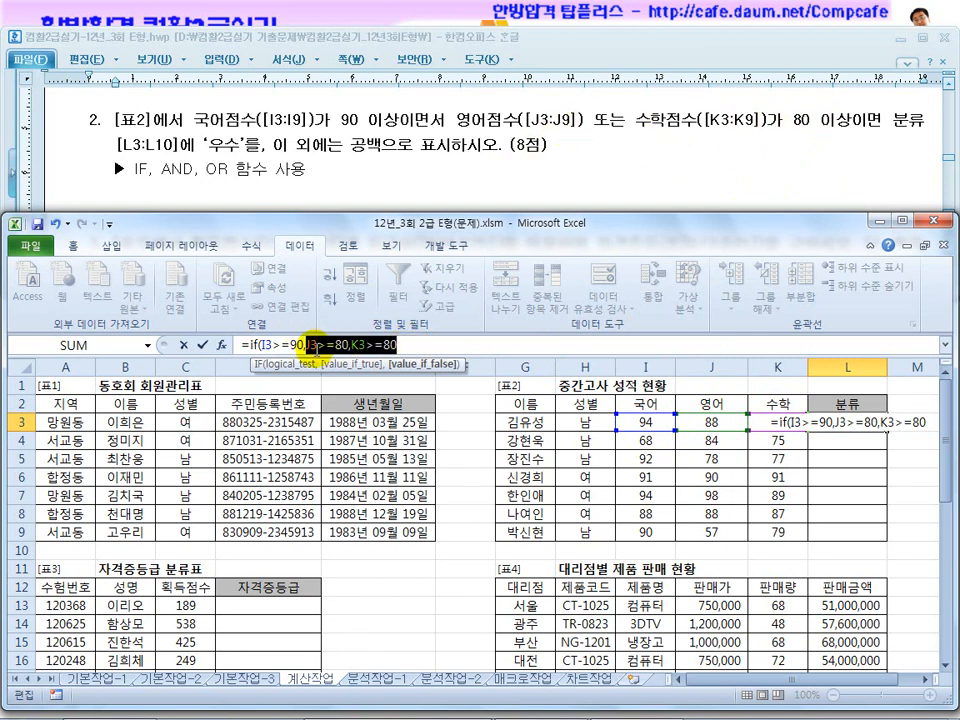
left_click(305, 345)
key("Right")
type("or(")
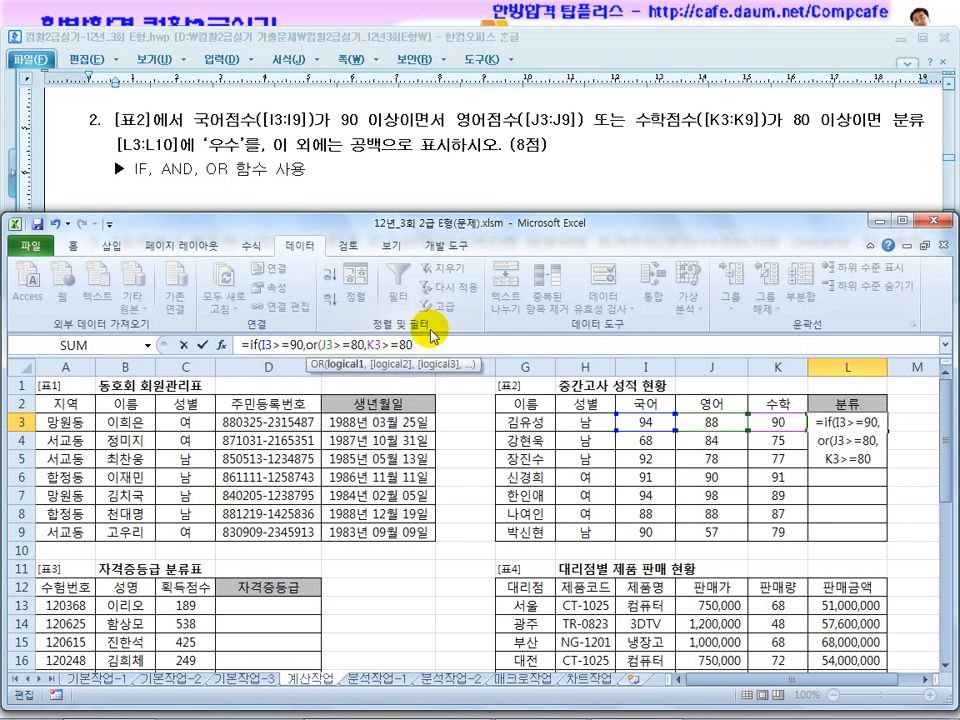
left_click(430, 345)
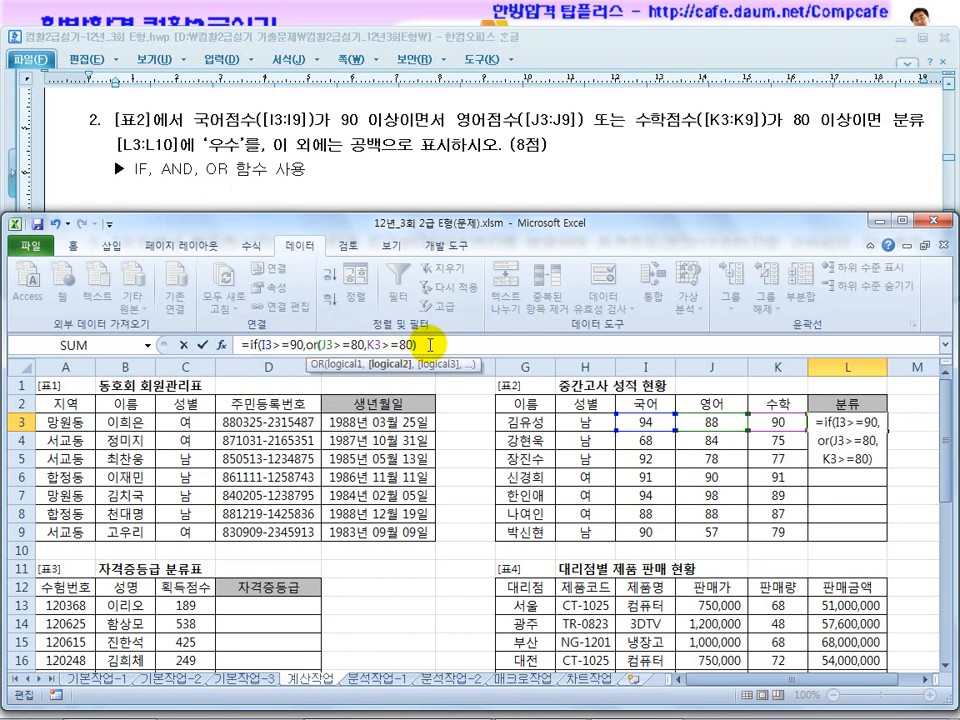
Enclose I3>=90 and the OR expression in an AND function as the logical test of the IF.
left_click_drag(430, 345, 313, 343)
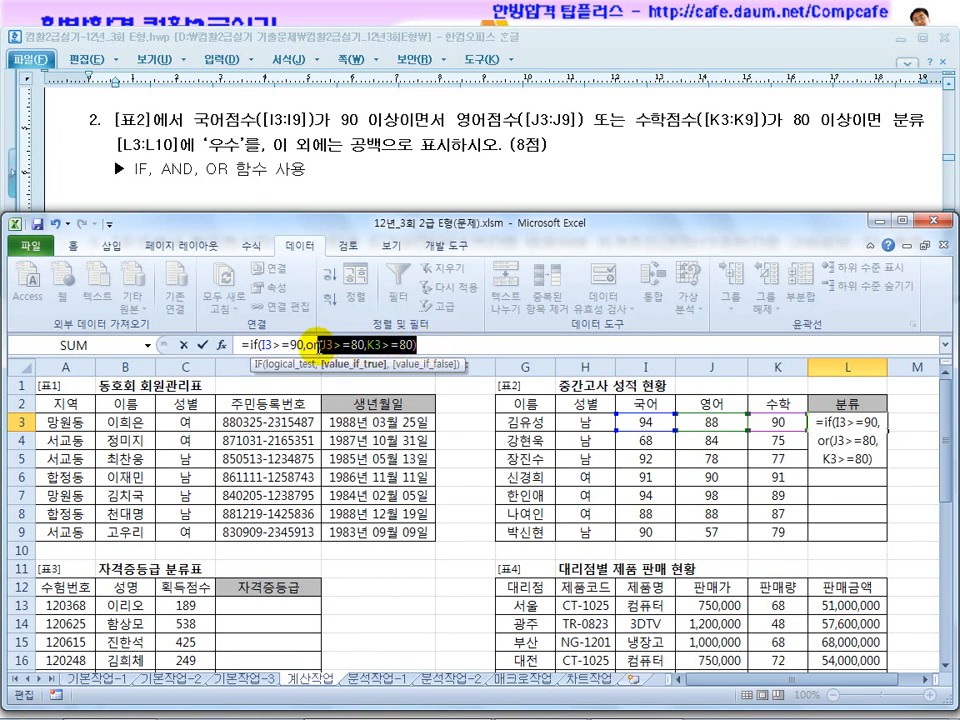
left_click(266, 344)
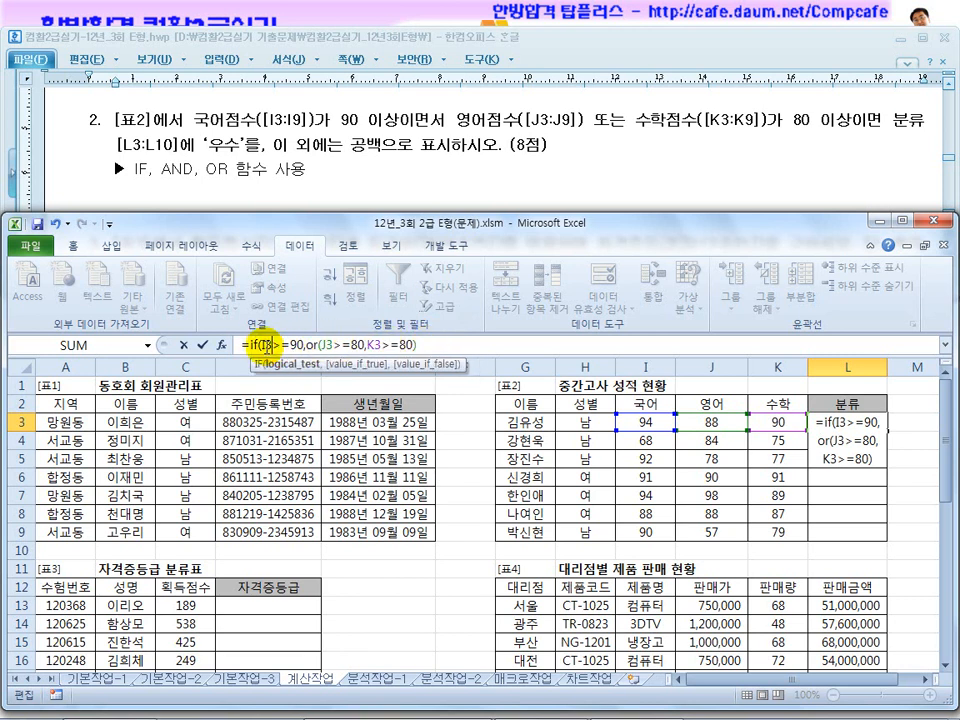
type("and(")
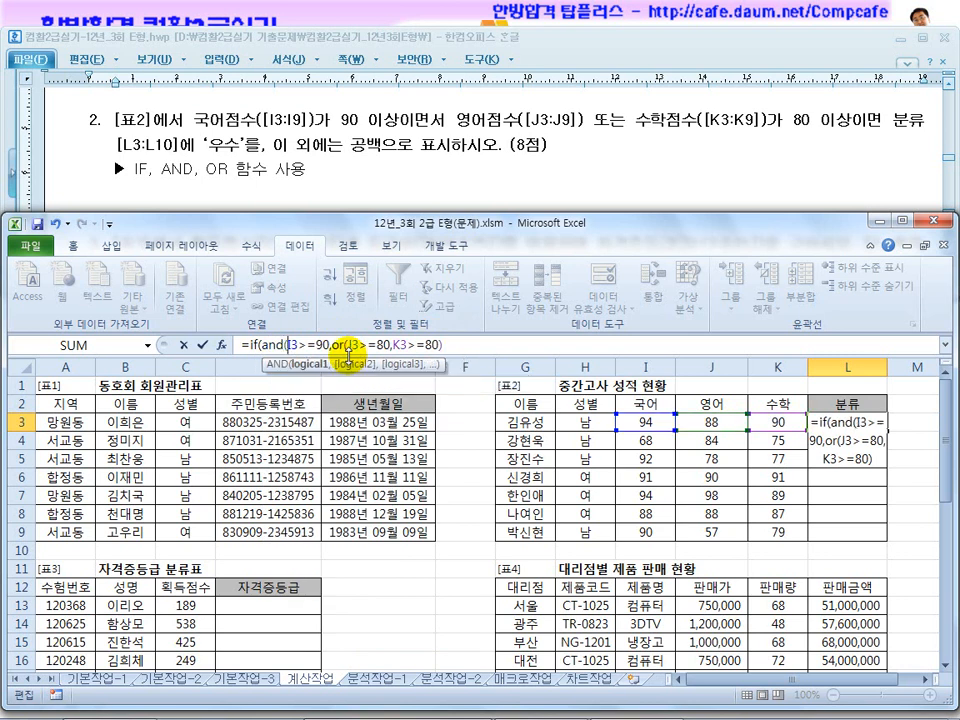
left_click(456, 341)
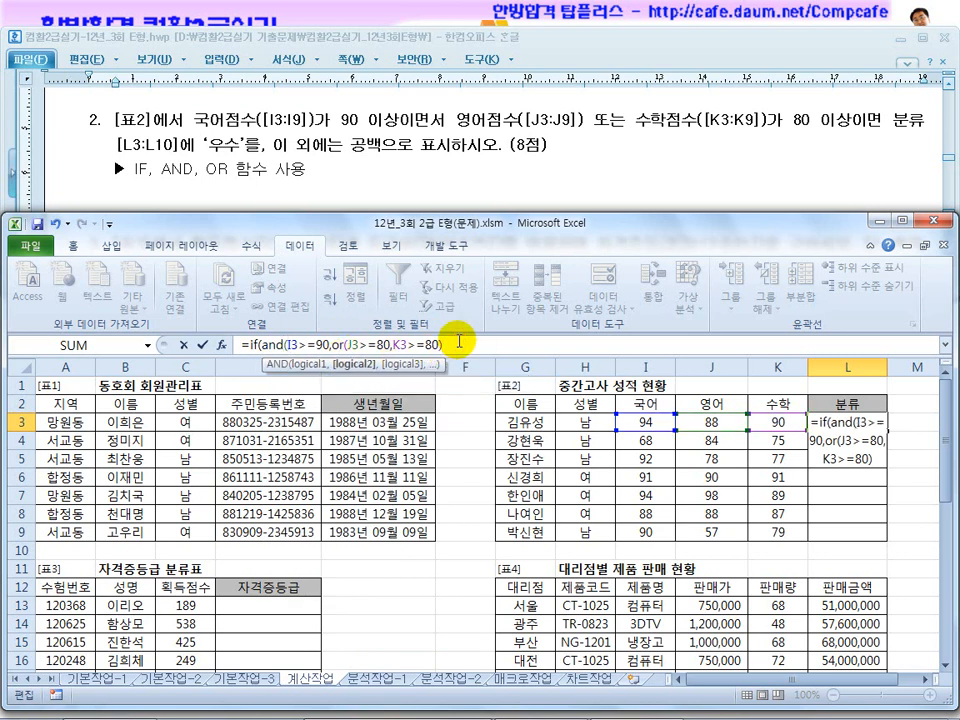
type(")")
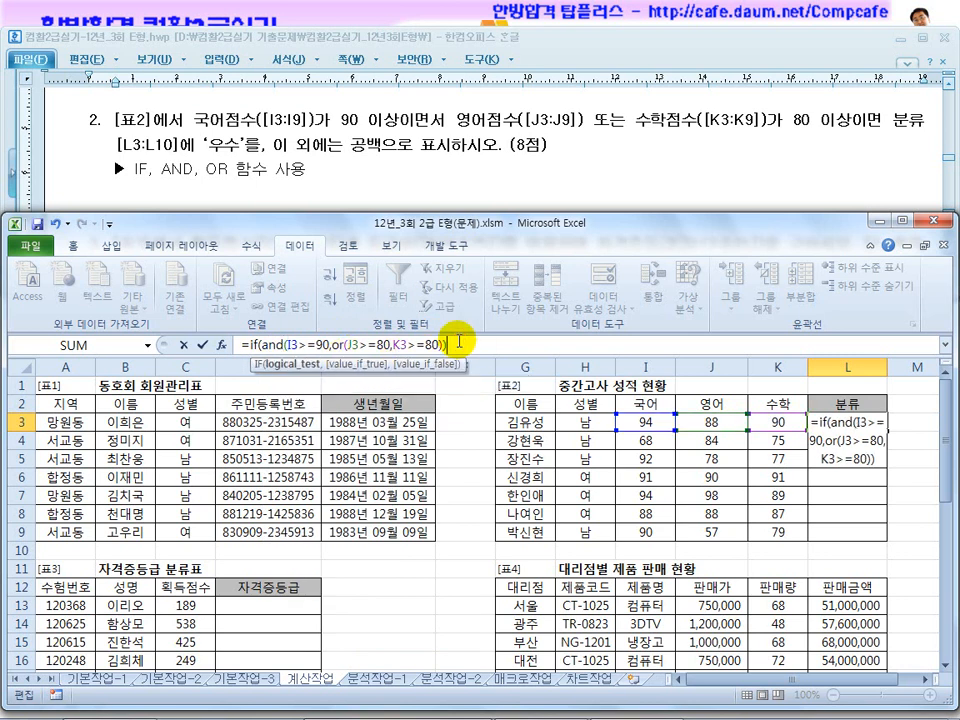
type(",")
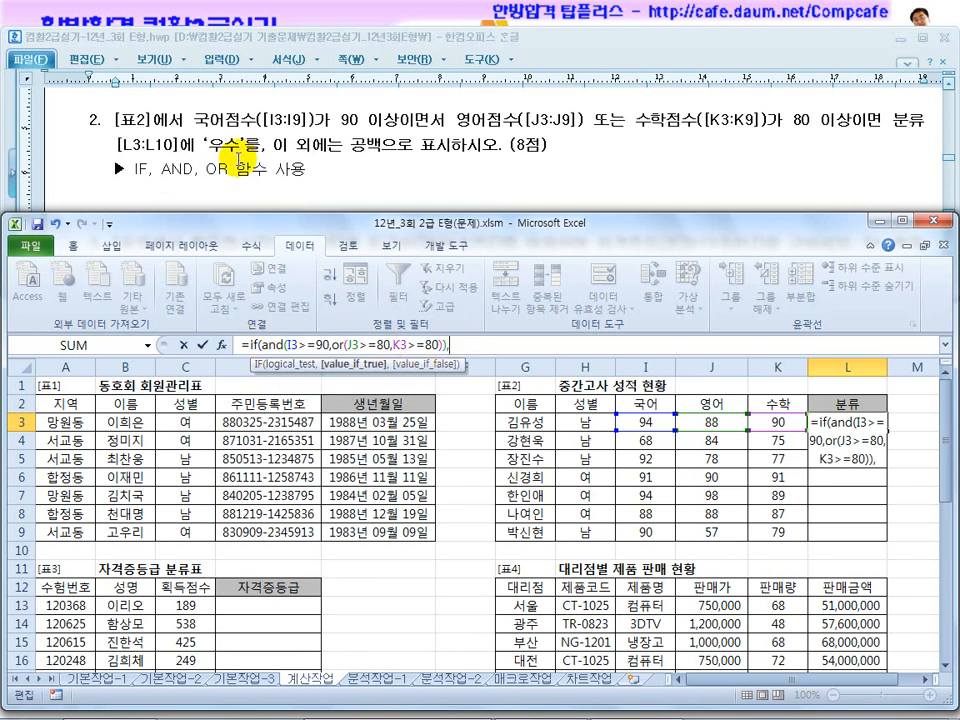
type("\"")
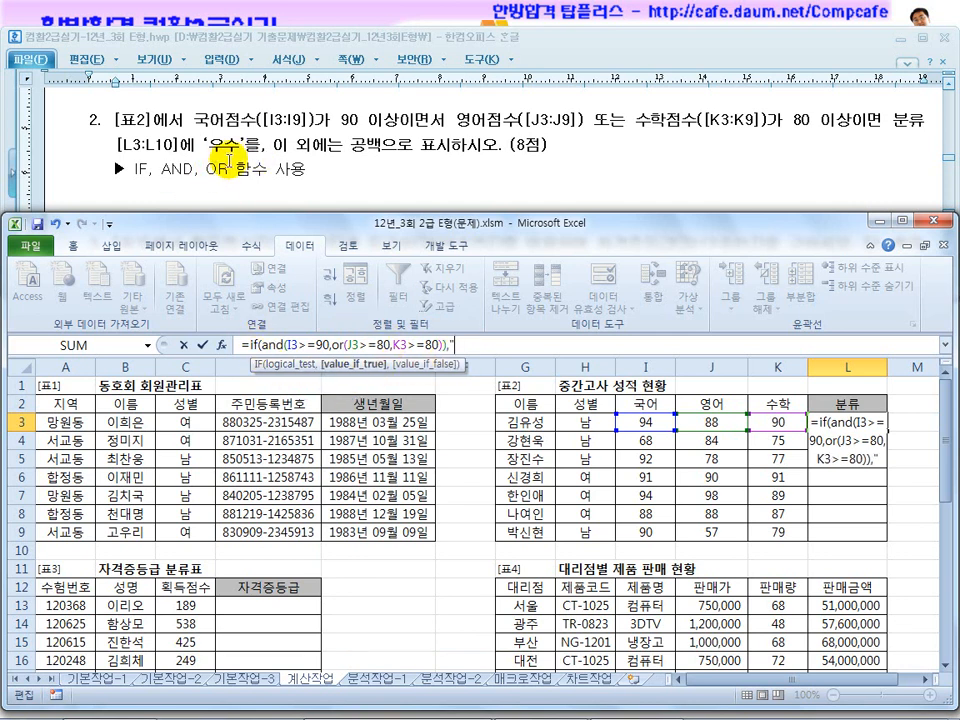
type("우수\",")
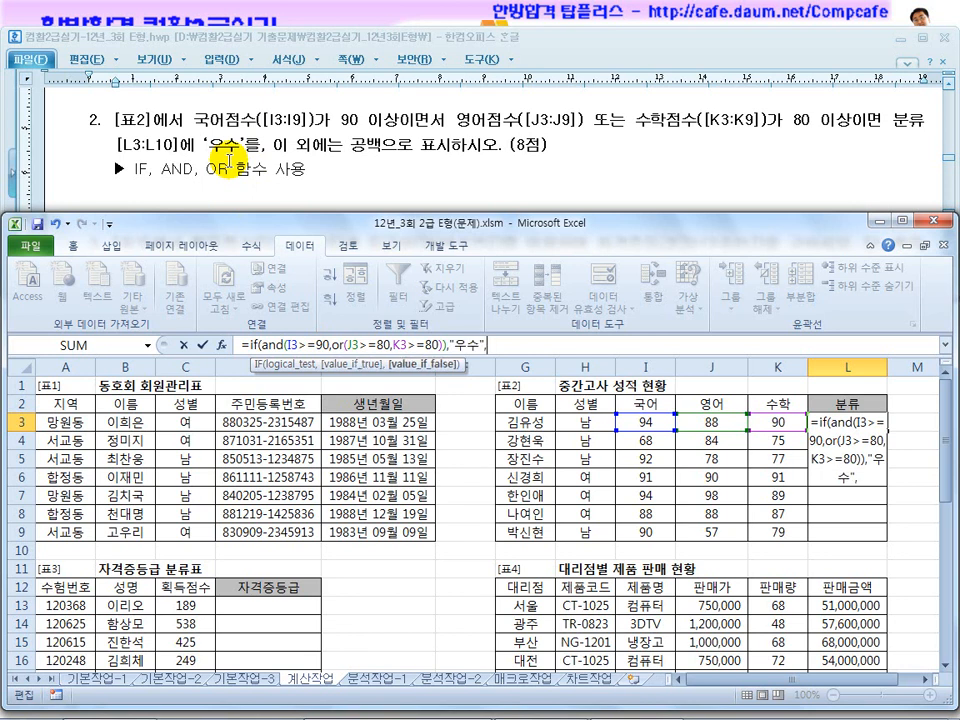
type("\"\")")
Complete the L3 formula with "우수" if true and "" if false, and fill it down through L9.
key("Return")
left_click(836, 416)
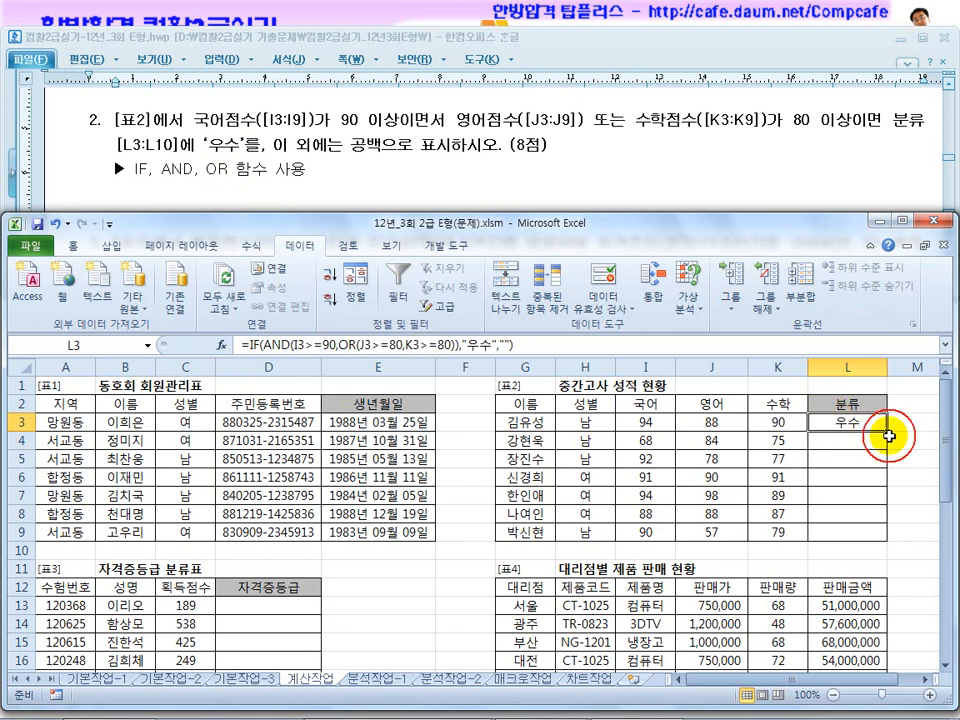
left_click_drag(887, 429, 880, 541)
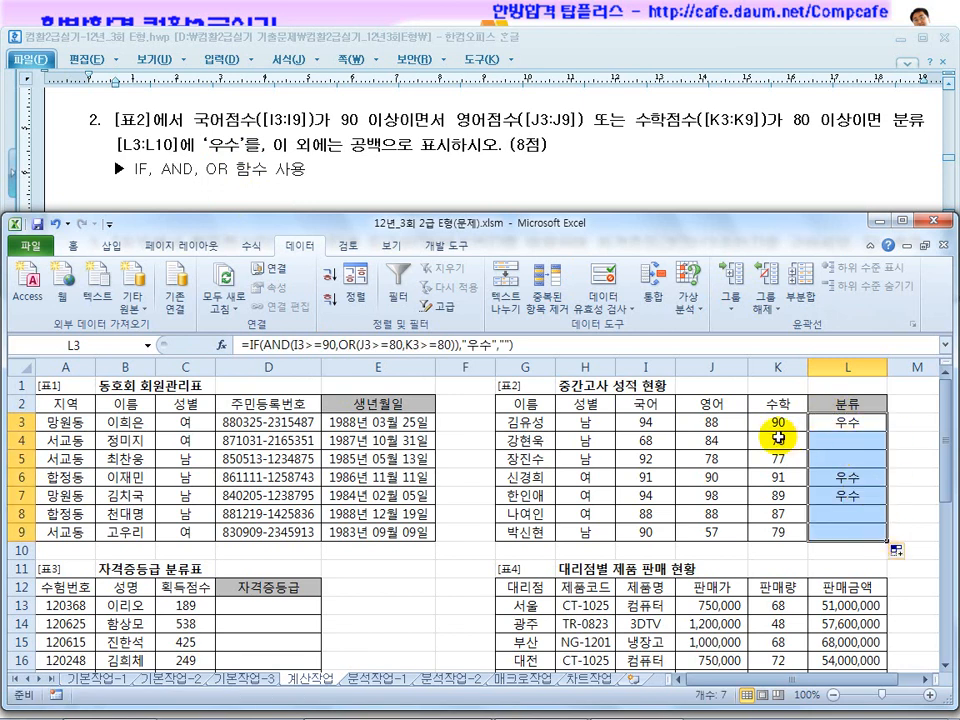
Check the 분류 results in 표2 against the 국어, 영어 and 수학 scores of rows 3, 5, 6 and 7.
left_click_drag(778, 422, 710, 421)
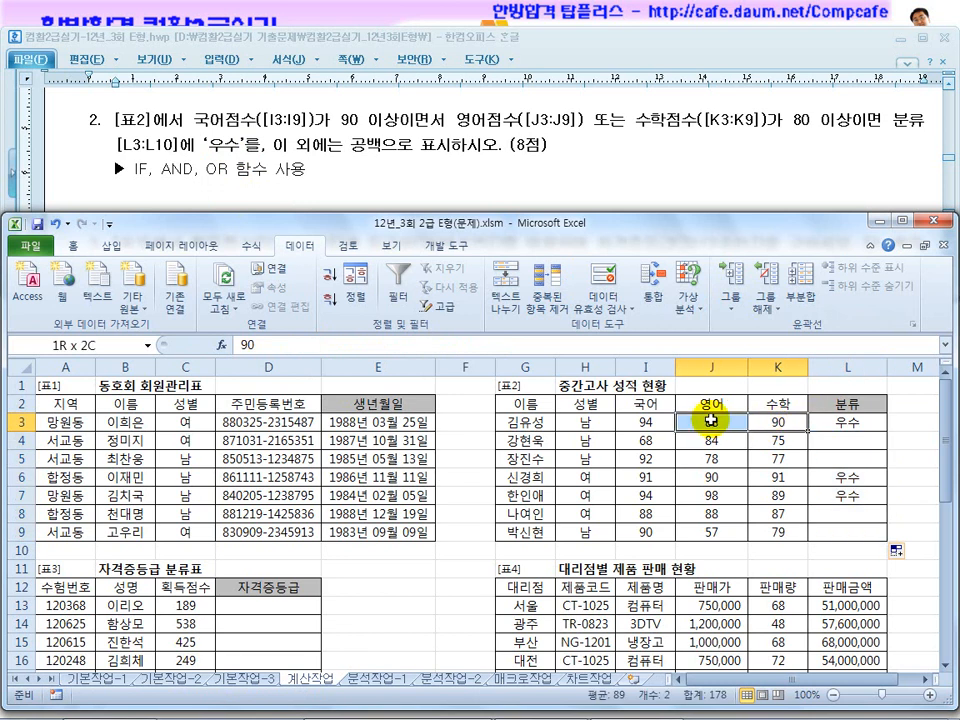
left_click(654, 422)
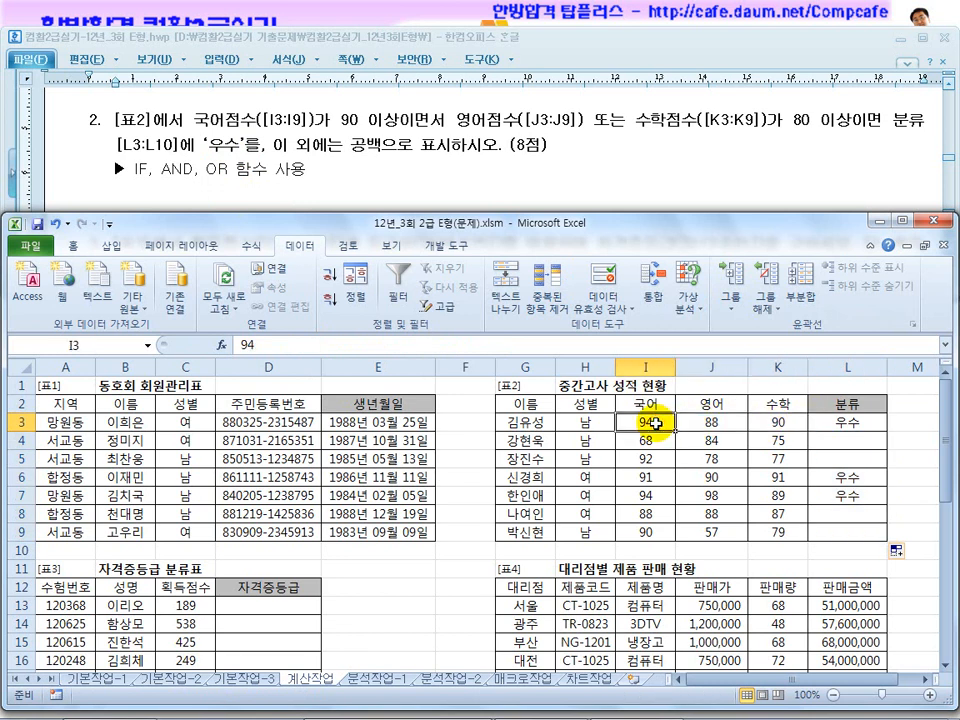
left_click(654, 458)
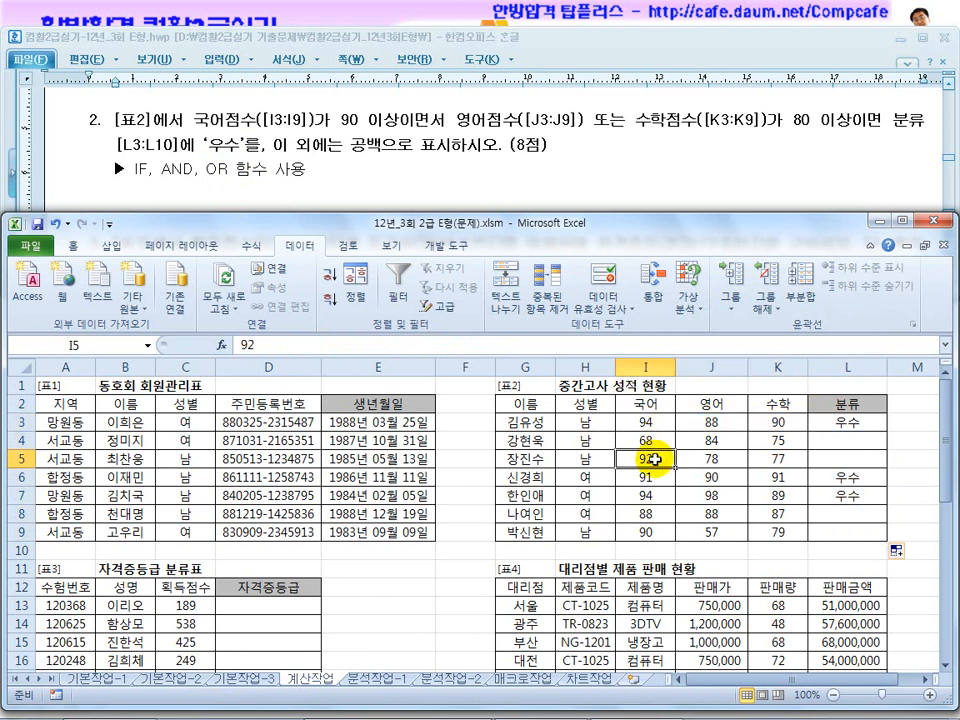
left_click_drag(700, 458, 776, 460)
left_click(846, 458)
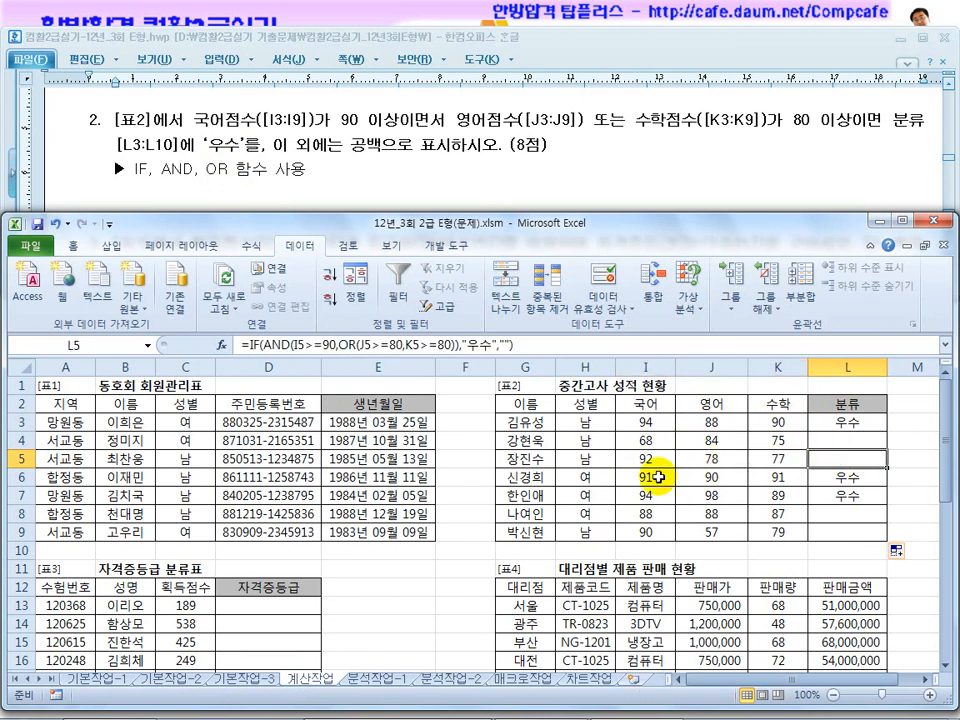
left_click(668, 478)
left_click_drag(701, 475, 788, 475)
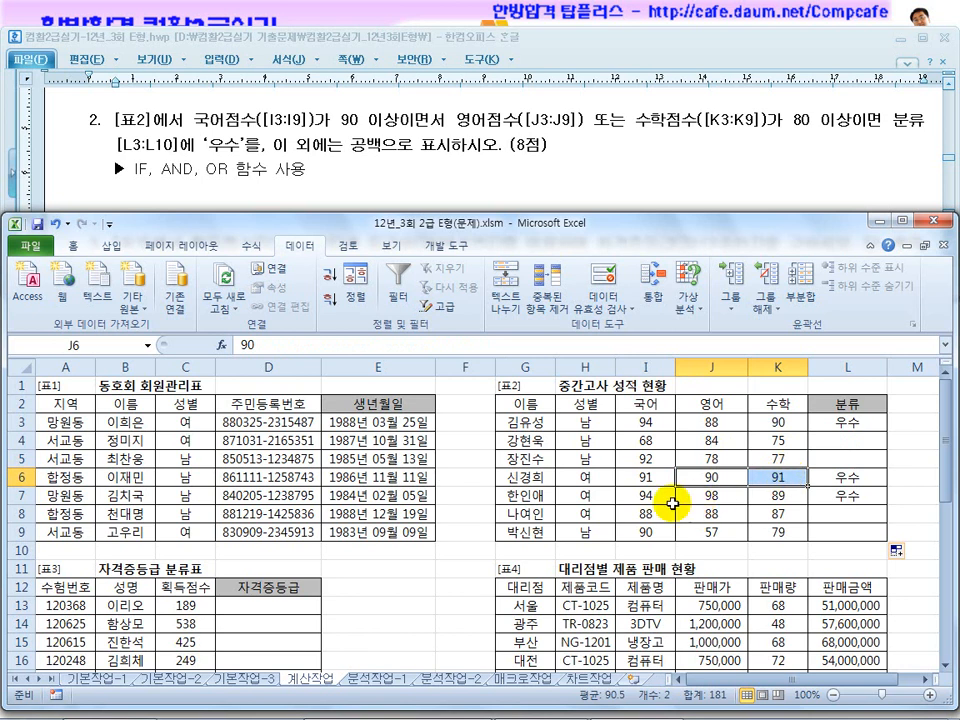
left_click(656, 501)
left_click(758, 497)
left_click_drag(846, 494, 840, 421)
Bring up the 표3 자격증등급 problem in the exam document and examine its allowed functions and the meaning of the 등급표 score ranges.
left_click(491, 195)
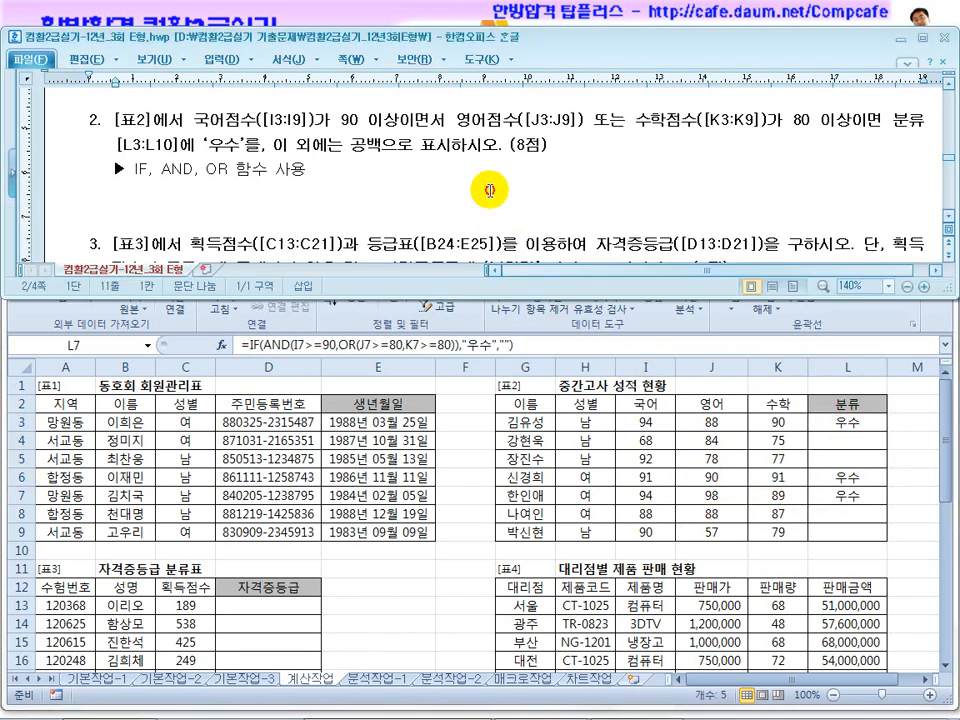
scroll(494, 201, "down", 2)
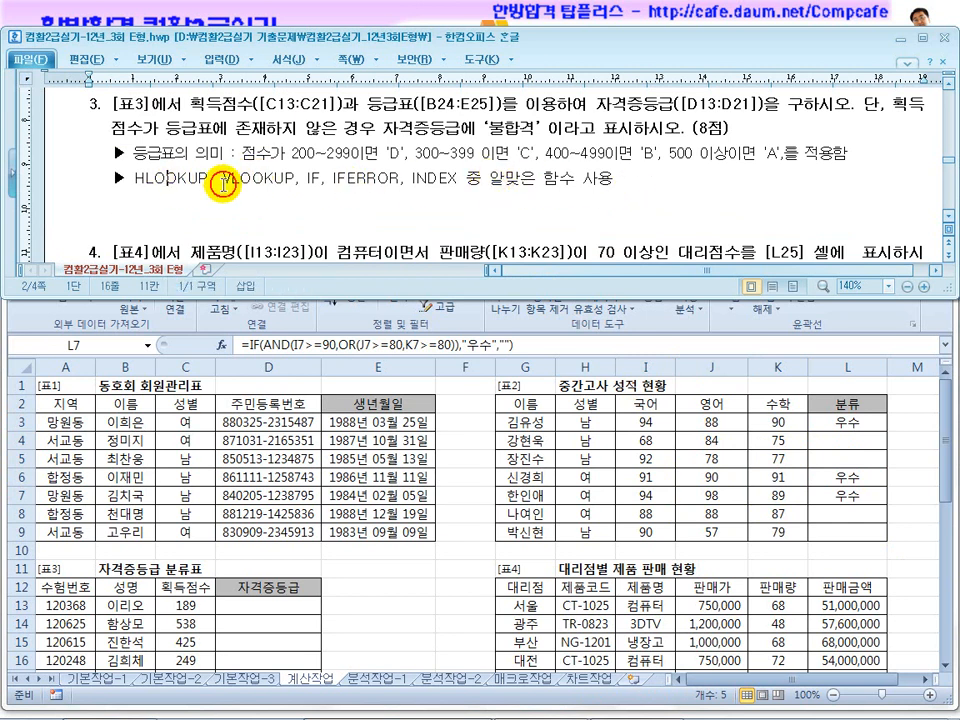
left_click(388, 183)
left_click_drag(463, 180, 148, 175)
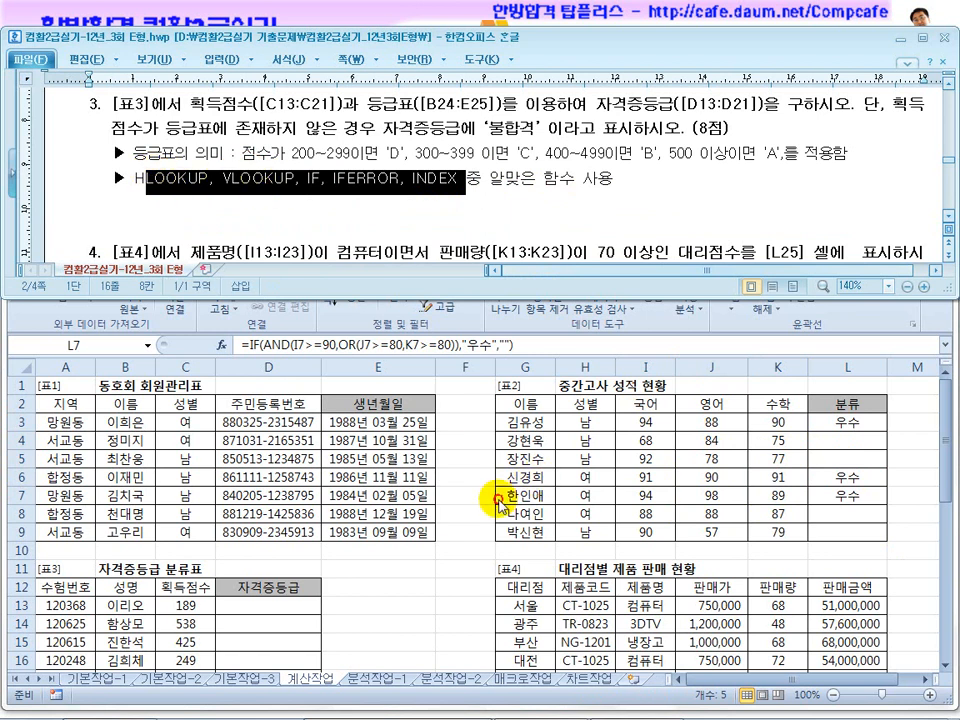
left_click(445, 492)
scroll(497, 516, "down", 2)
scroll(497, 516, "down", 1)
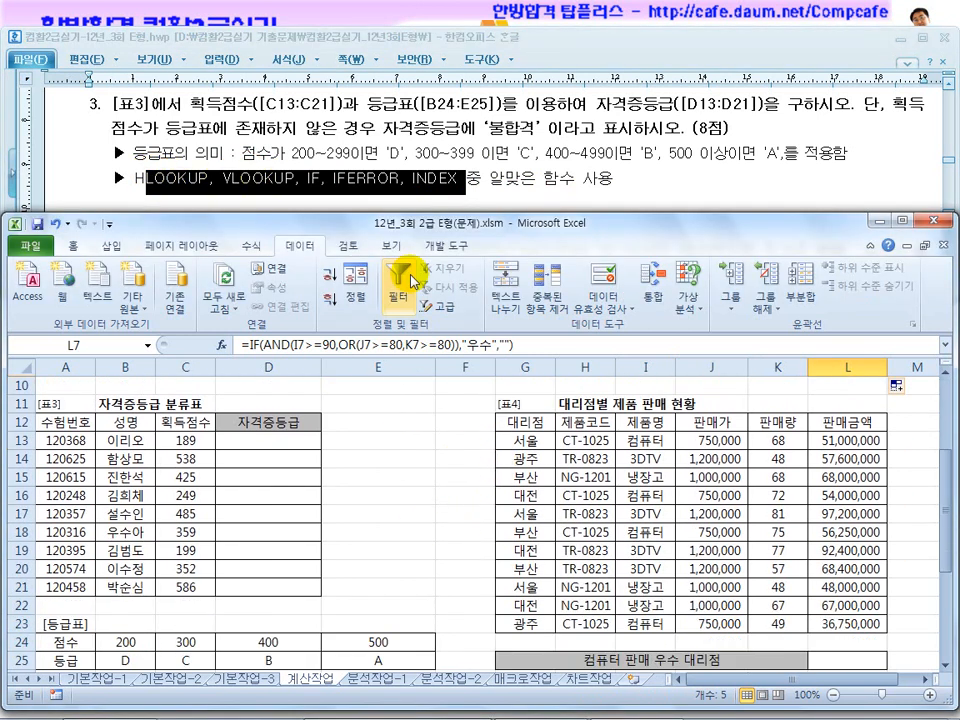
left_click(228, 155)
left_click_drag(228, 155, 349, 157)
left_click(165, 491)
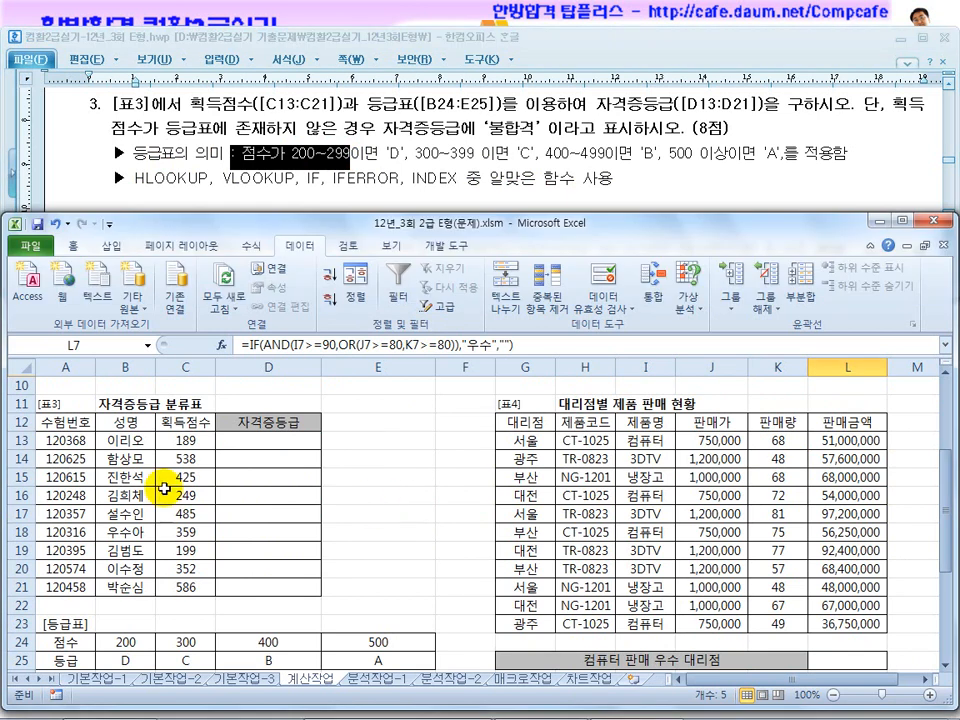
Examine the 획득점수 values of 표3 and the horizontal layout of scores and grades in the 등급표 at B24:E25.
left_click_drag(186, 441, 190, 548)
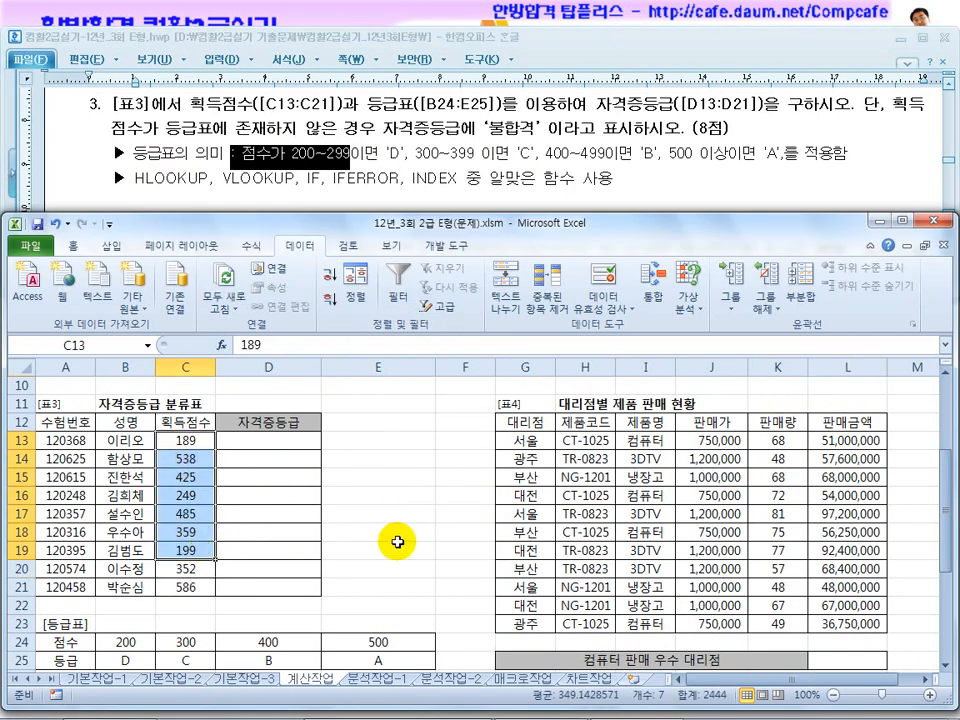
left_click(394, 542)
scroll(394, 542, "down", 1)
left_click(143, 605)
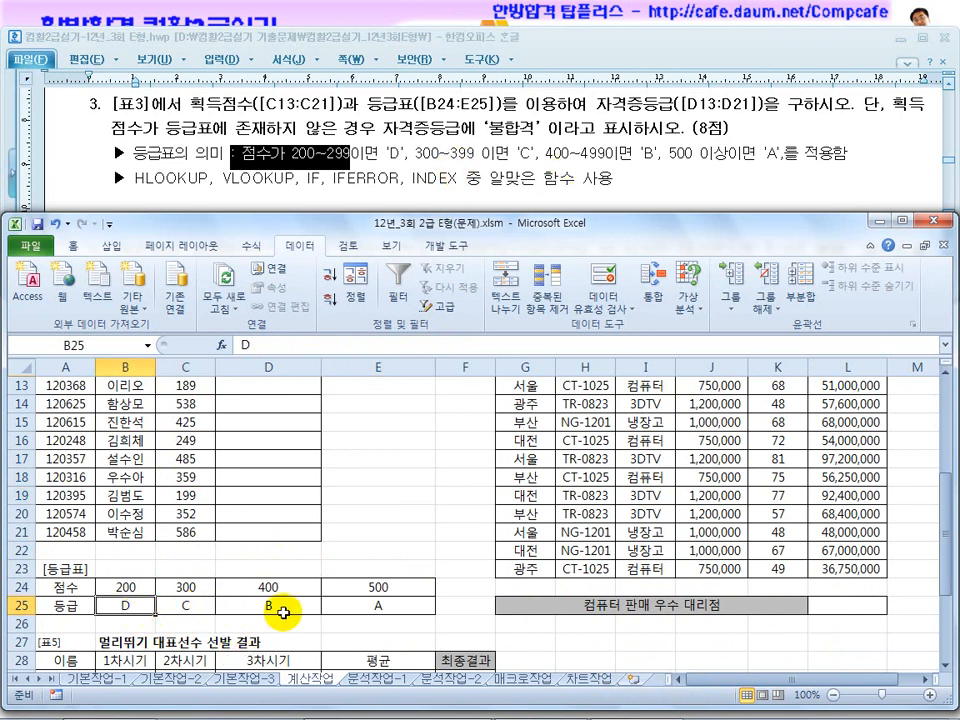
left_click_drag(126, 587, 403, 585)
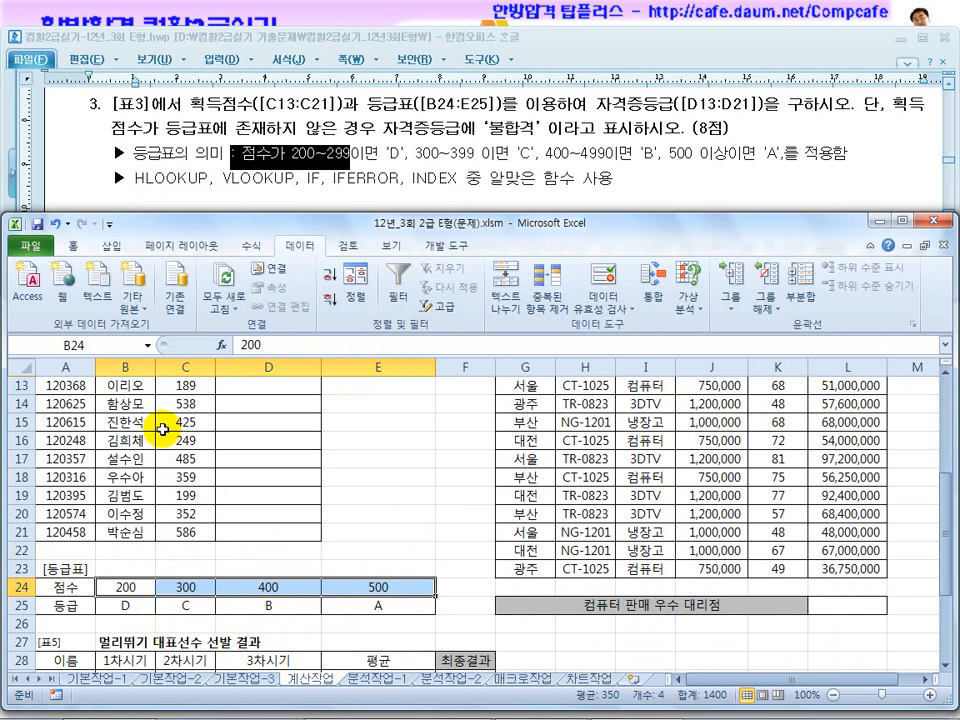
scroll(124, 585, "down", 1)
left_click(133, 533)
left_click_drag(133, 533, 136, 646)
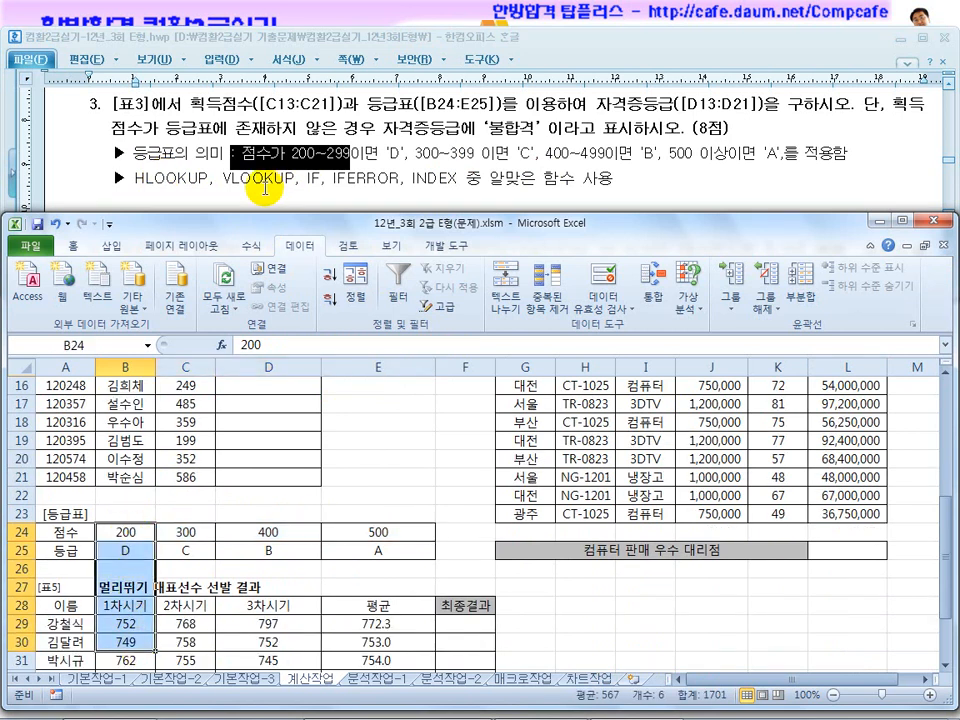
left_click_drag(128, 527, 395, 538)
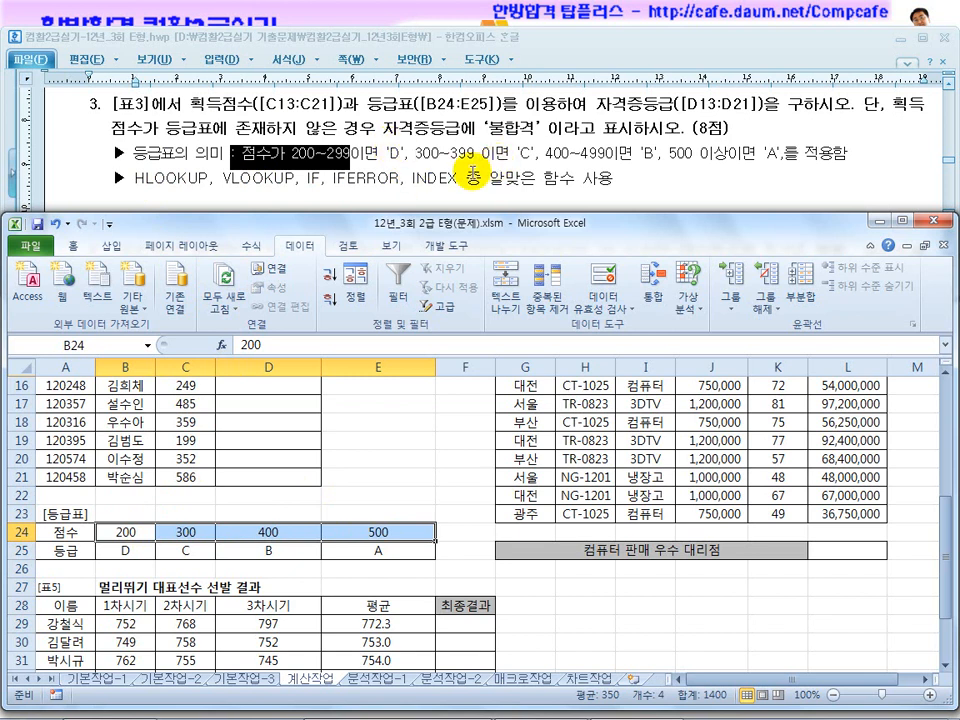
Examine scores C13 and C19 against the first 등급표 score in B24, and the exam text's '불합격' condition and IFERROR function.
left_click(343, 421)
left_click(140, 532)
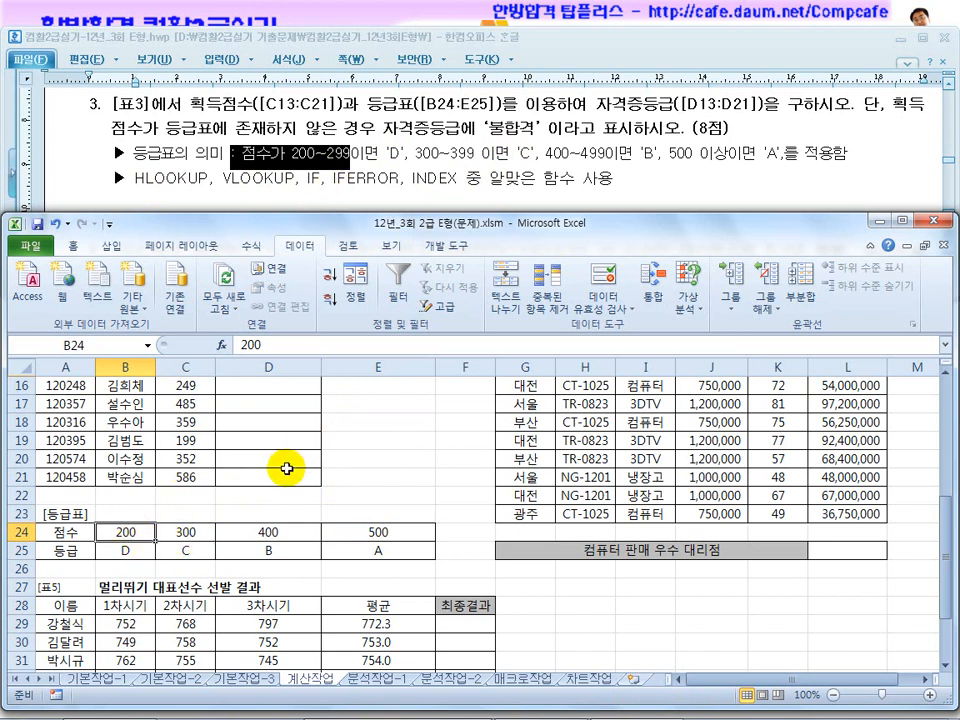
scroll(289, 463, "up", 1)
scroll(289, 463, "up", 1)
left_click(180, 440)
left_click(190, 552)
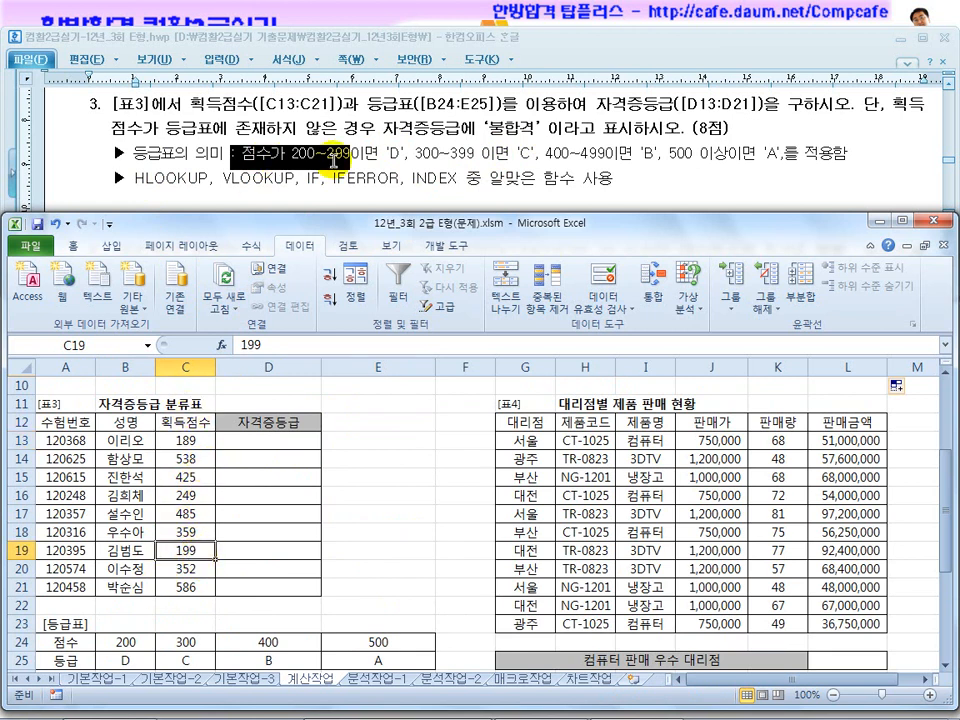
left_click_drag(383, 129, 572, 126)
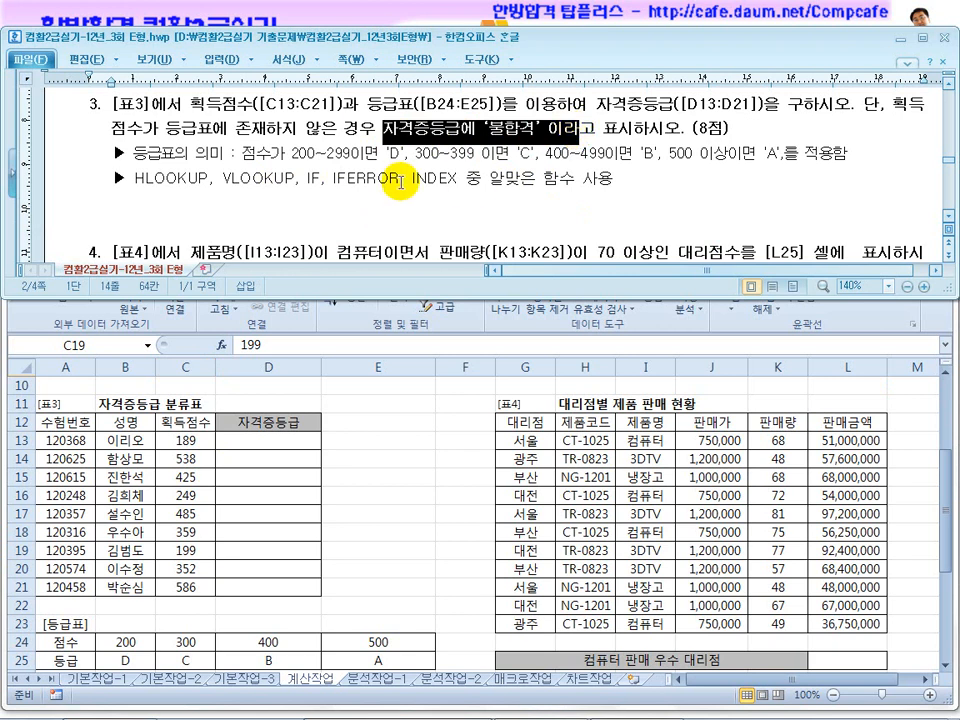
double_click(337, 186)
left_click(377, 453)
left_click(259, 440)
scroll(388, 469, "down", 1)
scroll(395, 458, "up", 1)
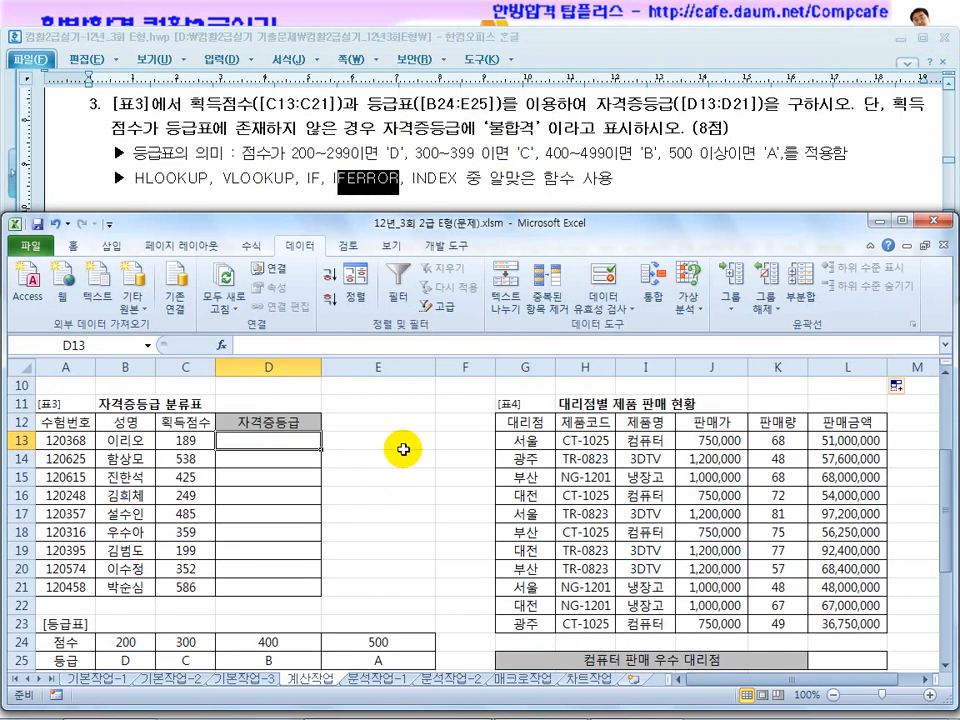
type("=ㅗ")
type("ㅣㅐㅐㅏㅕㅔ(")
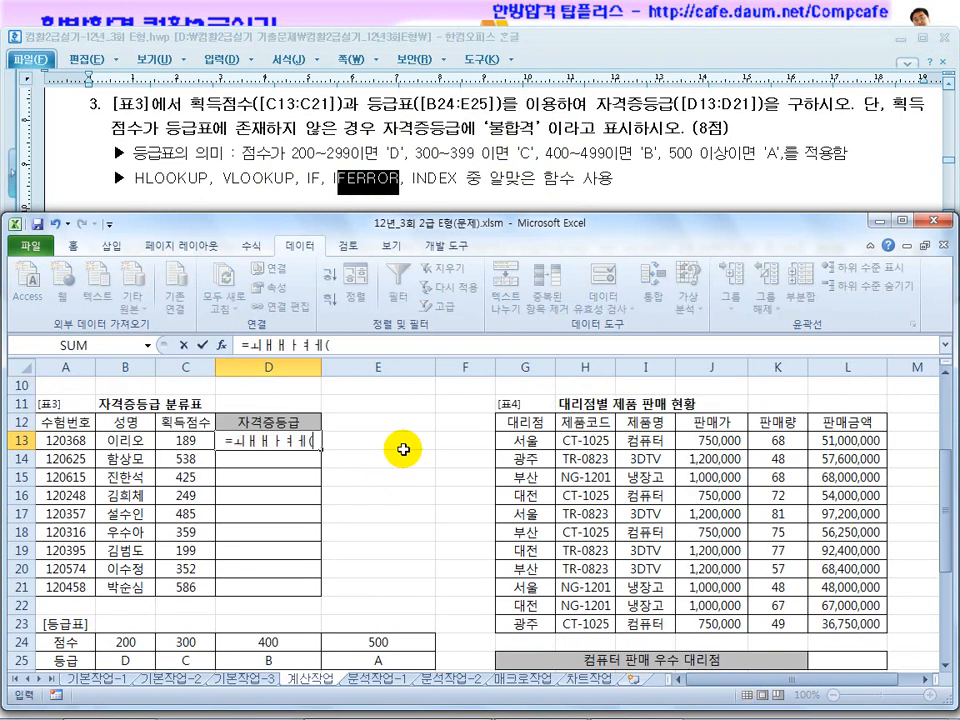
key("BackSpace")
key("BackSpace")
key("BackSpace")
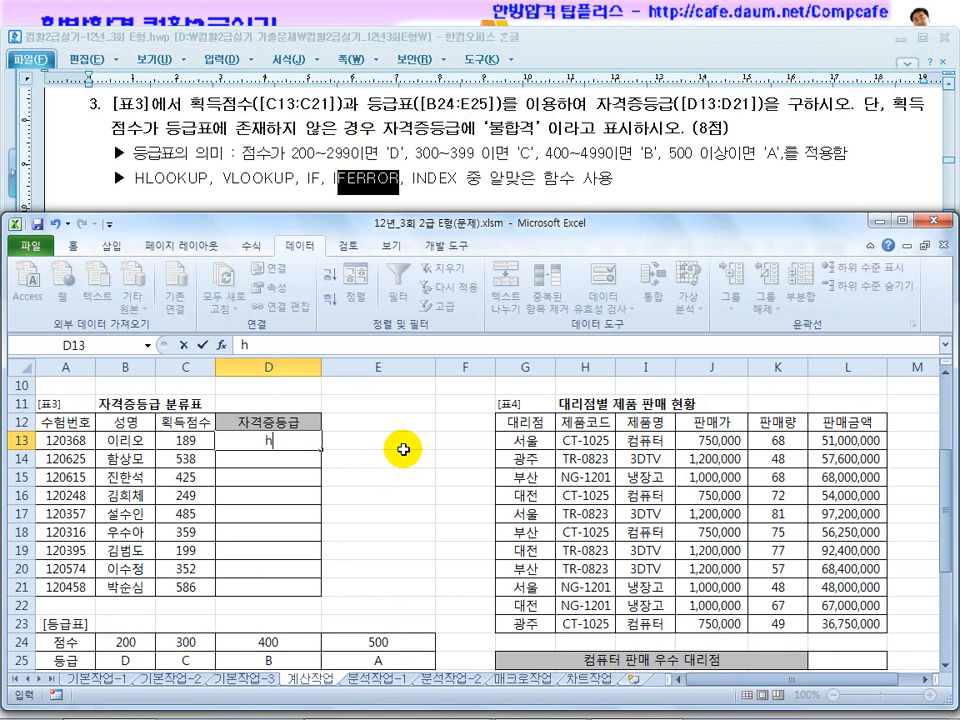
Start an HLOOKUP formula in D13 that looks up C13 in the absolute range $B$24:$E$25.
type("hloo")
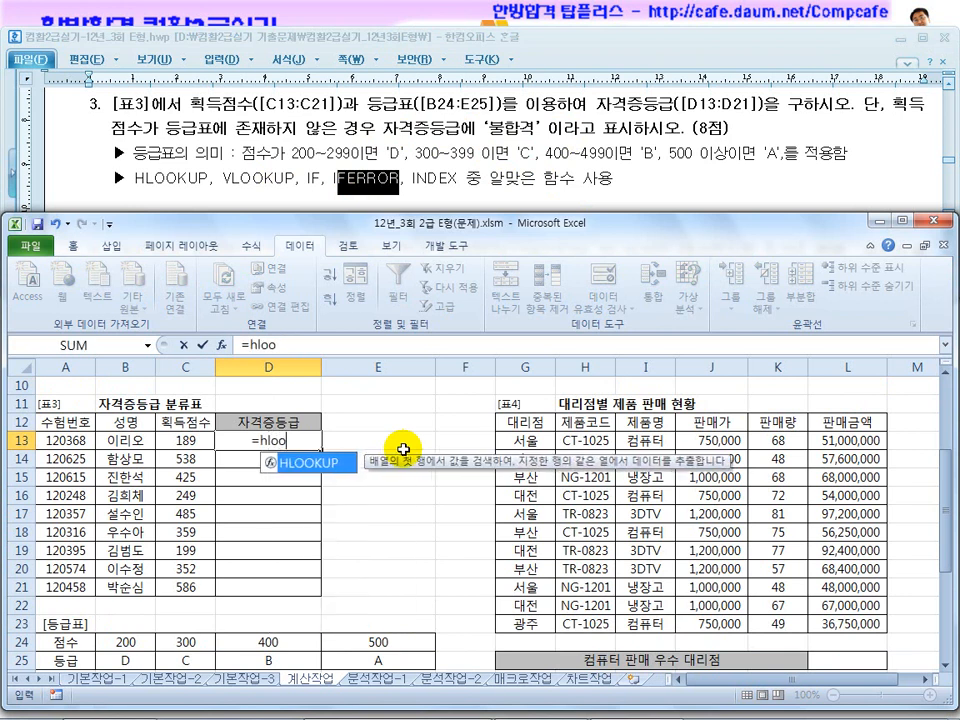
type("kup(")
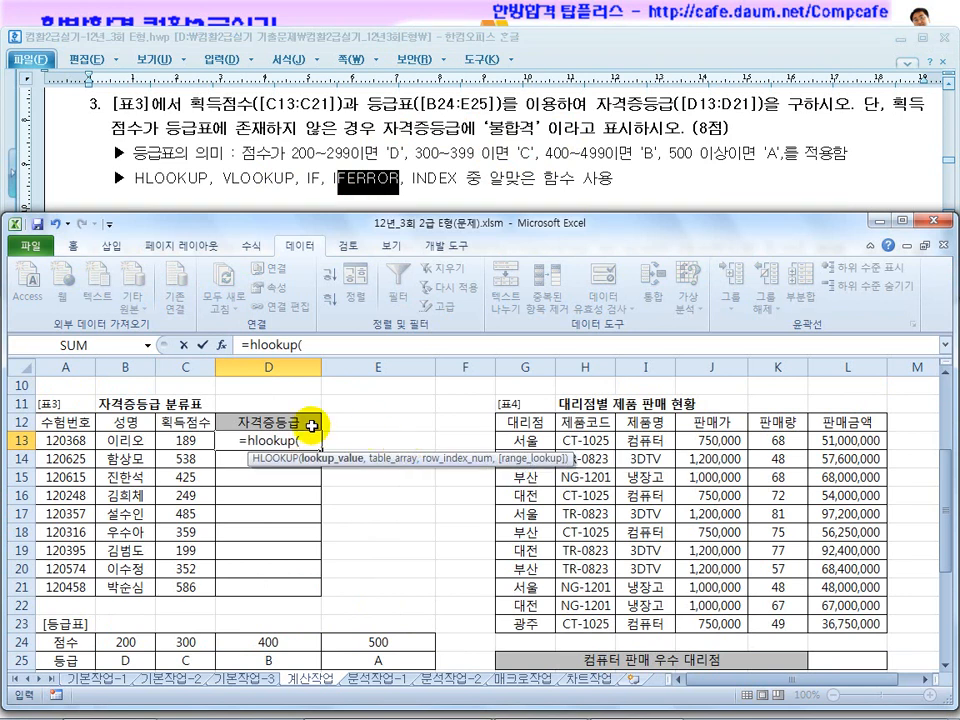
left_click(186, 440)
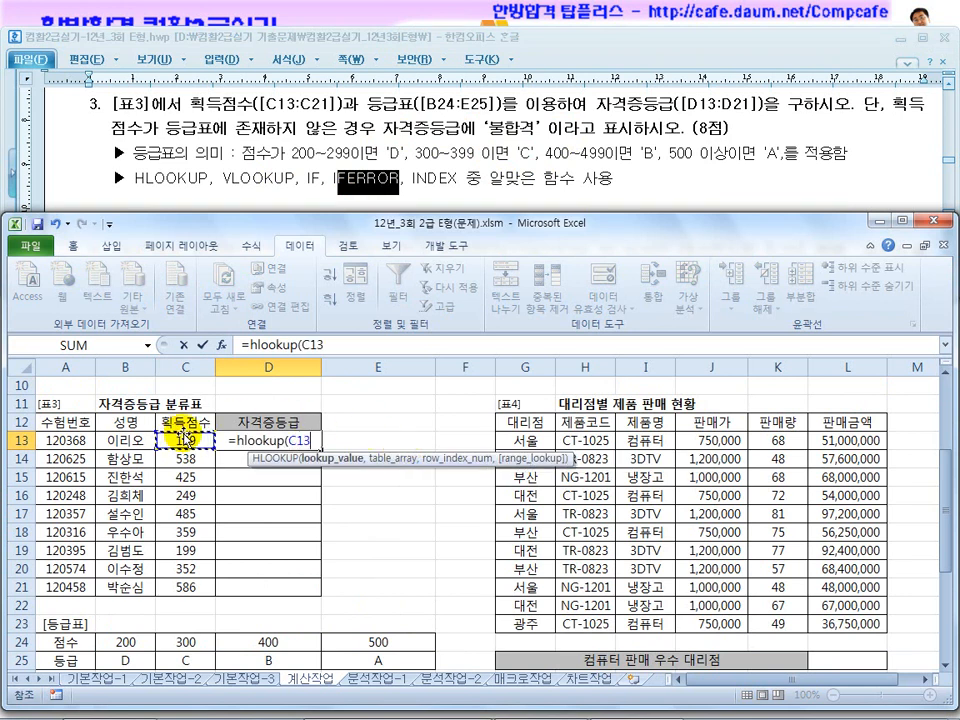
type(",")
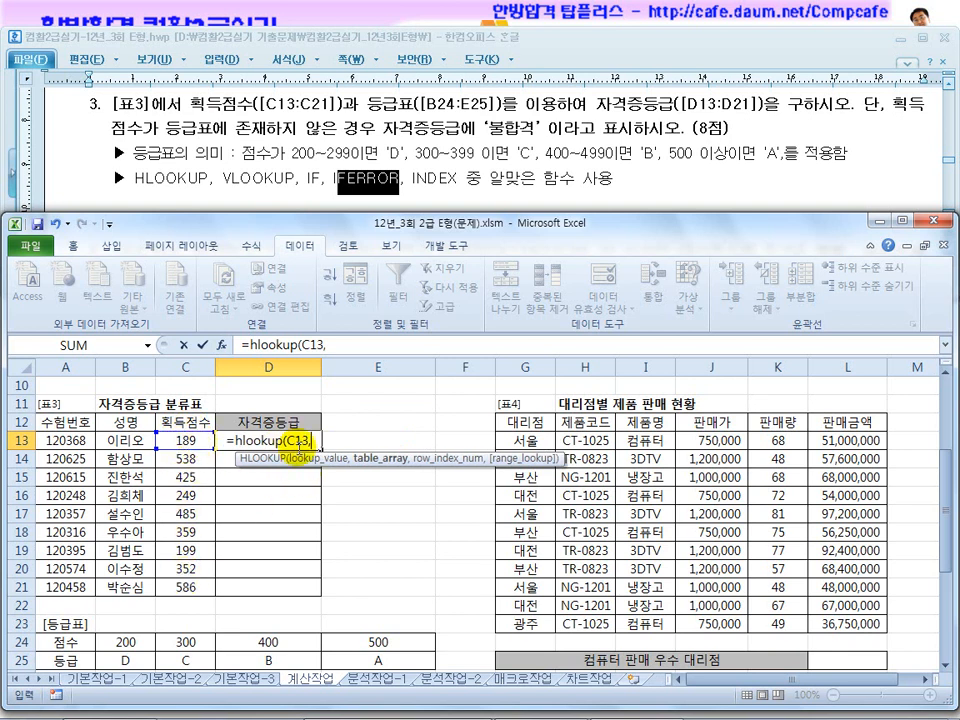
scroll(260, 440, "down", 2)
left_click_drag(136, 534, 418, 542)
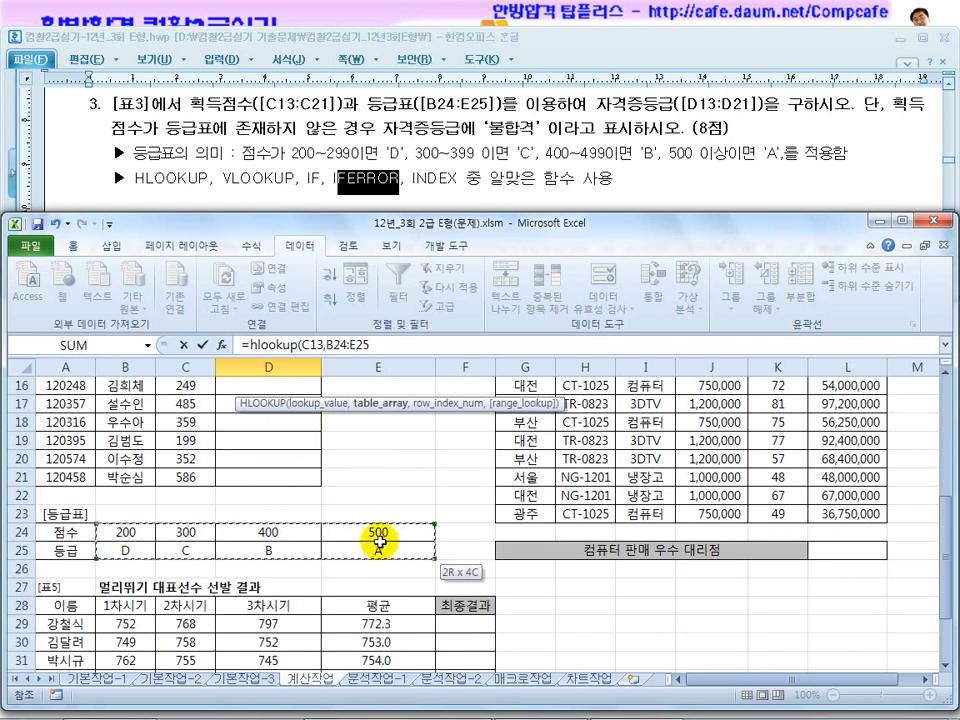
key("F4")
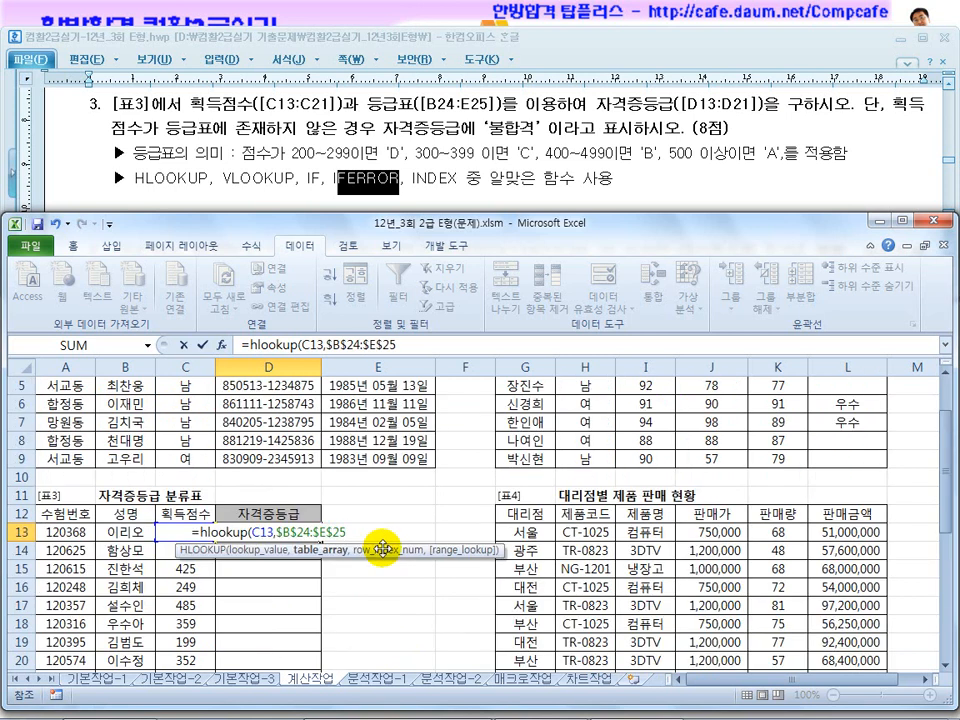
Complete the D13 HLOOKUP with row index 2 and TRUE for approximate match.
scroll(383, 547, "down", 3)
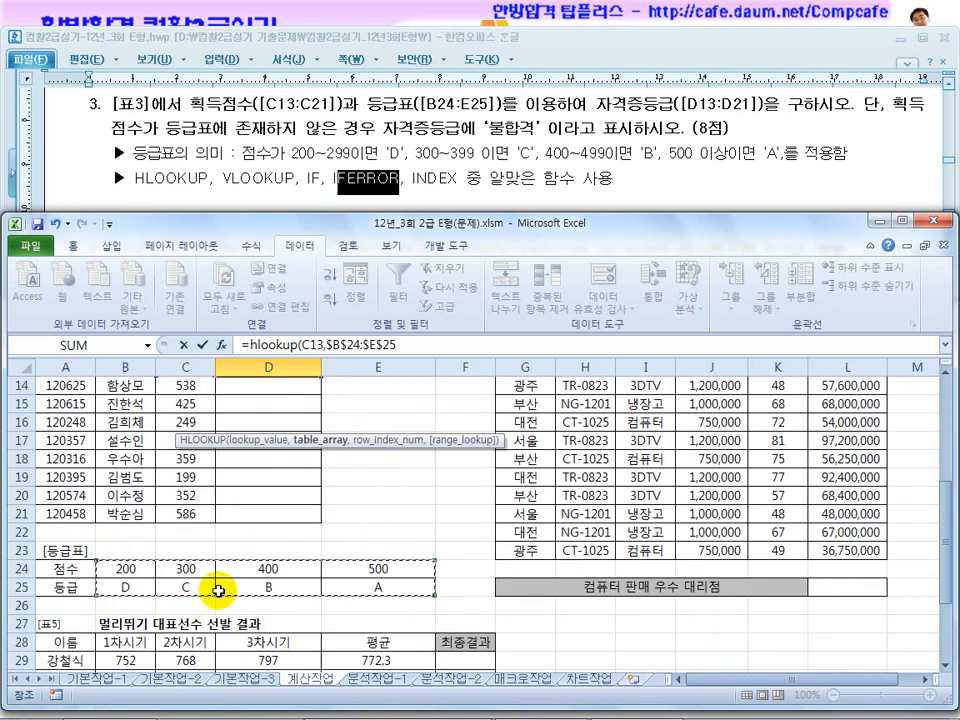
type(",")
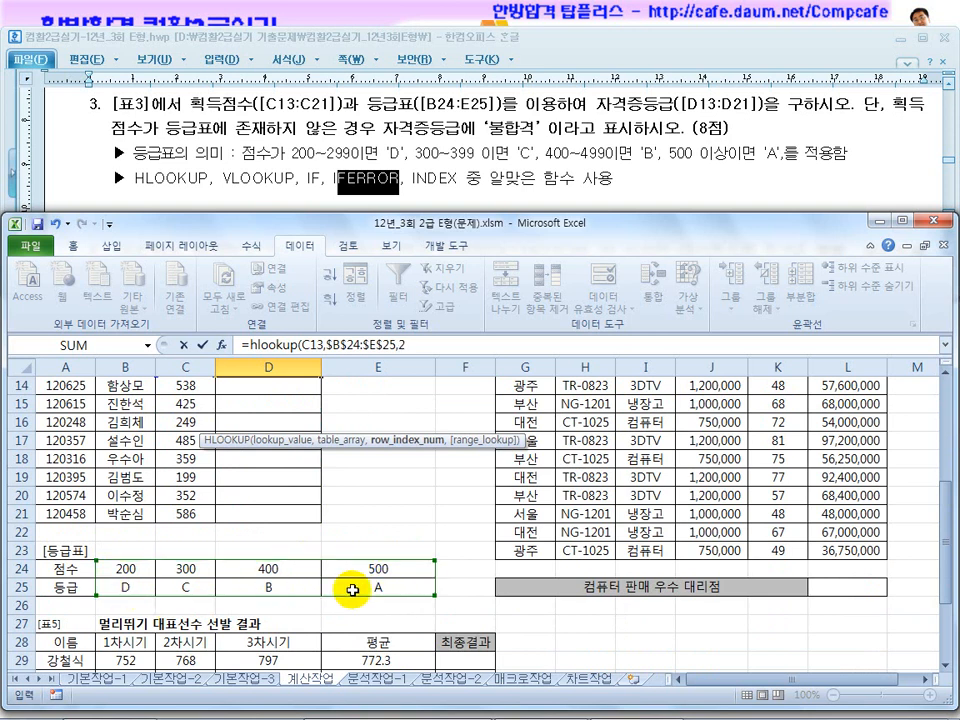
type("2")
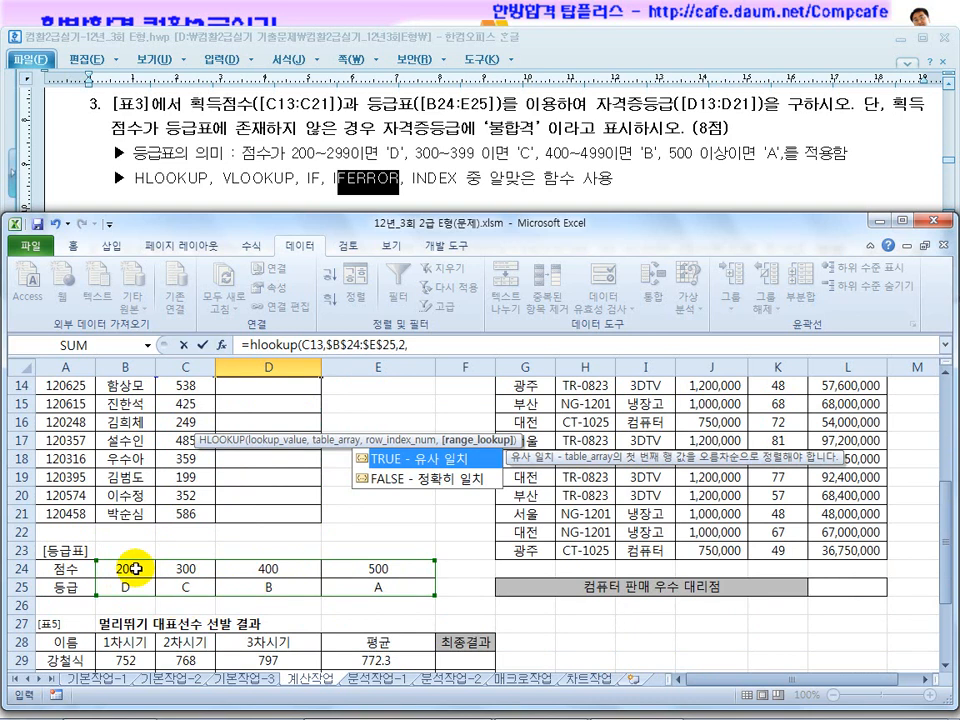
double_click(437, 459)
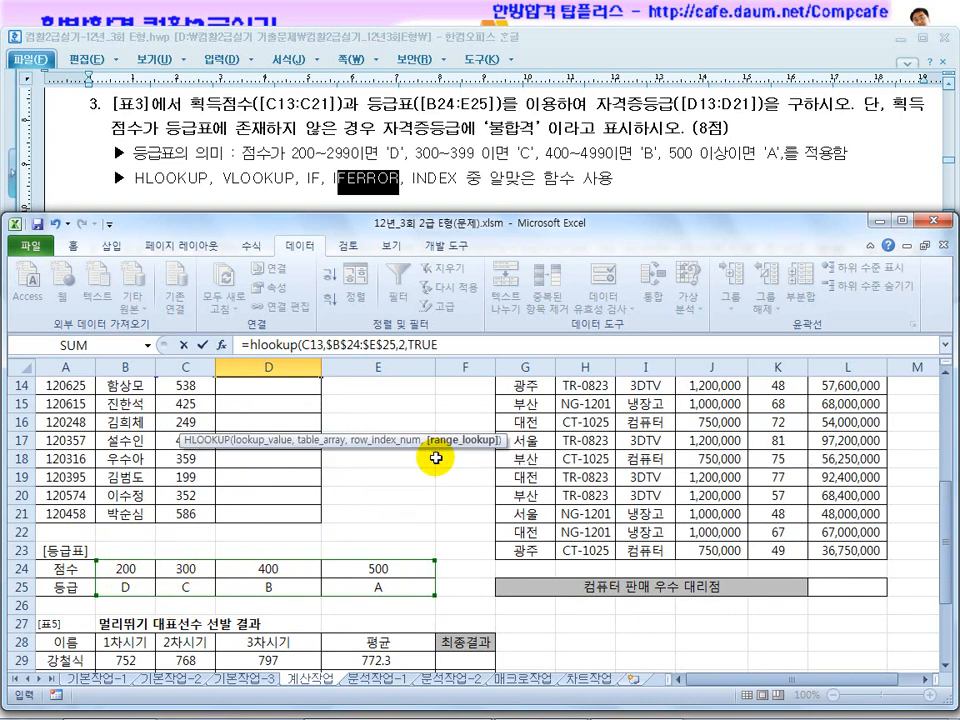
key("Return")
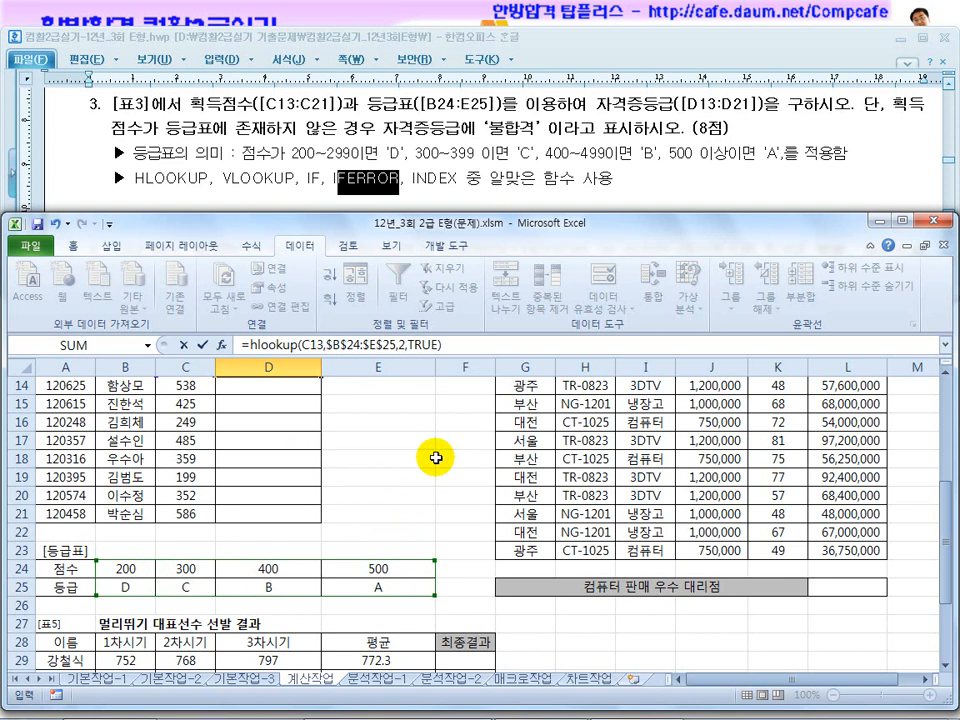
Fill the D13 자격증등급 formula down through D21.
scroll(400, 520, "up", 1)
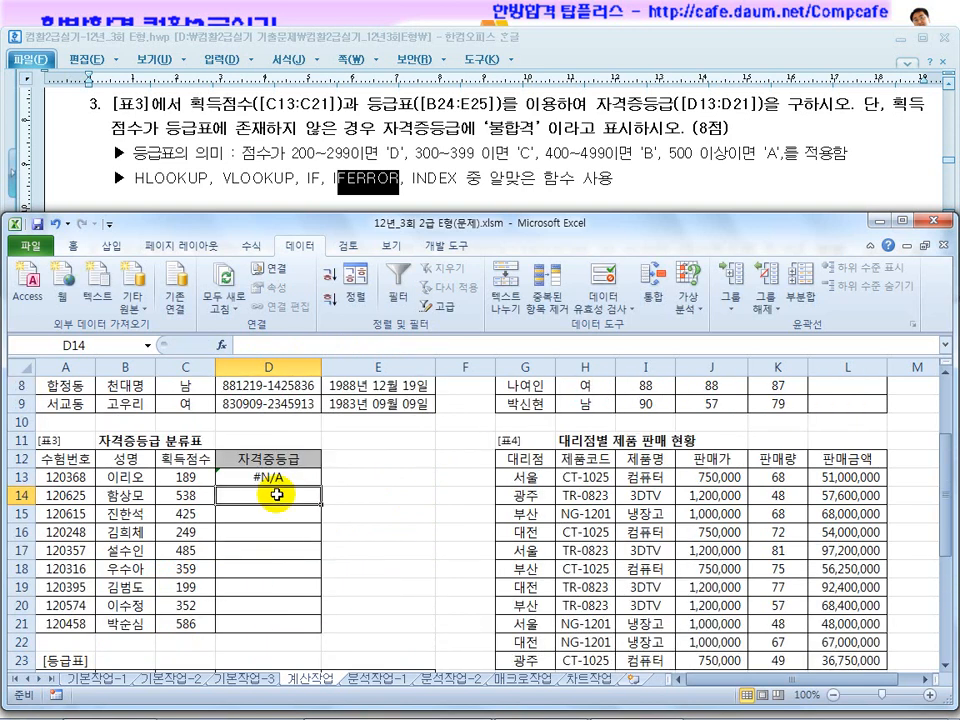
left_click(279, 424)
scroll(281, 480, "down", 1)
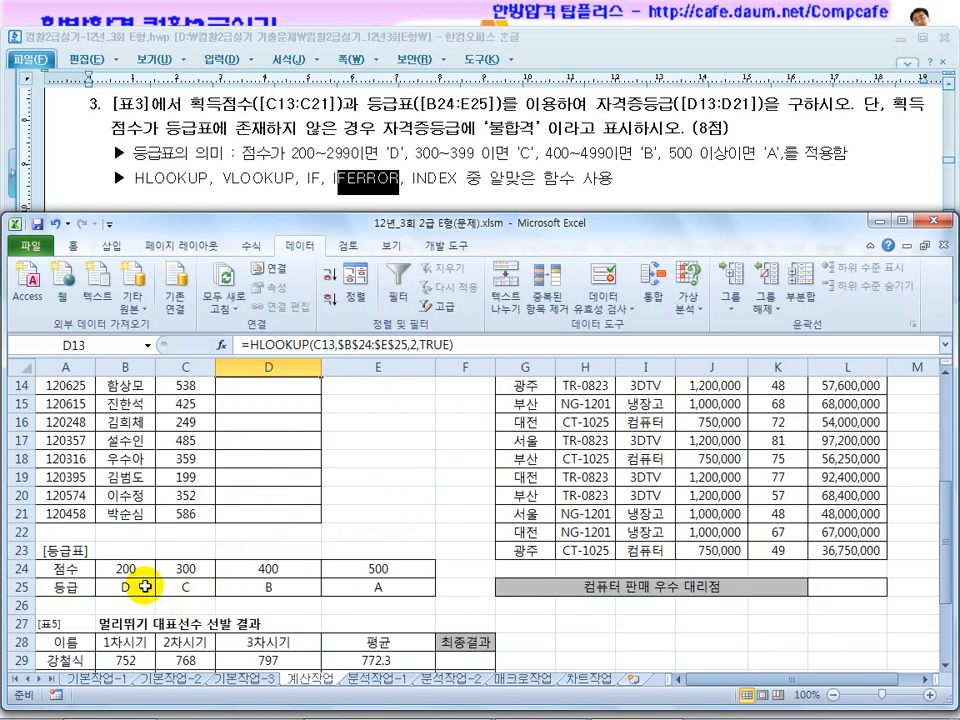
scroll(145, 585, "up", 2)
left_click_drag(321, 485, 168, 588)
Check the 자격증등급 results of rows 14, 20 and 13 against their 획득점수 and the 등급표.
left_click_drag(270, 495, 169, 495)
scroll(290, 543, "down", 2)
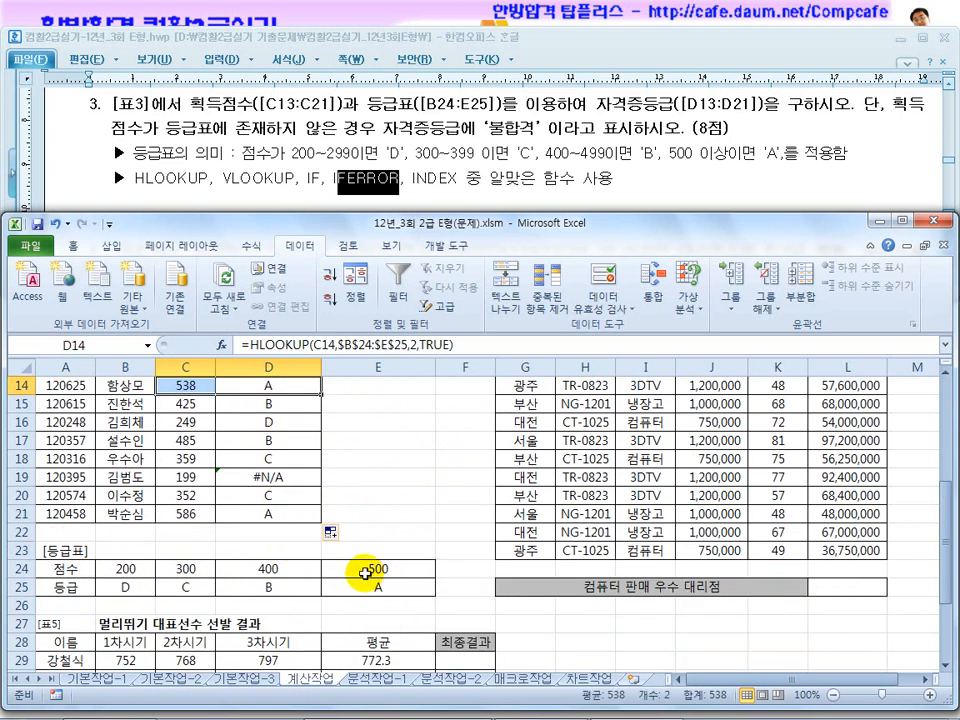
left_click_drag(274, 494, 185, 495)
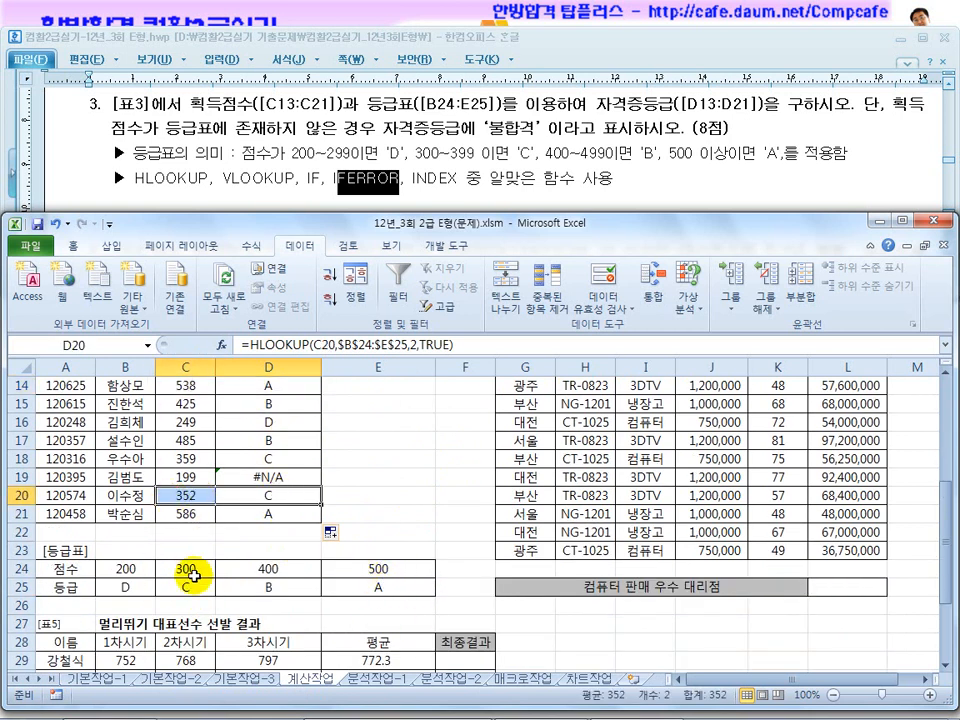
scroll(258, 538, "up", 2)
left_click(270, 476)
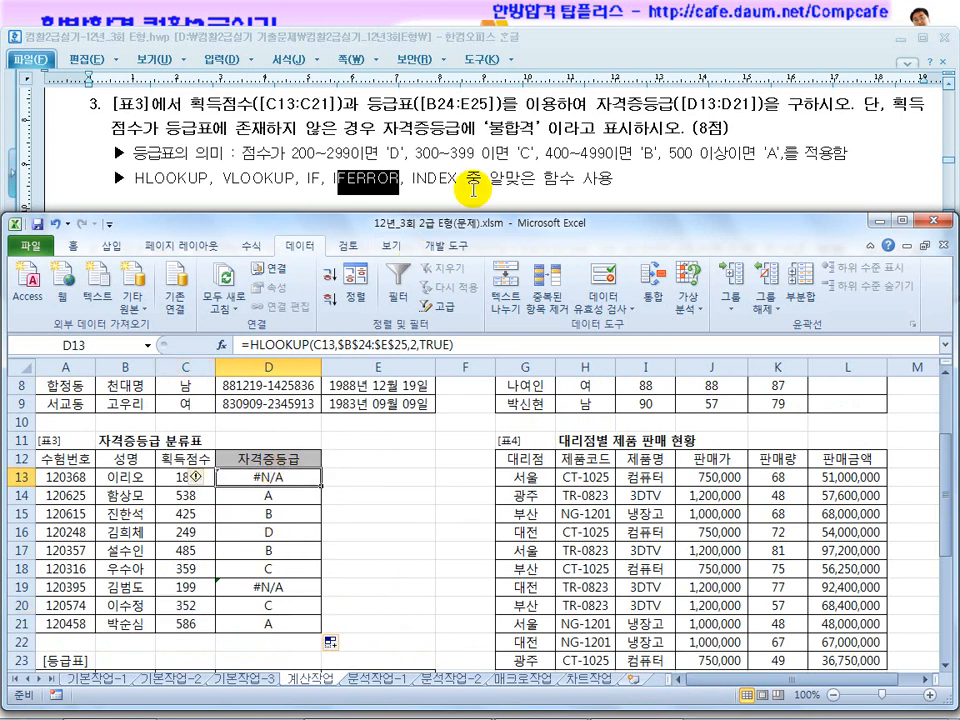
left_click(456, 702)
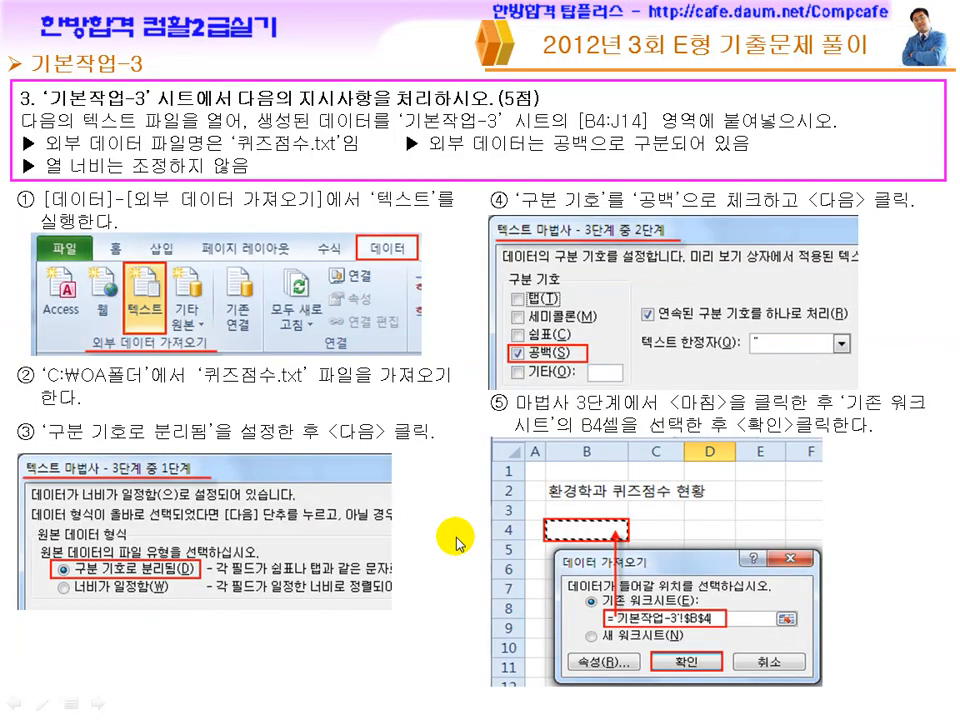
left_click(456, 544)
left_click(456, 544)
scroll(456, 544, "up", 1)
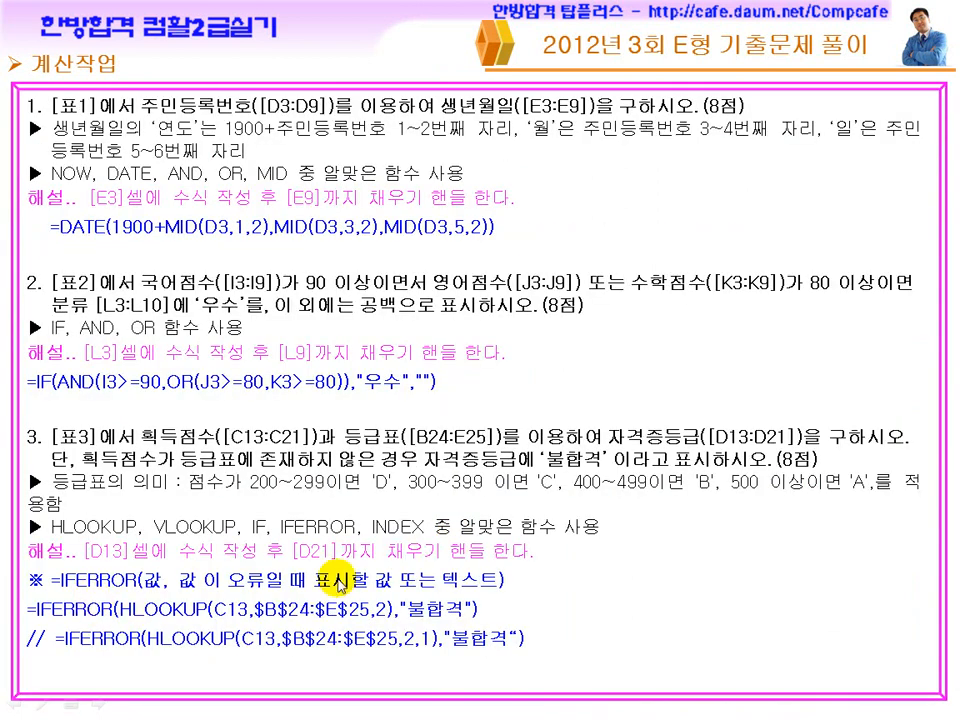
left_click_drag(53, 592, 171, 597)
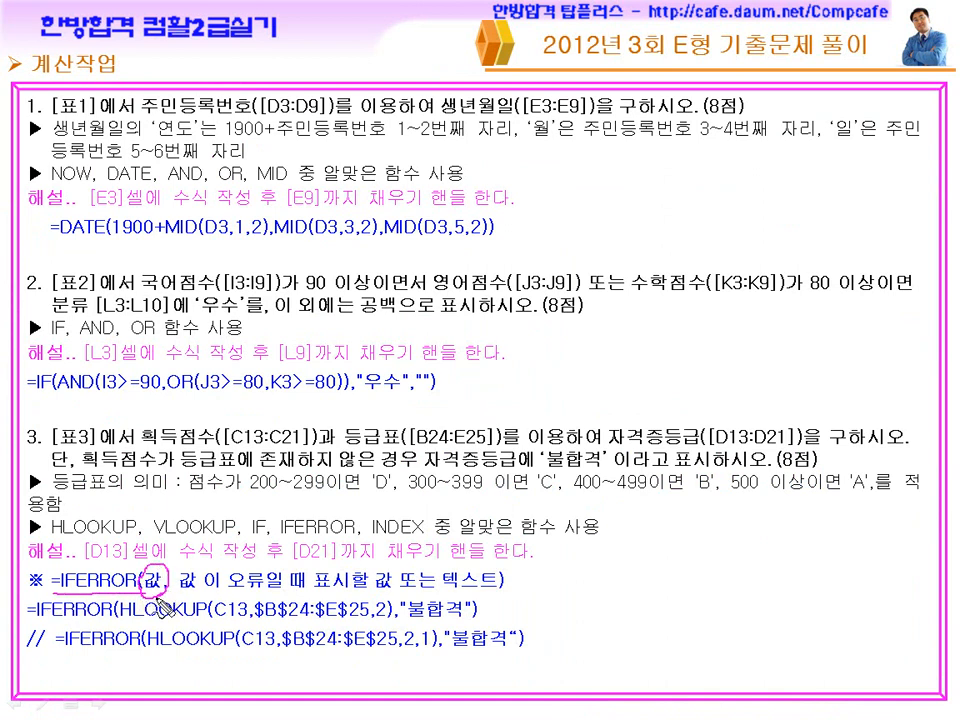
left_click_drag(118, 625, 372, 642)
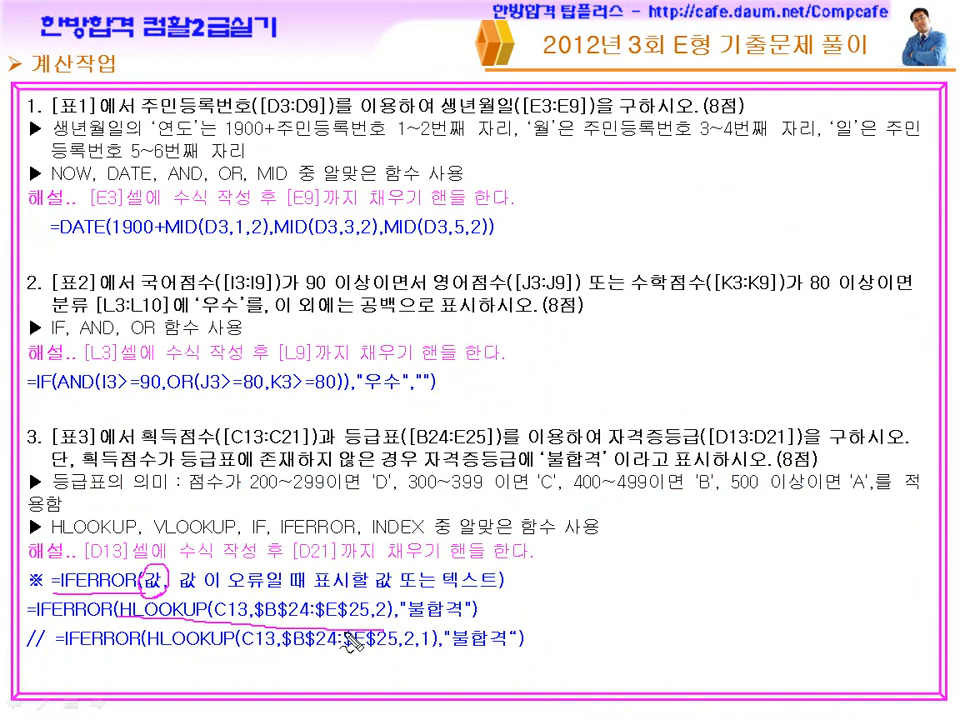
left_click_drag(119, 623, 278, 623)
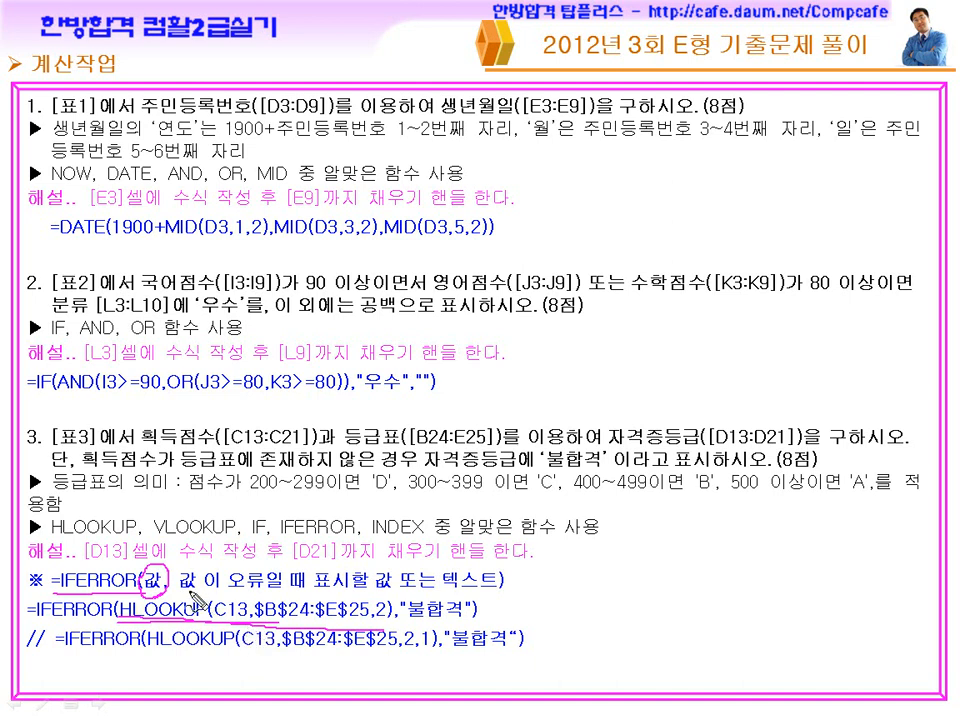
mouse_move(358, 563)
left_mouse_down()
mouse_move(380, 575)
mouse_move(360, 563)
left_mouse_up()
left_click_drag(415, 591, 466, 593)
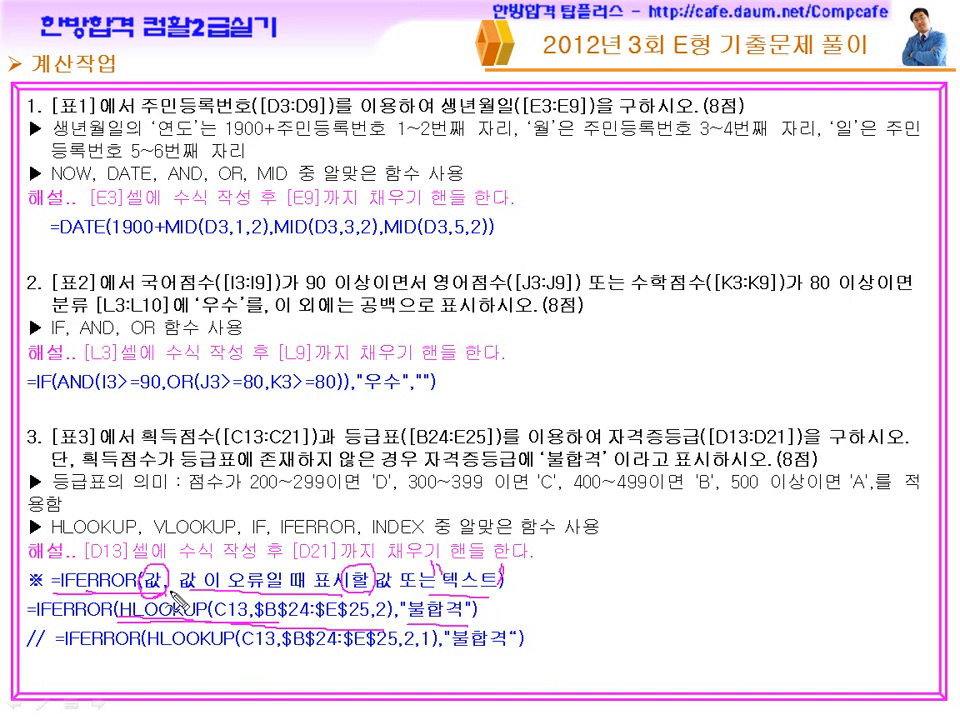
left_click_drag(218, 601, 230, 613)
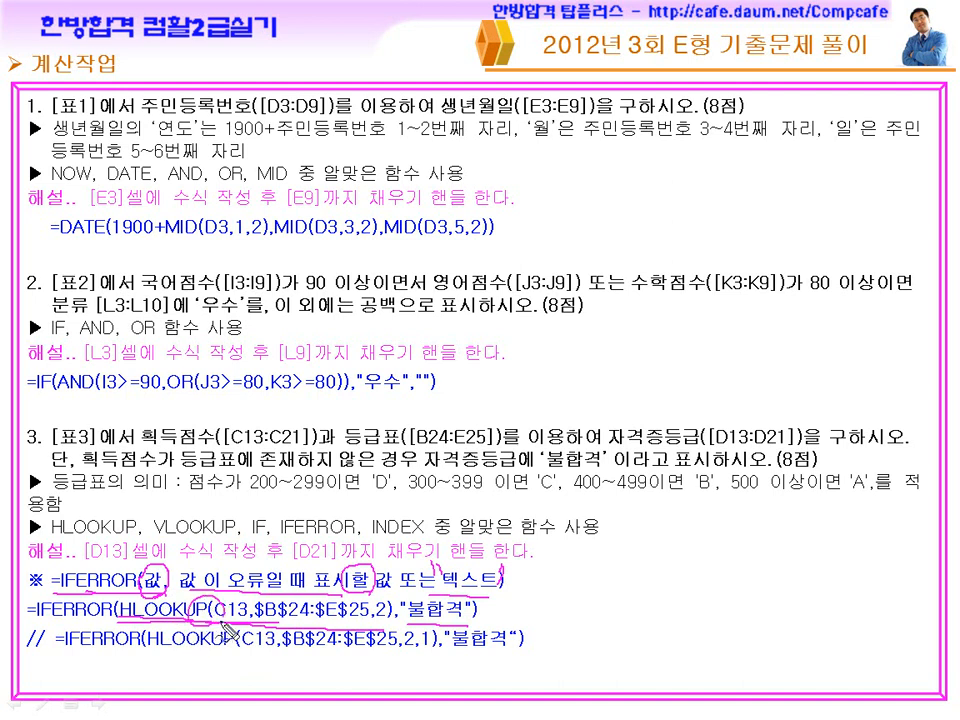
left_click_drag(445, 598, 440, 612)
key("e")
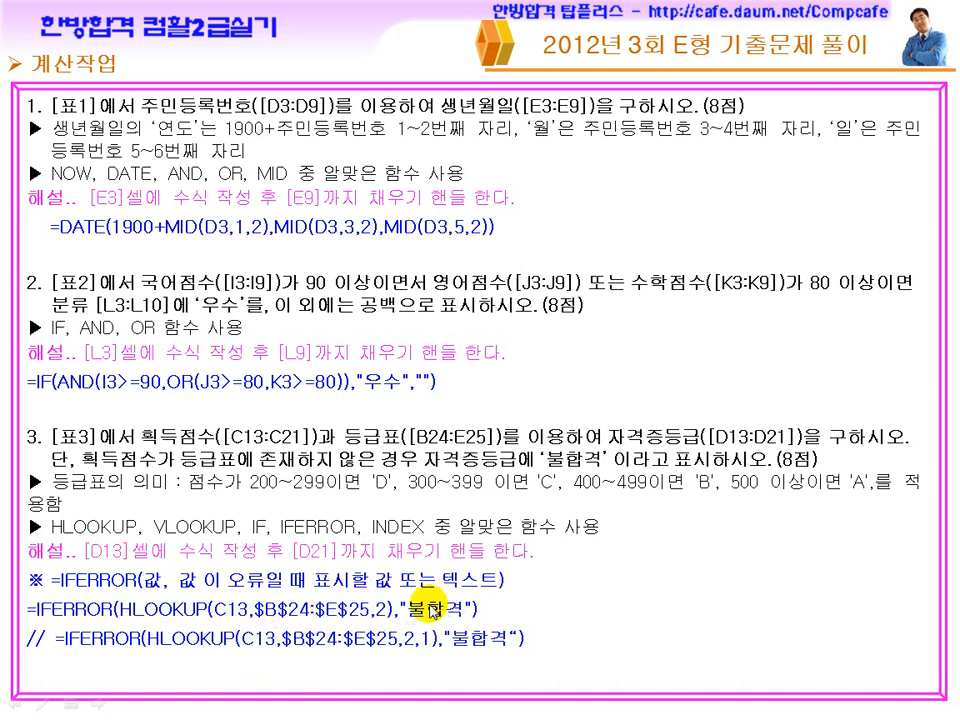
Switch back to the Excel workbook and insert an opening IFERROR( before the HLOOKUP in D13.
key("super")
left_click(620, 702)
left_click(255, 350)
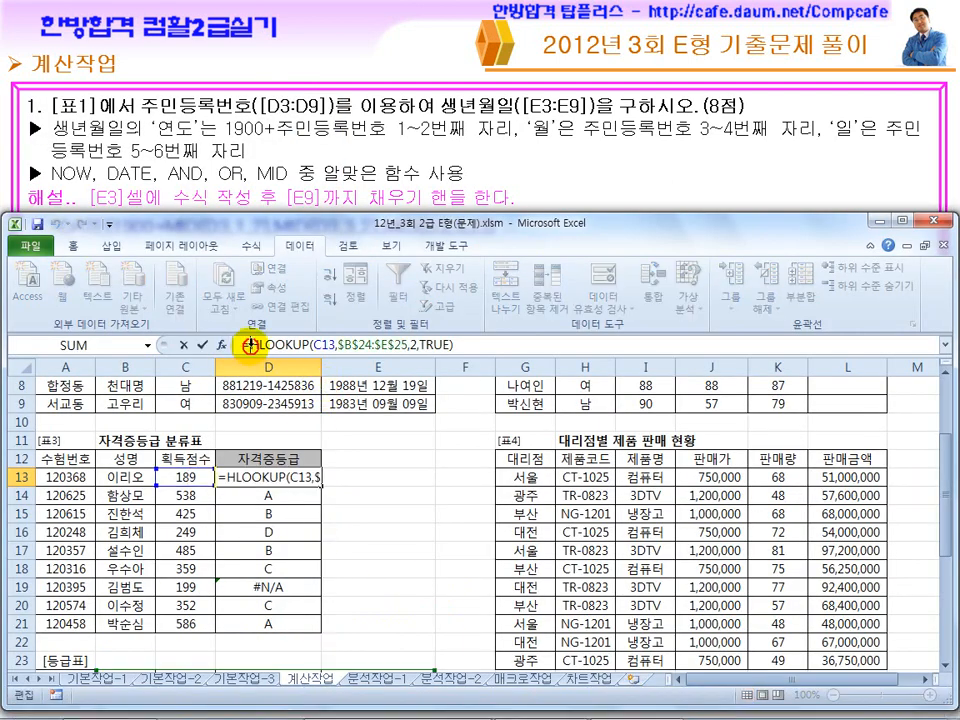
left_click(535, 704)
left_click(621, 702)
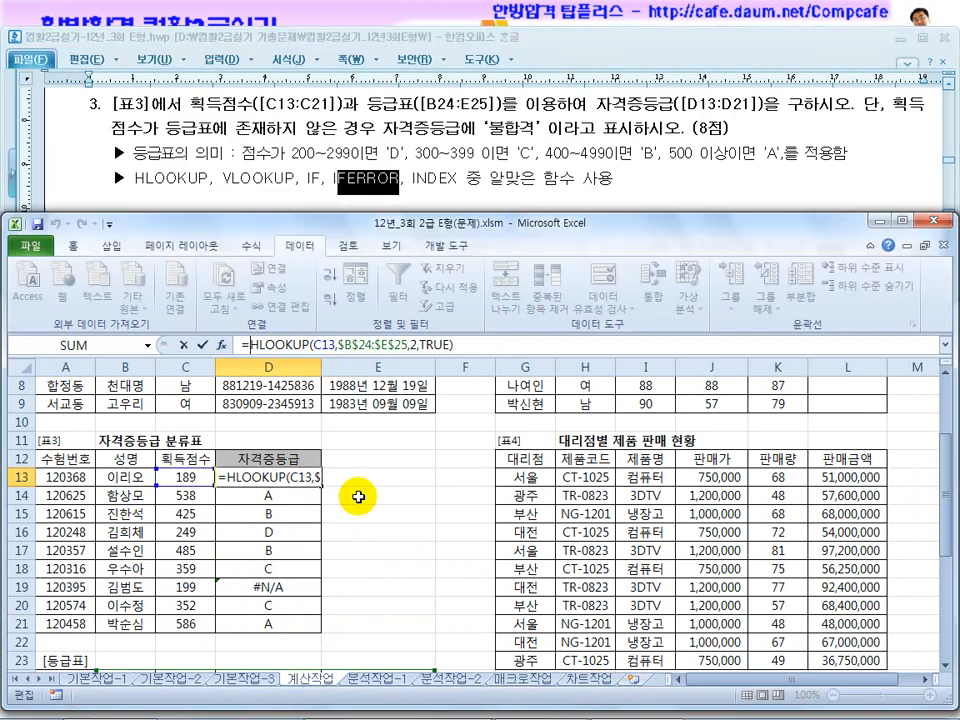
type("iferr")
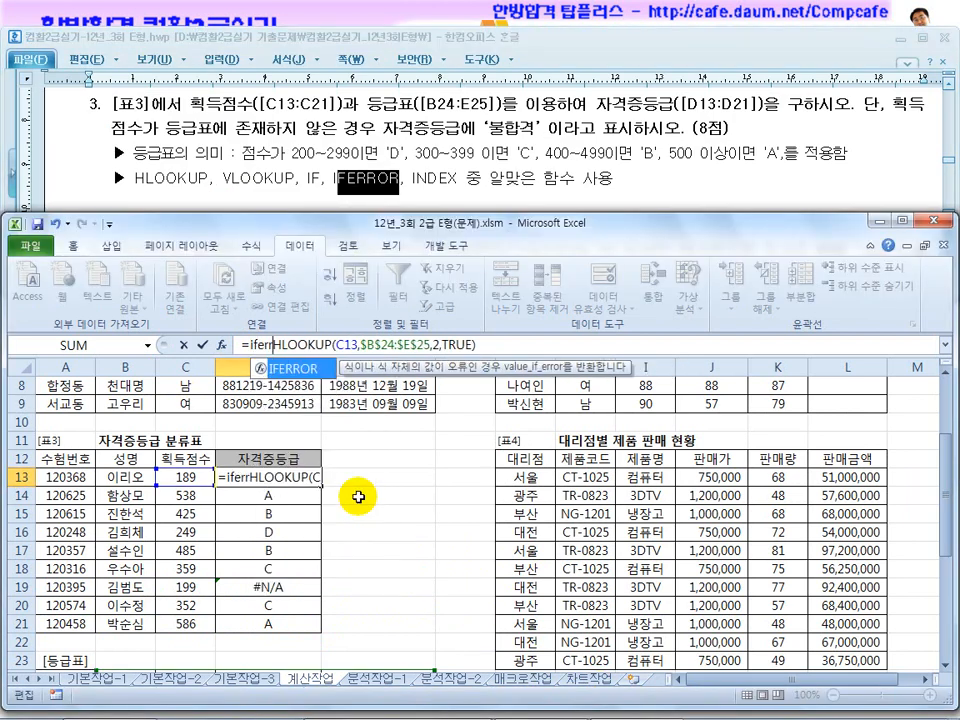
type("or(")
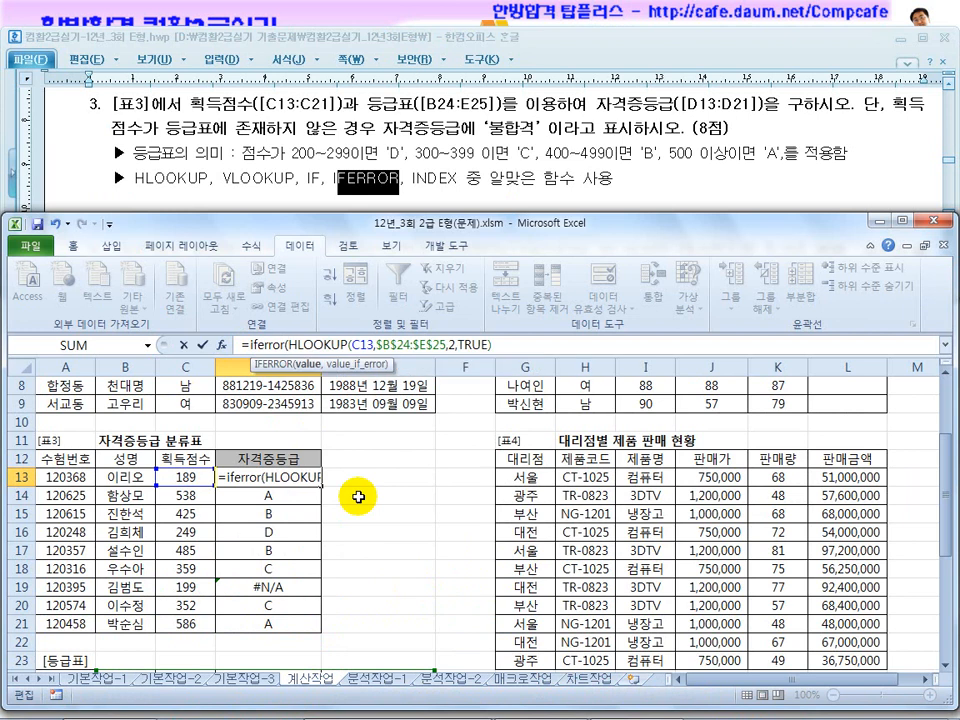
Complete the IFERROR formula in D13 with "불합격" as the value shown on error.
left_click_drag(313, 344, 505, 344)
left_click(512, 344)
type(",")
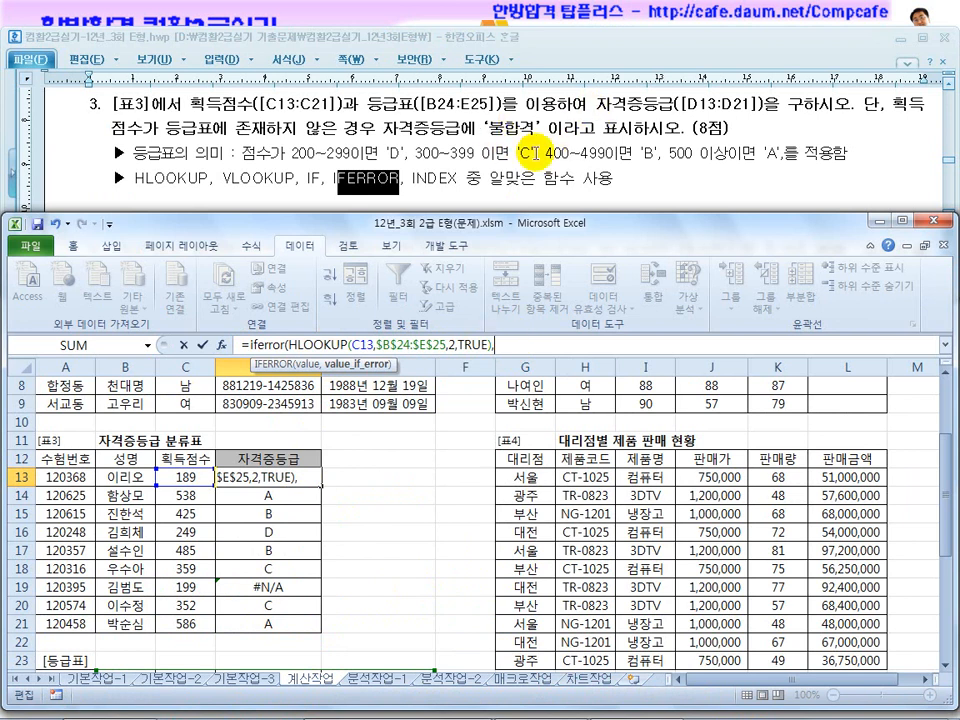
type("\"불합겨")
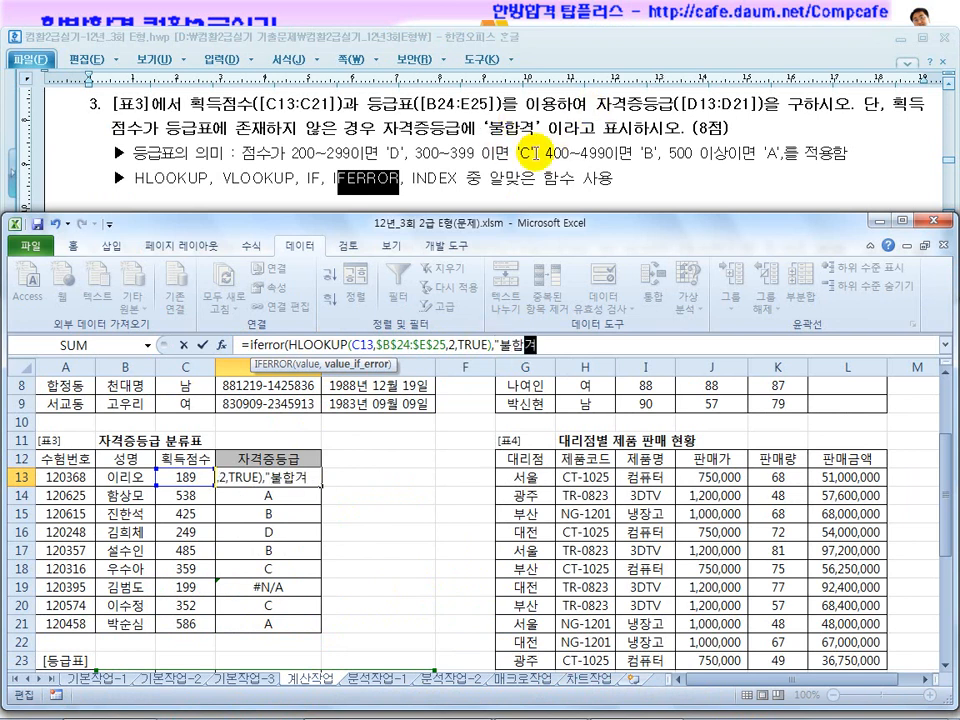
type("\")")
key("Return")
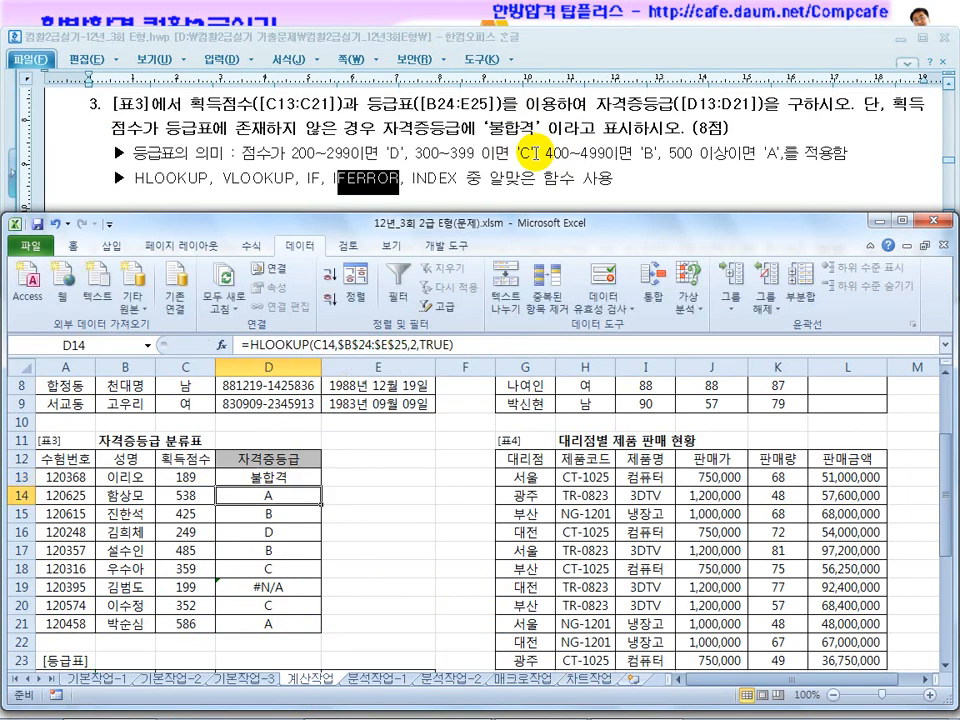
Fill the IFERROR formula in D13 down through D21.
left_click(303, 481)
left_click_drag(303, 481, 322, 634)
left_click(371, 590)
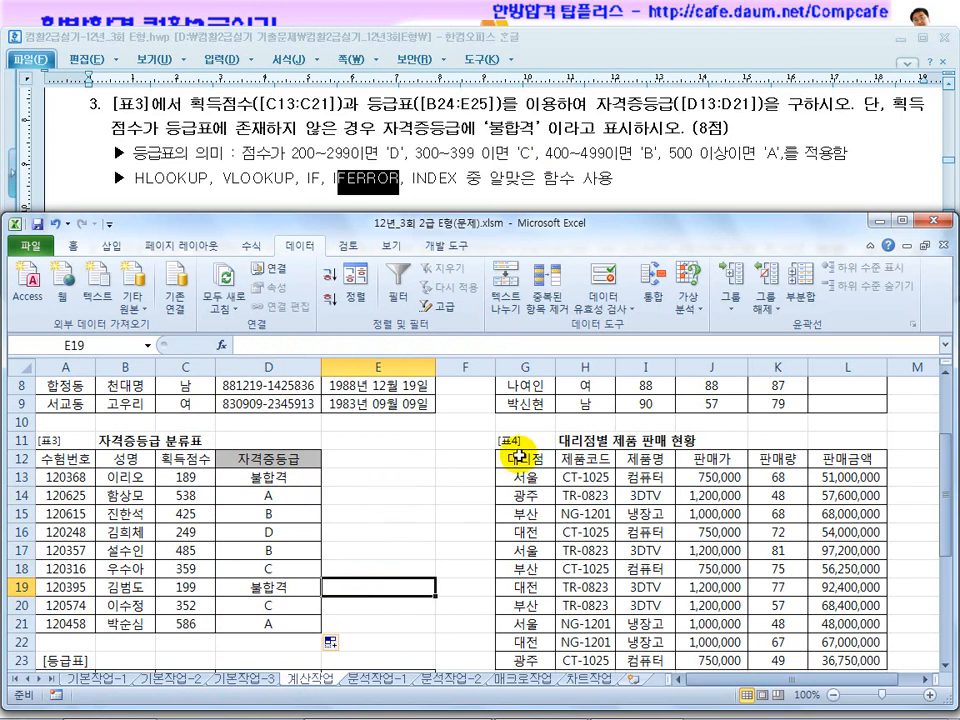
Read question 4 in the exam document, examining the 표4 conditions and the SUMIF, SUMIFS, COUNTIF and COUNTIFS options.
left_click(525, 155)
scroll(525, 155, "down", 3)
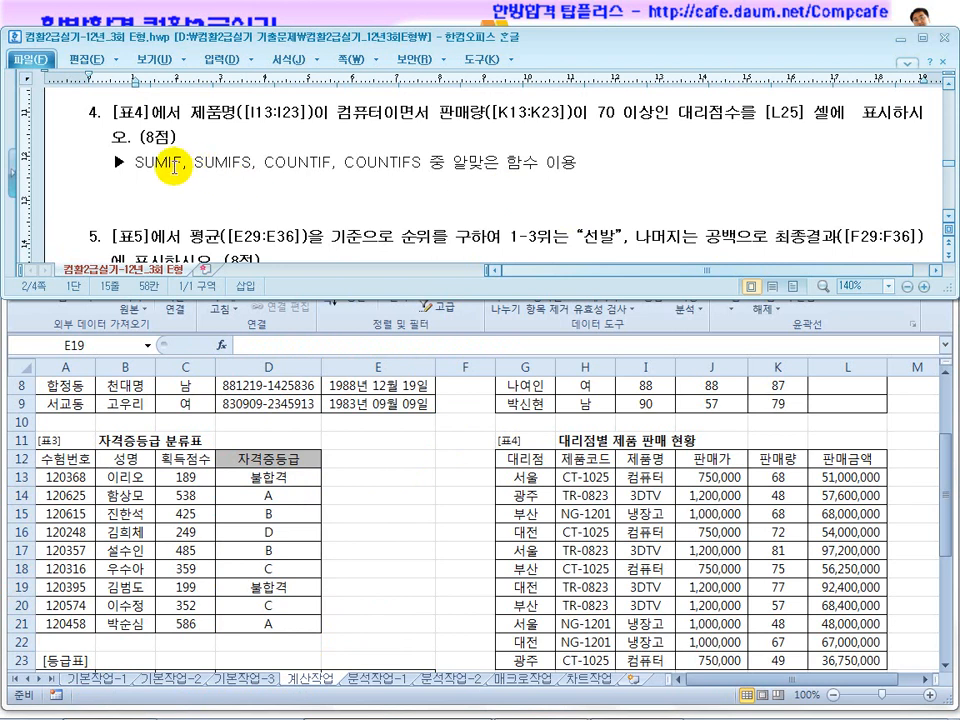
left_click_drag(337, 113, 651, 110)
left_click_drag(737, 115, 722, 117)
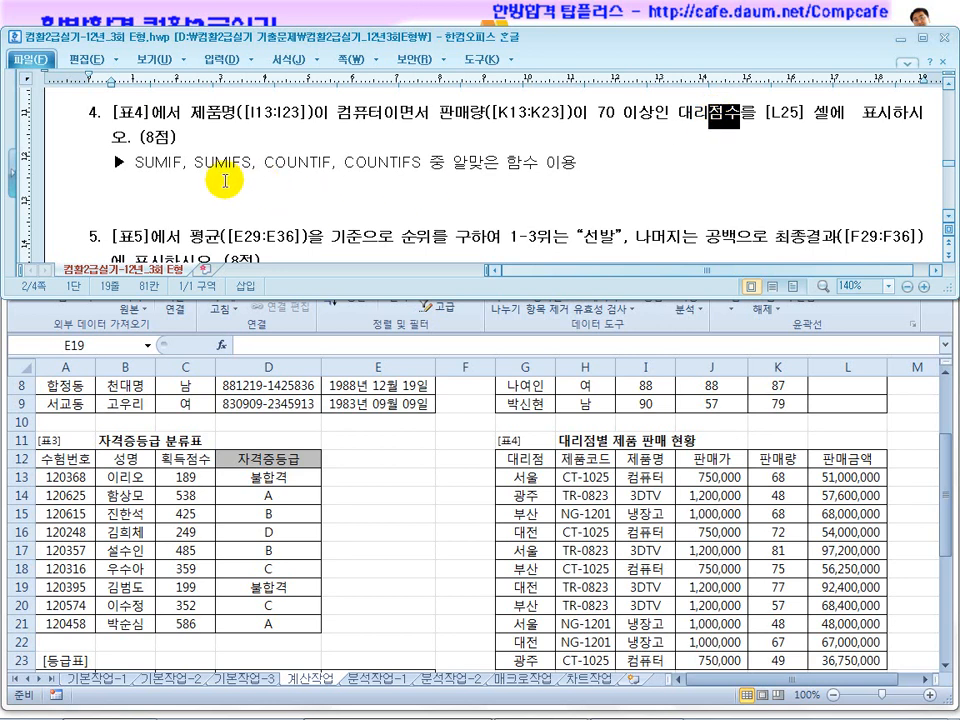
left_click_drag(184, 166, 137, 166)
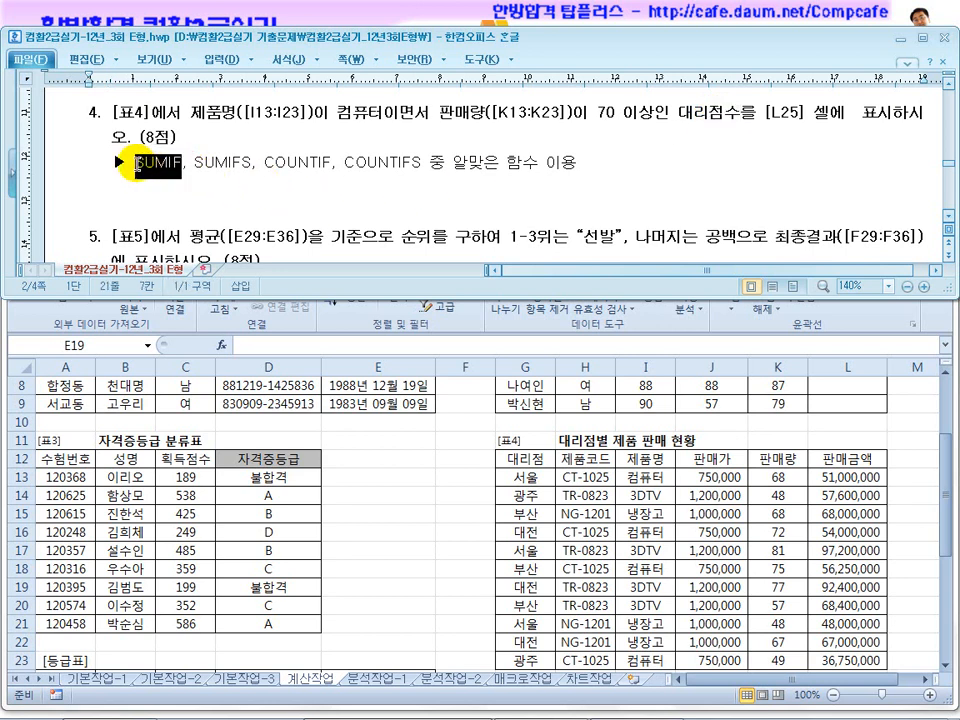
left_click_drag(251, 162, 196, 161)
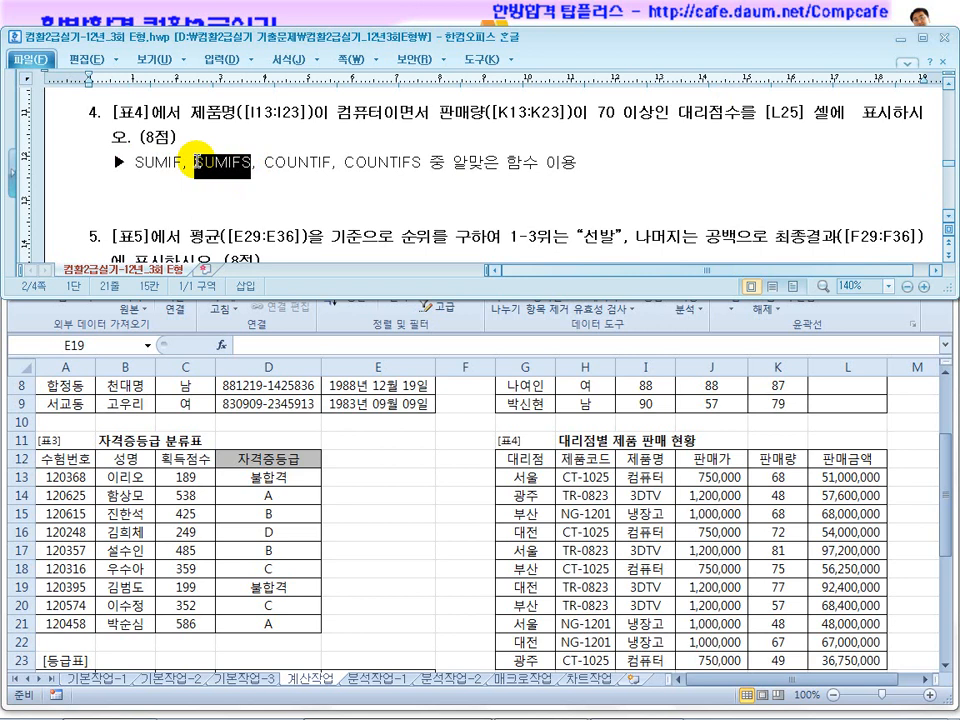
left_click_drag(331, 162, 265, 161)
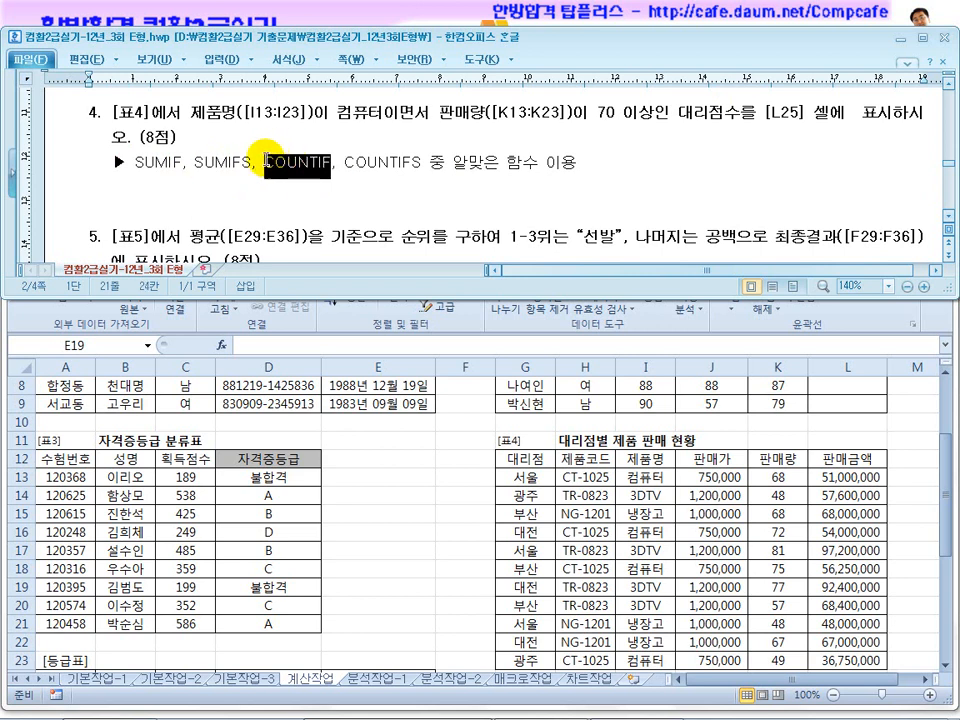
left_click_drag(421, 162, 346, 162)
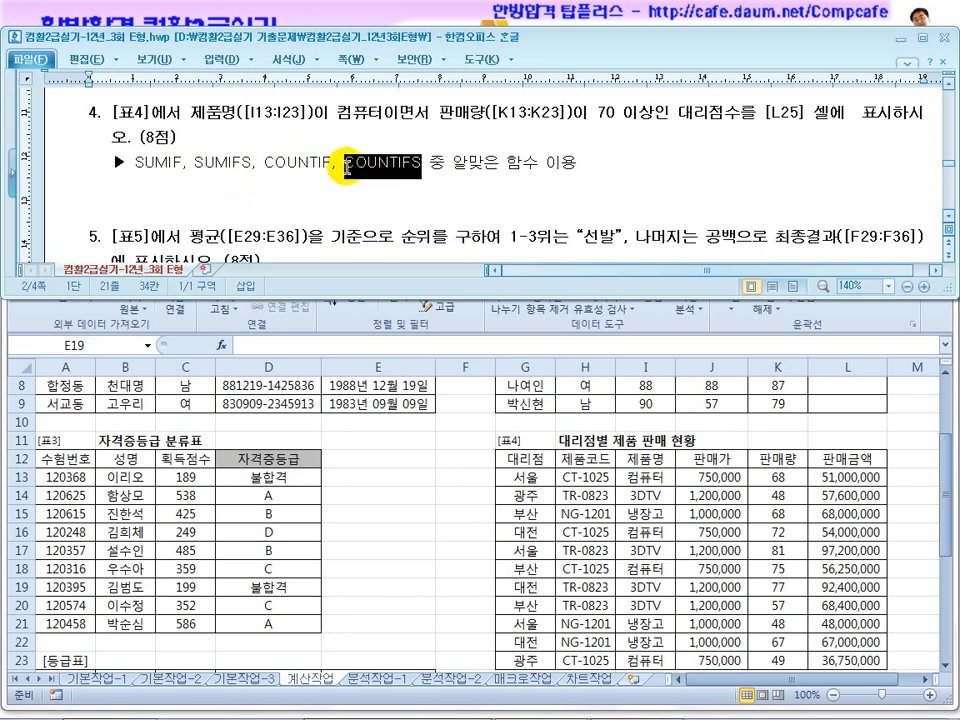
left_click_drag(753, 112, 667, 112)
left_click_drag(421, 162, 268, 165)
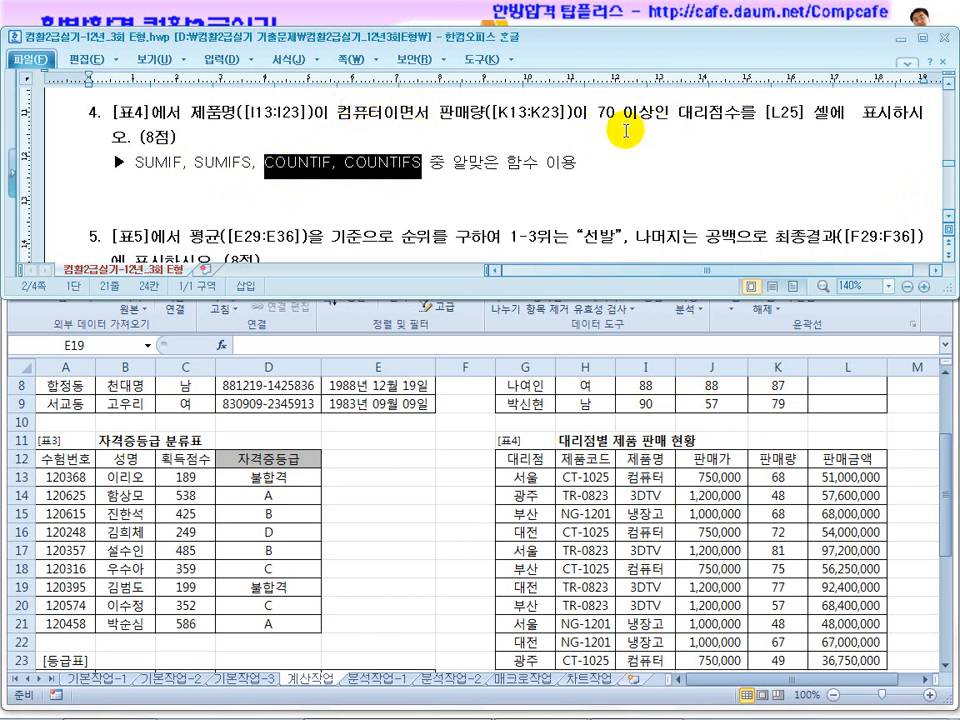
left_click_drag(422, 167, 343, 168)
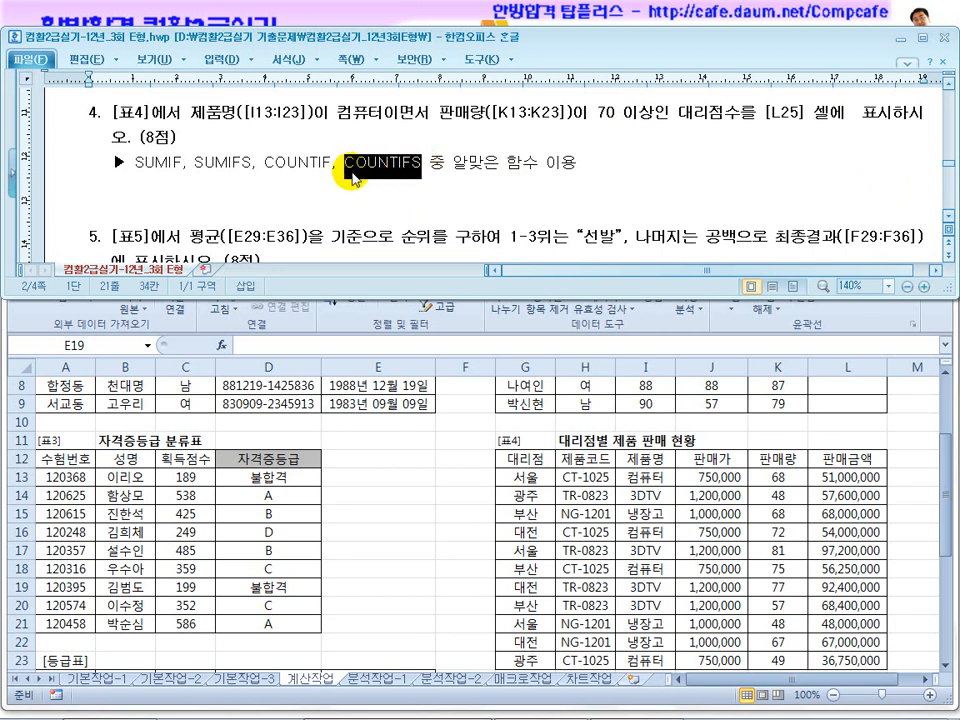
Start a COUNTIFS formula in L25 of the 계산작업 sheet.
left_click(385, 461)
scroll(597, 497, "down", 2)
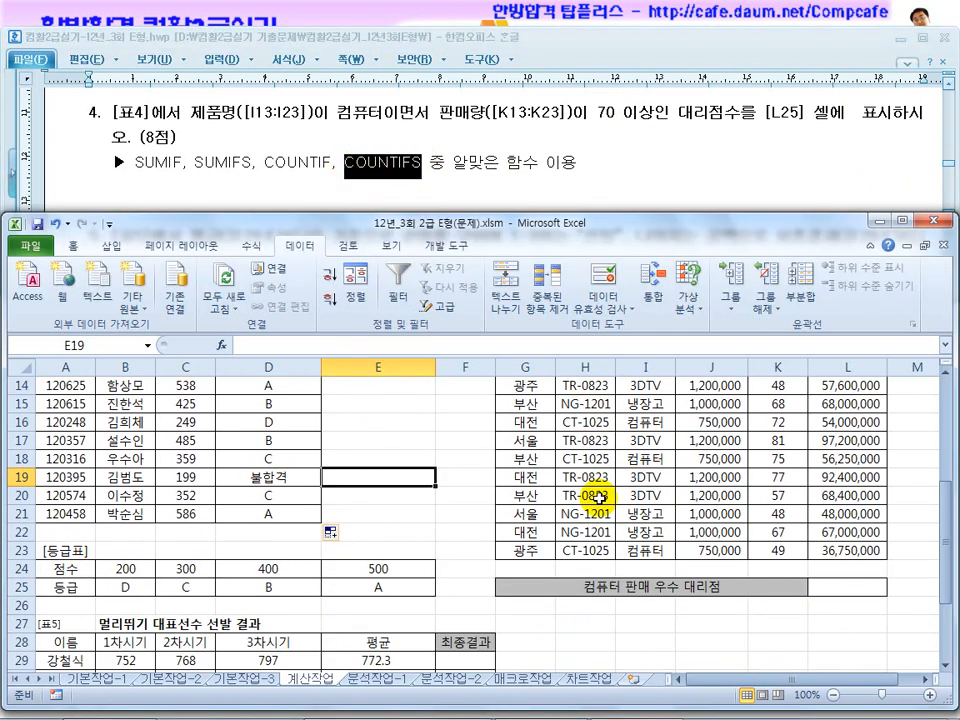
left_click(835, 587)
type("=채ㅕㅜㅅ")
key("BackSpace")
key("BackSpace")
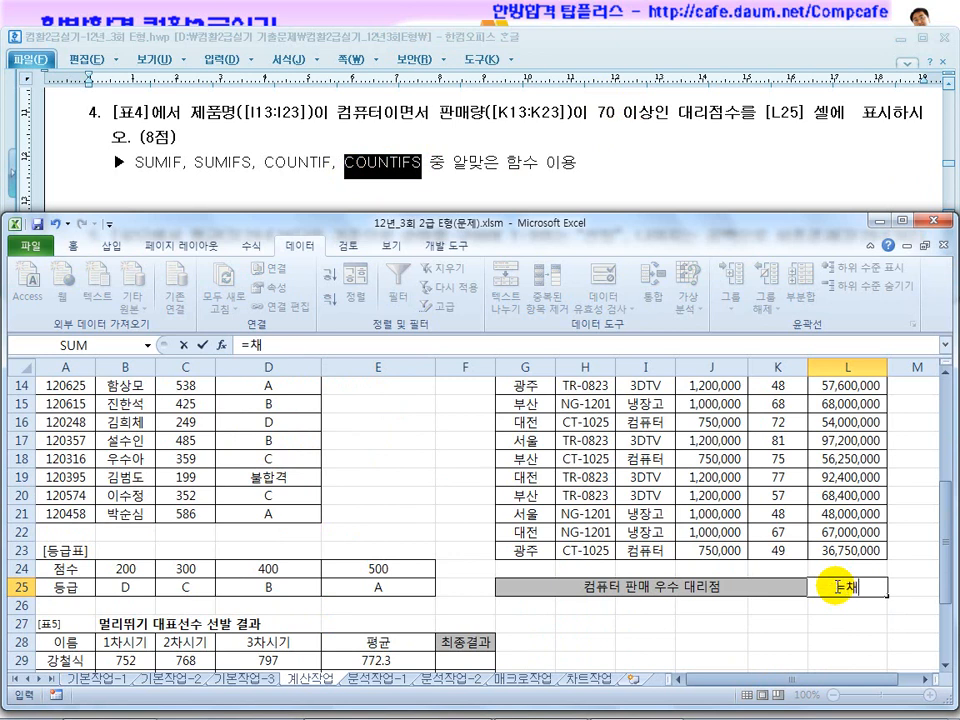
type("countfis")
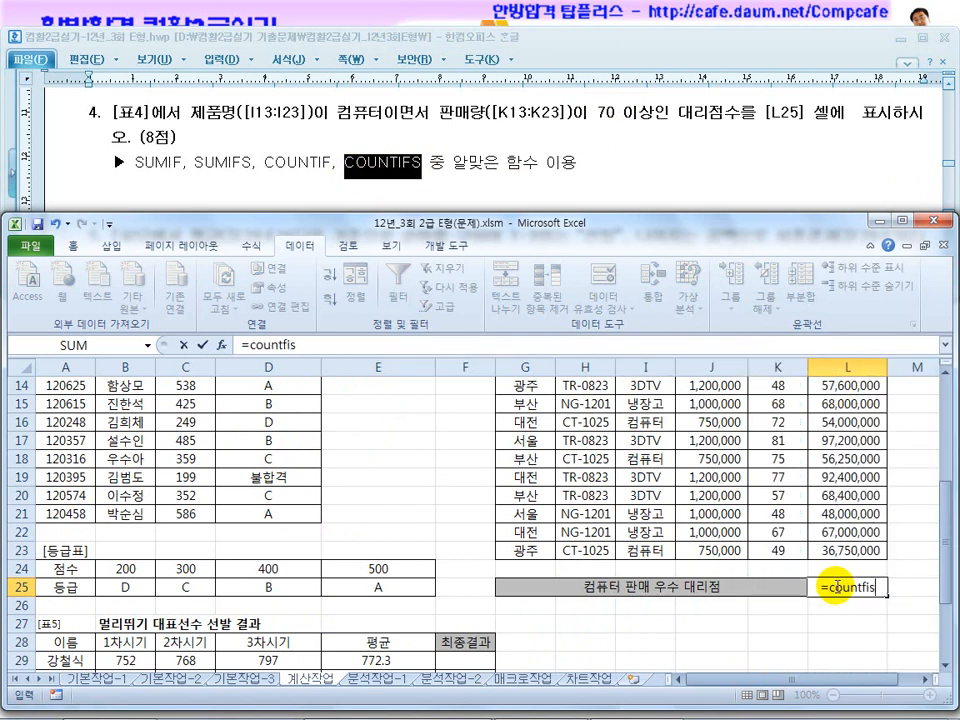
key("BackSpace")
key("BackSpace")
key("BackSpace")
type("ifs(")
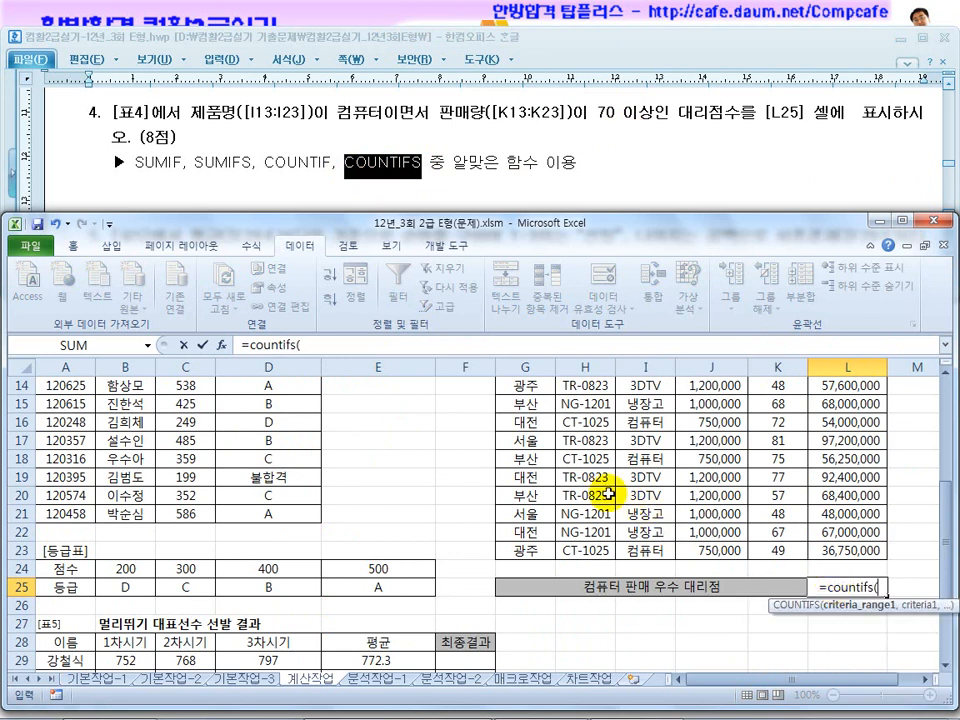
Enter the first COUNTIFS condition in L25: absolute 제품명 range $I$13:$I$23 with criterion "컴퓨터".
scroll(637, 519, "up", 1)
scroll(637, 519, "up", 1)
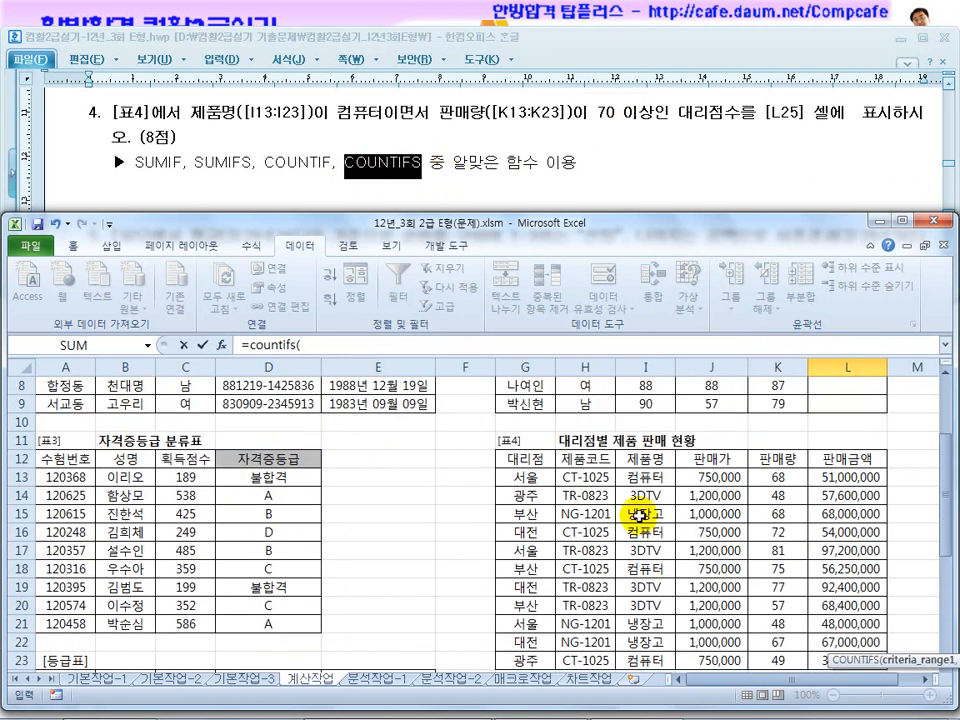
scroll(637, 540, "down", 1)
left_click(646, 422)
left_click_drag(646, 422, 650, 604)
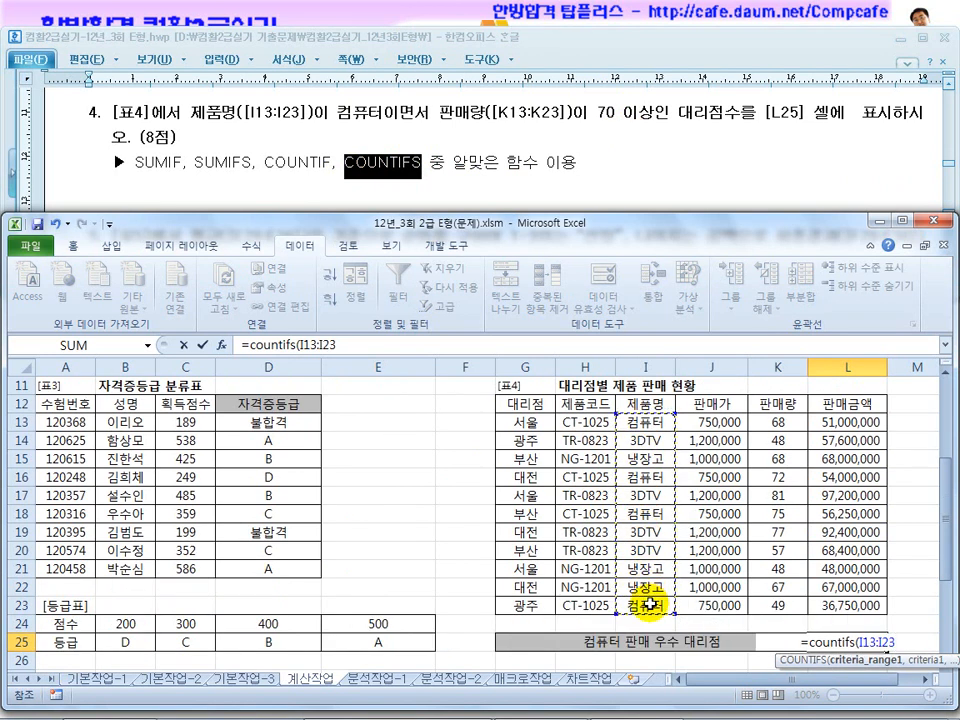
key("F4")
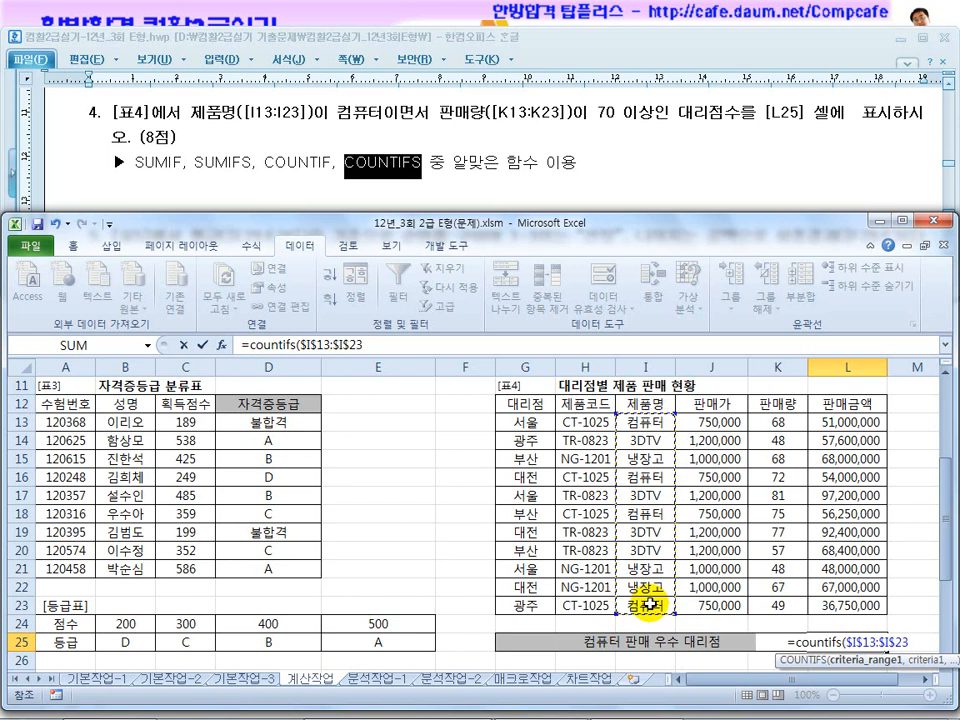
type(",\"컴")
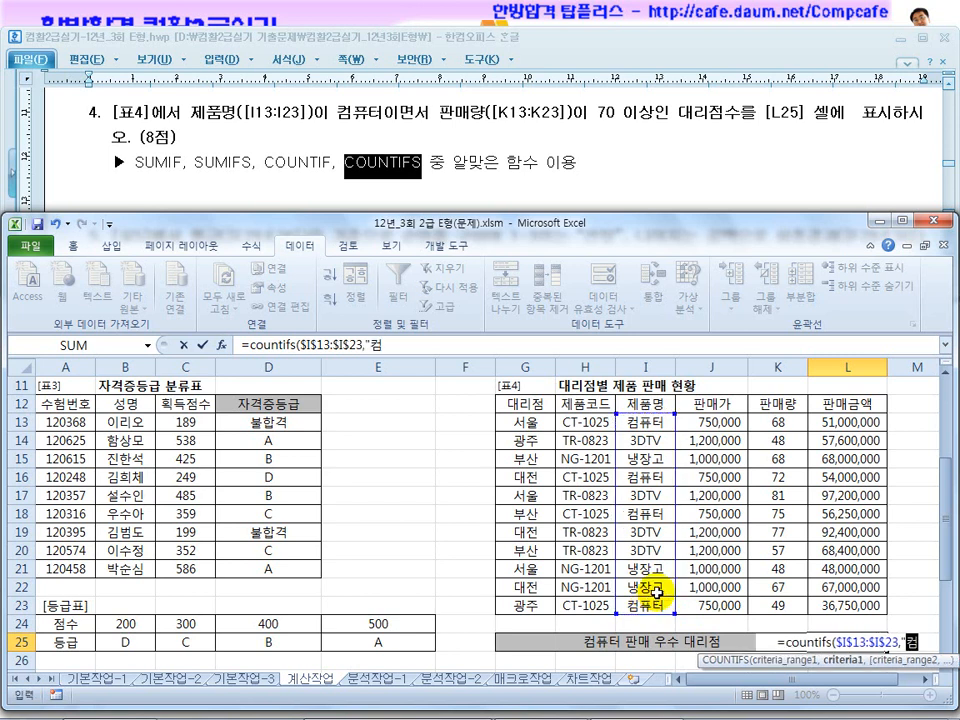
type("퓨터\",")
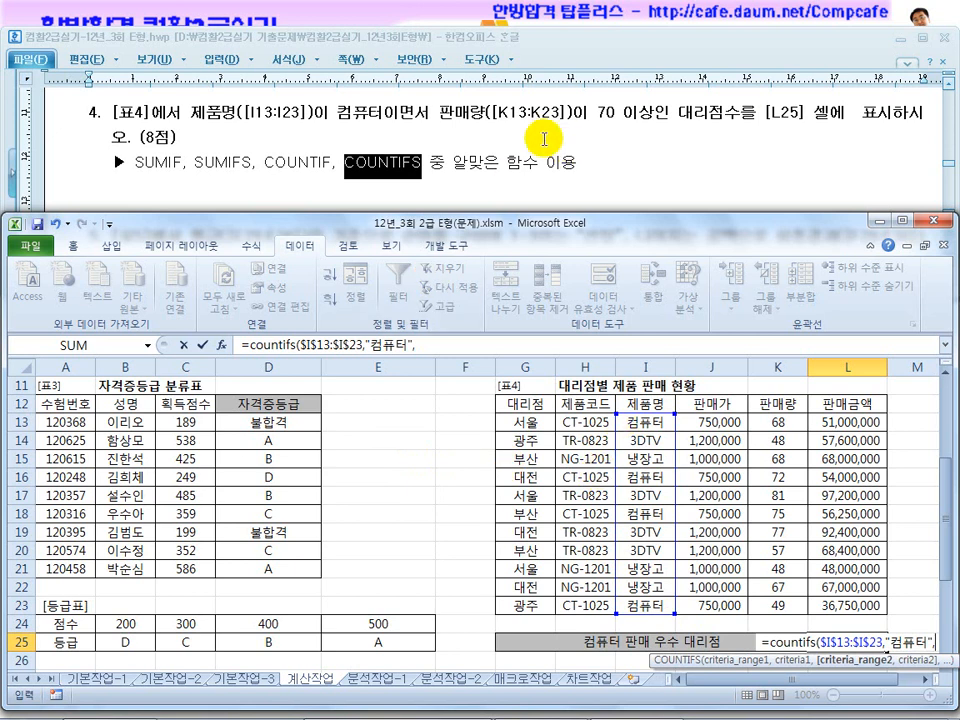
Complete the L25 COUNTIFS with the absolute 판매량 range $K$13:$K$23 and criterion ">=70".
left_click_drag(778, 421, 778, 598)
key("F4")
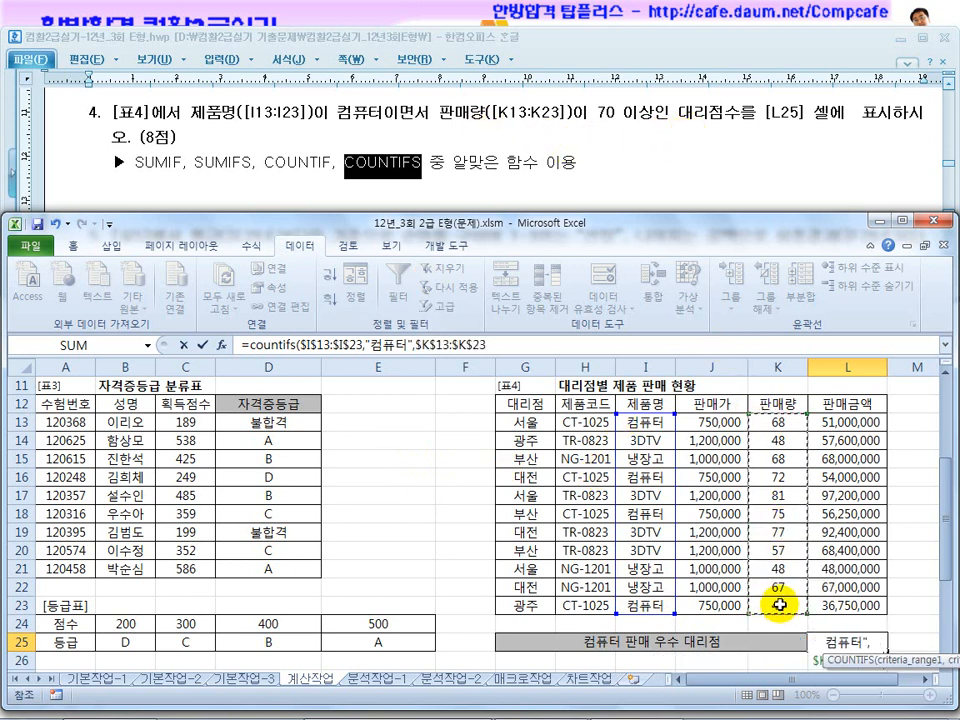
type(",\">=70")
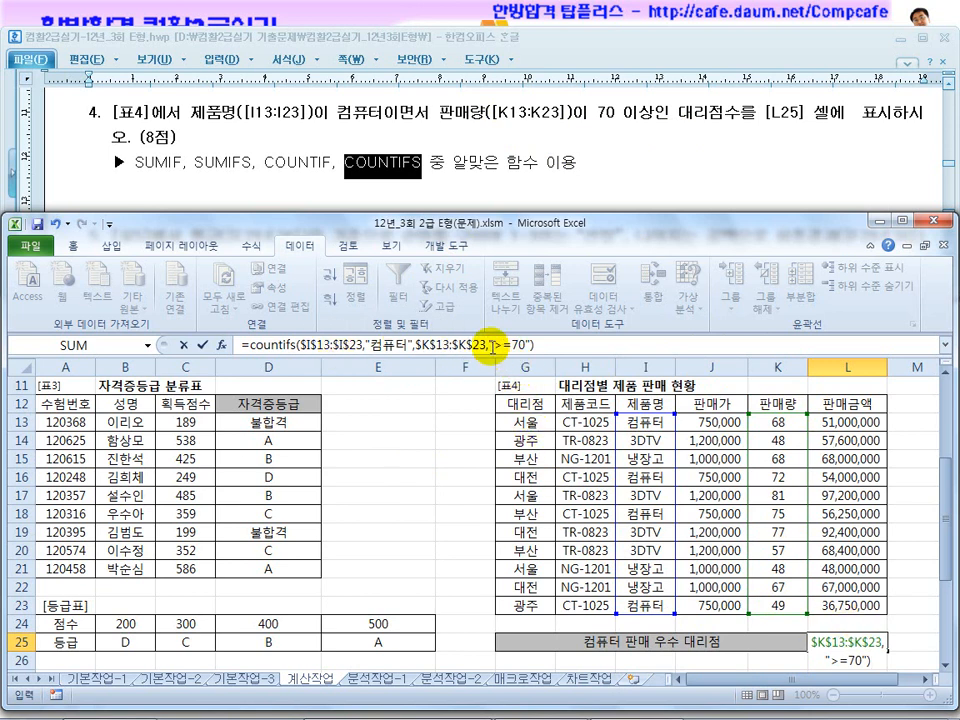
left_click_drag(489, 344, 522, 344)
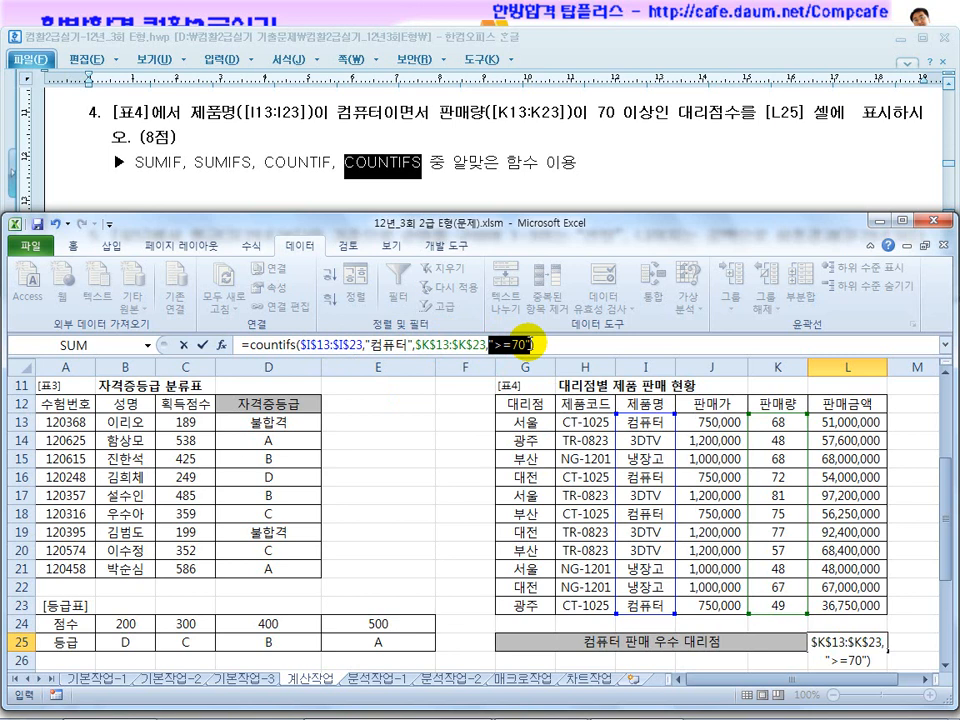
left_click(548, 343)
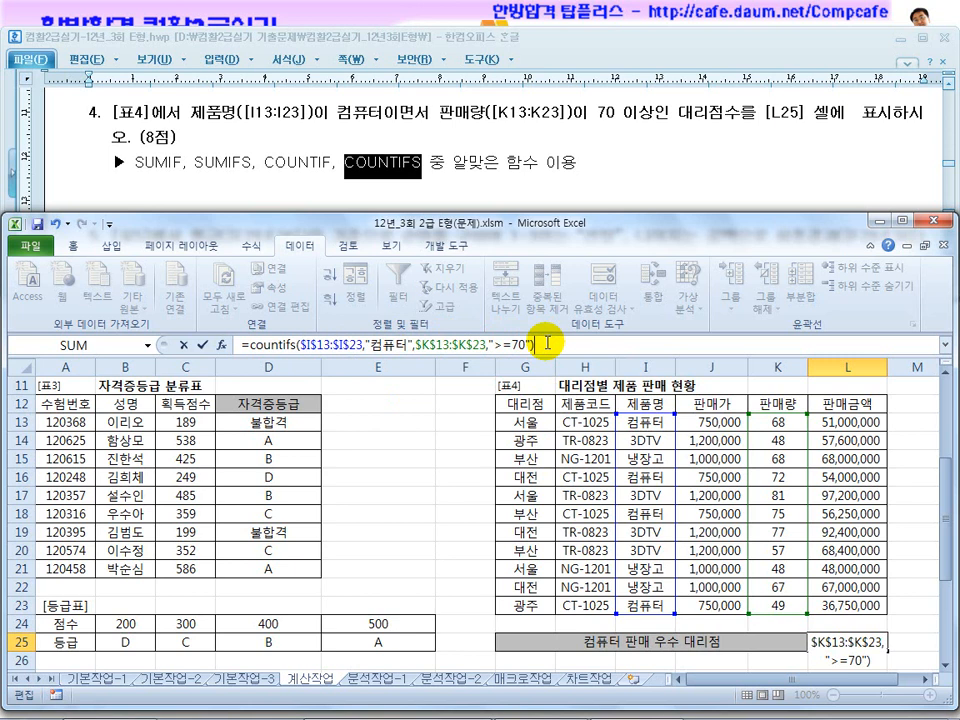
key("Return")
left_click(848, 643)
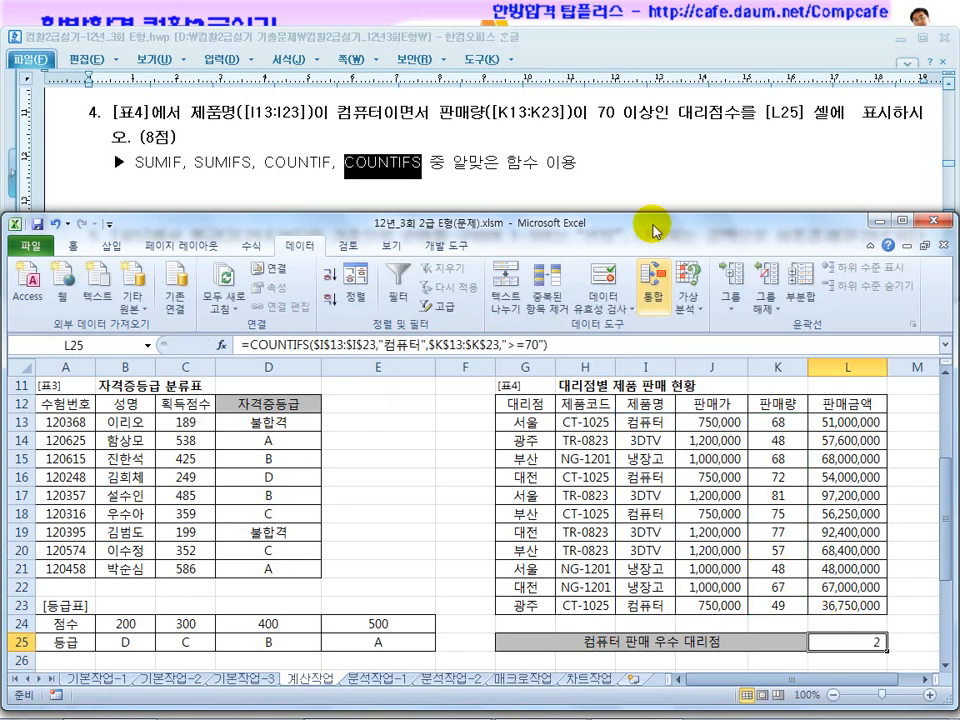
Read question 5 in the exam document, examining the 표5 ranking condition, the "선발" output and the IF and RANK functions.
left_click(624, 156)
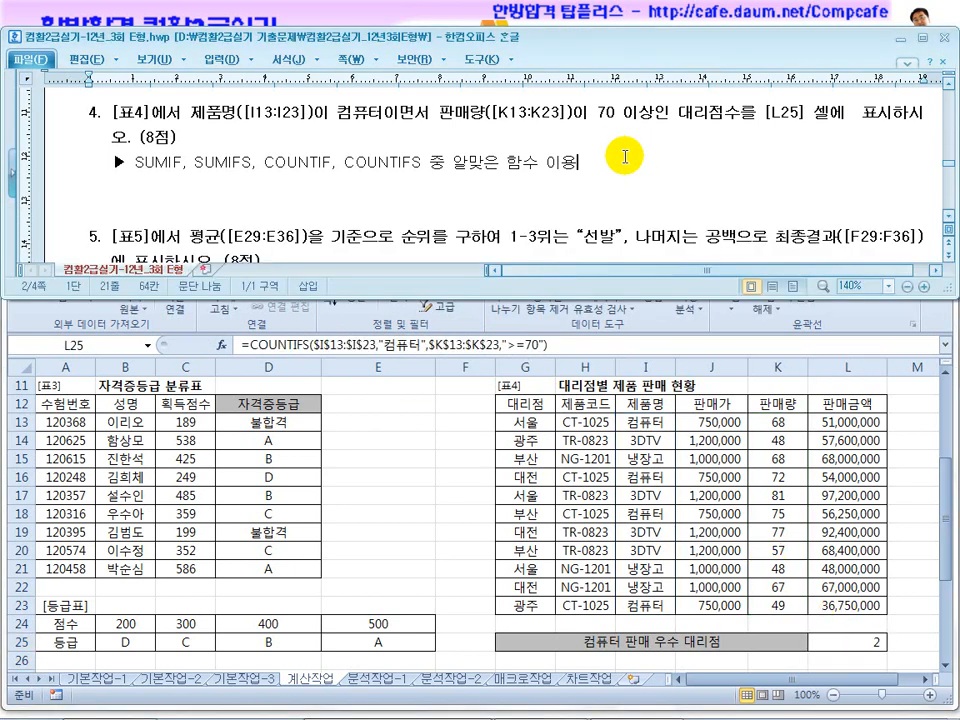
left_click(842, 645)
left_click(443, 154)
scroll(443, 154, "down", 2)
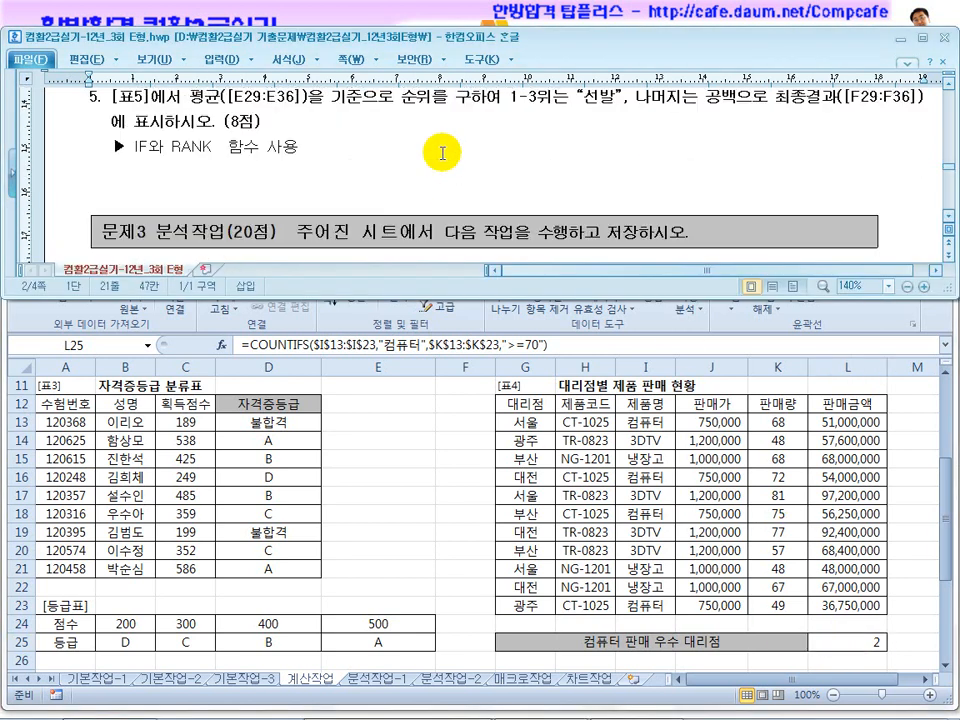
scroll(442, 150, "up", 1)
left_click_drag(346, 166, 519, 166)
left_click_drag(606, 178, 481, 176)
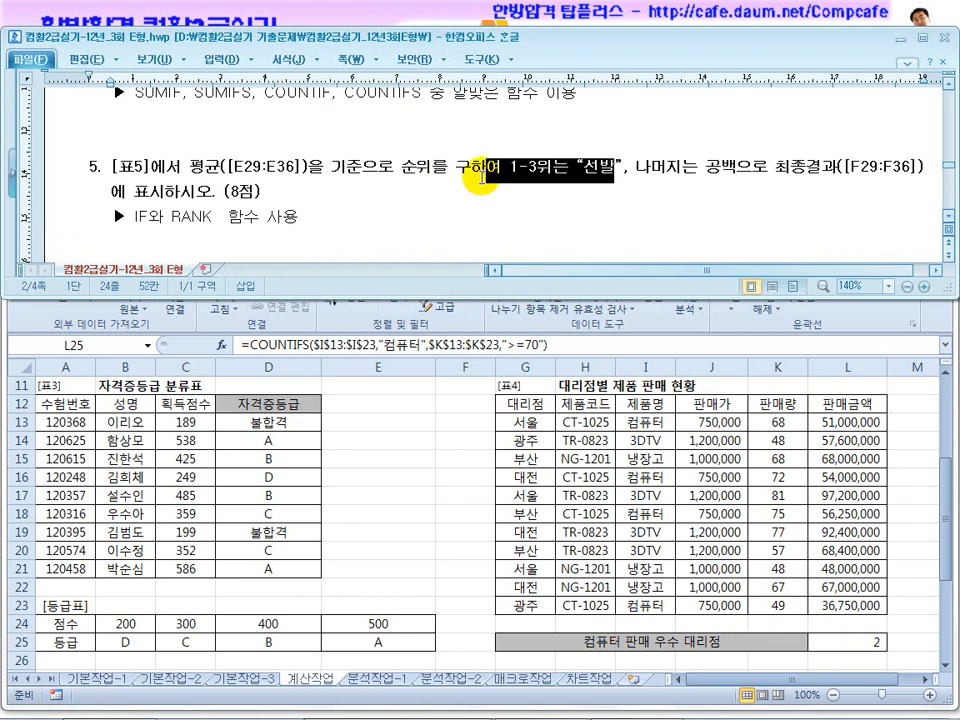
left_click_drag(690, 184, 804, 163)
left_click(535, 207)
left_click_drag(147, 214, 236, 211)
left_click(314, 214)
scroll(325, 216, "up", 1)
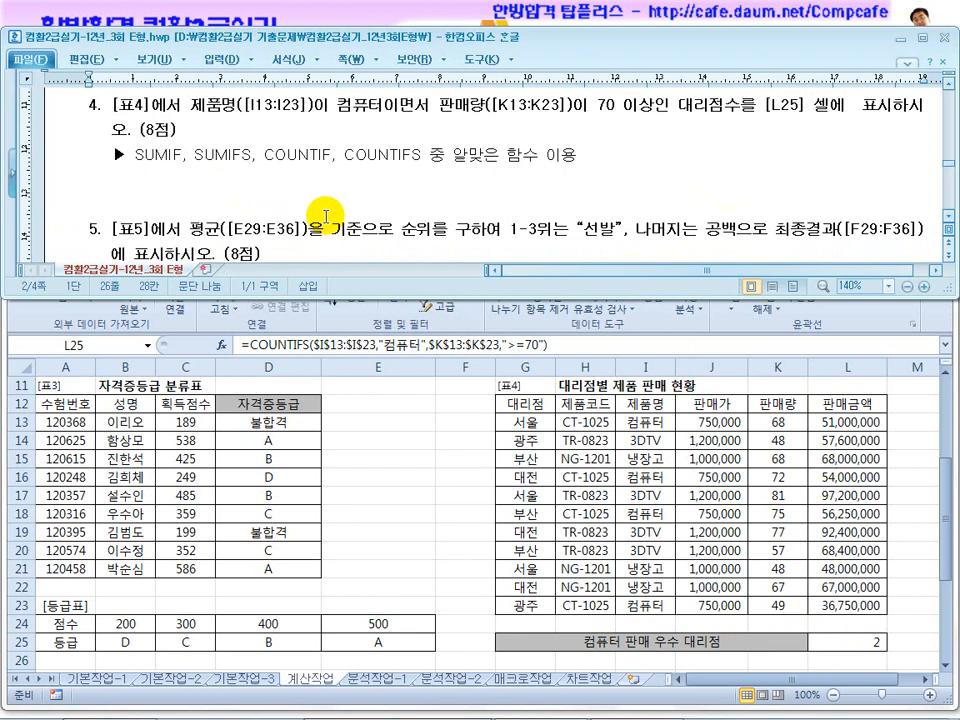
left_click_drag(556, 155, 466, 155)
scroll(438, 178, "down", 1)
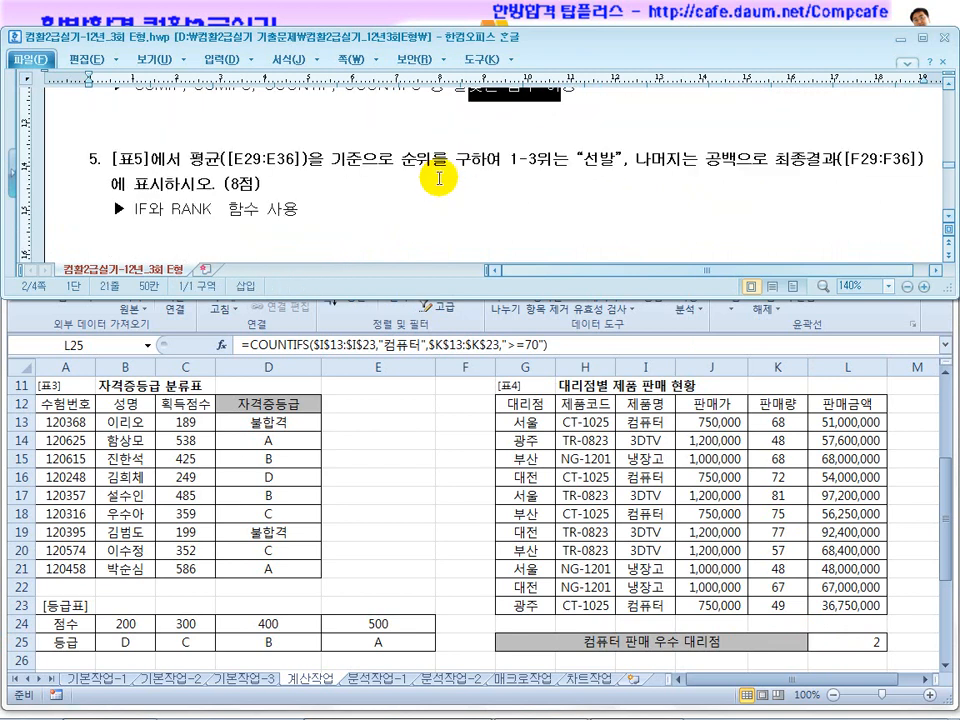
Locate 표5 on the 계산작업 sheet and recheck question 5's ranking condition and its required IF and RANK functions.
left_click_drag(321, 209, 218, 211)
left_click(349, 214)
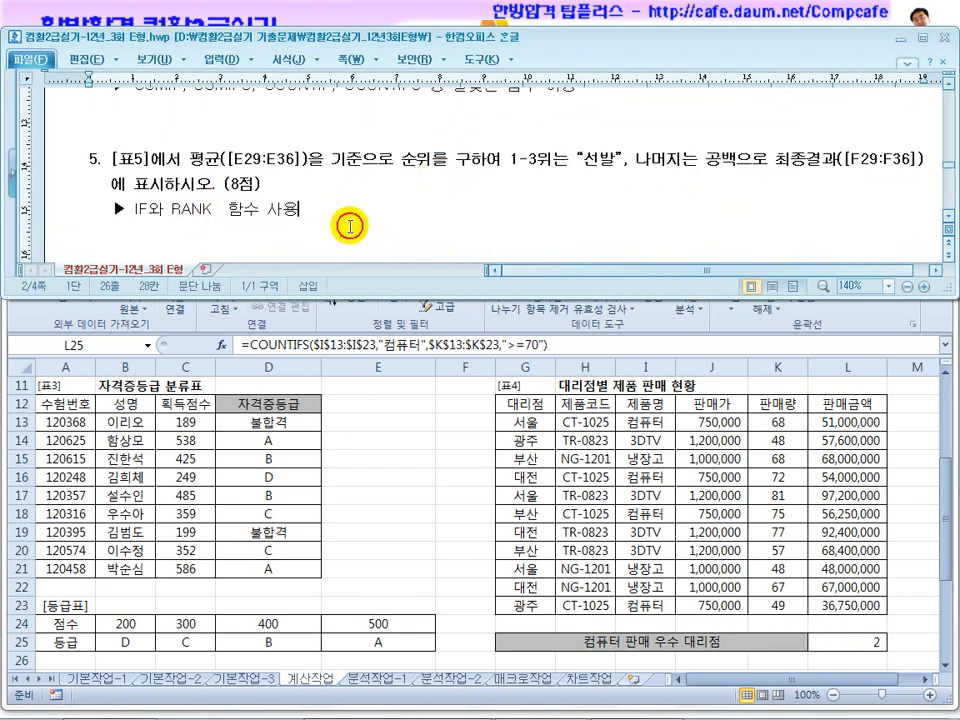
left_click(424, 480)
scroll(426, 483, "down", 2)
scroll(426, 483, "down", 1)
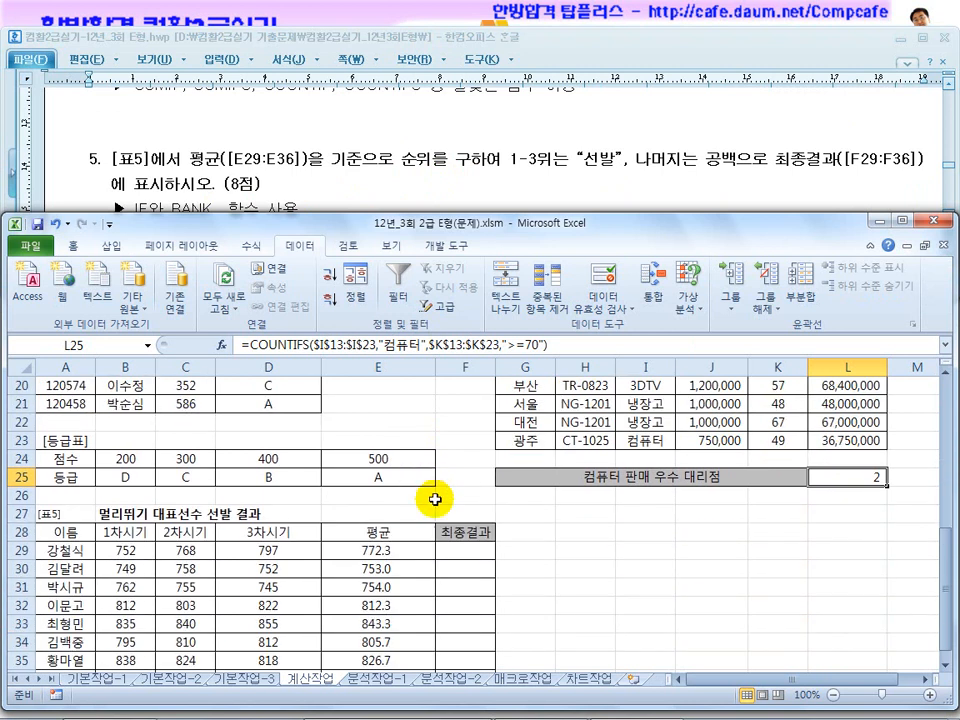
left_click(460, 553)
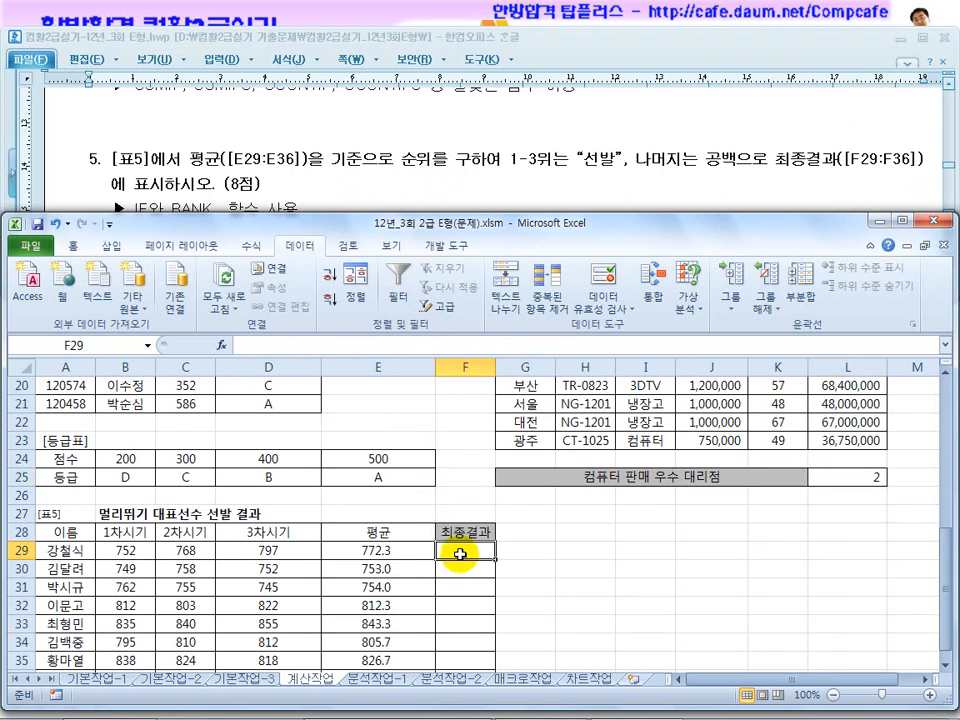
left_click(423, 203)
scroll(945, 225, "down", 1)
scroll(947, 218, "down", 1)
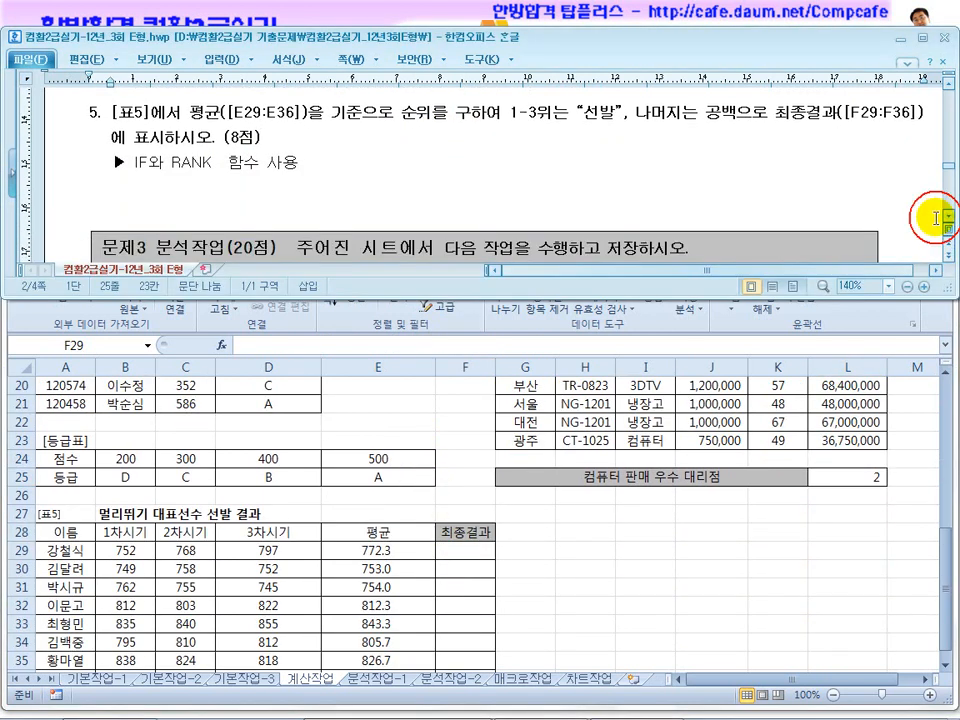
Start a RANK formula in F29 with the 평균 cell E29 as the number to rank.
left_click(466, 548)
type("=ㄱㅁ")
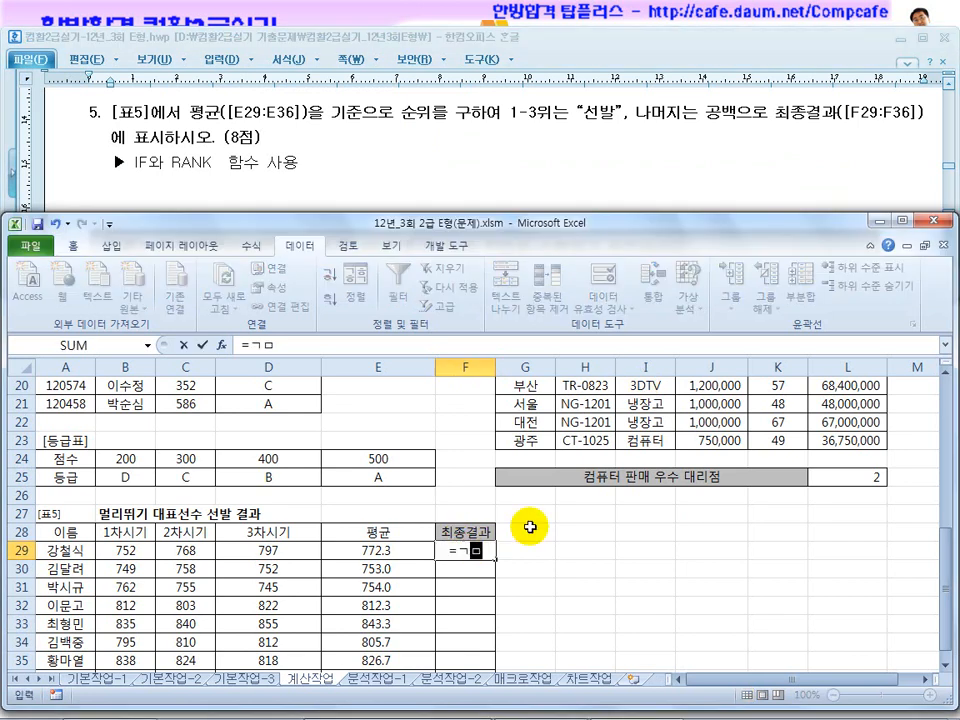
type("rank")
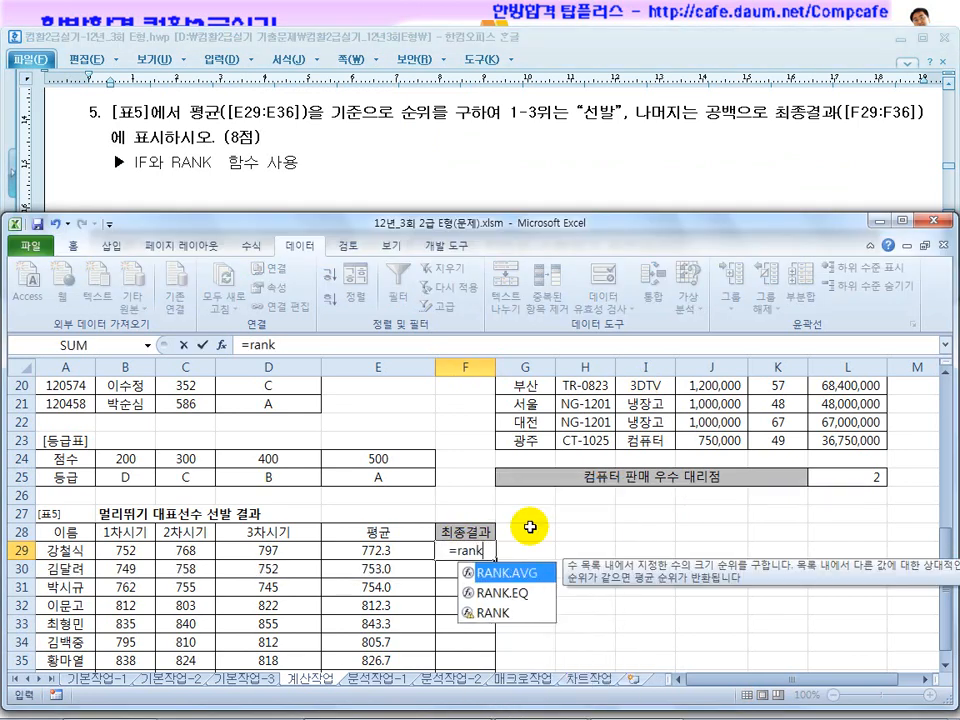
type("(")
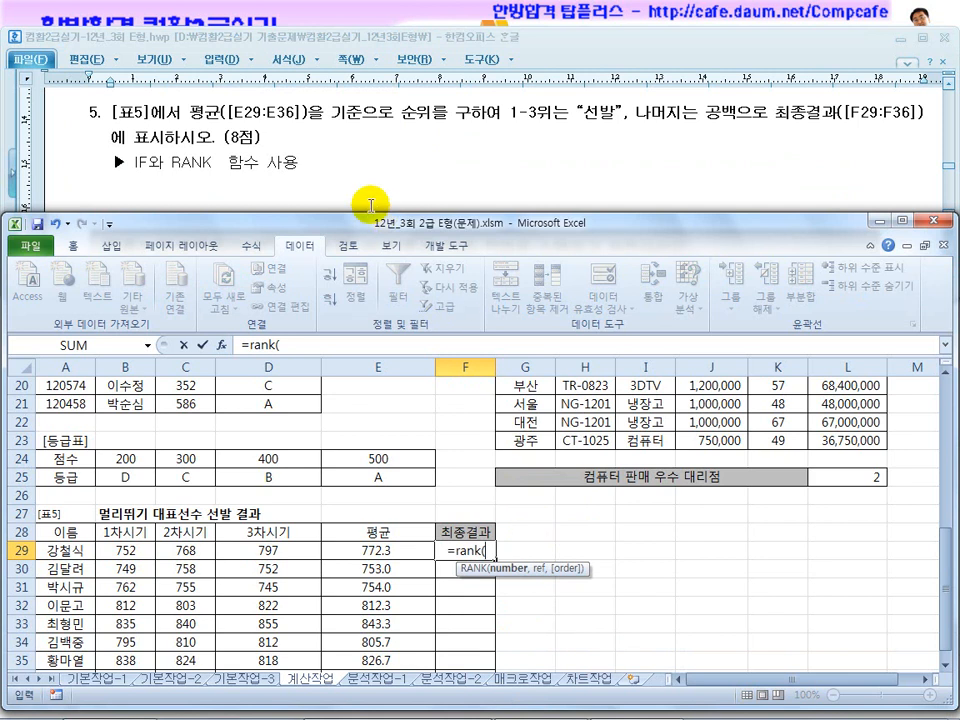
left_click(368, 551)
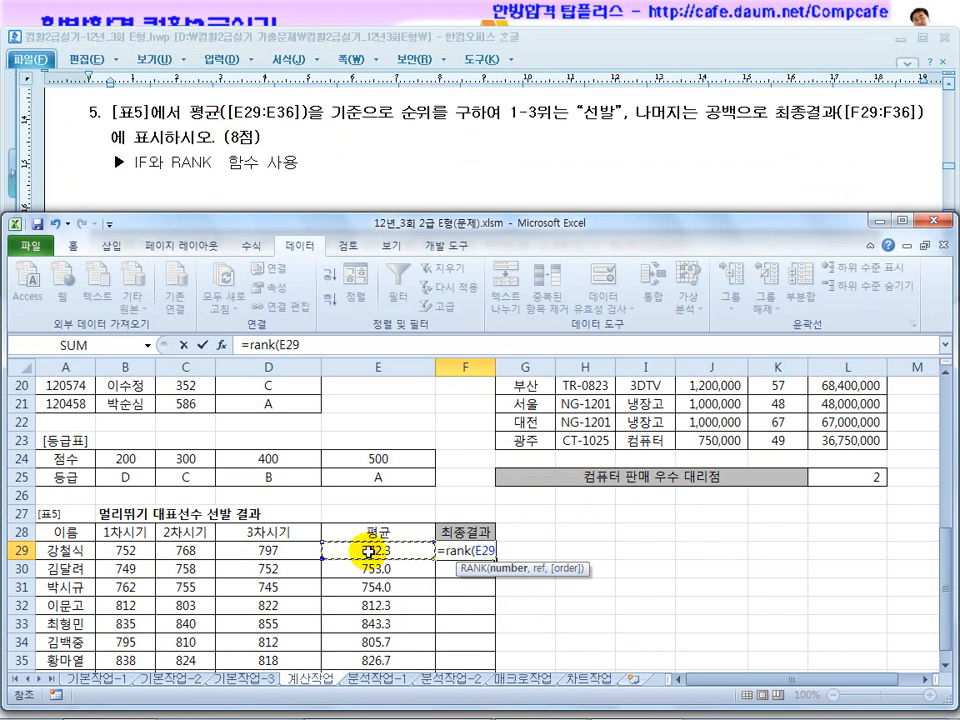
Complete the F29 RANK with the absolute 평균 range $E$29:$E$36, leaving out the order argument.
type(",")
scroll(375, 560, "down", 1)
left_click_drag(368, 493, 365, 622)
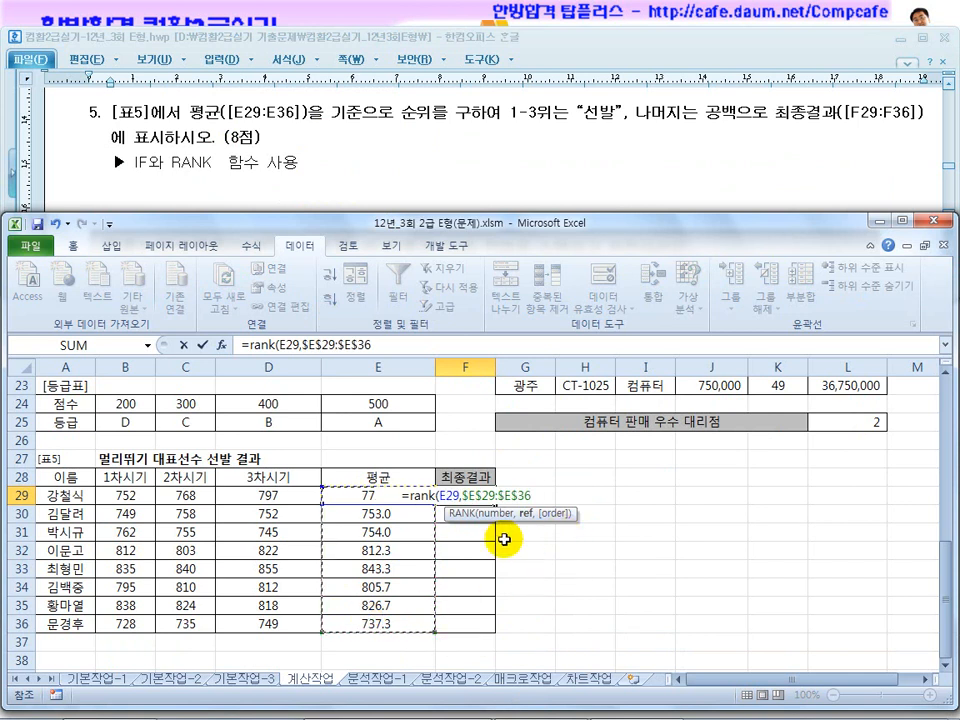
type(",")
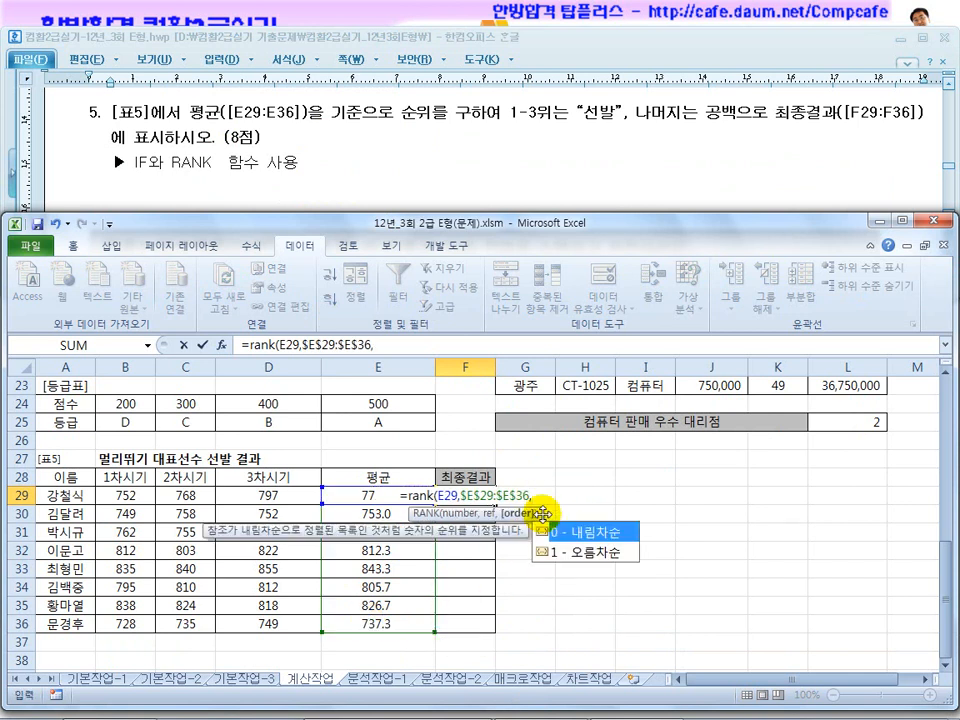
type("0")
key("BackSpace")
key("BackSpace")
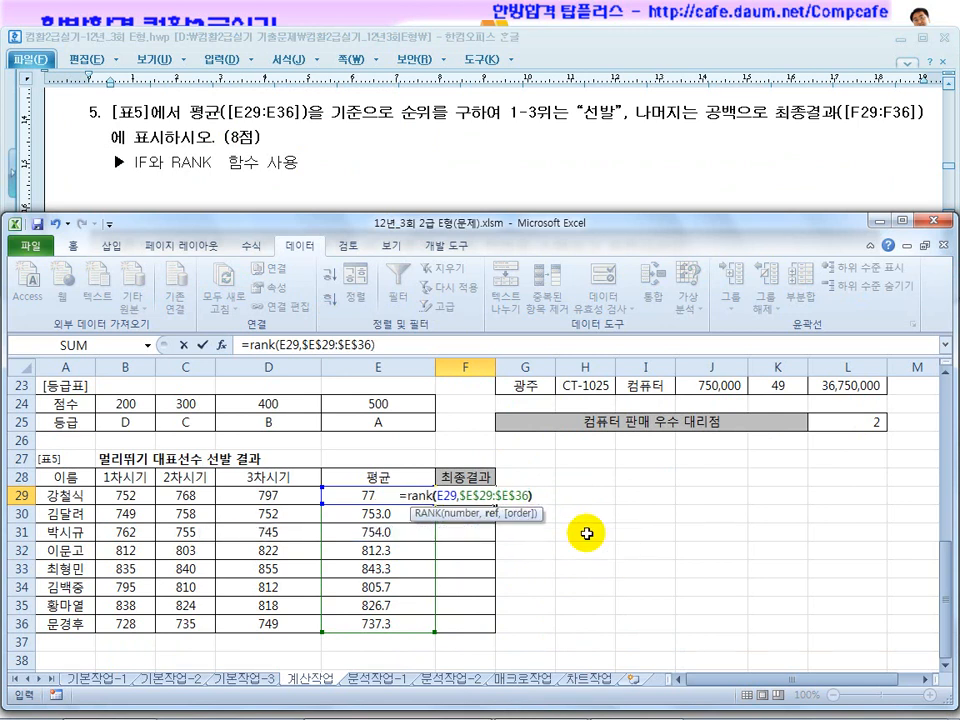
key("Return")
Fill the RANK formula from F29 down to F36 and check the ranks of individual rows.
left_click(480, 496)
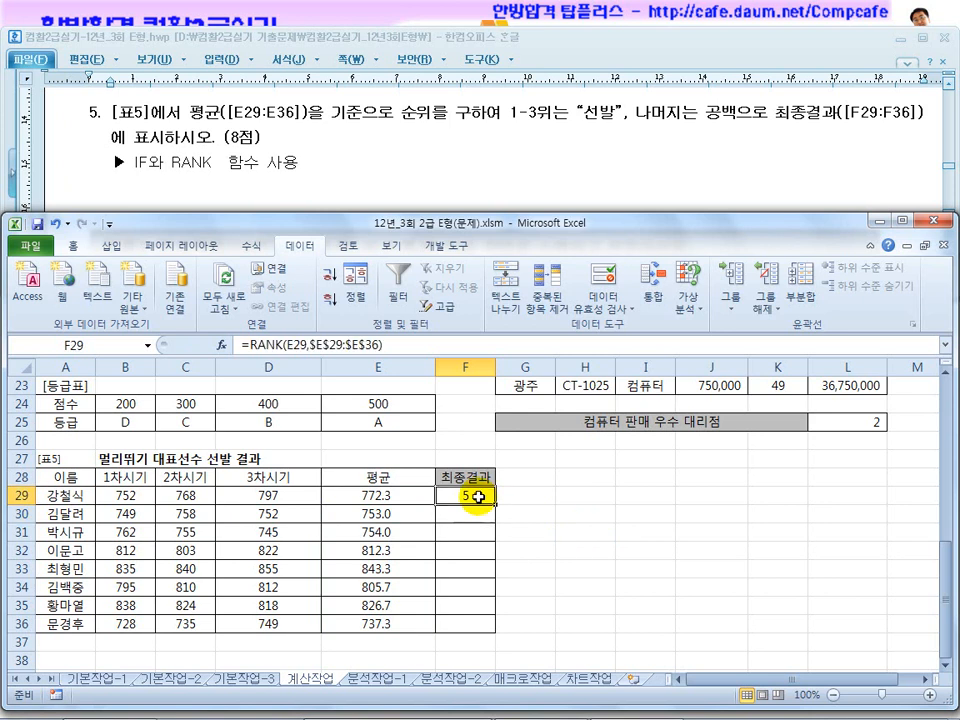
left_click_drag(494, 501, 497, 630)
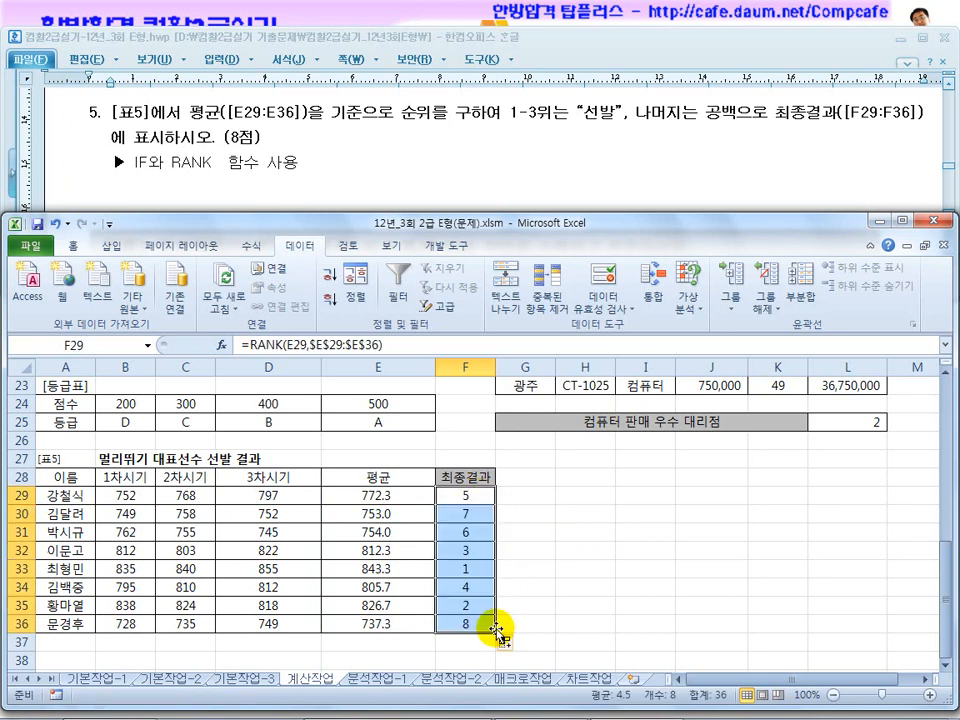
left_click(458, 497)
left_click(467, 568)
left_click(468, 588)
left_click(468, 550)
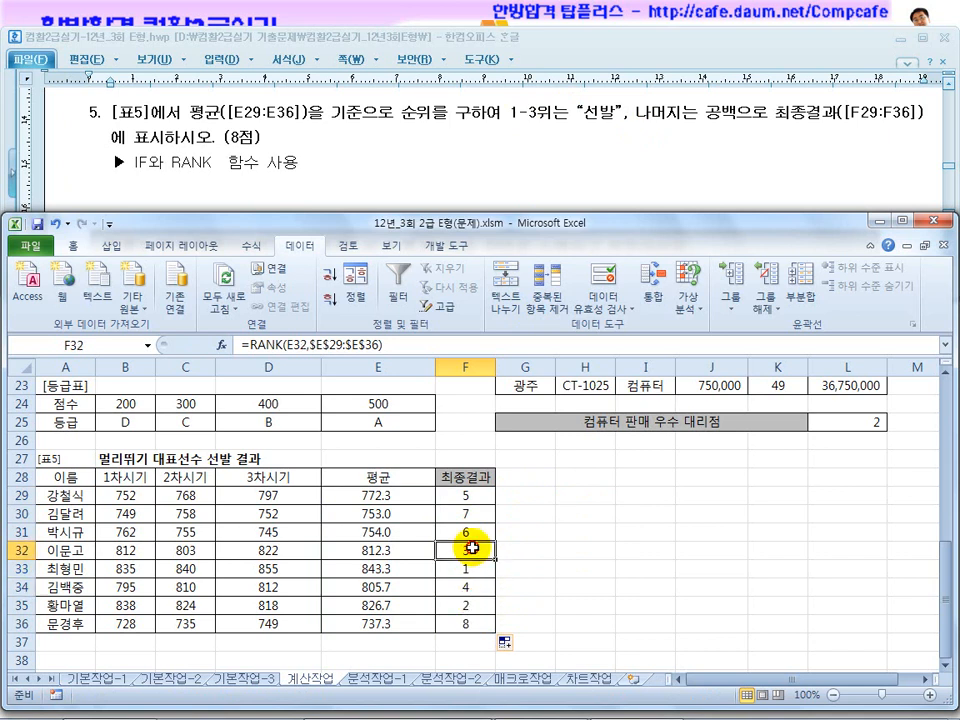
Wrap the F29 formula in an IF: =IF(RANK(E29,$E$29:$E$36)<=3,"선발","").
left_click(470, 497)
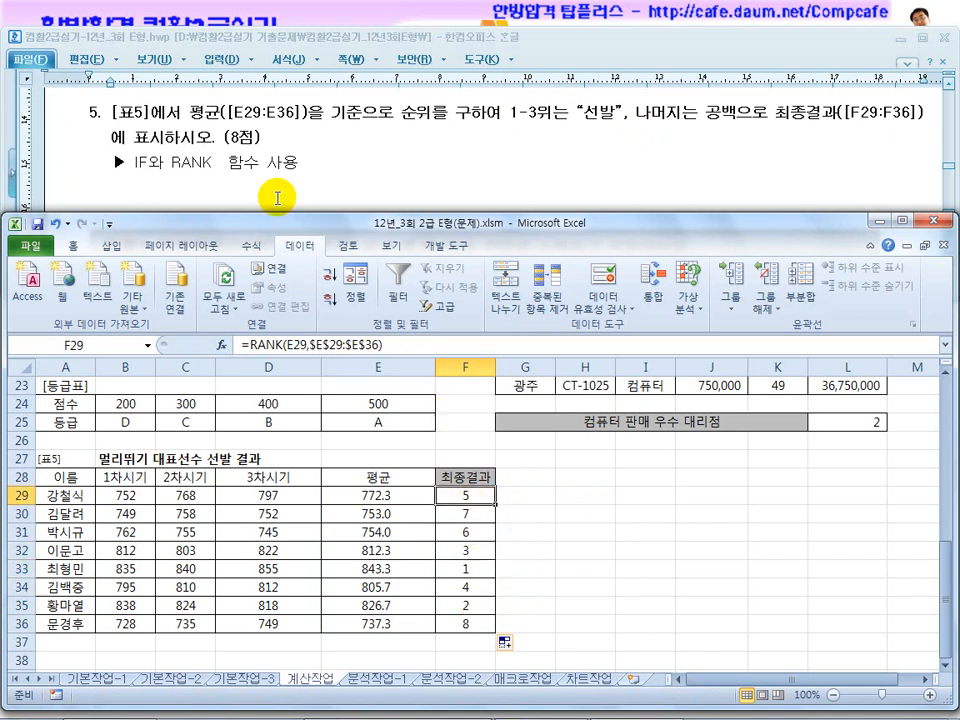
left_click(333, 355)
type("if(")
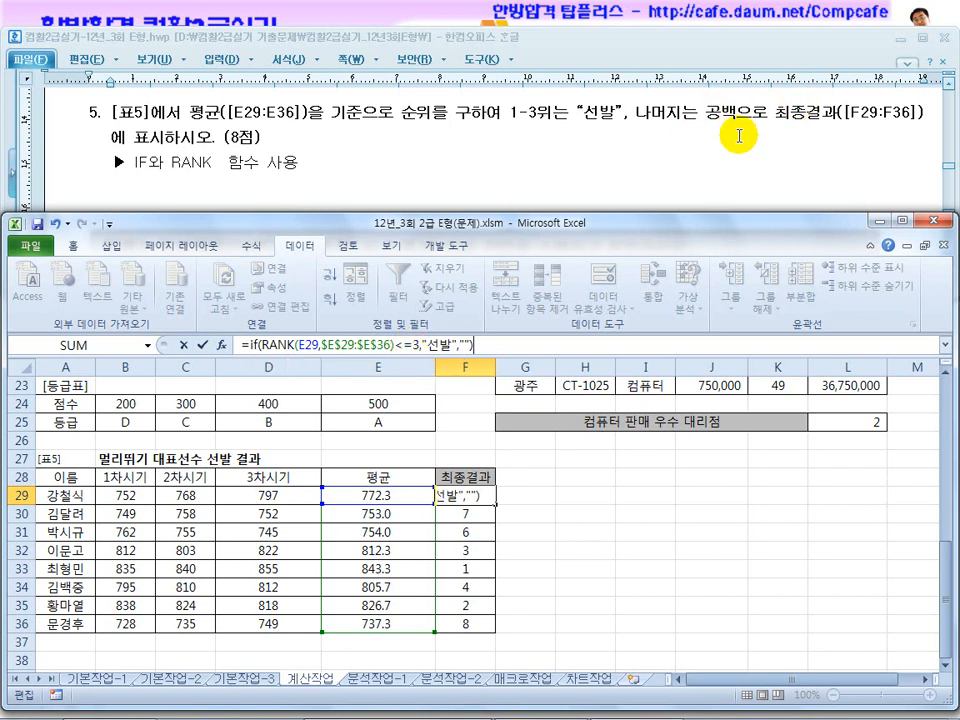
key("Return")
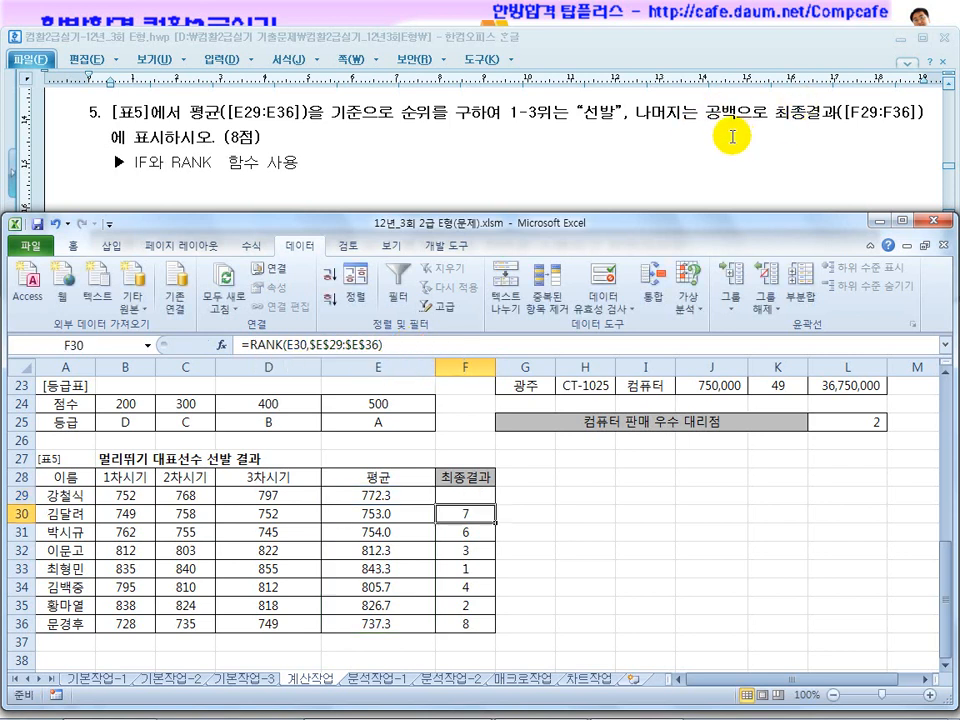
Fill the IF/RANK formula from F29 down through F36 in the 최종결과 column.
left_click(488, 494)
left_click_drag(495, 505, 495, 630)
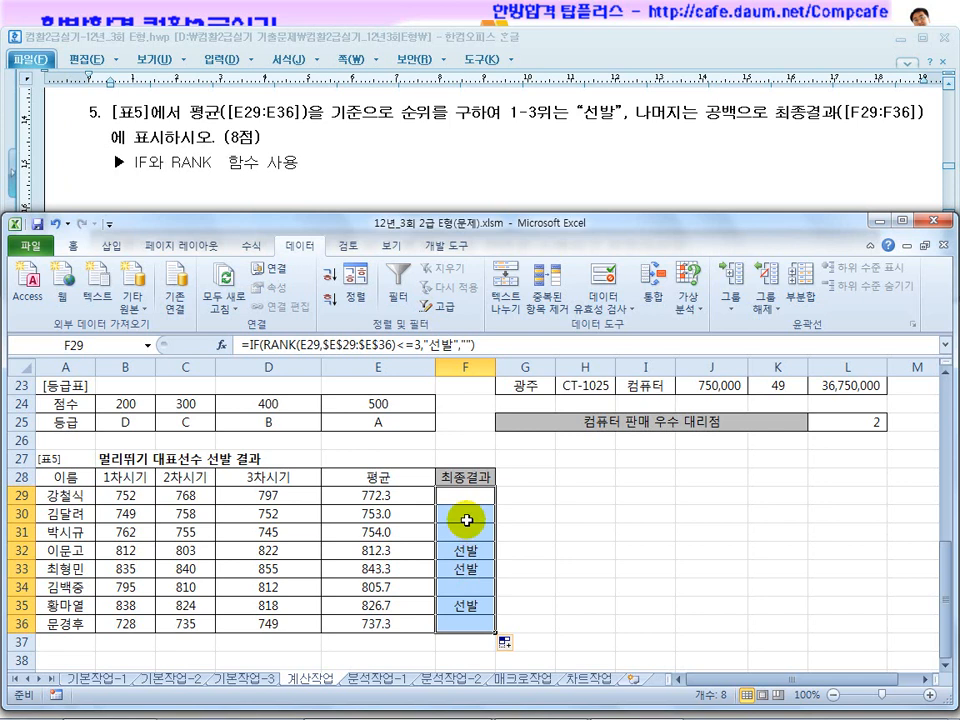
left_click(531, 513)
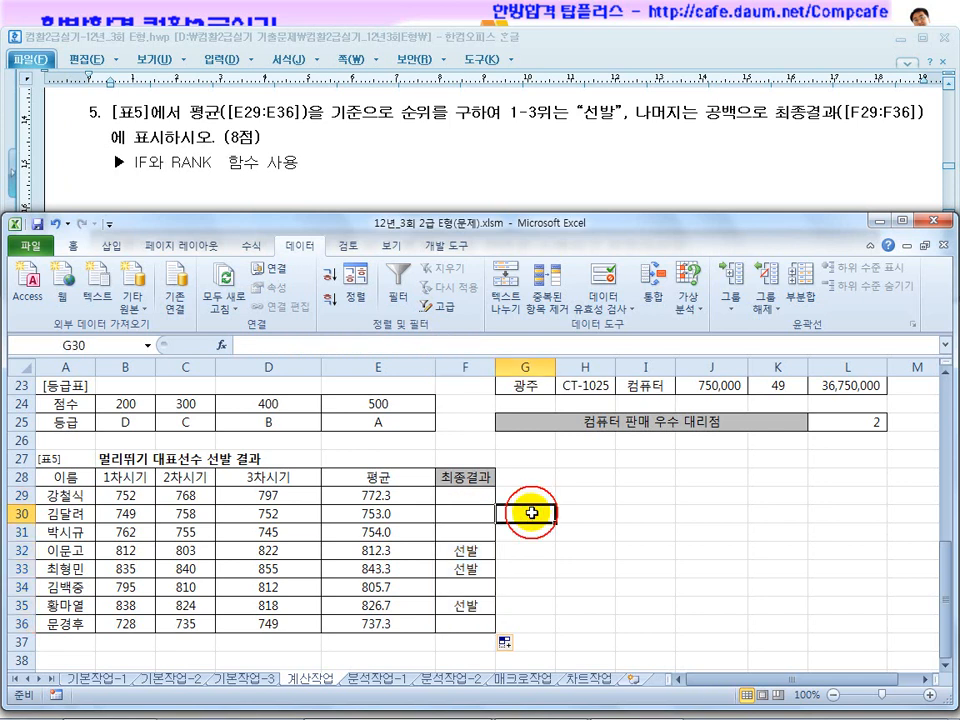
Read question 1 of 문제3 and start a data consolidation for range H12:K19 on the 분석작업-1 sheet.
left_click(392, 688)
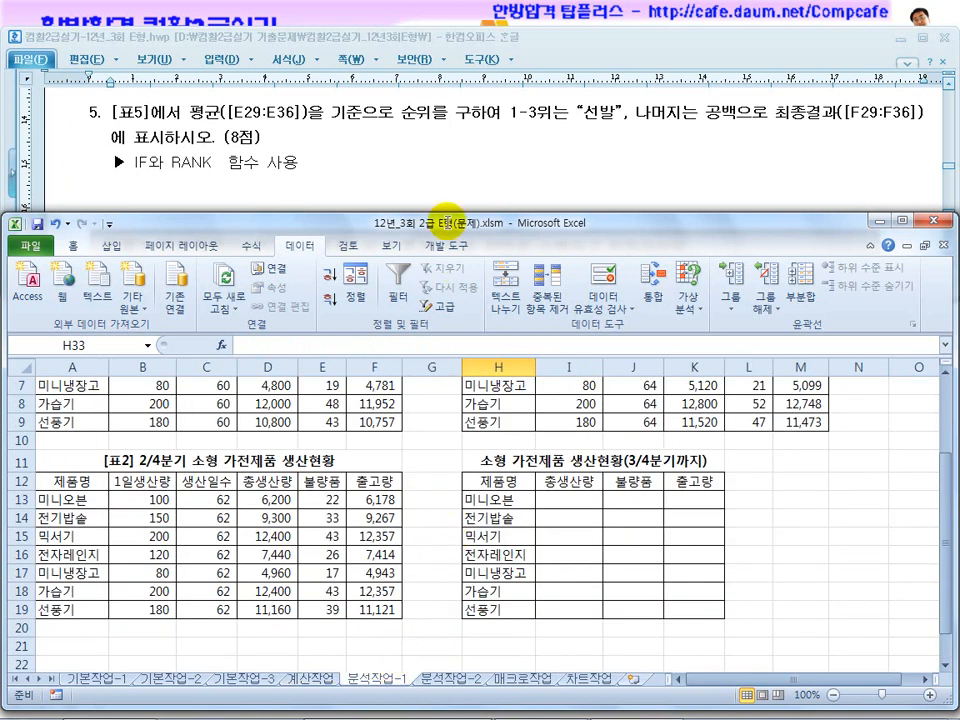
left_click(453, 204)
scroll(453, 210, "down", 3)
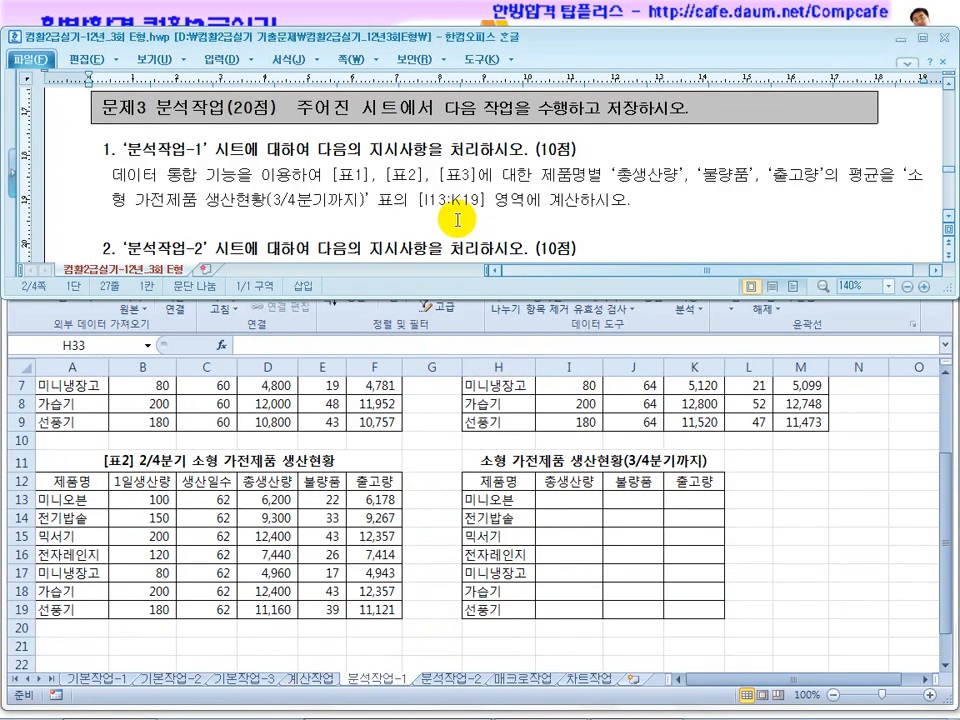
left_click_drag(167, 176, 271, 175)
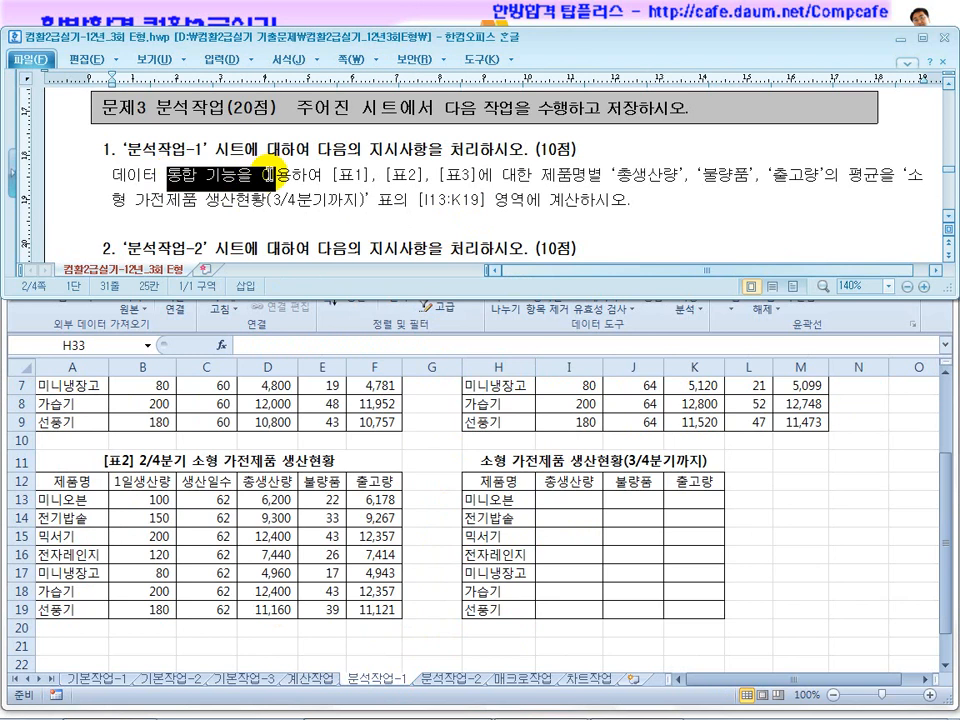
left_click(439, 462)
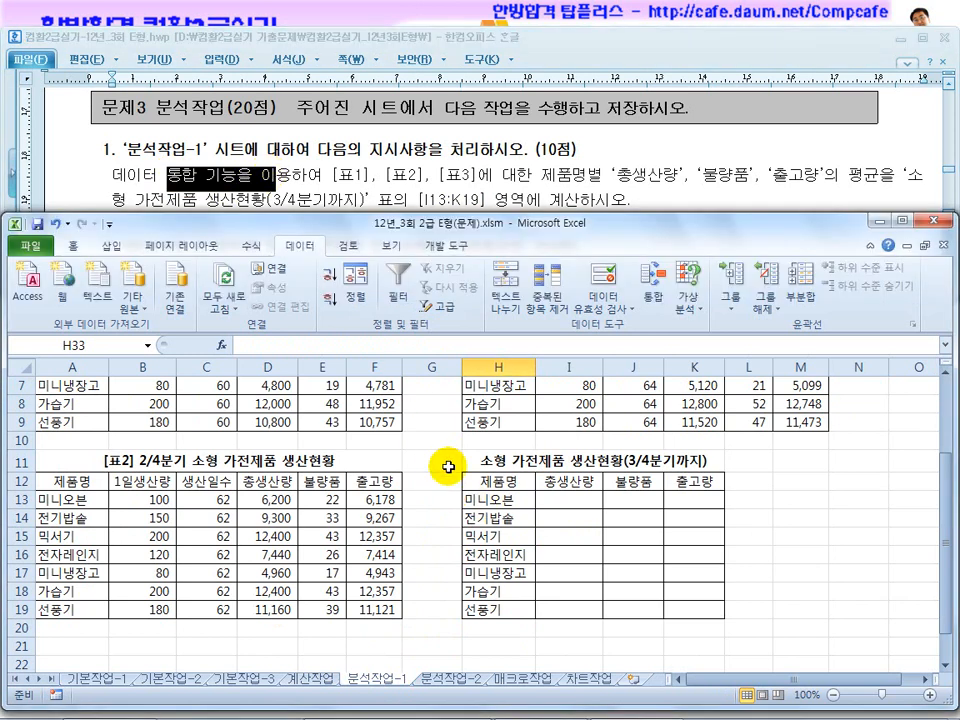
left_click_drag(500, 481, 690, 608)
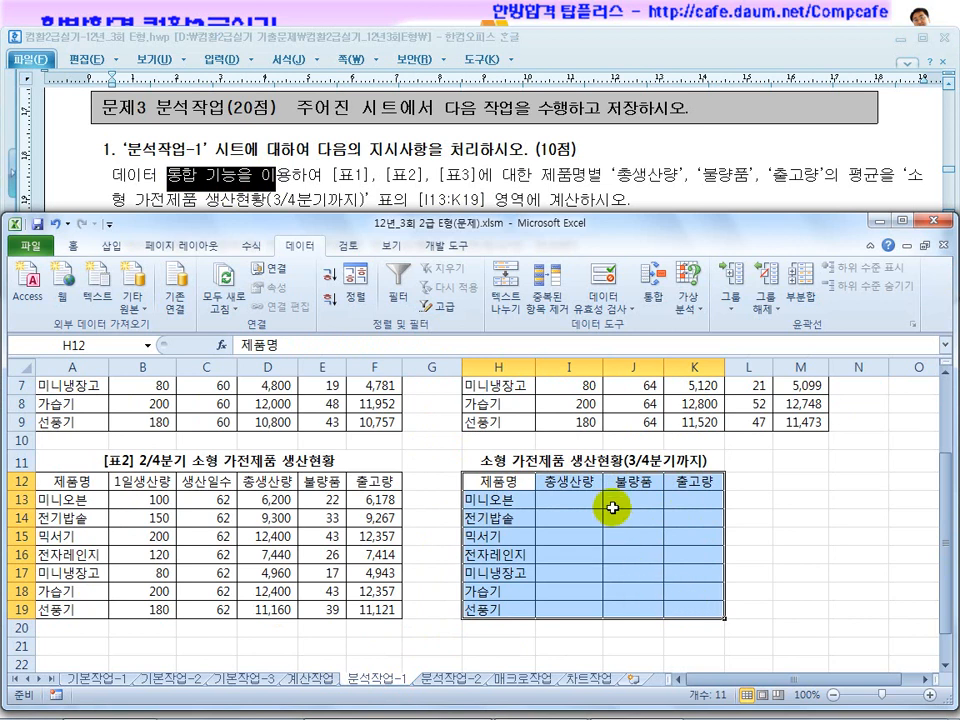
left_click(655, 303)
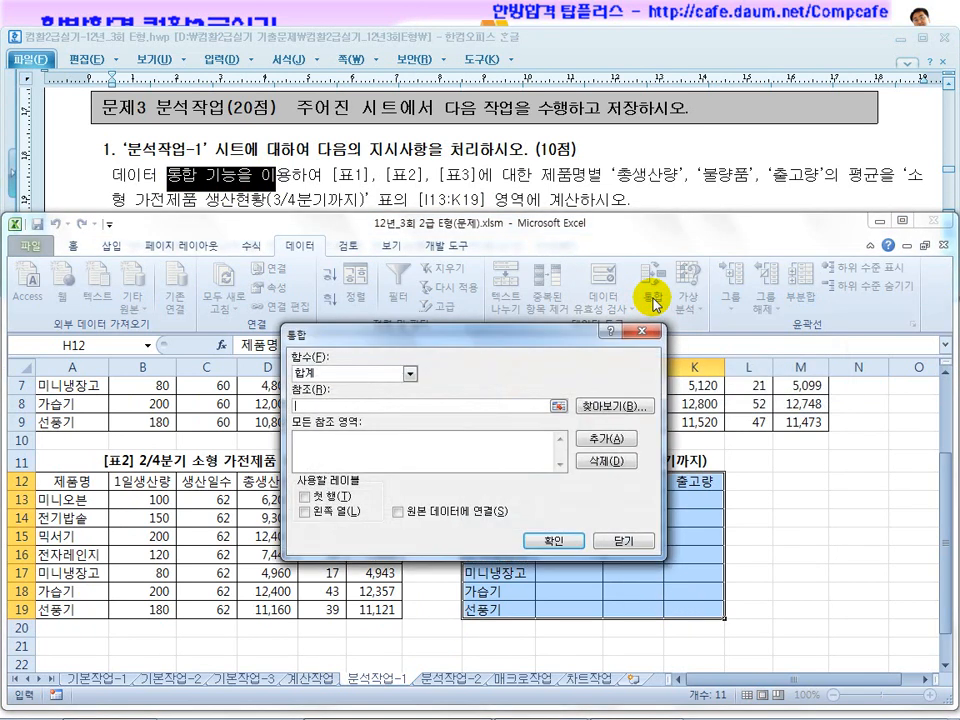
Set the consolidation reference to the 표1 range $A$2:$F$9 and move the dialog clear of the tables.
scroll(180, 445, "up", 1)
left_click_drag(51, 401, 360, 539)
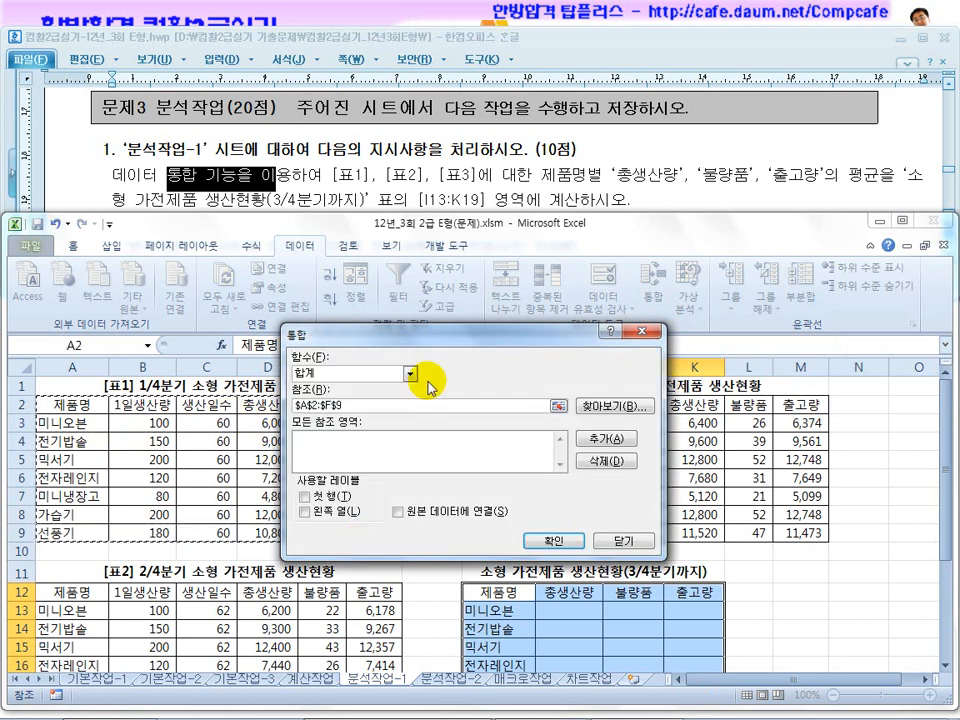
left_click_drag(433, 340, 512, 145)
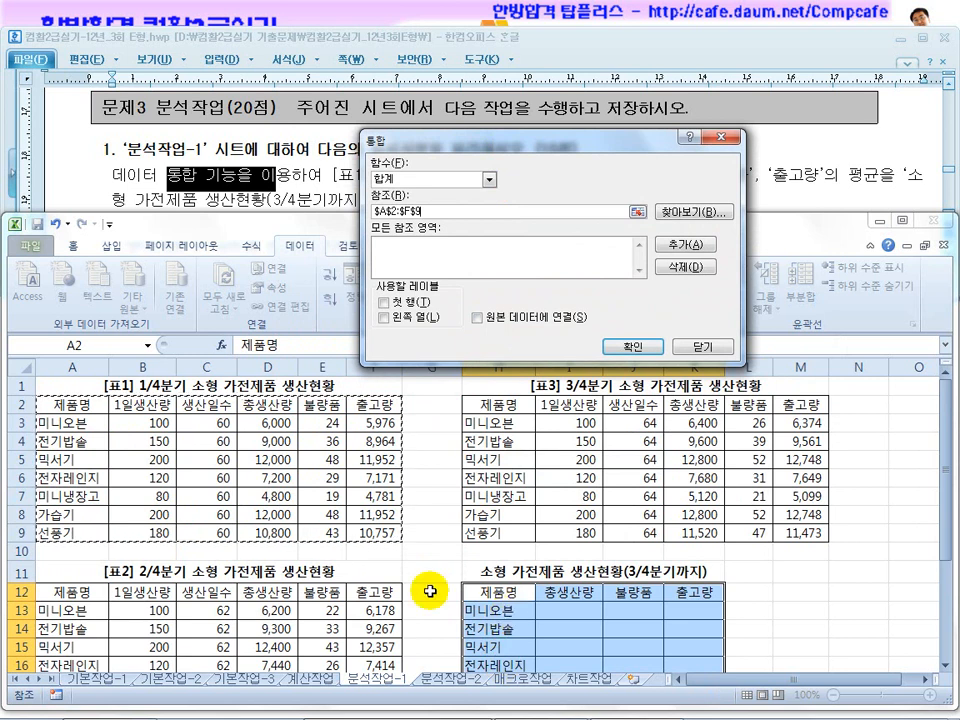
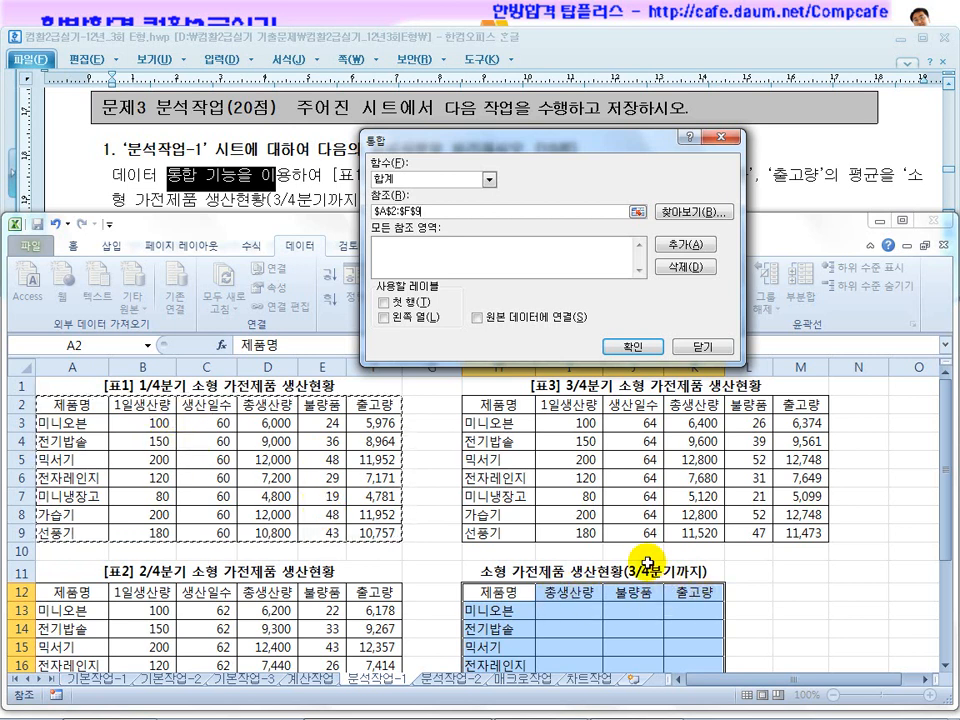
Add the 표1 range $A$2:$F$9, the 표2 range $A$12:$F$19 and the 표3 range $H$2:$M$9 to the consolidation references.
left_click(683, 244)
scroll(225, 540, "down", 2)
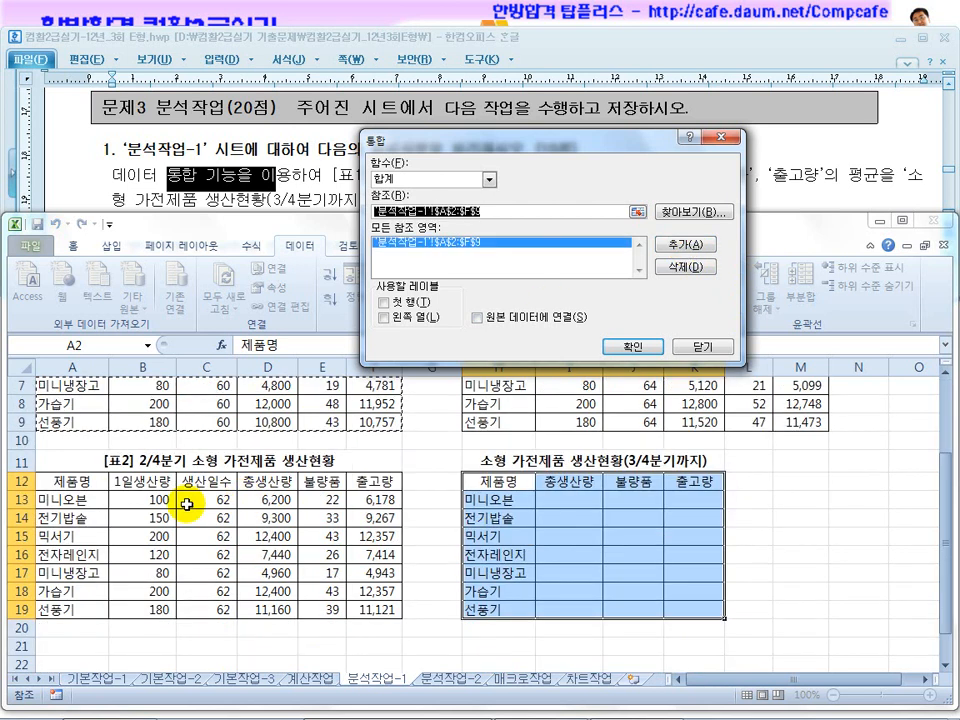
left_click_drag(66, 481, 362, 612)
left_click(683, 244)
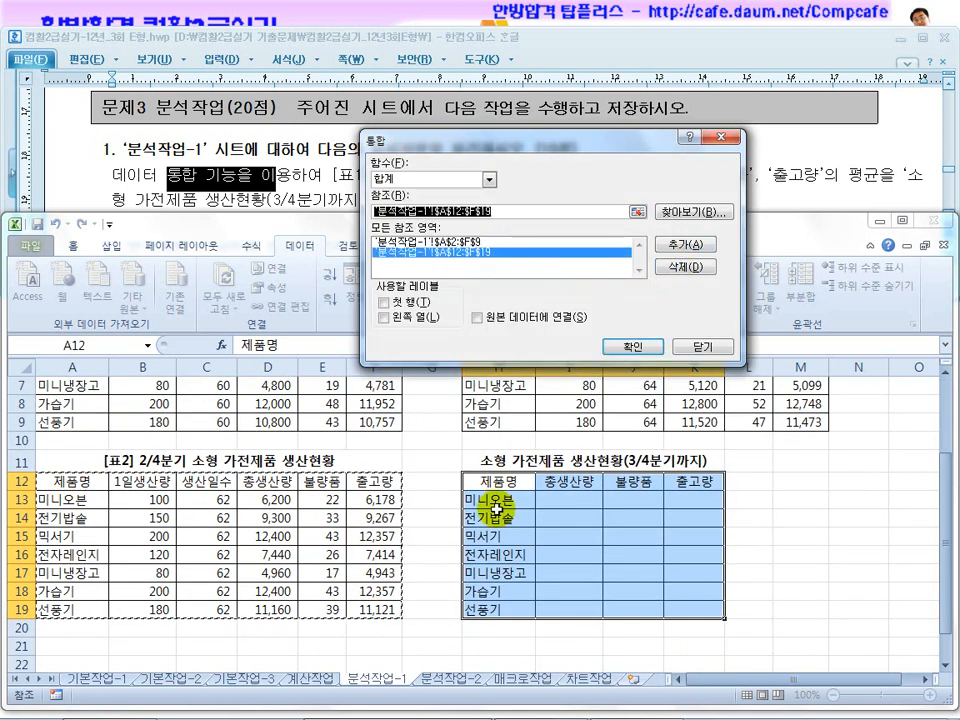
scroll(505, 490, "up", 2)
left_click_drag(495, 405, 793, 537)
left_click(683, 244)
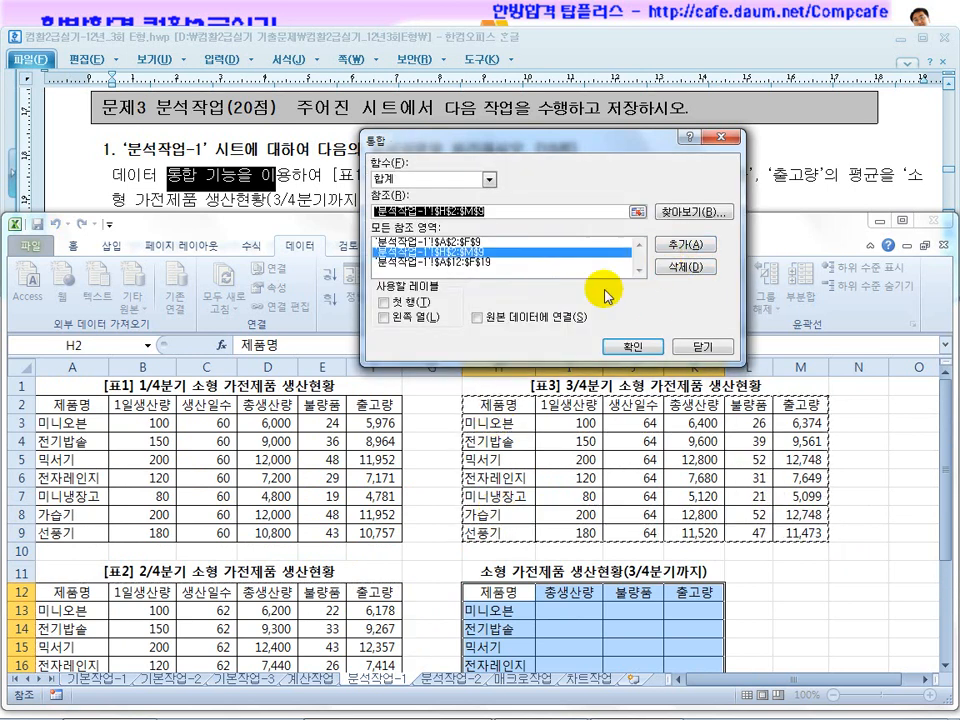
Set the consolidation function to 평균, as the question requires, keeping the dialog clear of the instructions.
left_click_drag(440, 138, 326, 354)
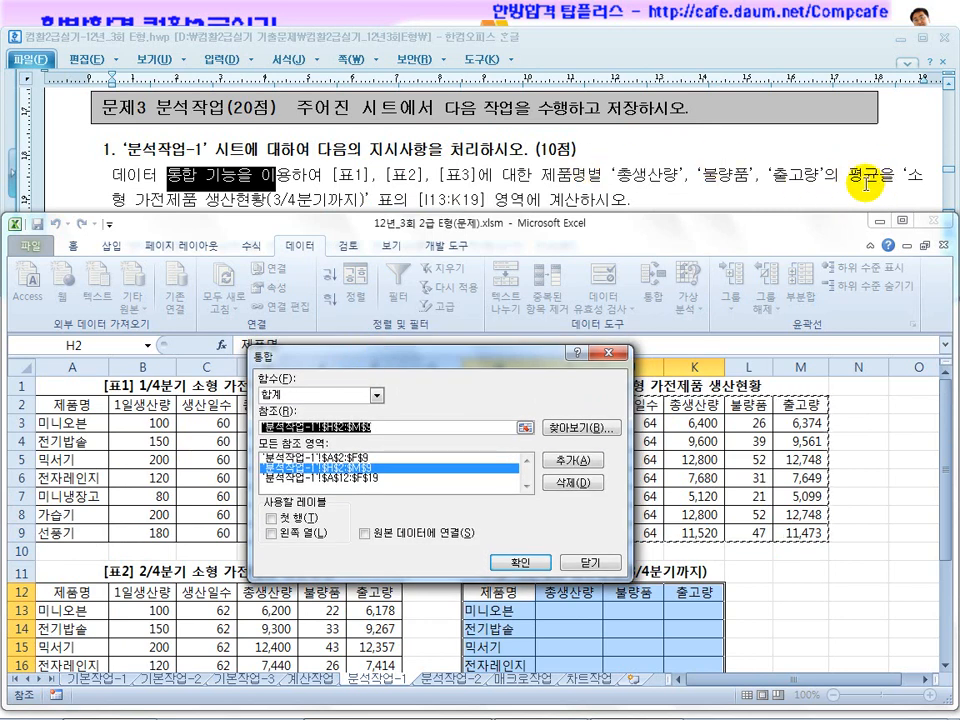
left_click(322, 401)
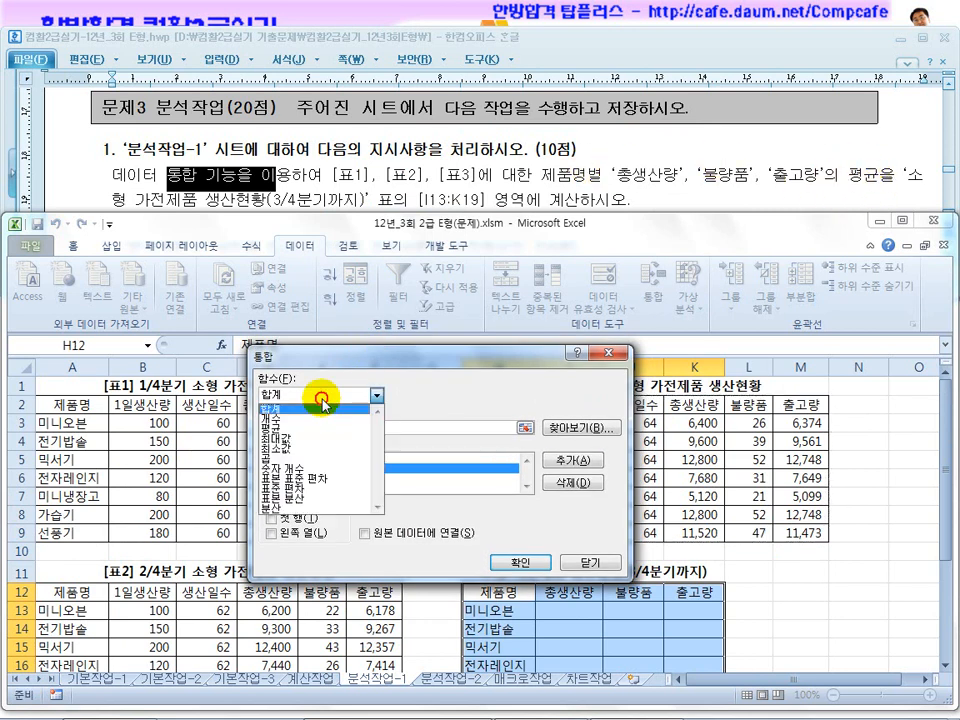
left_click(312, 425)
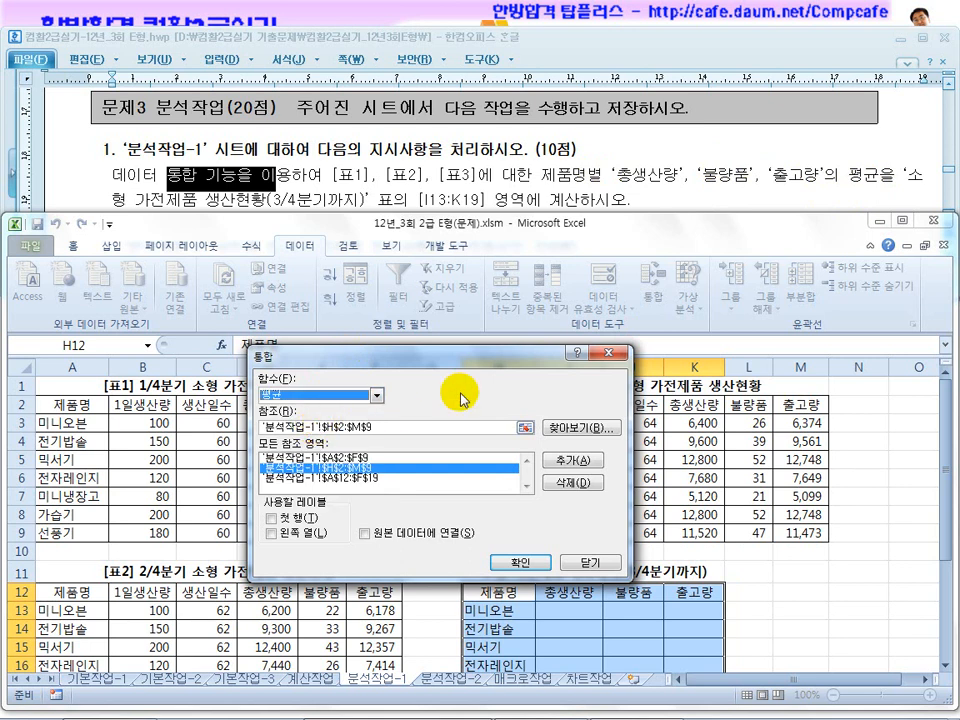
left_click_drag(454, 350, 399, 222)
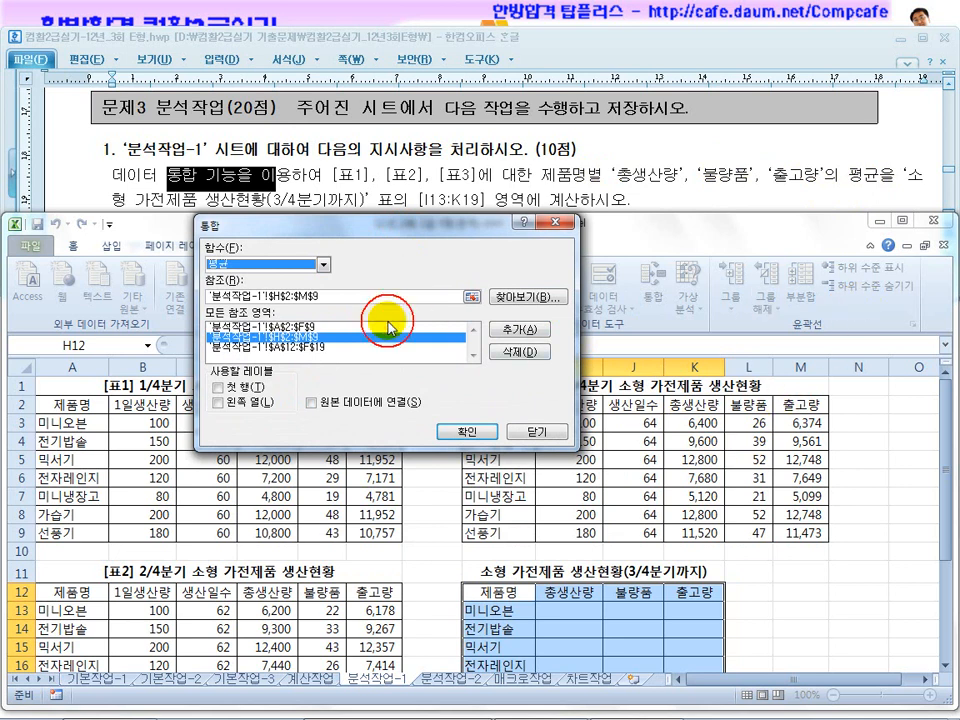
Use both the 첫 행 and 왼쪽 열 labels for the consolidation and apply it to the 3/4분기까지 table.
left_click(354, 298)
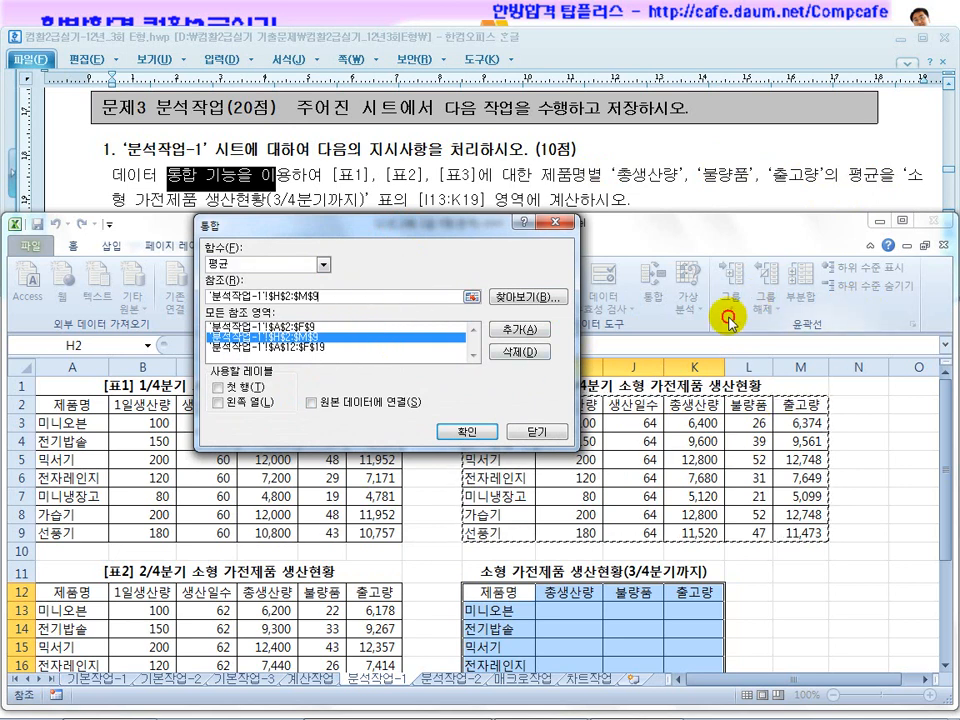
scroll(707, 364, "down", 3)
scroll(540, 505, "up", 1)
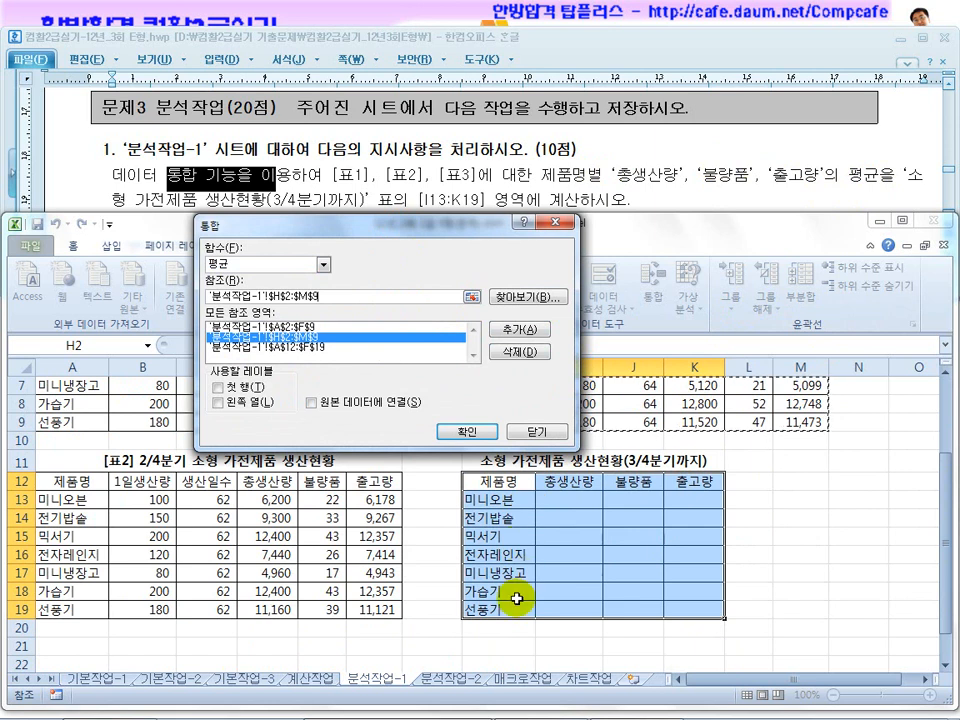
left_click(218, 403)
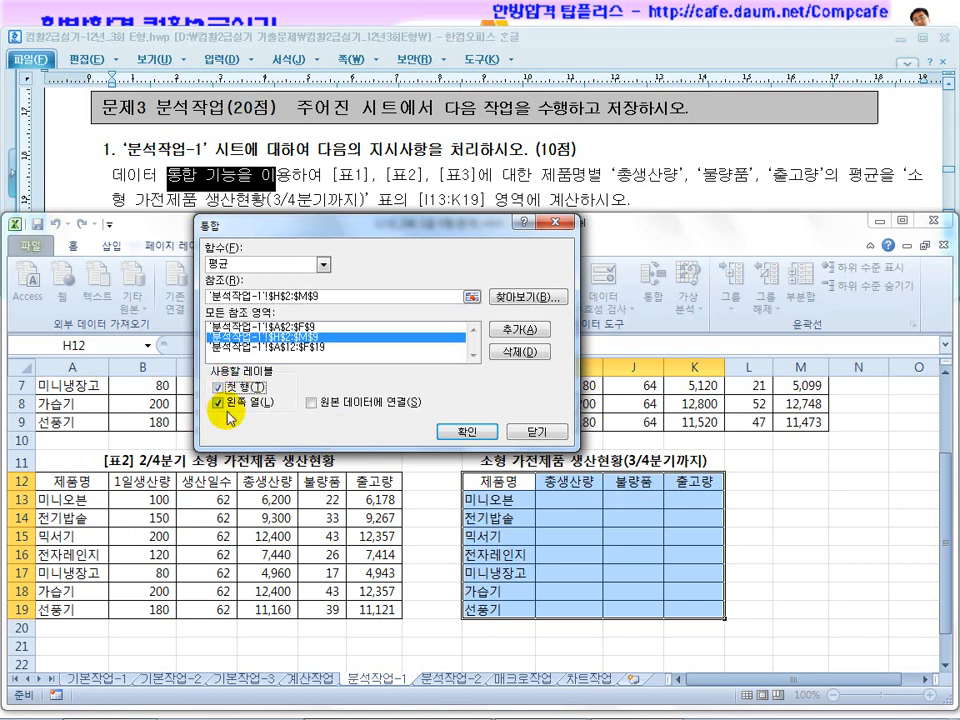
left_click(467, 431)
left_click(807, 594)
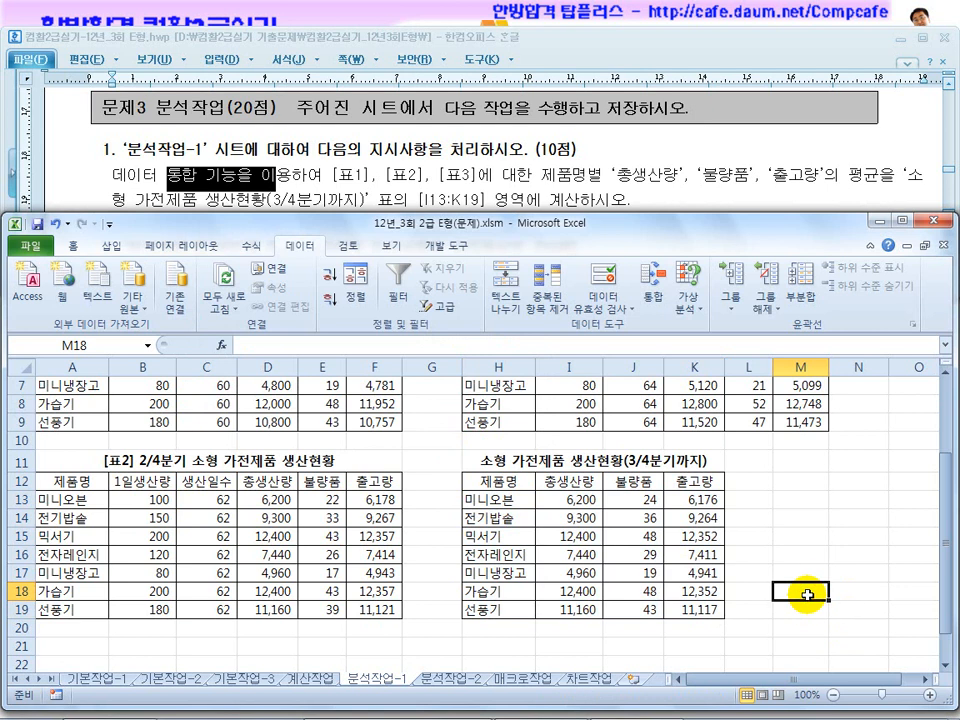
Switch to the 분석작업-2 sheet, read question 2 and define the name 상여금비율 for cell B17.
left_click(455, 679)
left_click(431, 189)
scroll(452, 258, "down", 2)
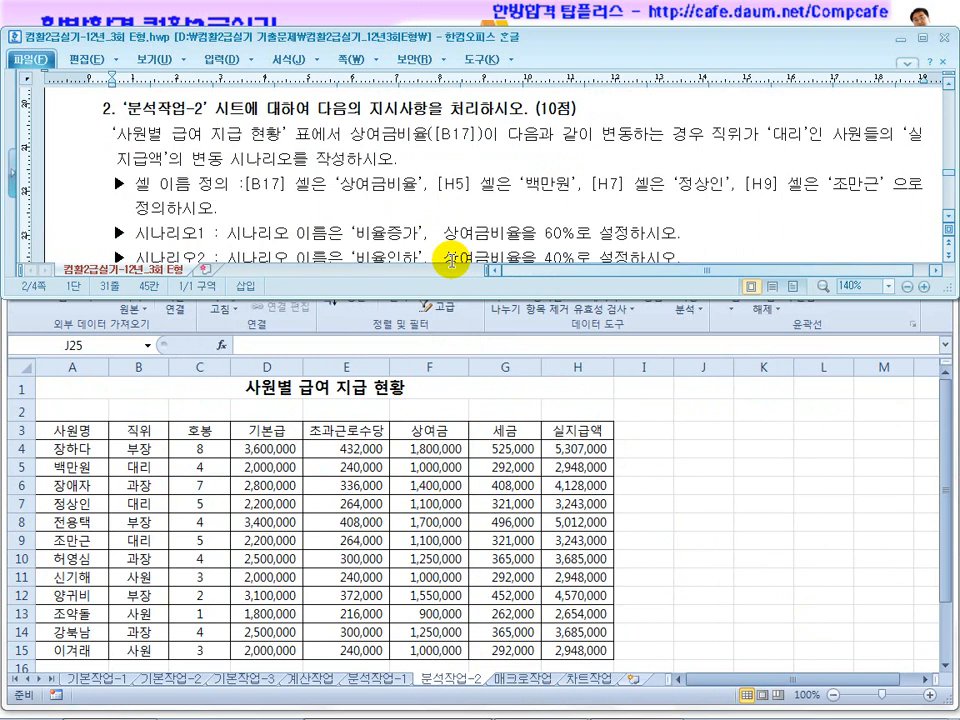
left_click_drag(246, 157, 311, 183)
left_click(437, 418)
scroll(446, 488, "down", 1)
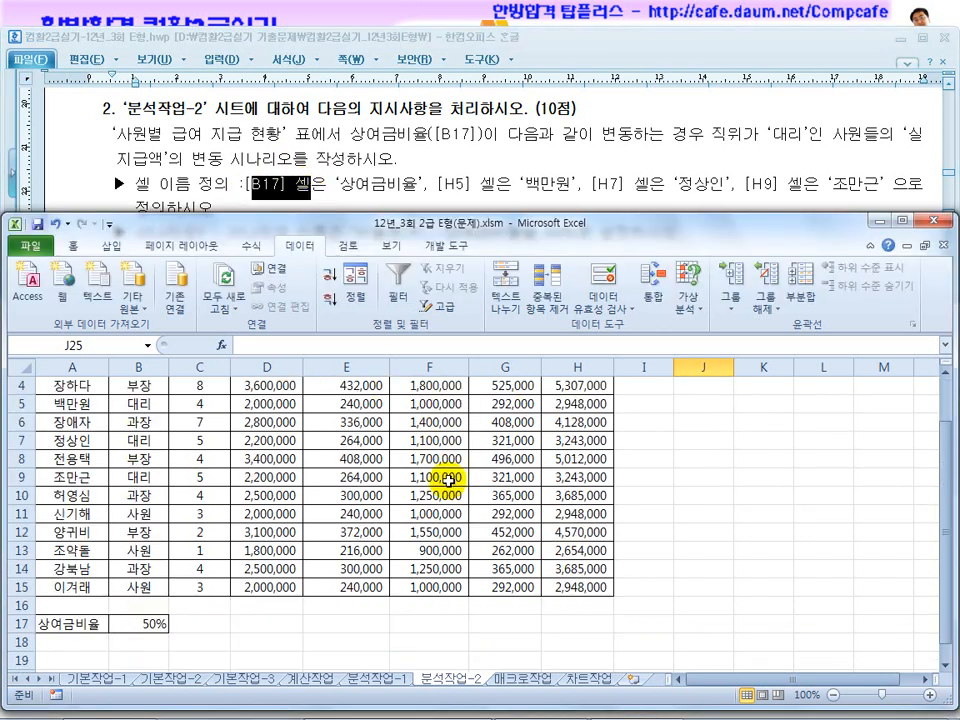
left_click(147, 621)
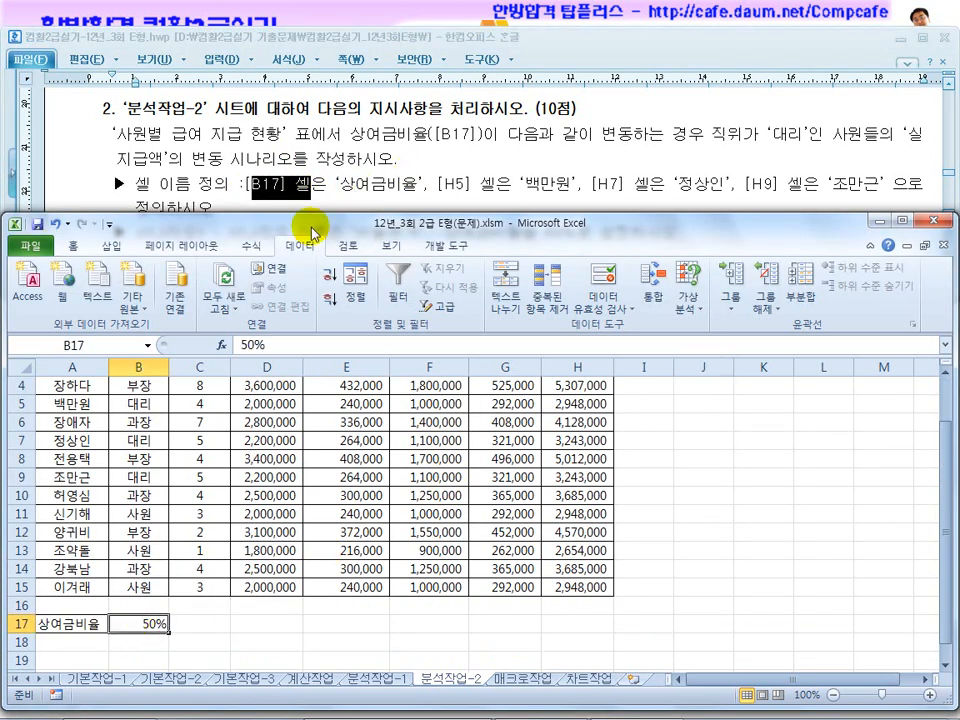
left_click(88, 345)
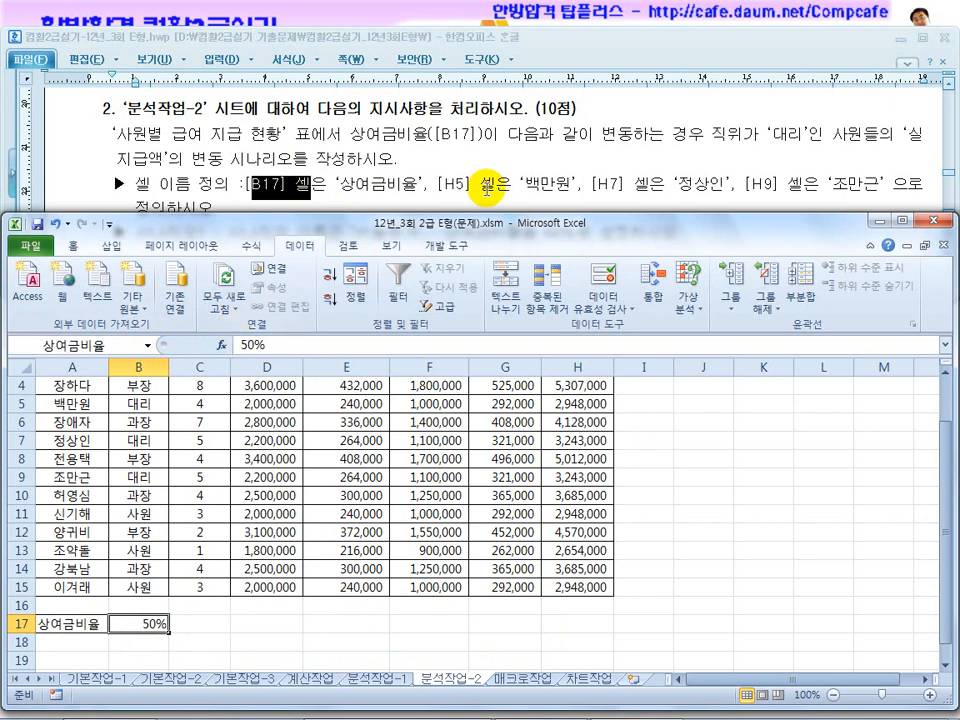
Define names for cells H5 and H7, using the employee names in their rows as the question specifies.
left_click(585, 463)
left_click(580, 440)
left_click(586, 420)
left_click(585, 405)
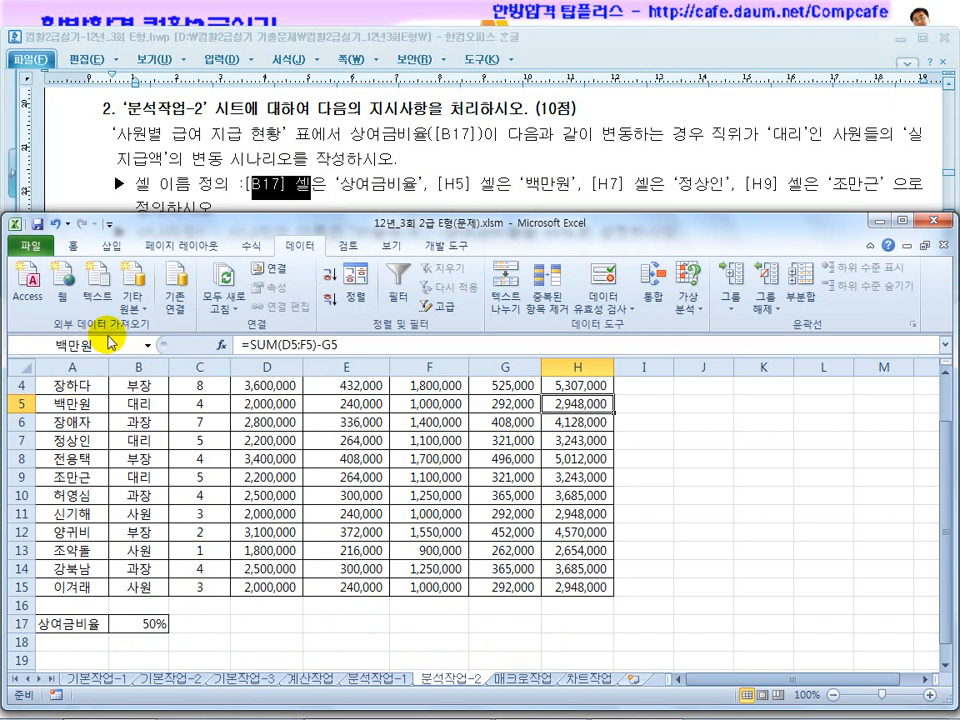
left_click(576, 445)
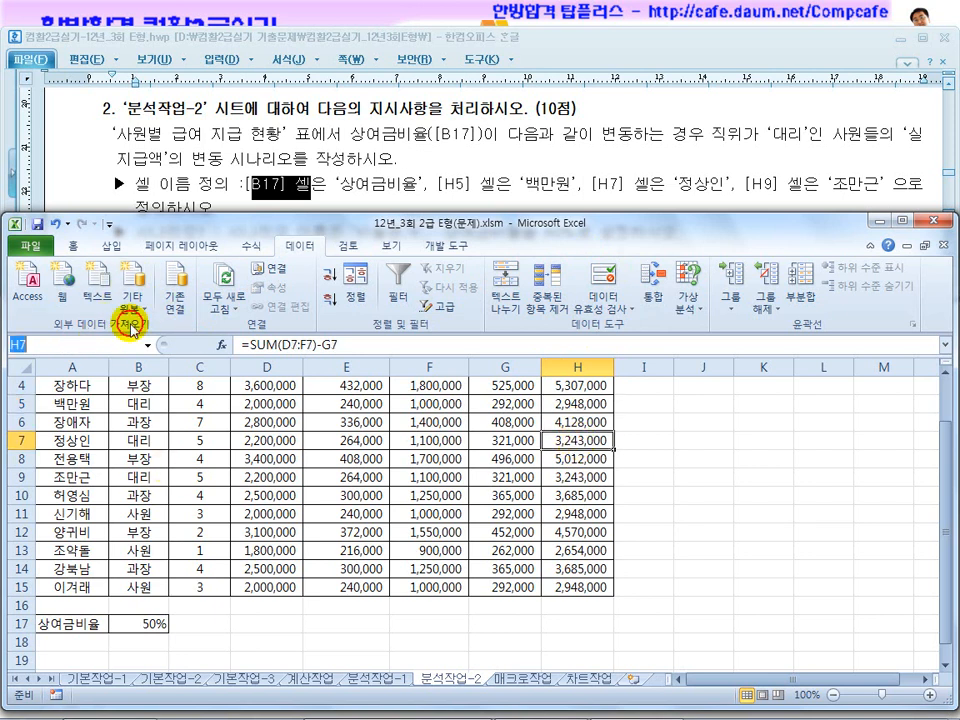
type("ㅈ")
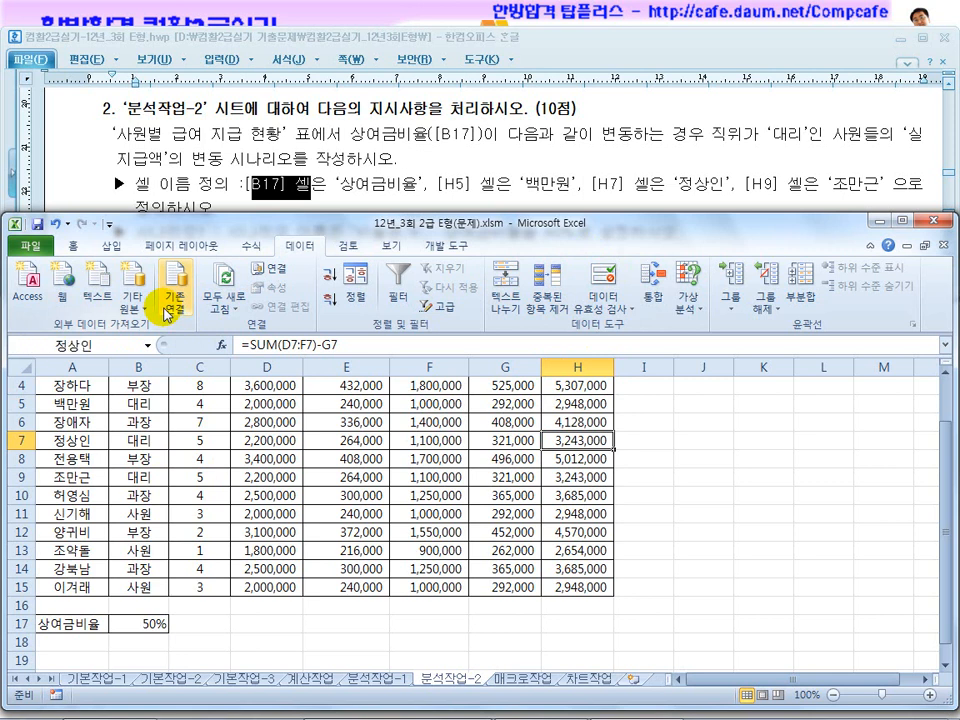
Name cell H9 after the employee in its row and review the defined names in the Name Manager.
left_click(581, 493)
left_click(578, 477)
left_click(96, 344)
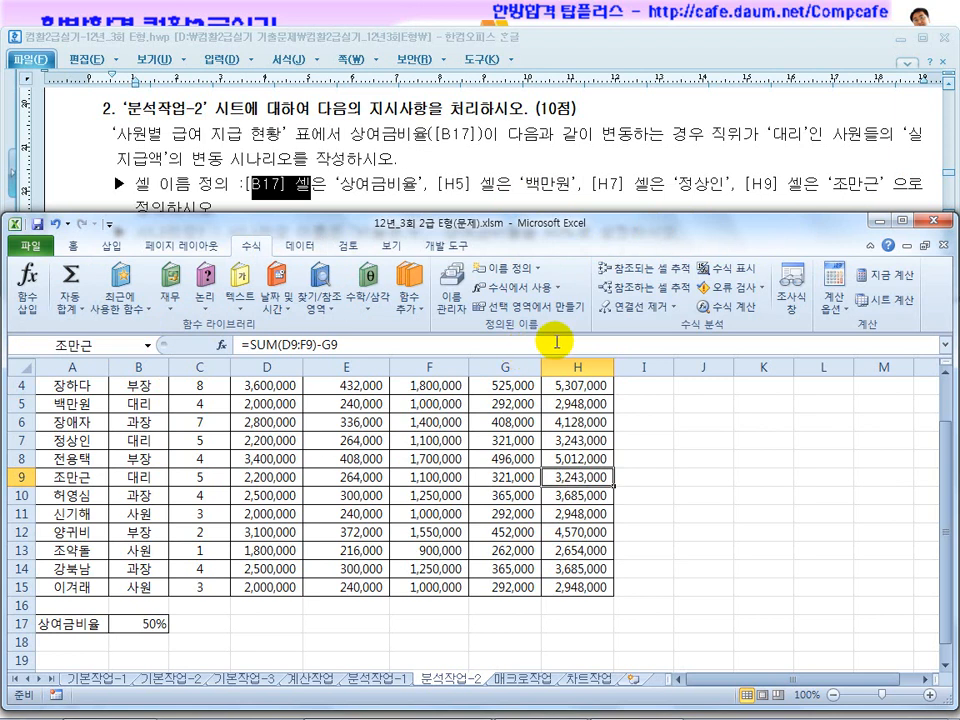
left_click(451, 296)
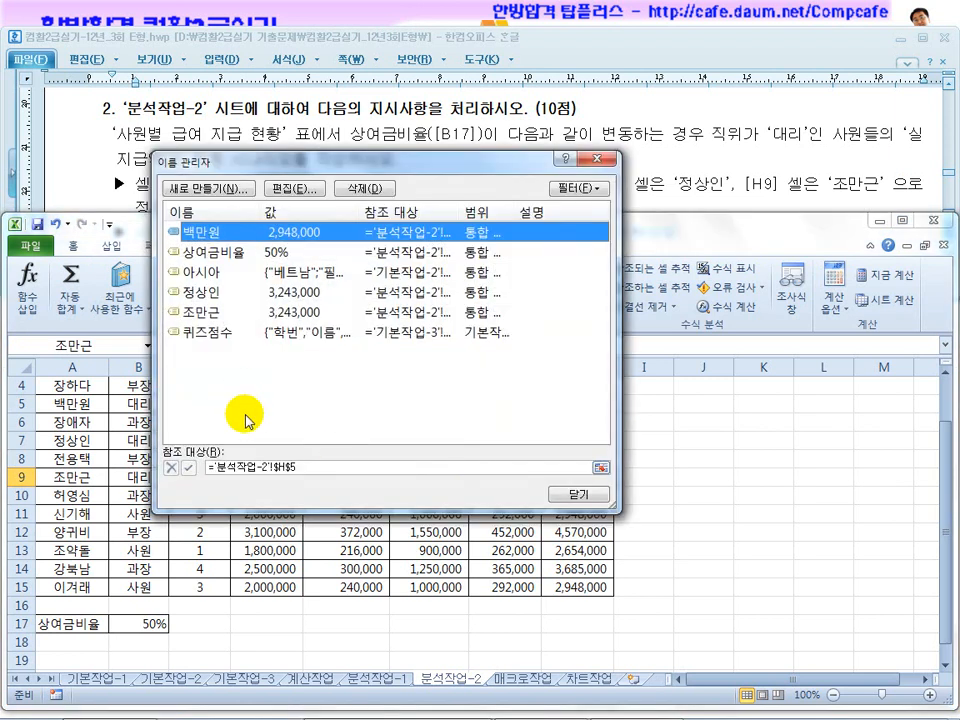
left_click(575, 502)
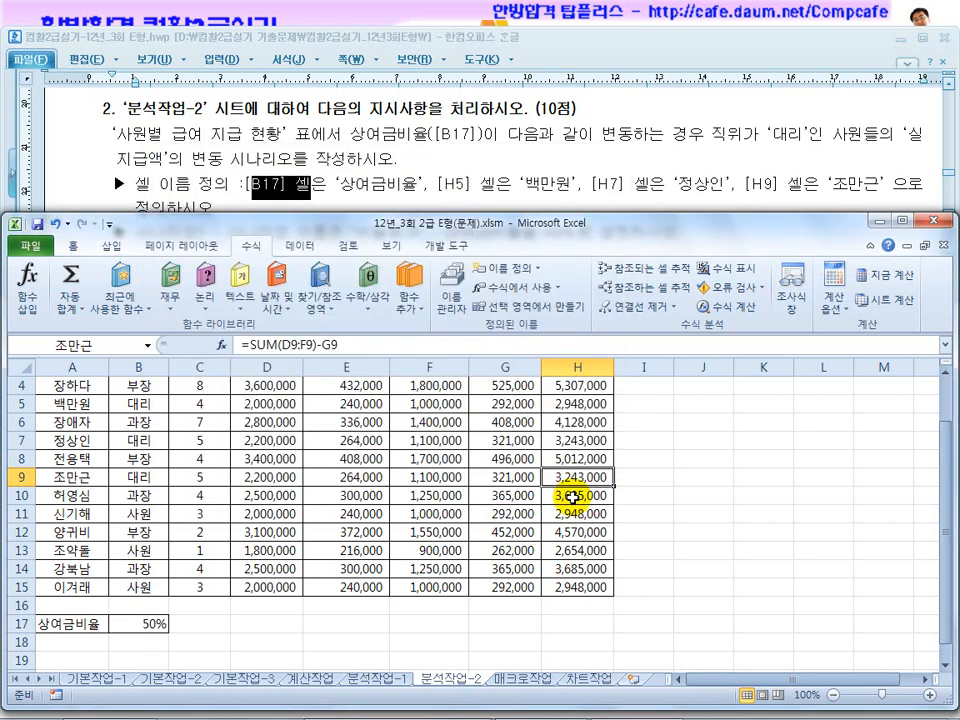
Read the scenario instructions and add a scenario named 비율증가 with changing cell $B$17 set to 60%.
left_click(440, 180)
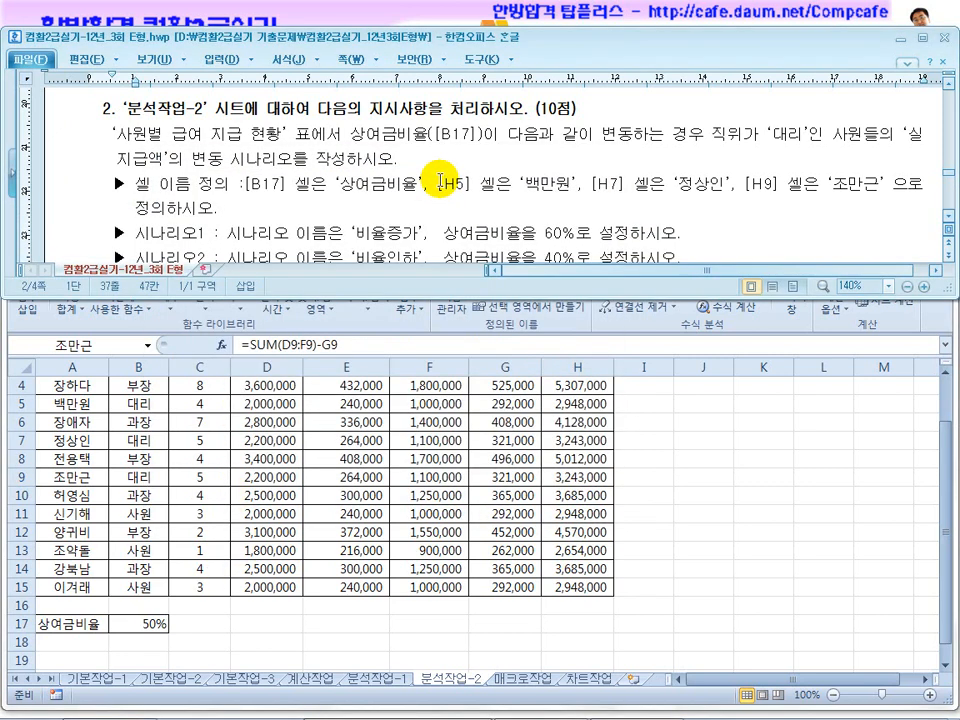
scroll(440, 180, "down", 1)
left_click_drag(258, 163, 428, 163)
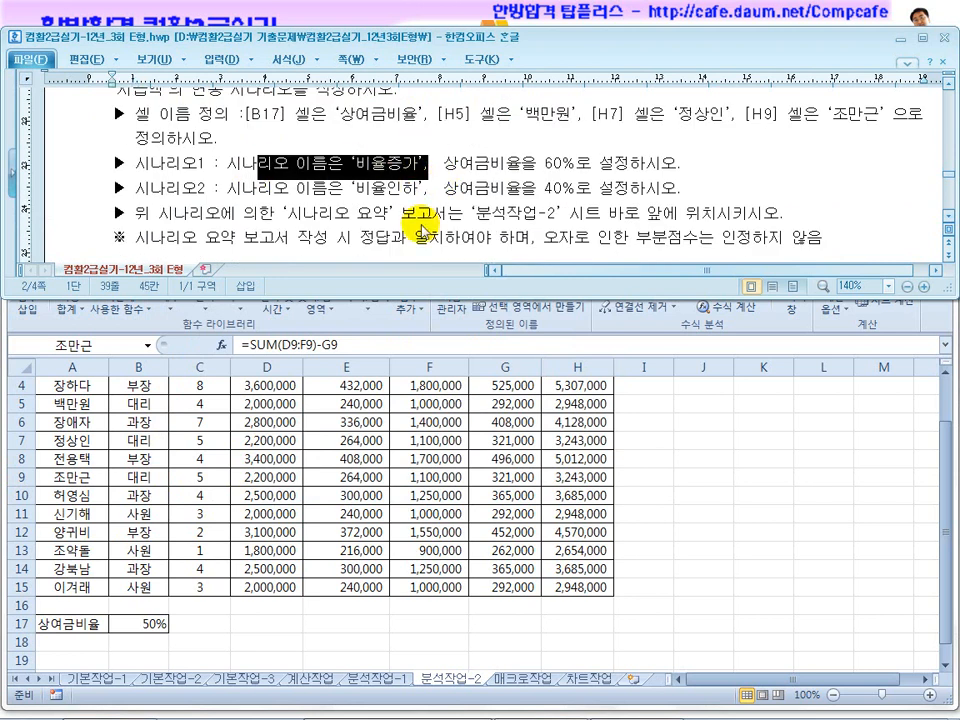
left_click(399, 513)
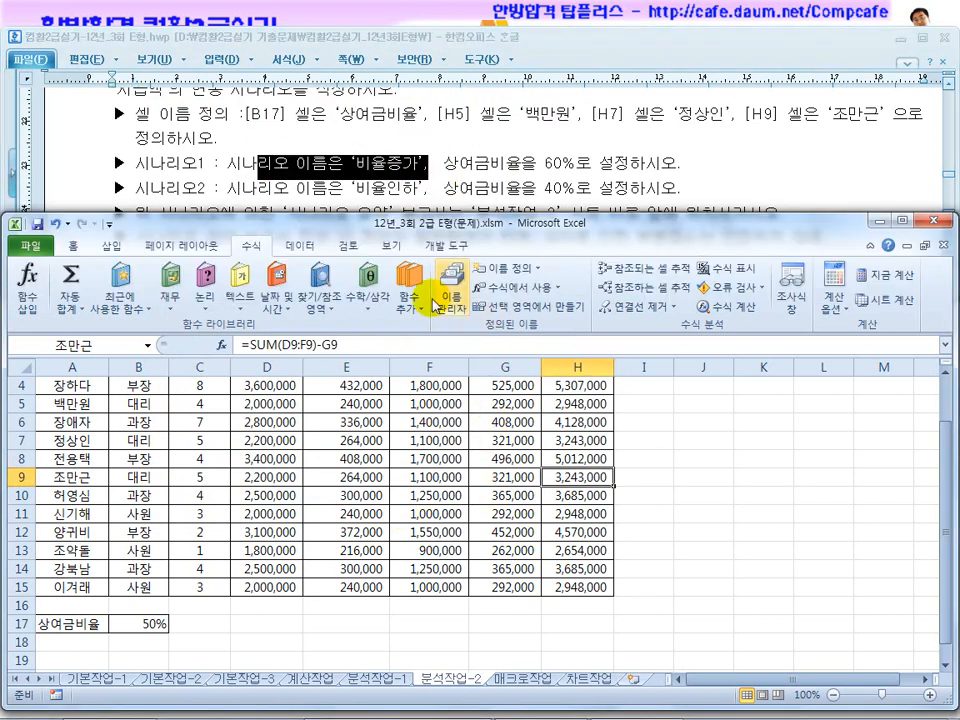
left_click(300, 245)
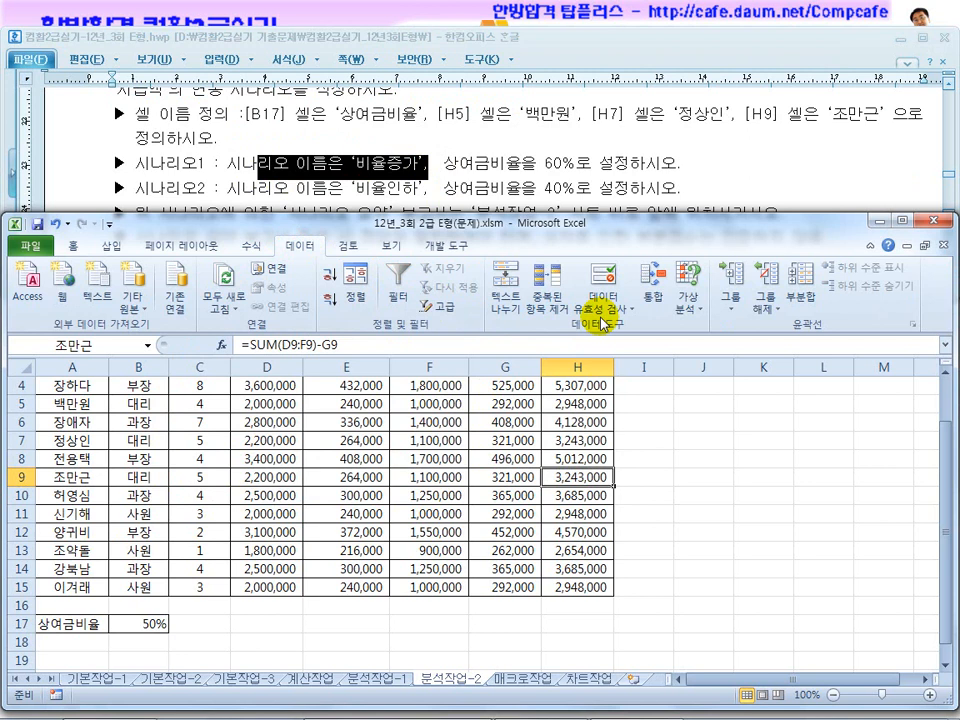
left_click(687, 312)
left_click(693, 330)
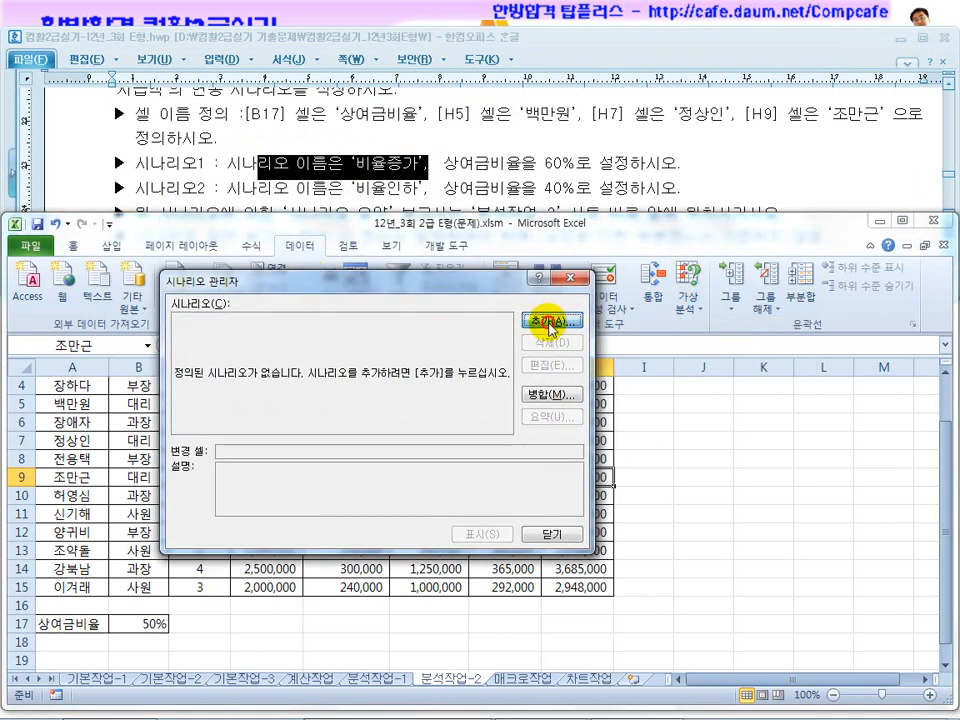
left_click(549, 325)
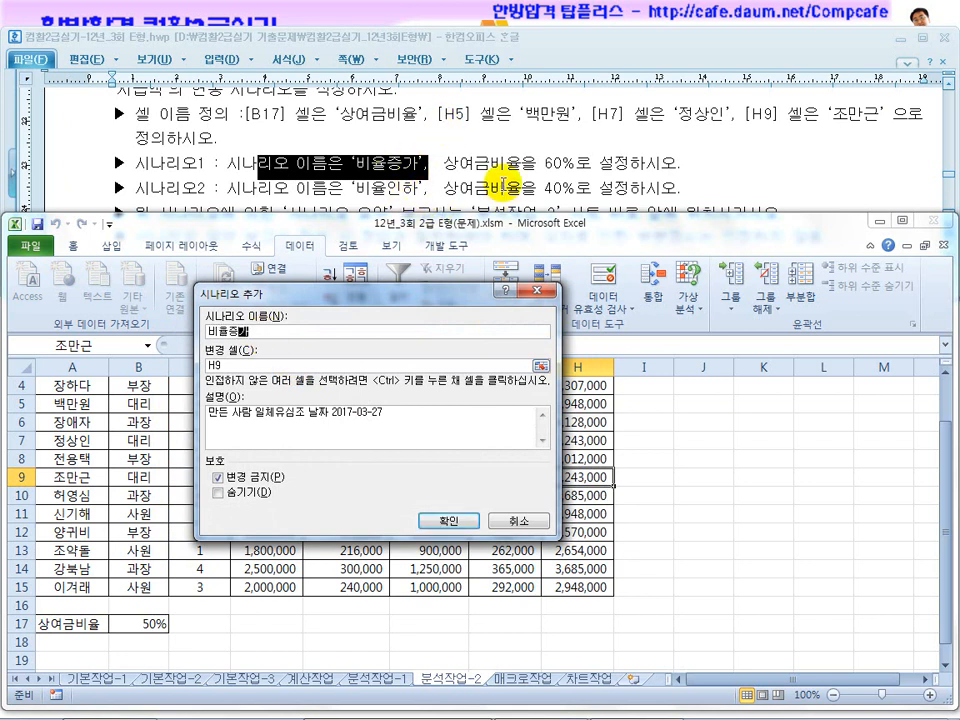
left_click_drag(244, 366, 180, 363)
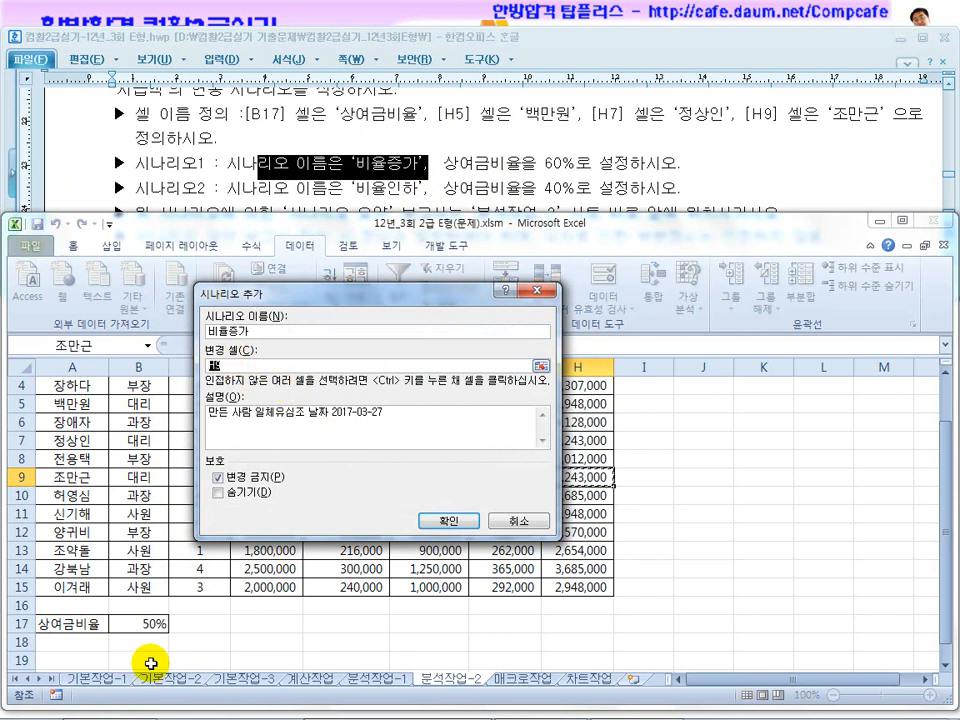
left_click(146, 626)
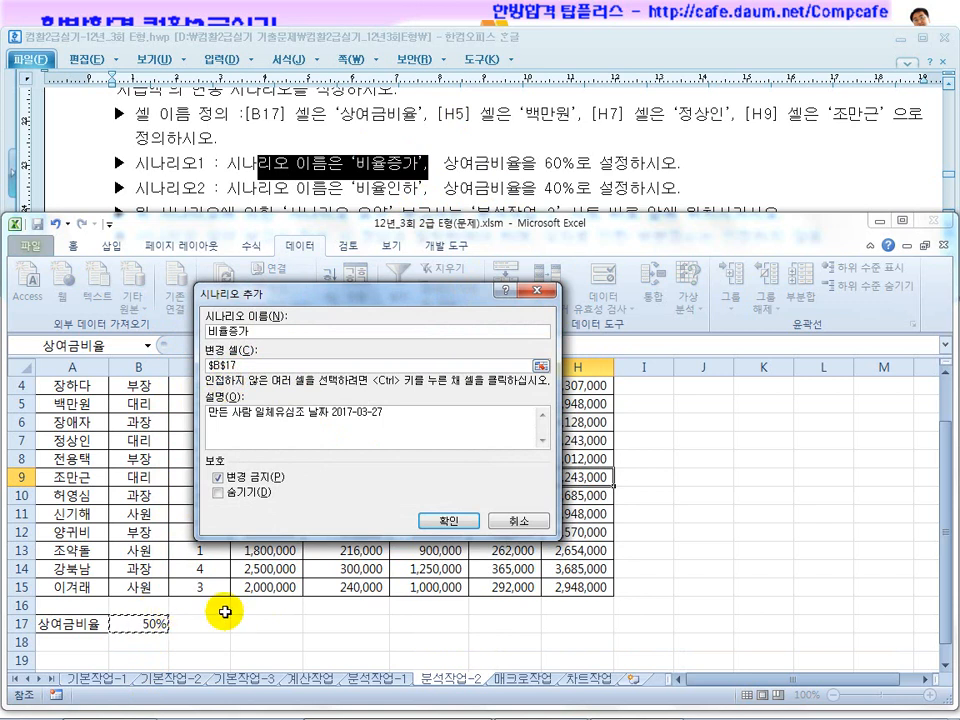
left_click(447, 521)
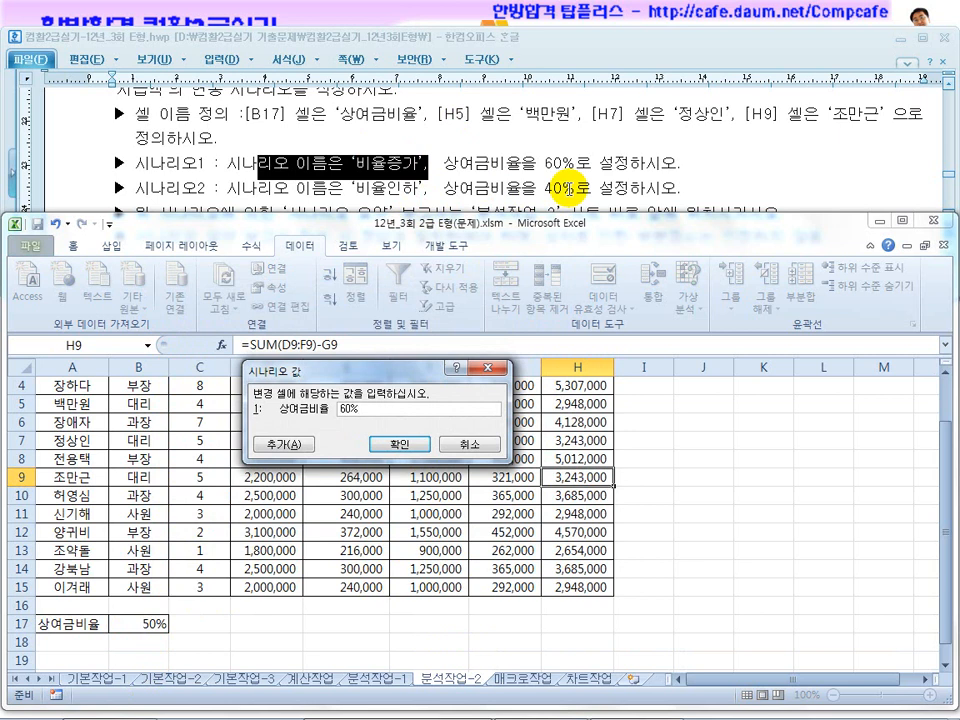
left_click(276, 443)
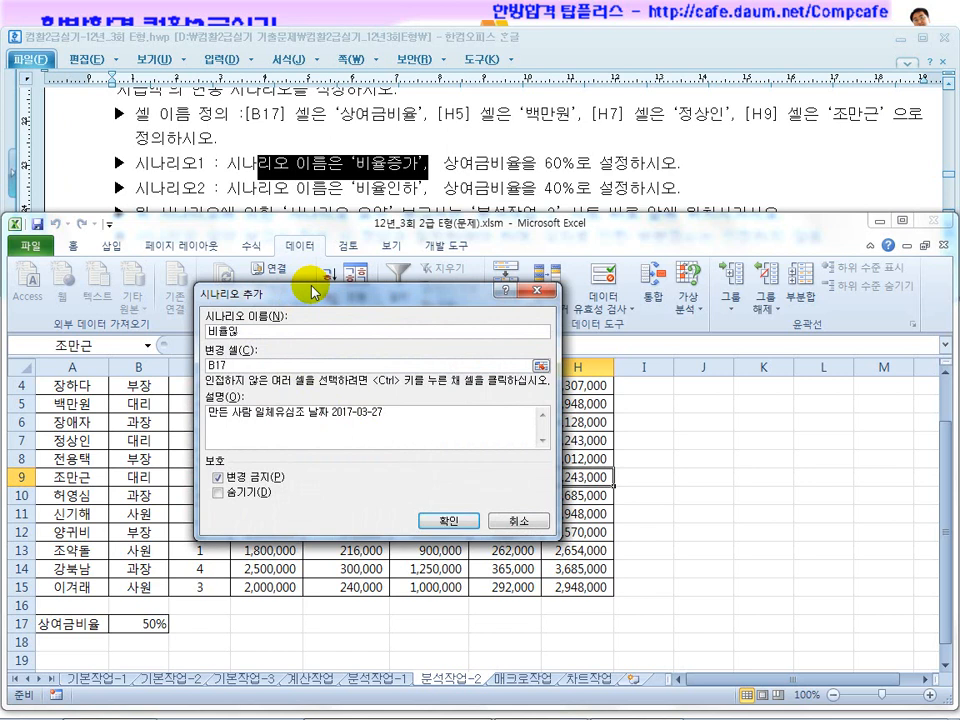
Add a second scenario named 비율인하 with changing cell $B$17 set to 40%.
left_click_drag(231, 366, 200, 366)
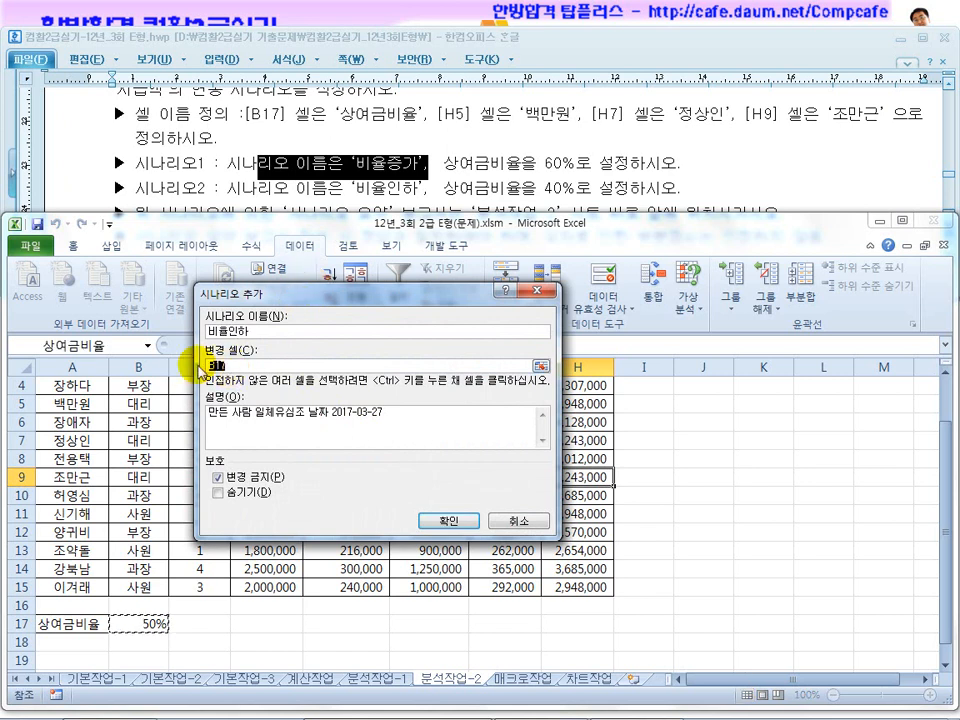
left_click(446, 520)
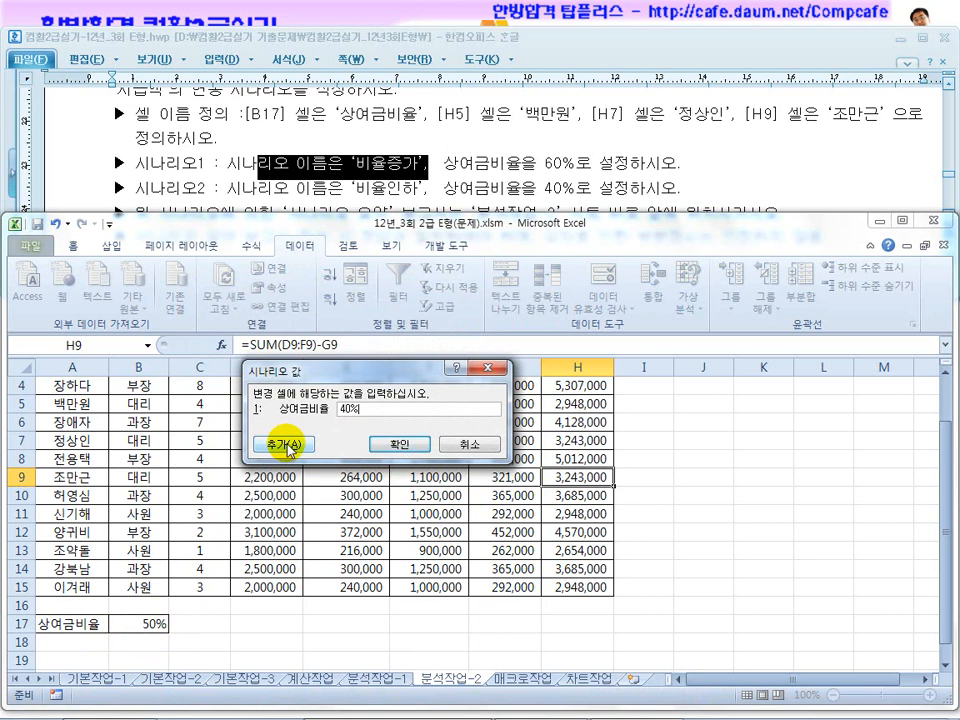
left_click(401, 447)
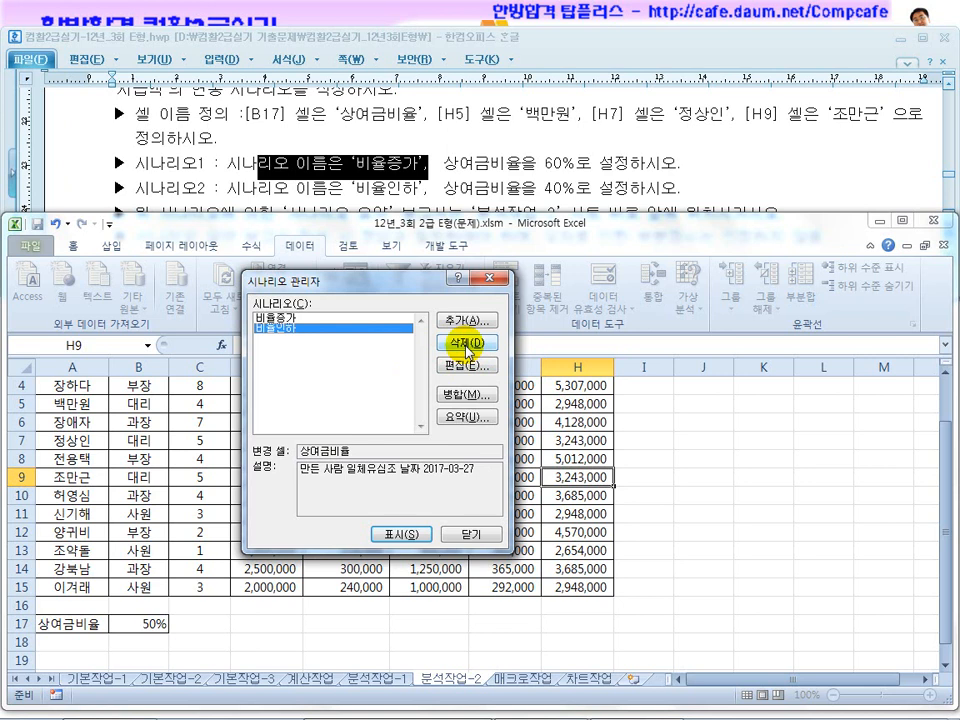
Open the scenario summary settings and check the question for which employees' net pay the report must cover.
left_click(470, 417)
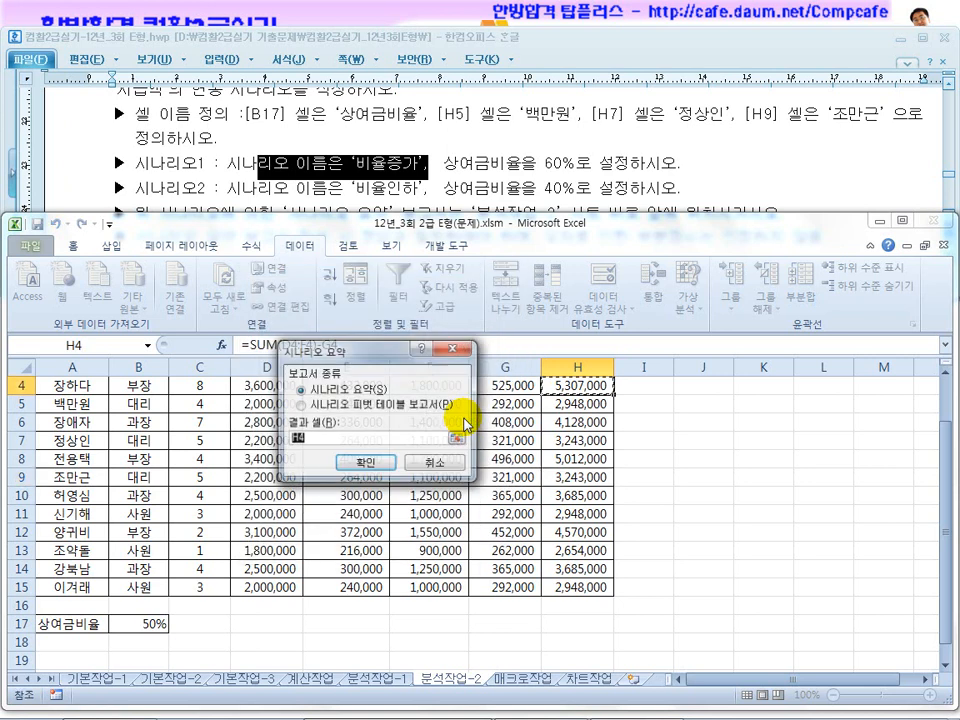
left_click(470, 160)
scroll(470, 160, "down", 2)
scroll(470, 160, "up", 4)
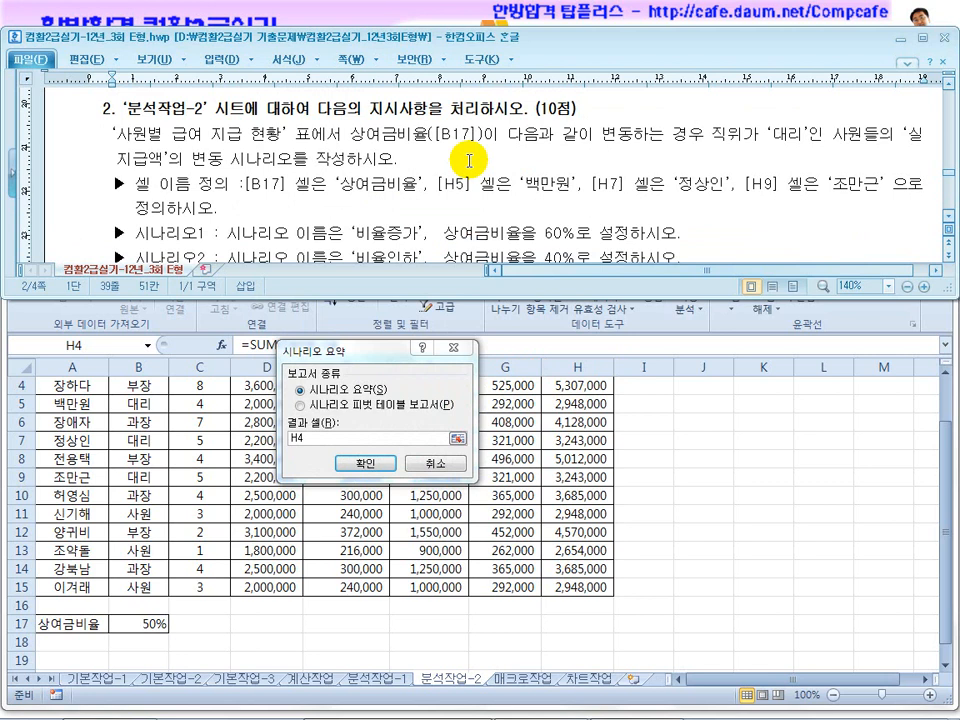
left_click_drag(744, 133, 893, 133)
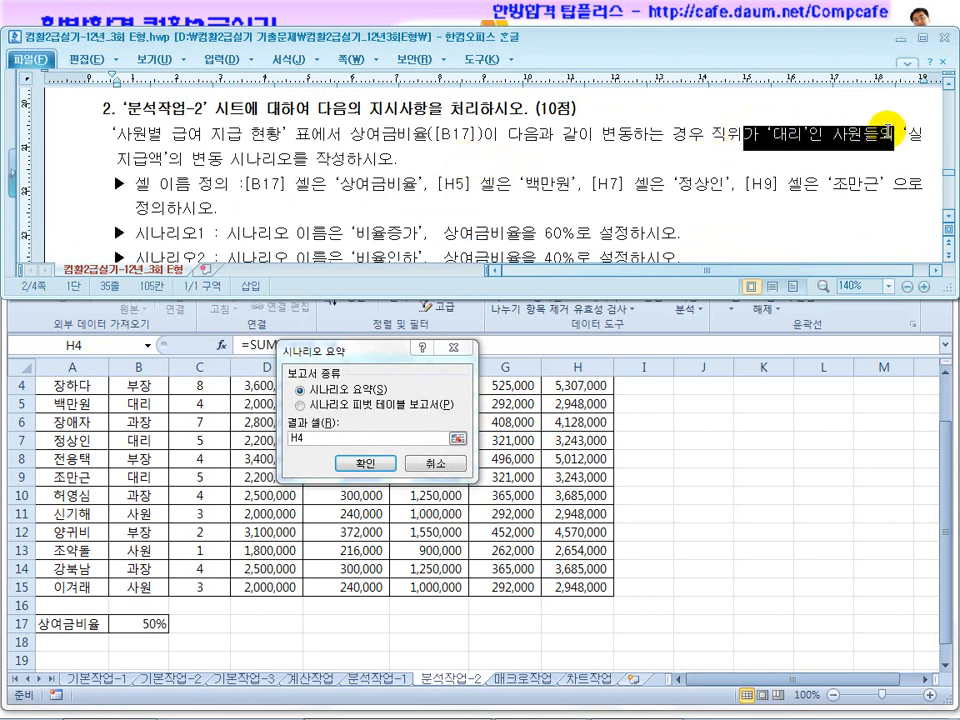
left_click_drag(139, 158, 362, 158)
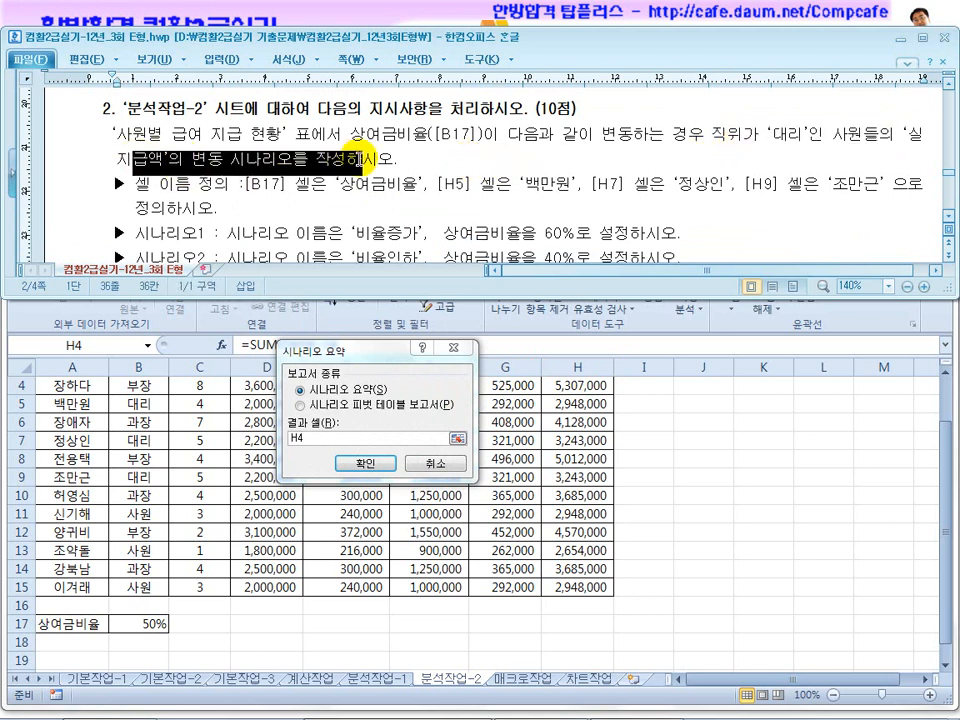
left_click(697, 184)
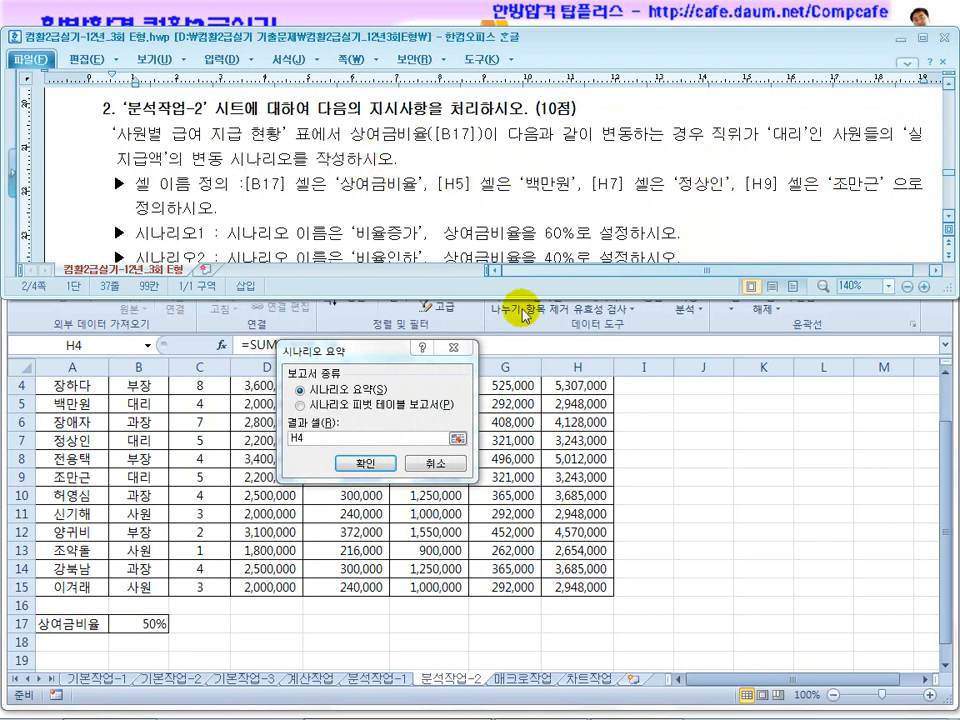
Create a scenario summary report with cells H5, H7 and H9 as the result cells.
left_click(633, 430)
scroll(633, 430, "up", 1)
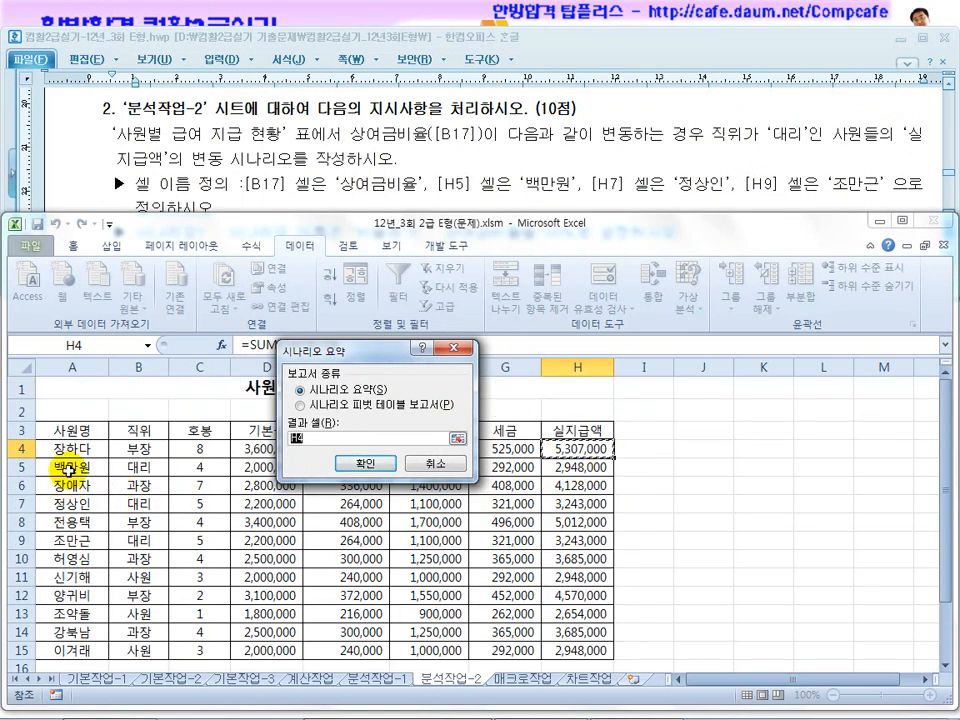
left_click(566, 466)
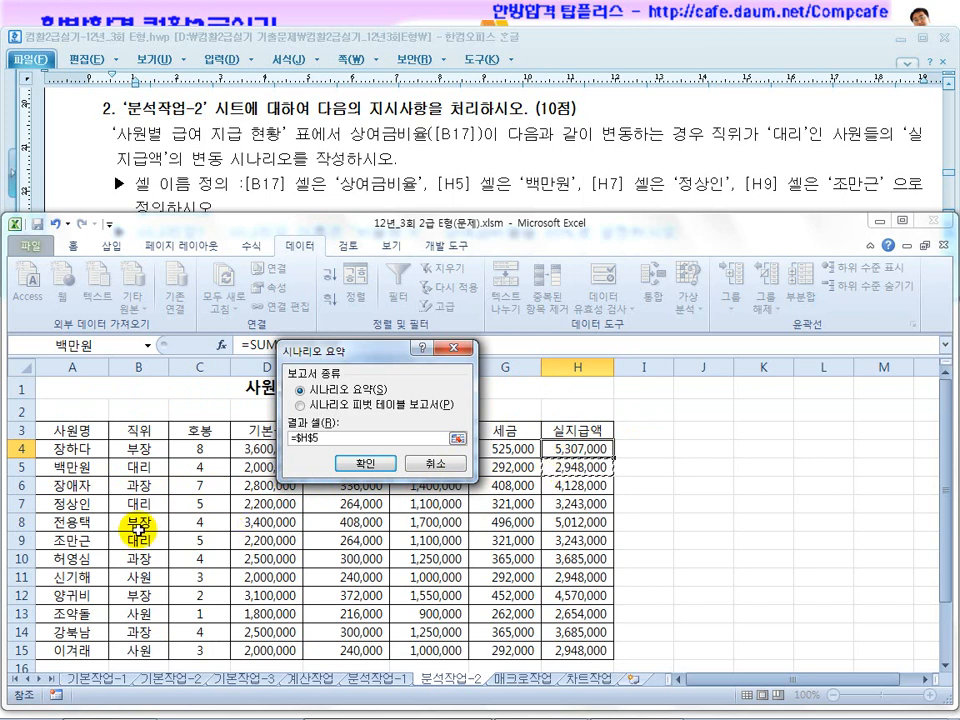
left_click(579, 508, "ctrl")
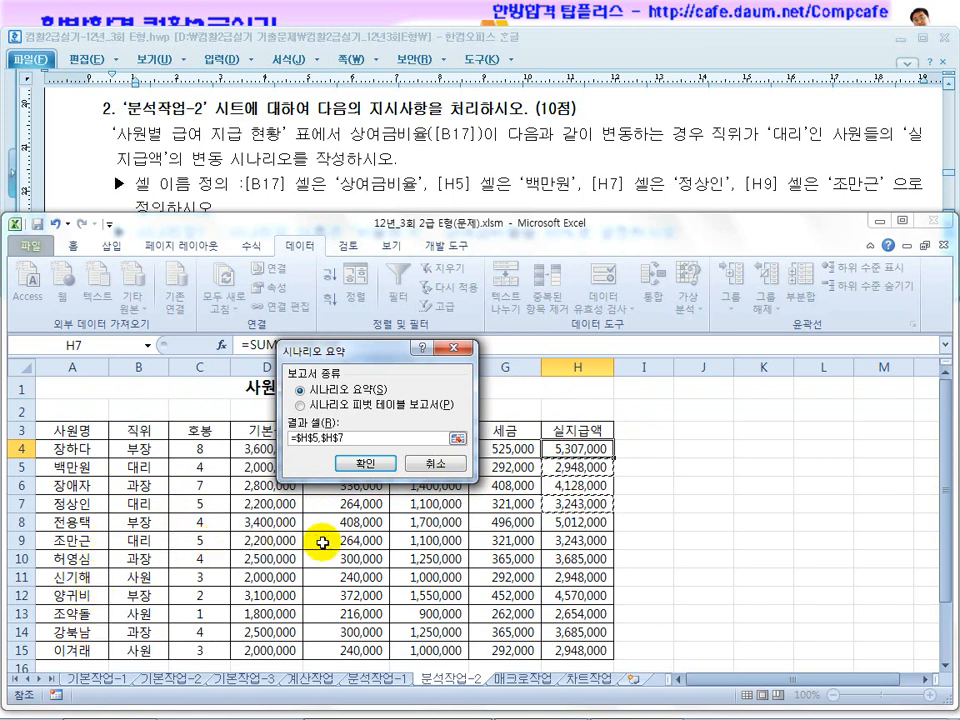
left_click(568, 549, "ctrl")
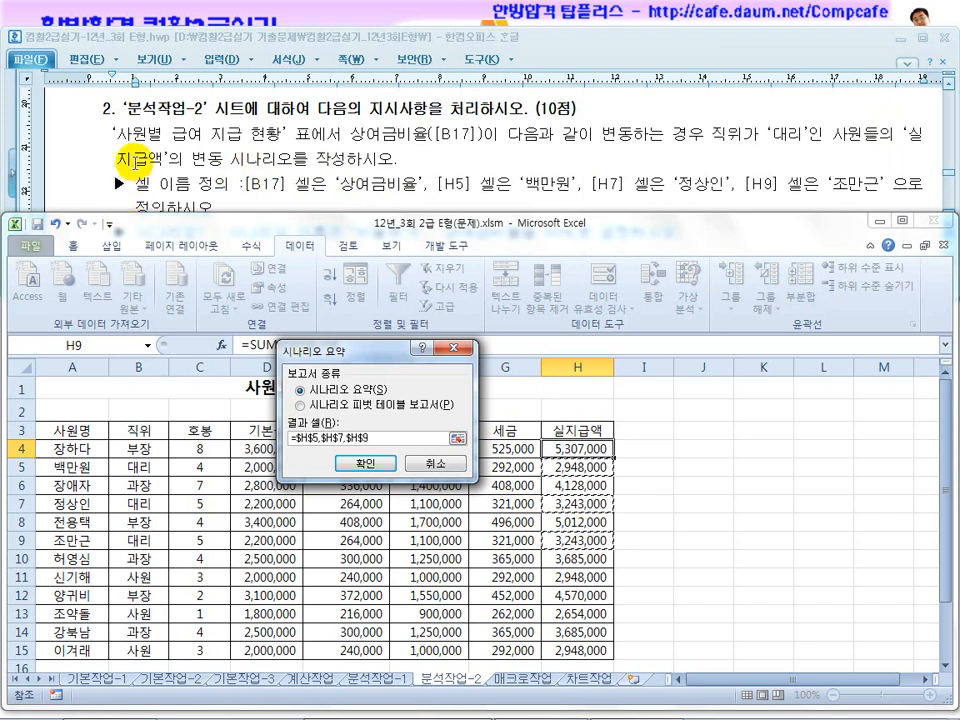
left_click(359, 466)
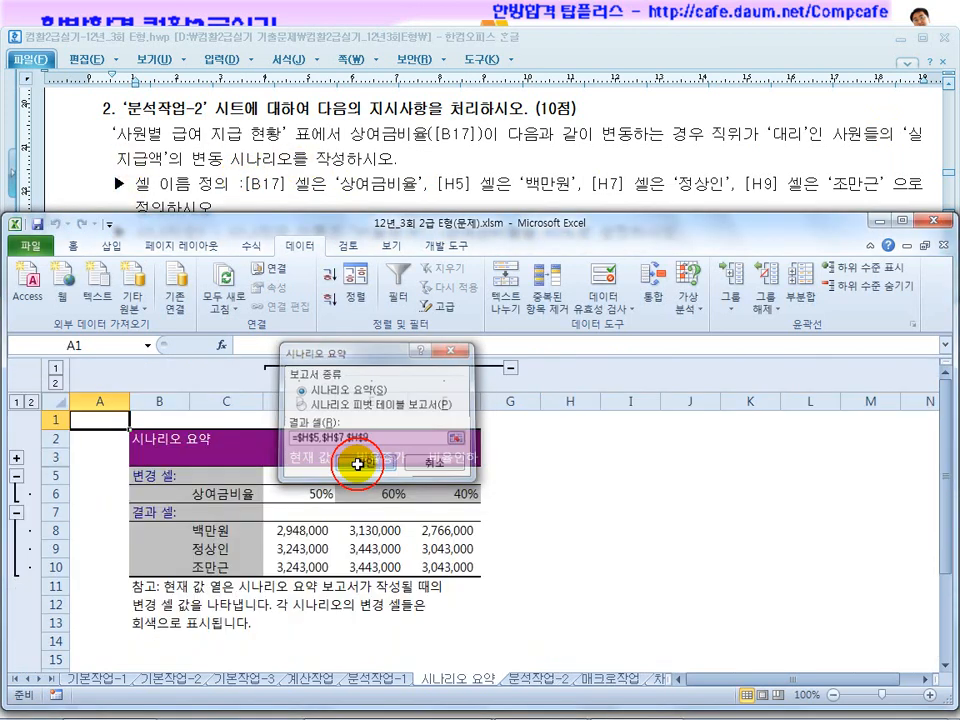
Examine the result cells and the 상여금비율 values for each scenario in the 시나리오 요약 report.
left_click(220, 533)
left_click(221, 549)
left_click(224, 567)
left_click_drag(298, 530, 305, 557)
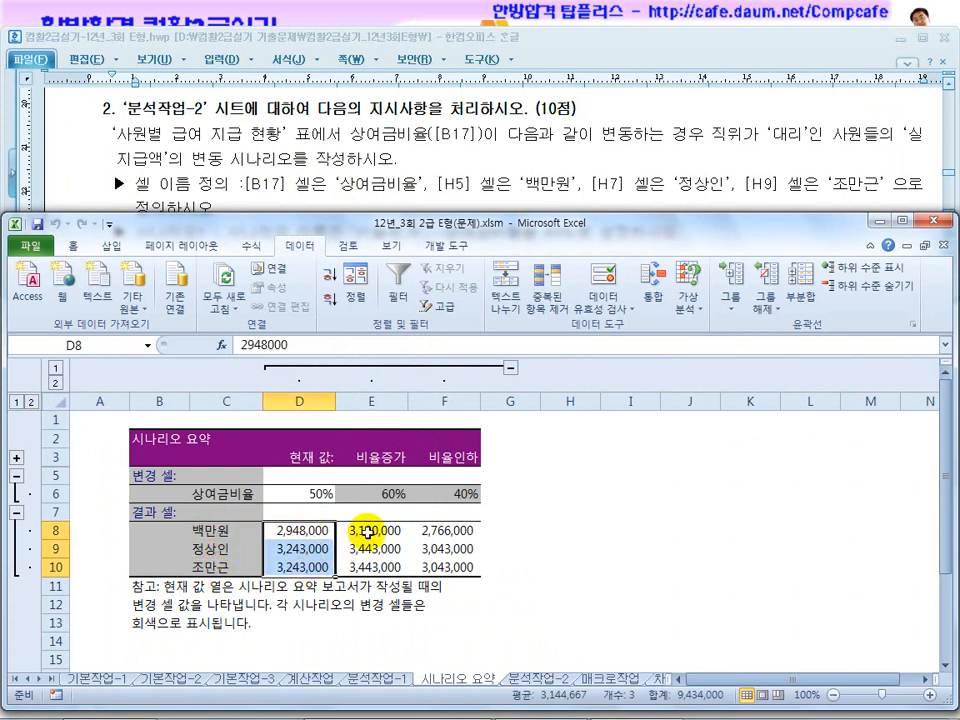
left_click_drag(370, 530, 369, 567)
left_click(315, 493)
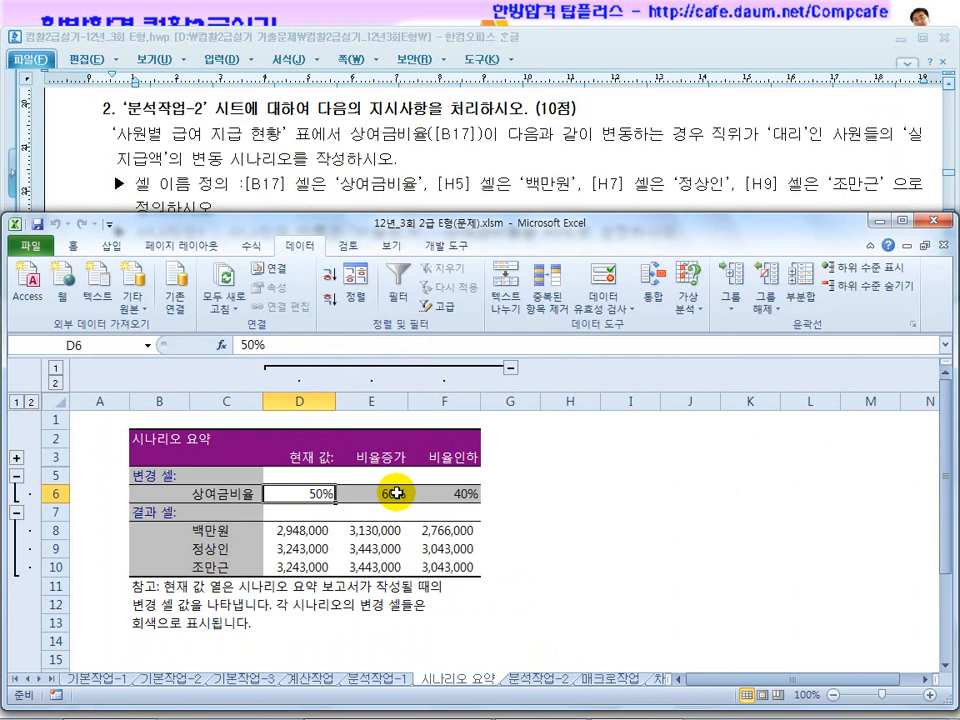
left_click(397, 493)
left_click(453, 495)
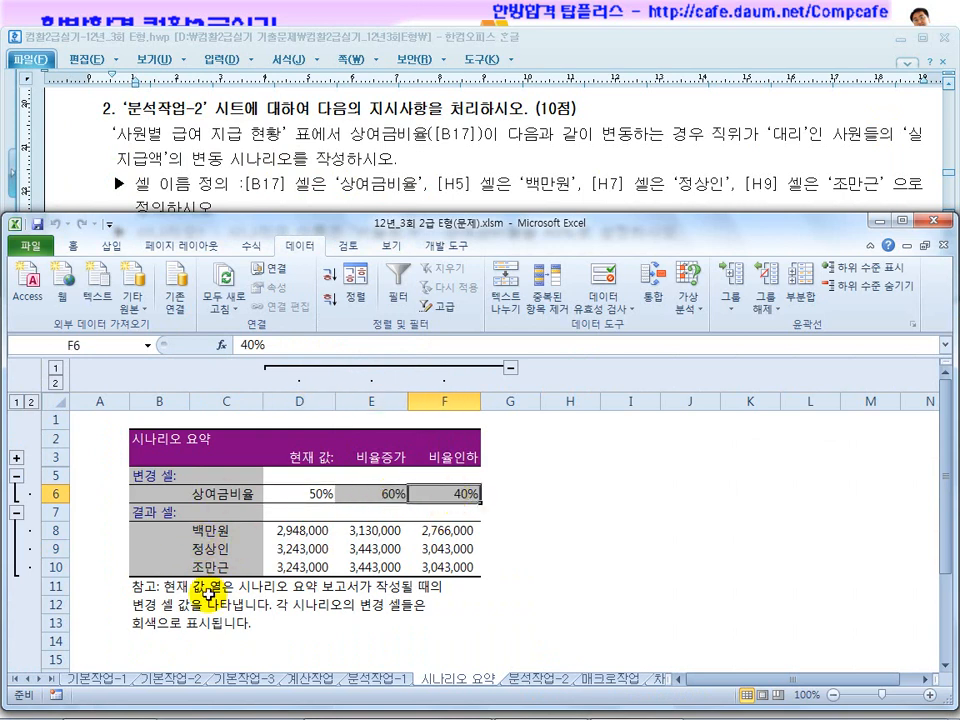
Check the 시나리오 요약 sheet's position before 분석작업-2 against the placement instruction in the question.
left_click(540, 677)
left_click(480, 160)
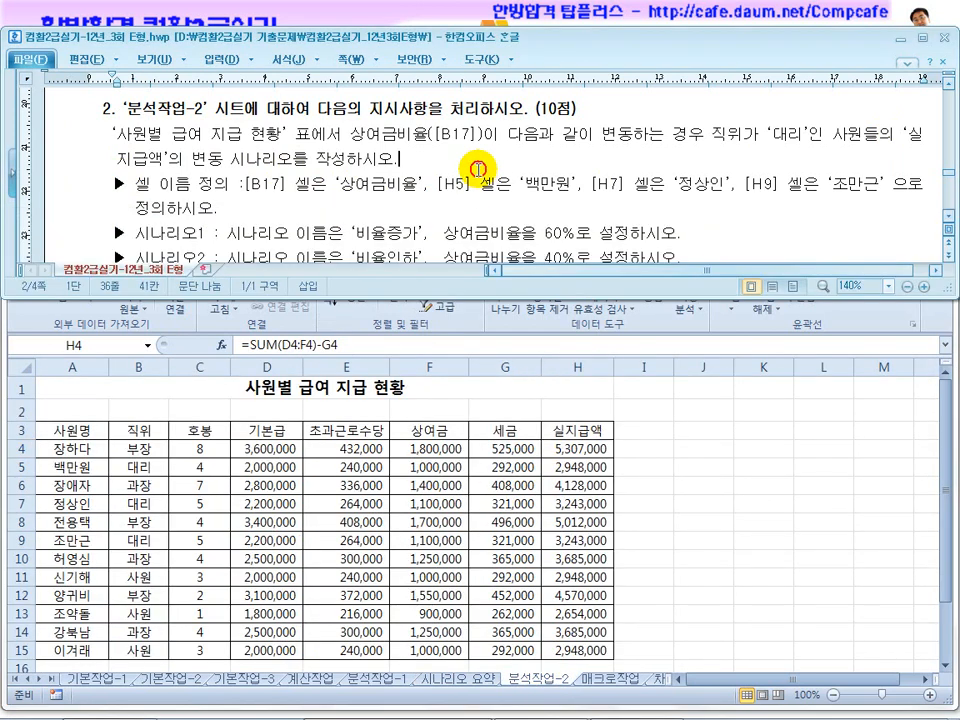
scroll(479, 188, "down", 2)
scroll(479, 188, "down", 3)
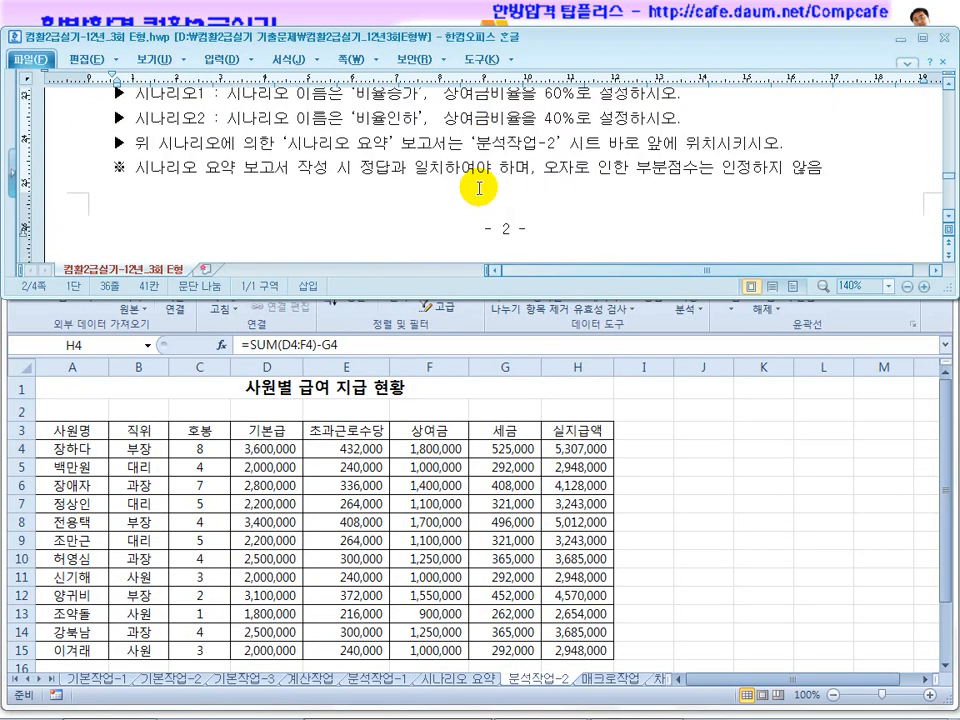
left_click_drag(357, 145, 585, 145)
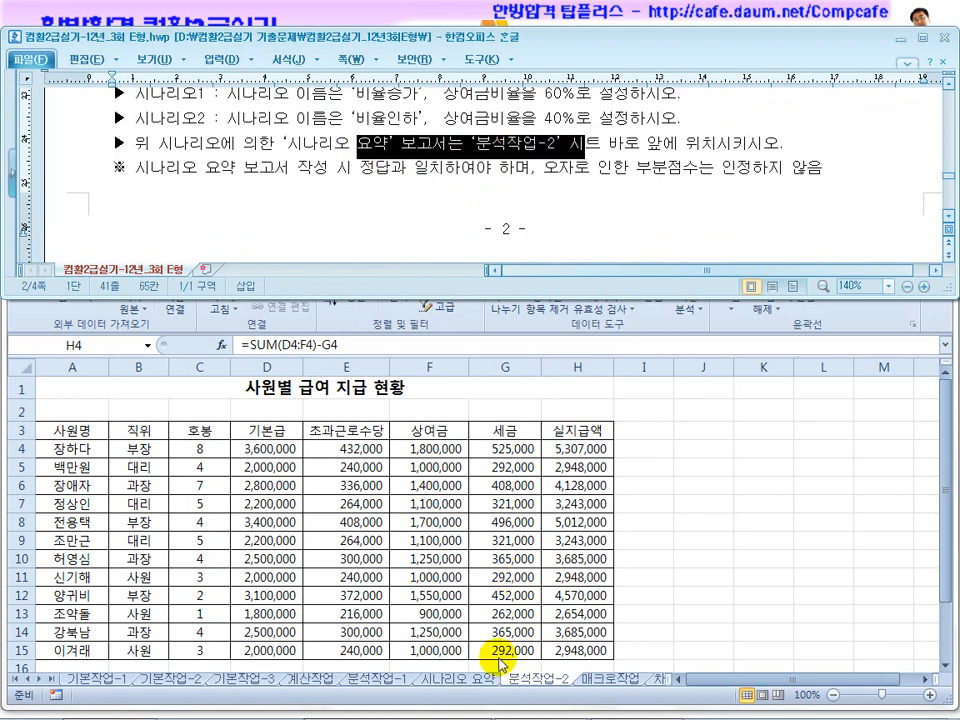
Find the first macro question in the exam document and switch to the 매크로작업 sheet.
scroll(422, 223, "down", 8)
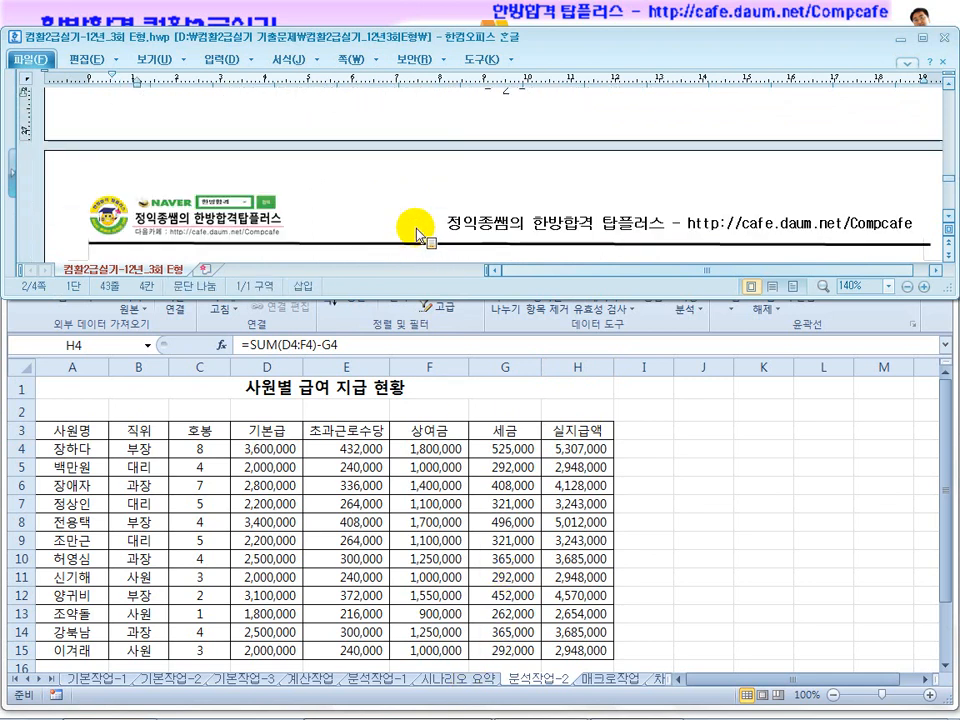
left_click(403, 162)
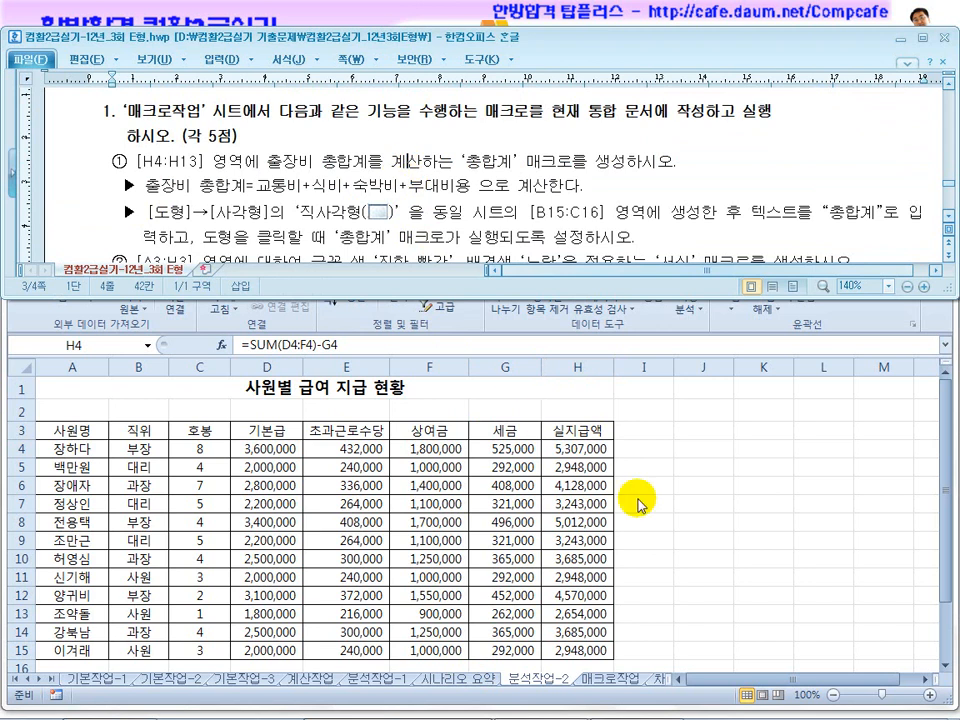
left_click(671, 491)
left_click(594, 680)
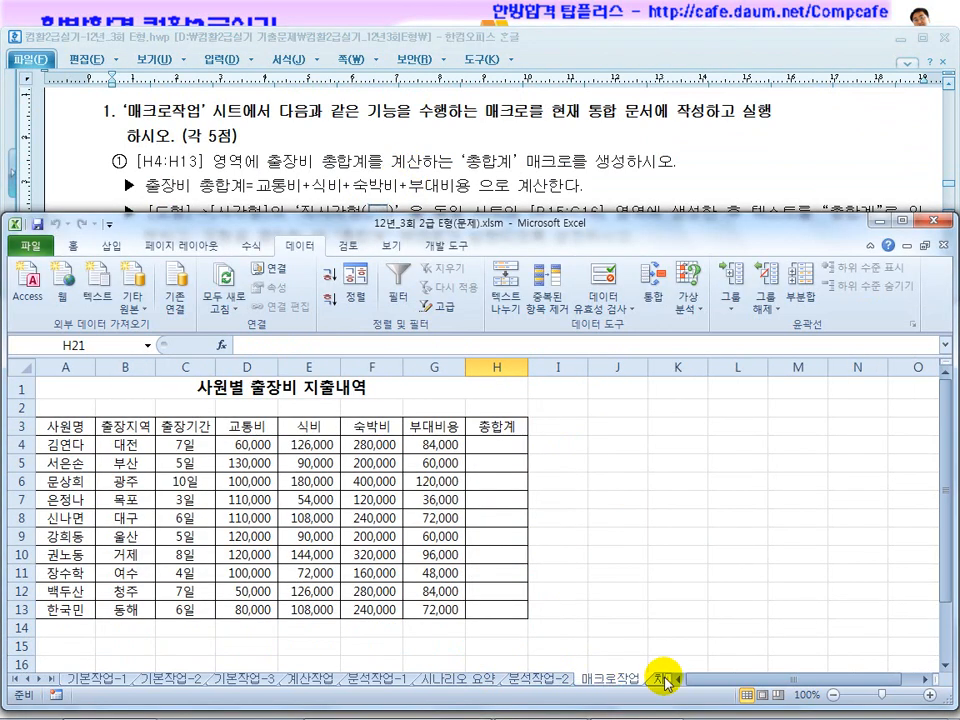
left_click(617, 590)
left_click(557, 481)
left_click(456, 641)
left_click(559, 516)
left_click(393, 641)
left_click(570, 502)
left_click(373, 641)
left_click(557, 516)
left_click(371, 628)
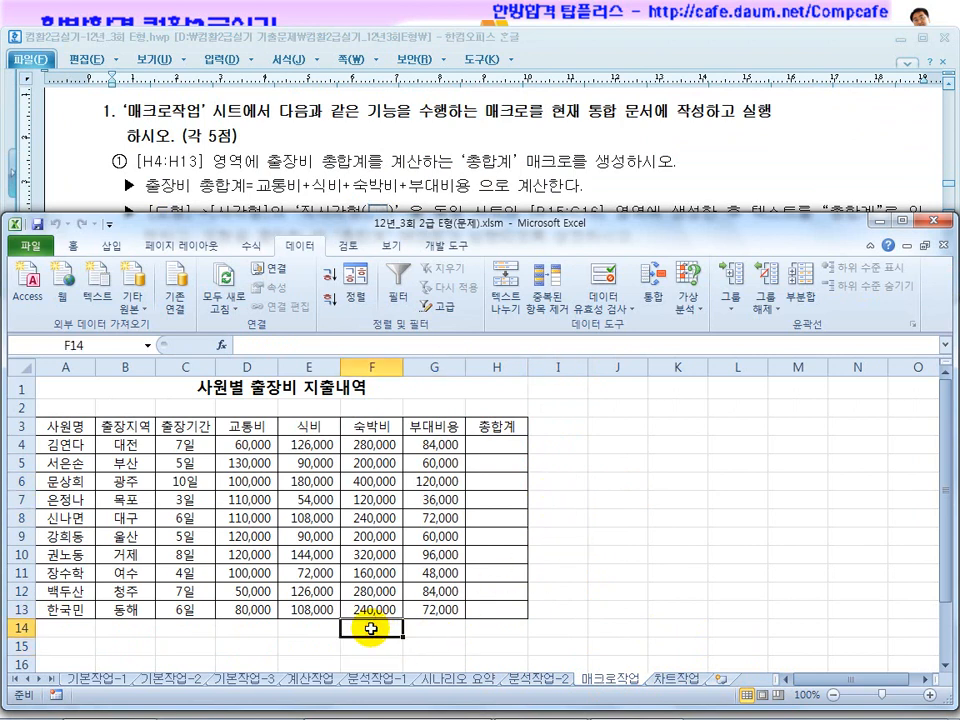
Select an empty cell outside the table and start recording a macro named 총합계, stored in the current workbook.
left_click(559, 497)
left_click(437, 245)
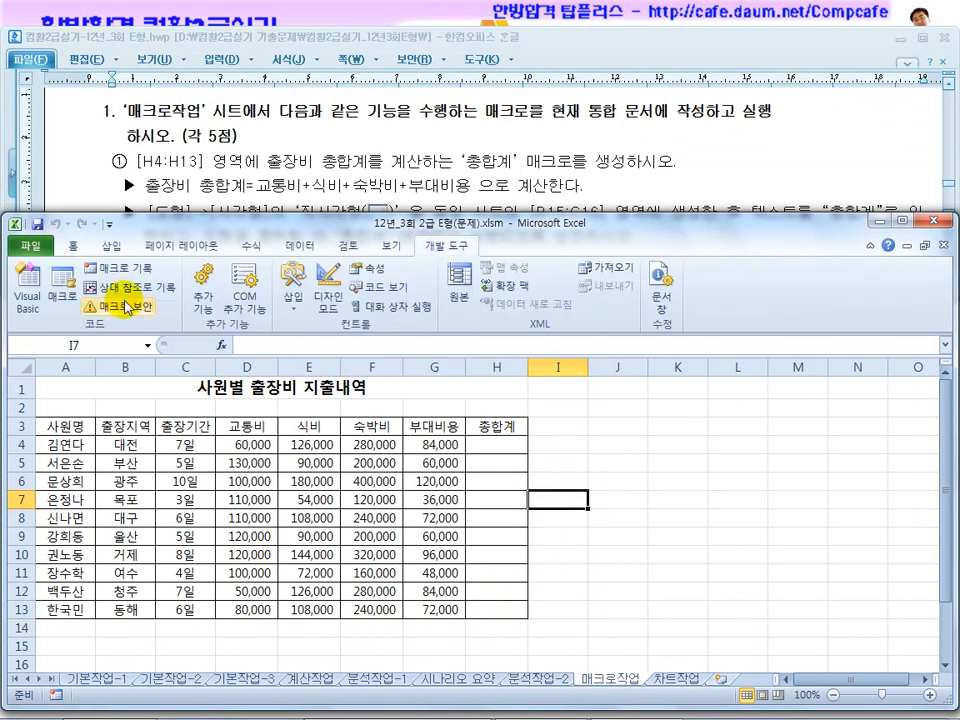
left_click(113, 272)
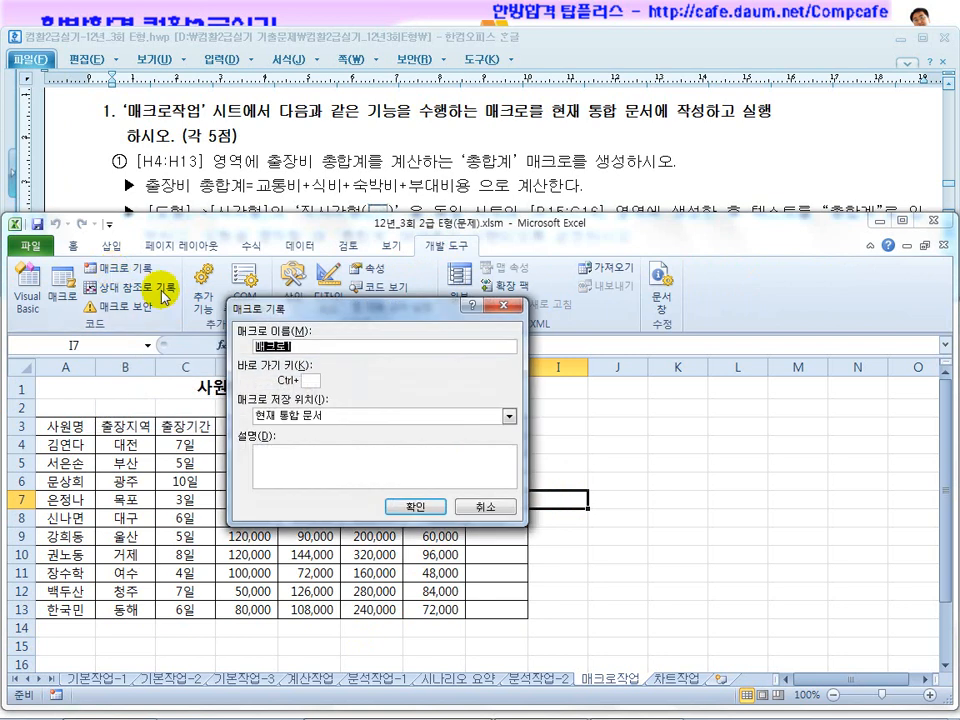
left_click_drag(330, 312, 160, 428)
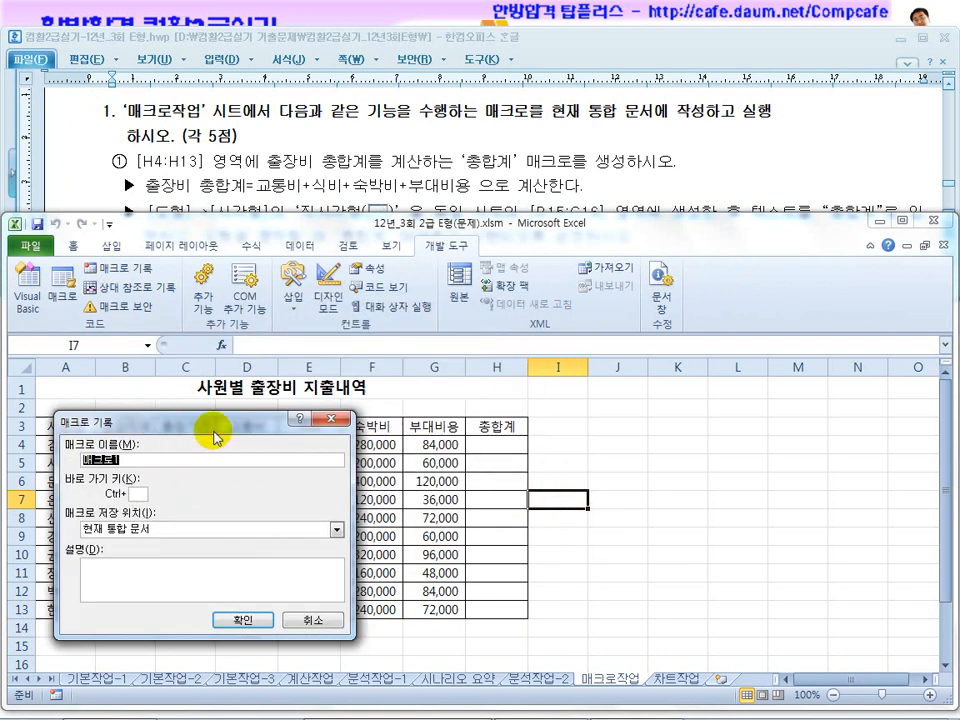
left_click_drag(218, 426, 331, 389)
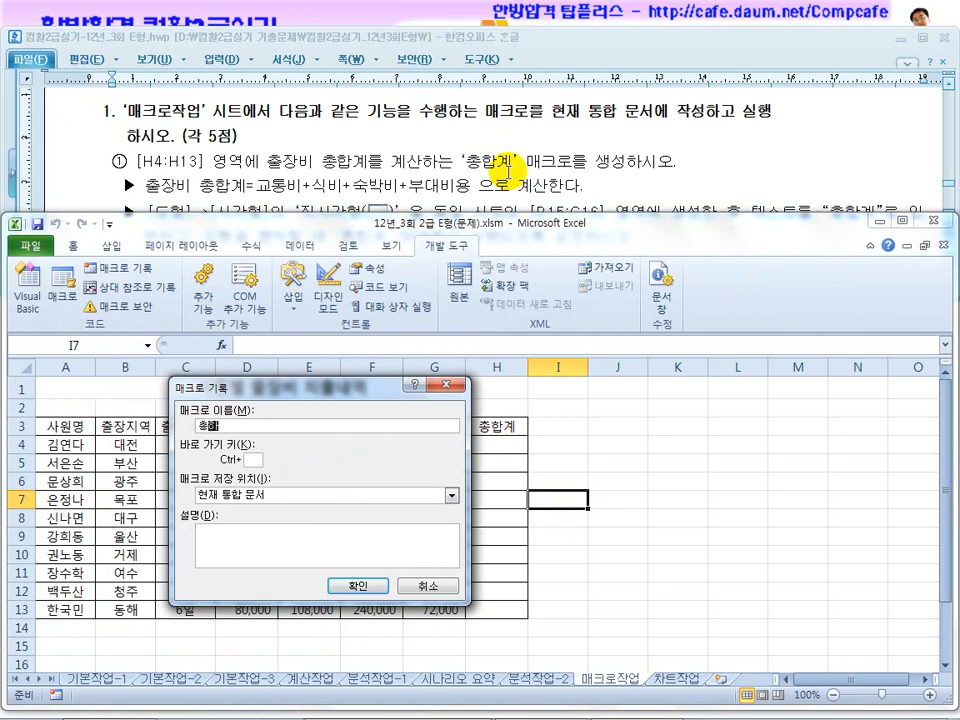
left_click(358, 585)
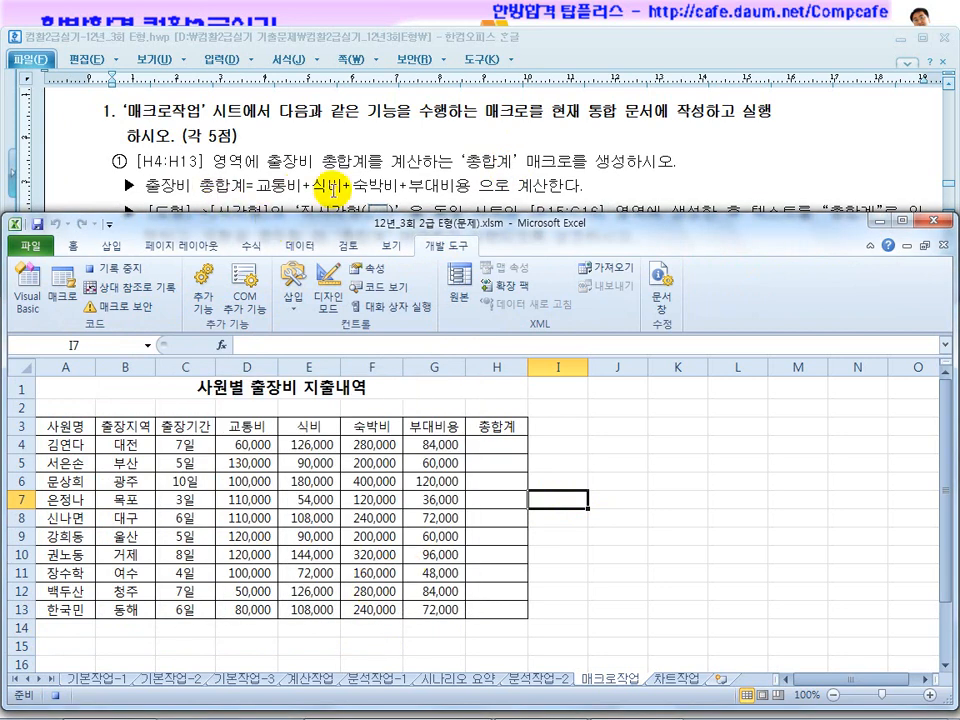
Enter the travel expense total =D4+E4+F4+G4 in cell H4.
left_click(493, 446)
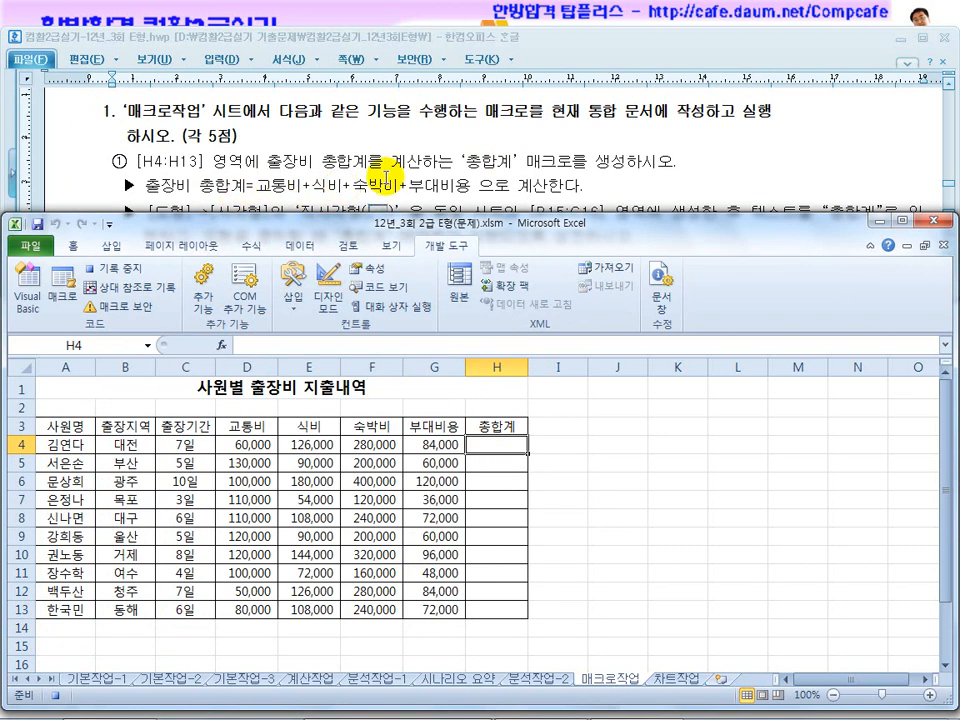
type("=")
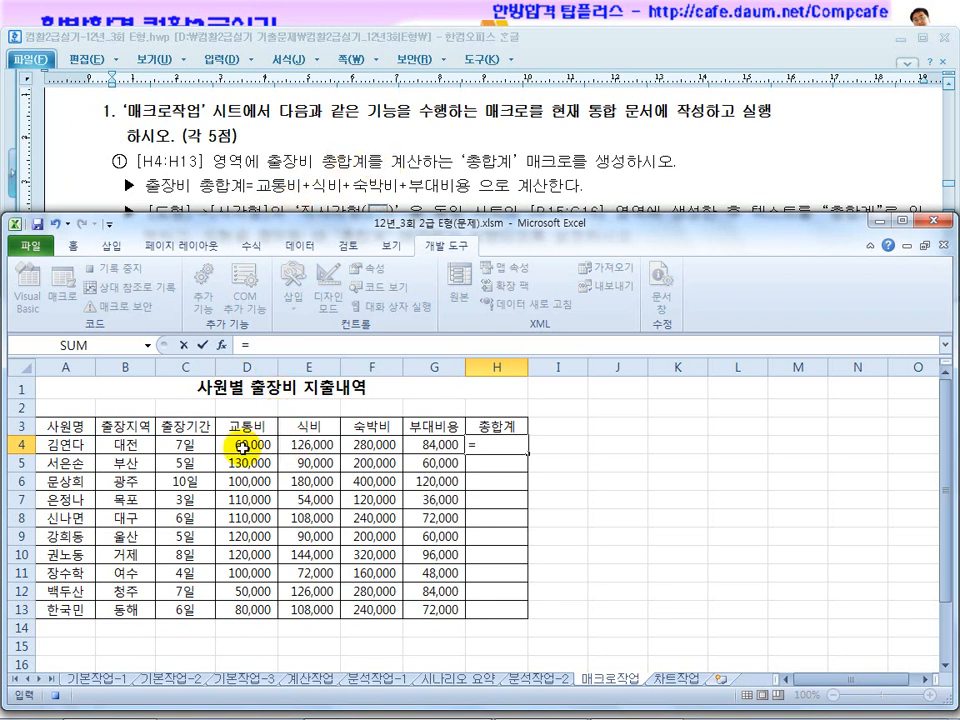
type("+")
left_click(373, 445)
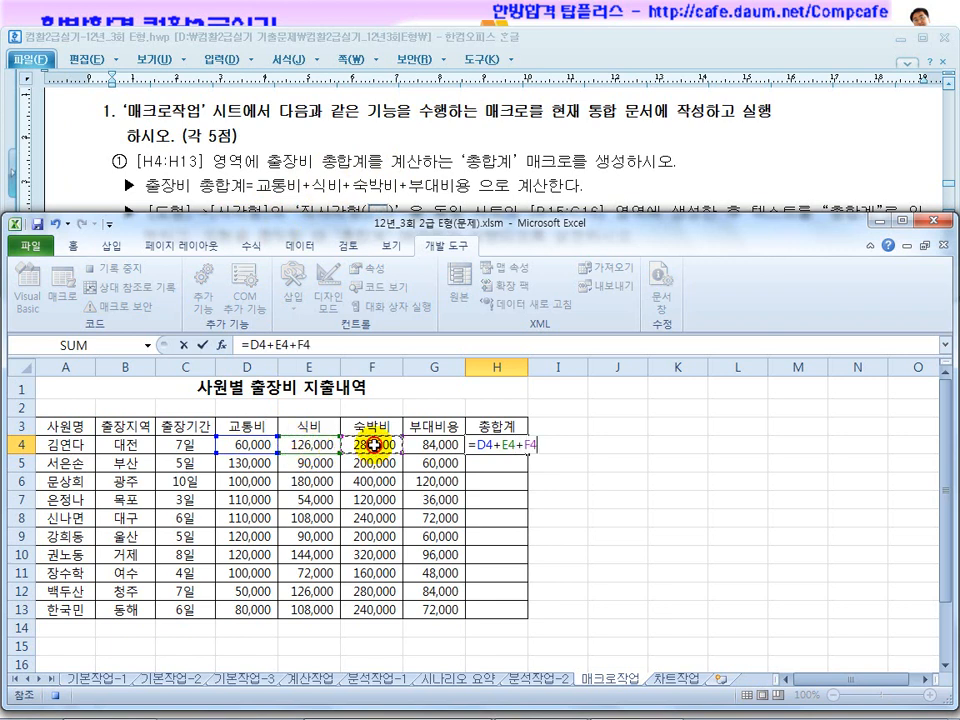
type("+")
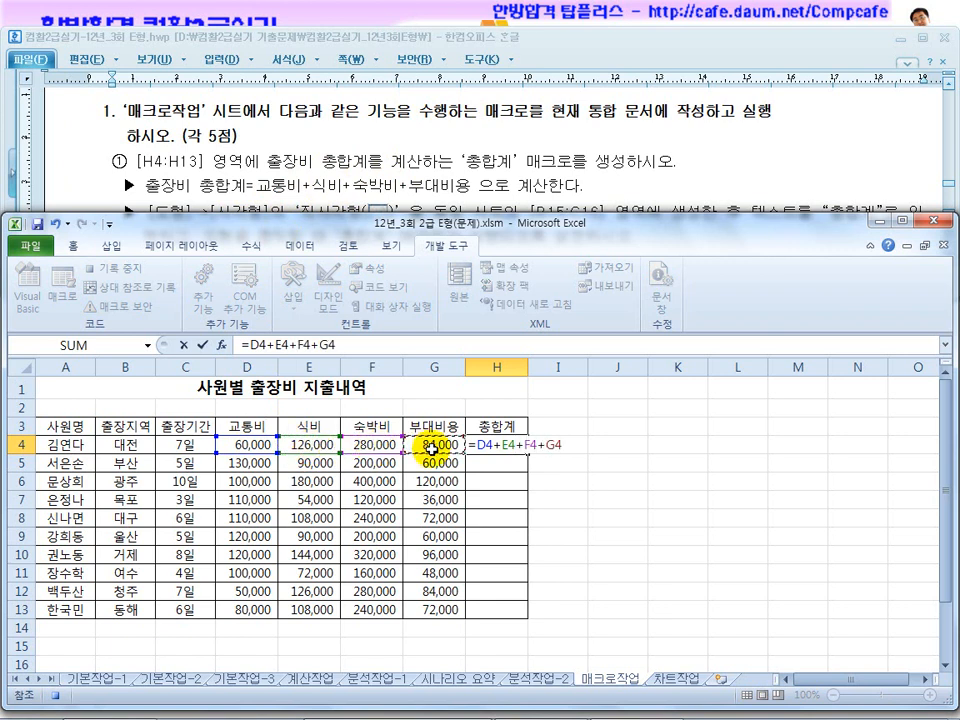
key("Return")
Fill the H4 total down to H13, deselect the range and stop recording the macro.
left_click(495, 443)
left_click_drag(528, 455, 522, 612)
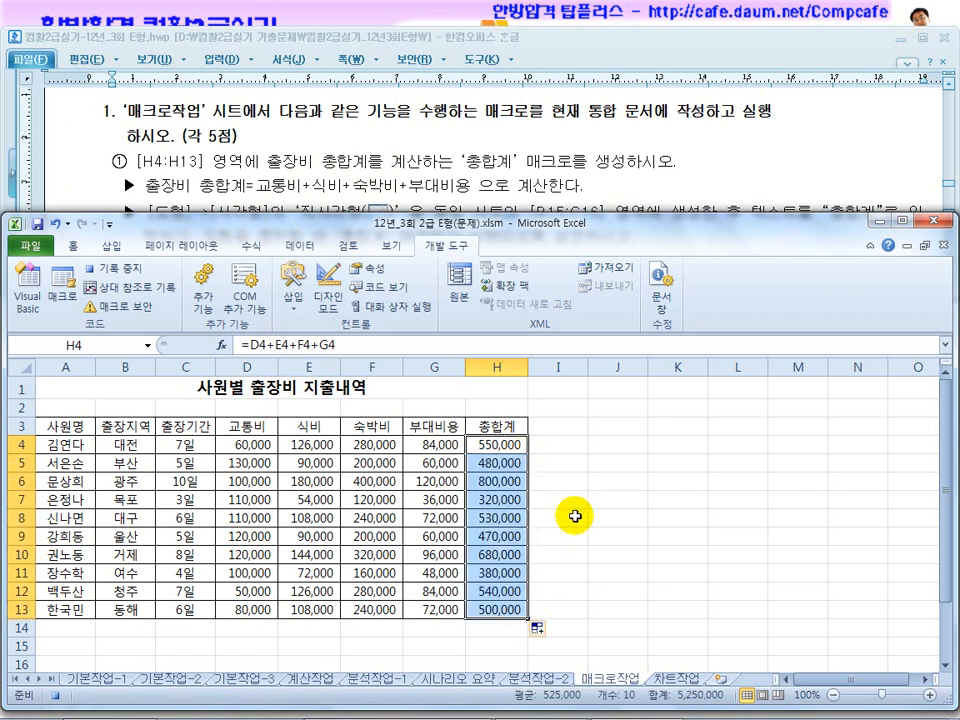
left_click(576, 516)
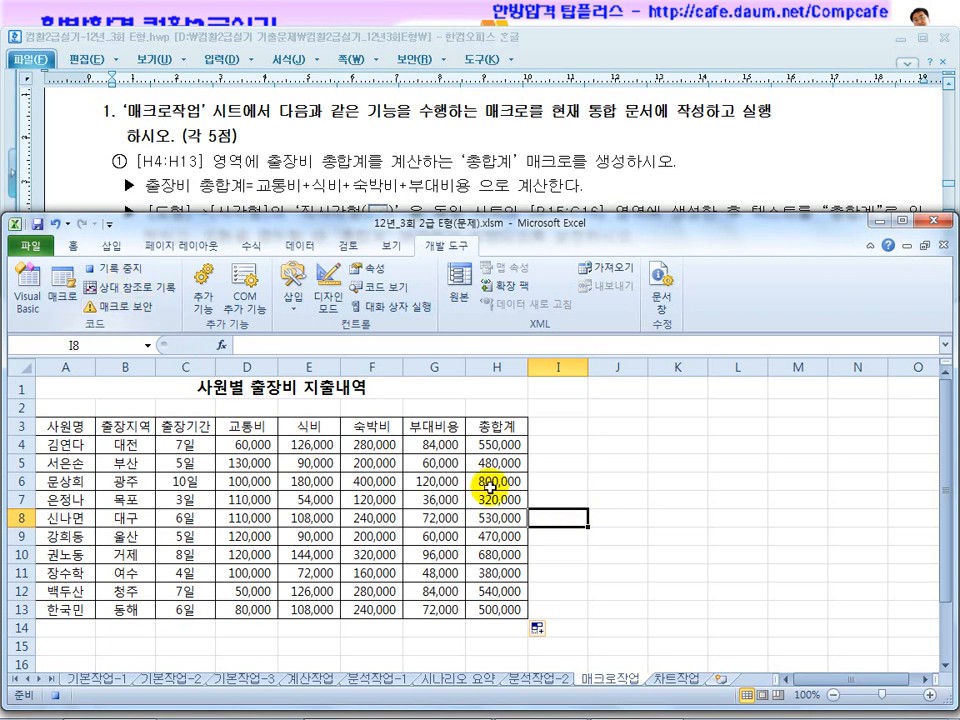
left_click(133, 270)
Read the formatting macro instructions and start recording a macro named 서식 in the current workbook.
left_click(373, 180)
scroll(383, 180, "down", 1)
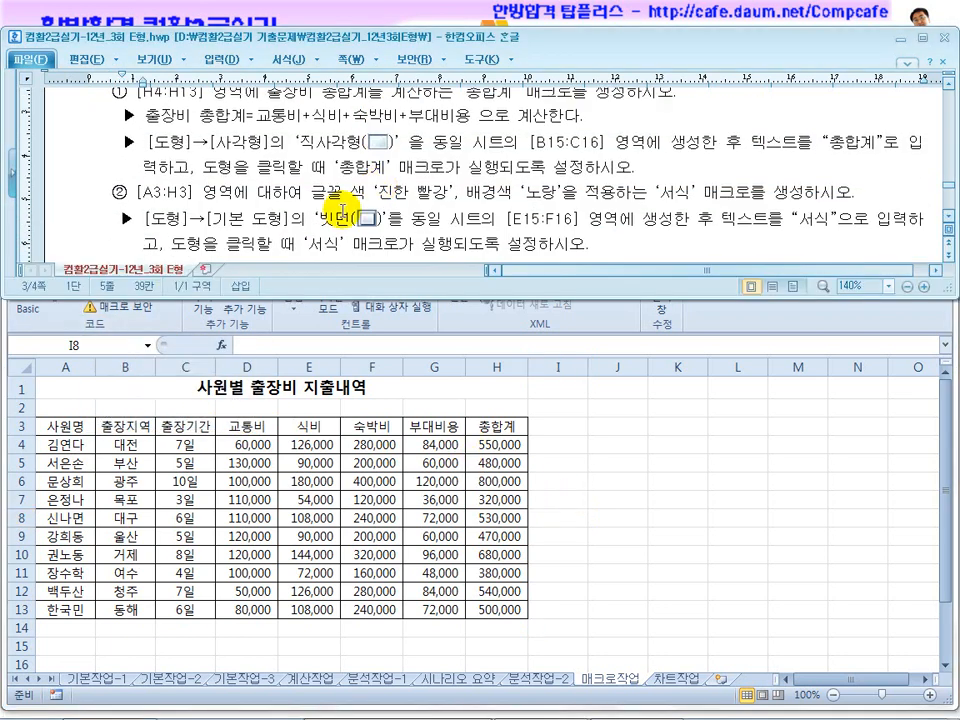
left_click(567, 540)
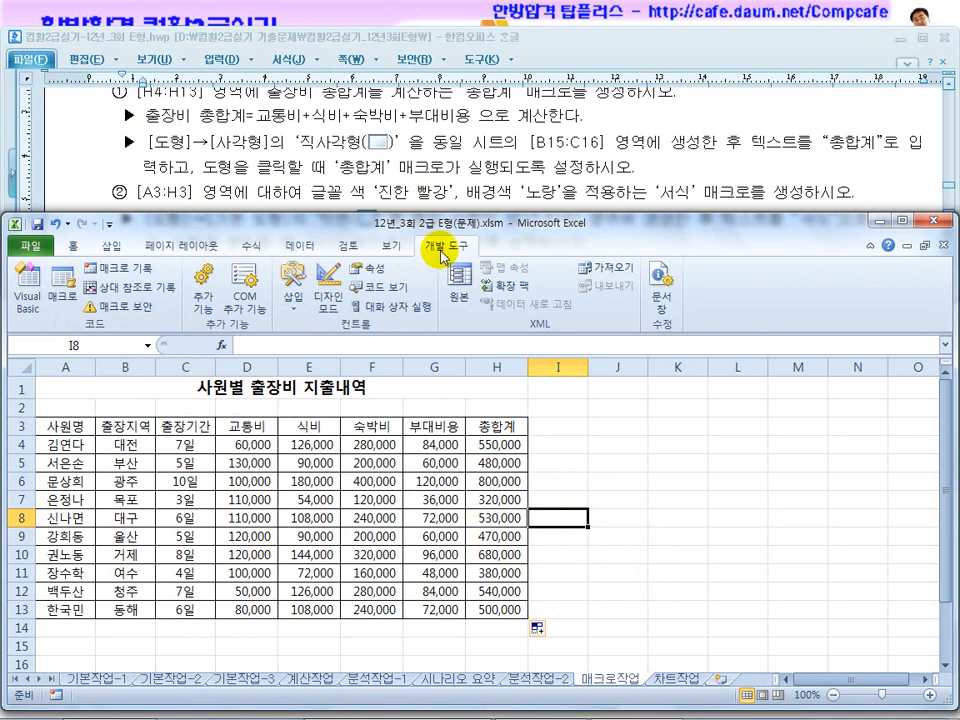
left_click(118, 270)
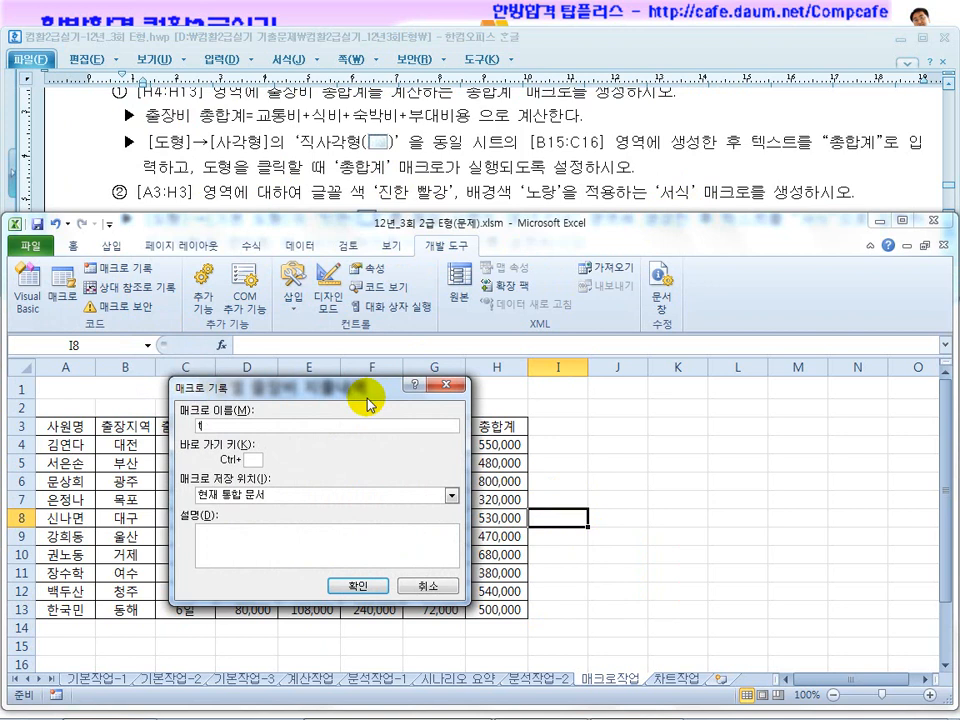
left_click(362, 588)
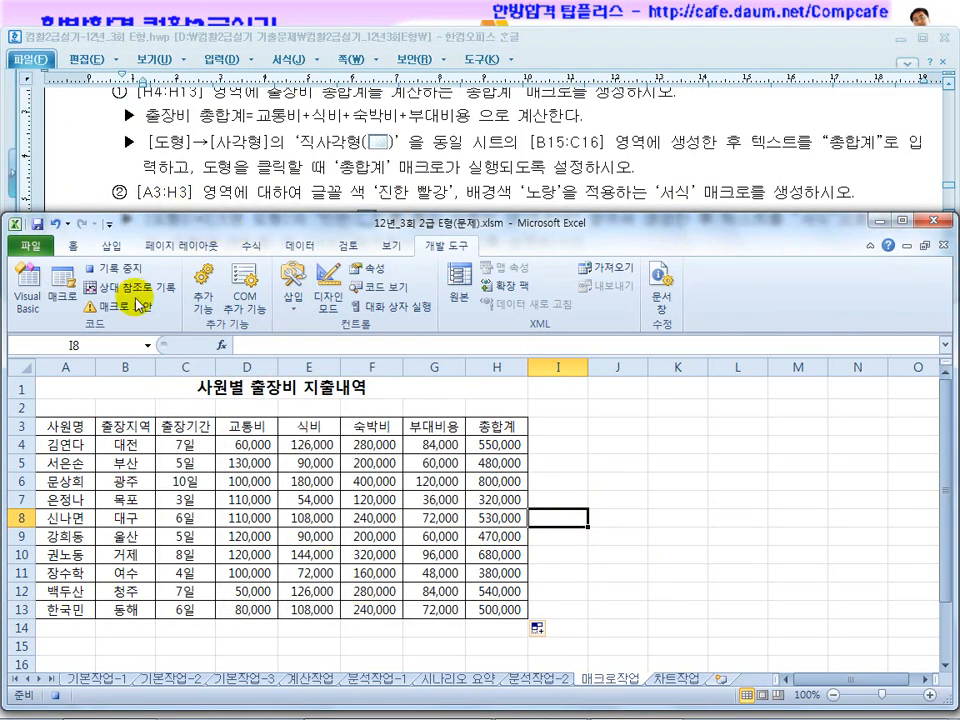
Apply the dark red standard font color to the header range A3:H3.
left_click_drag(88, 434, 493, 428)
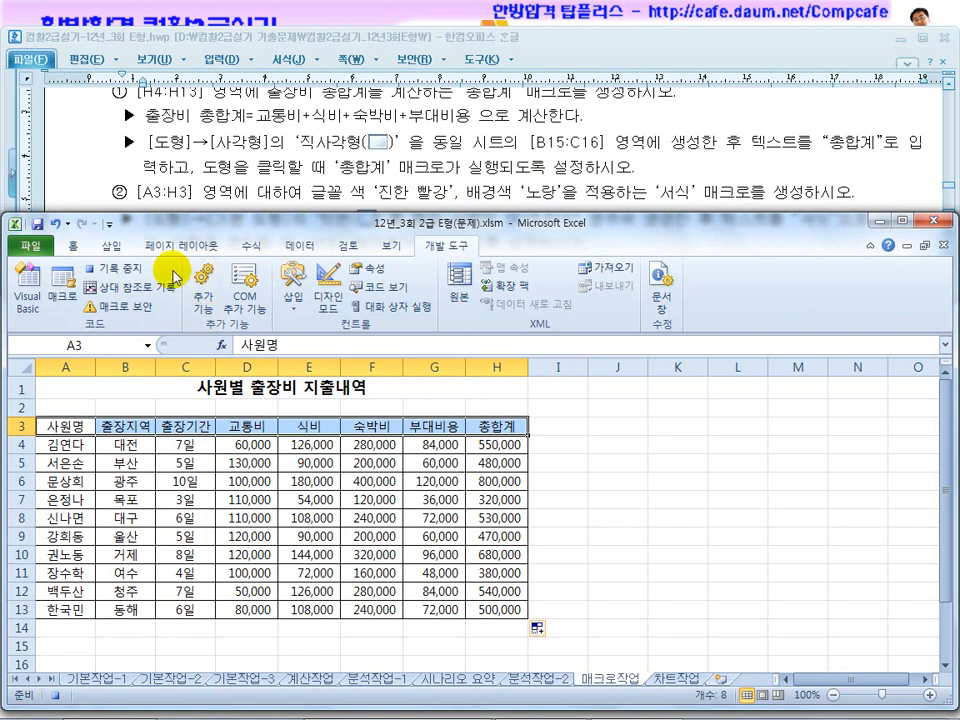
left_click(76, 247)
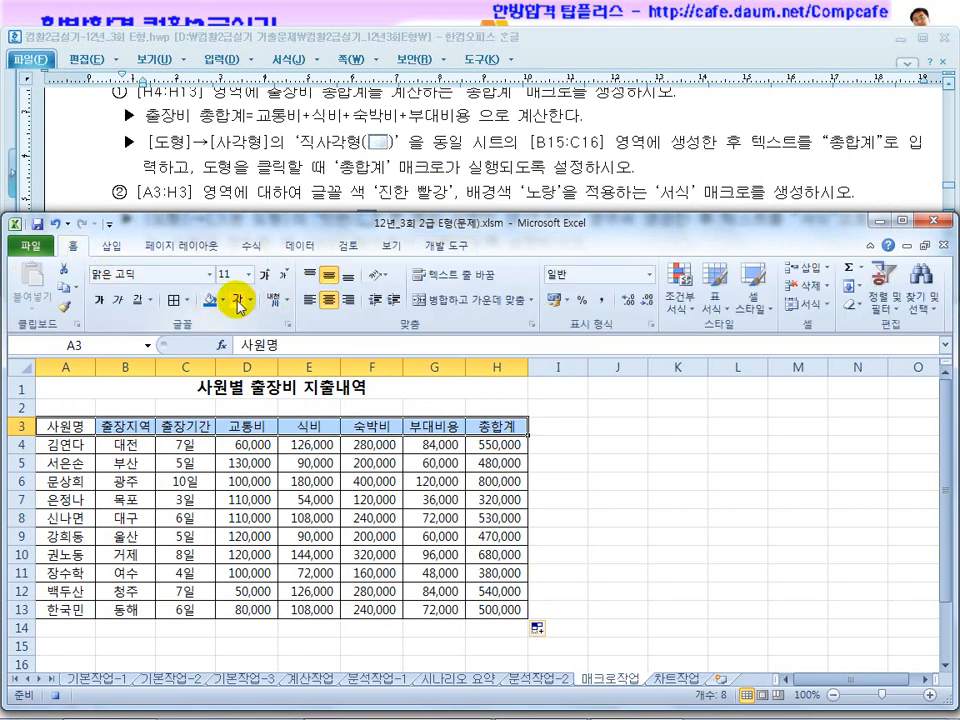
left_click(251, 299)
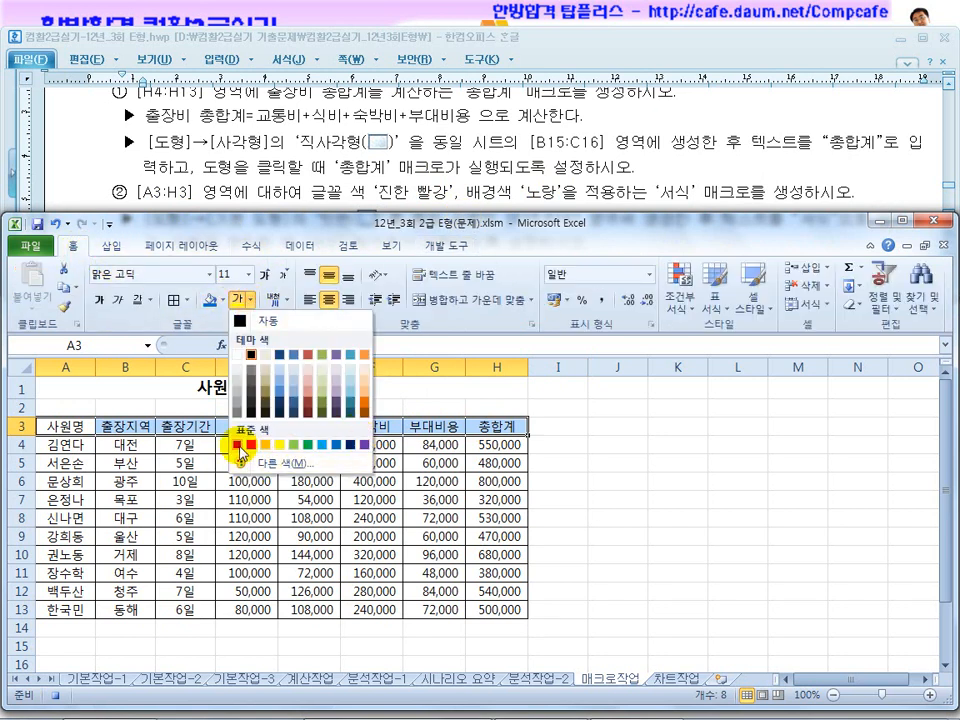
left_click(237, 446)
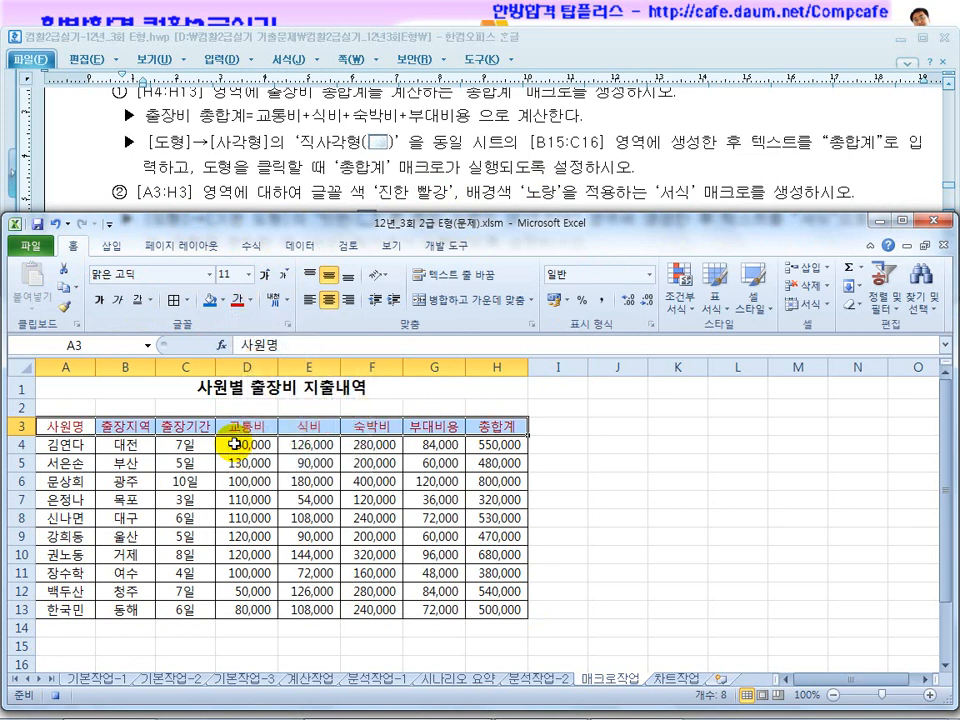
Fill the header range A3:H3 with yellow, deselect it and stop recording the macro.
left_click(221, 300)
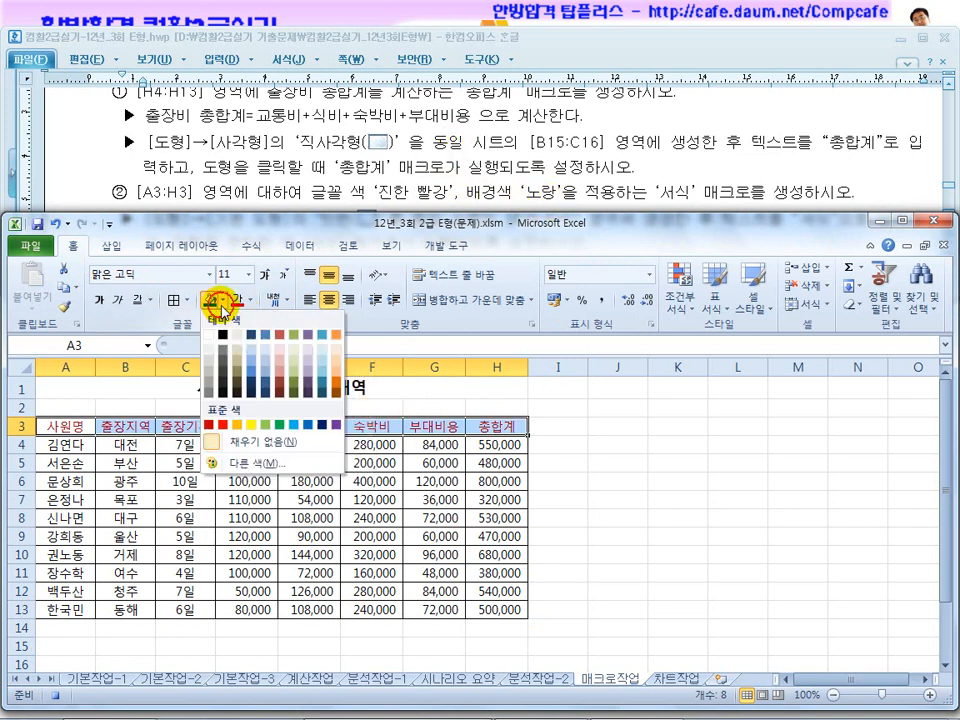
left_click(254, 426)
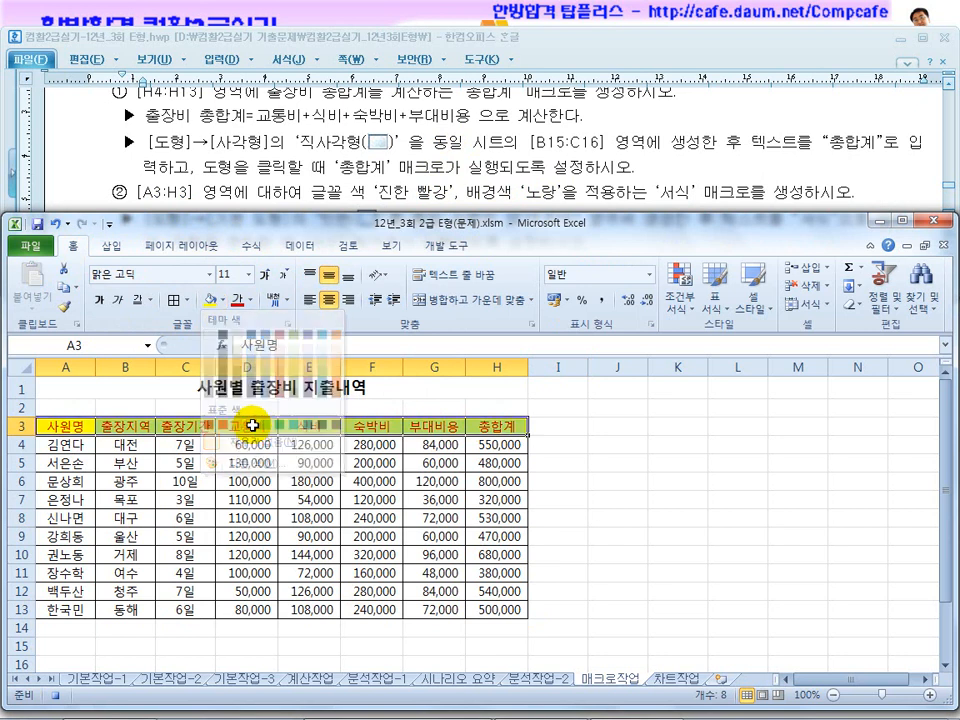
left_click(571, 441)
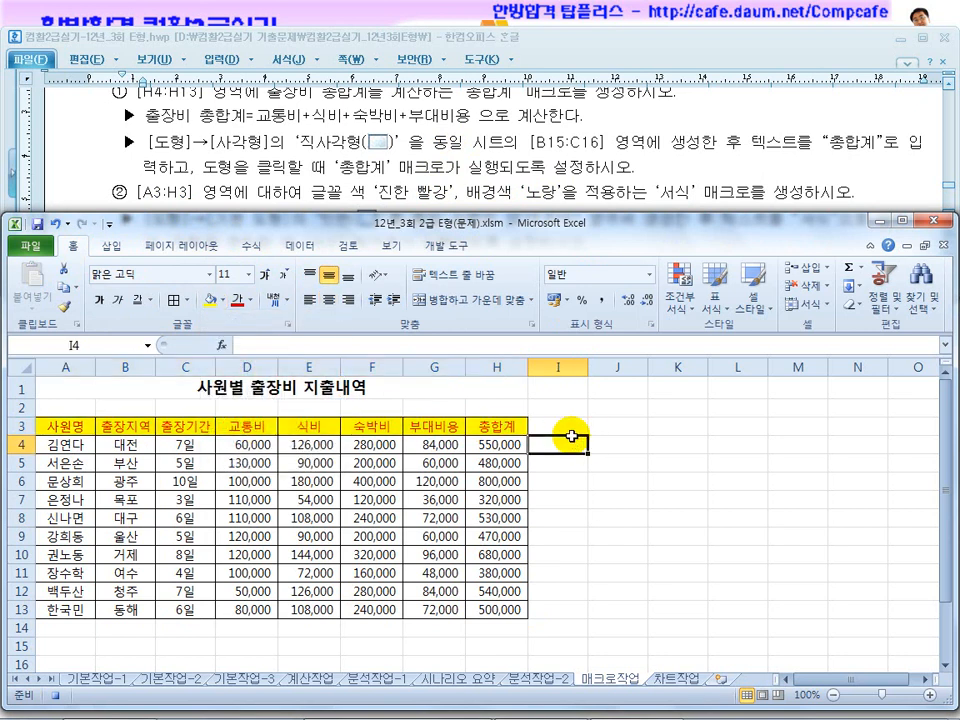
left_click(446, 245)
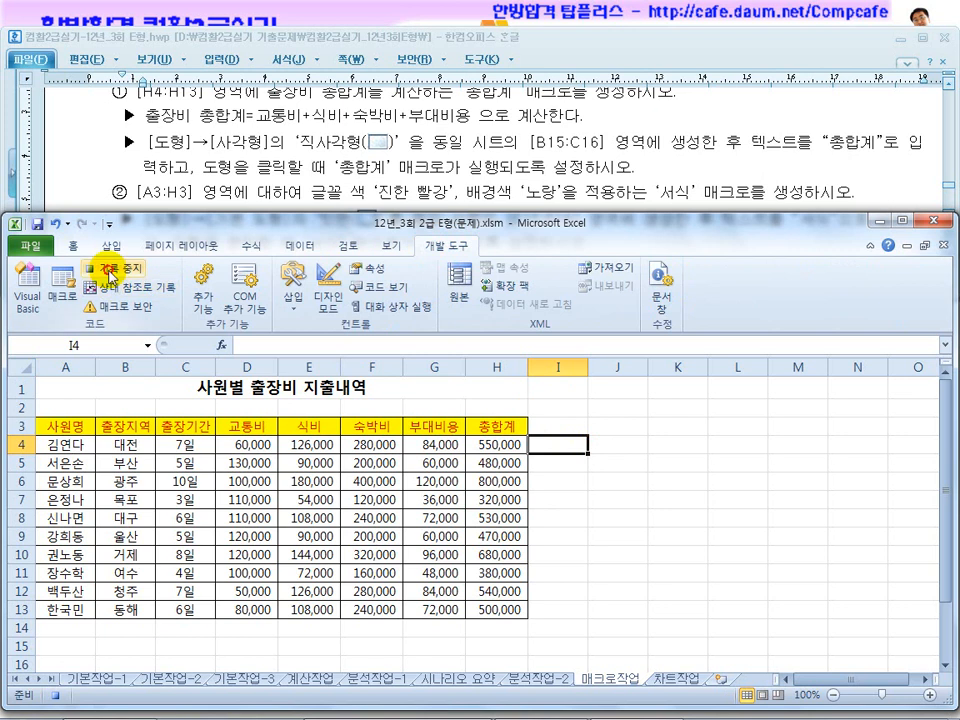
Draw a rectangle shape covering B15:C16 on the 매크로작업 sheet and enter the text 총합계 in it.
left_click(392, 191)
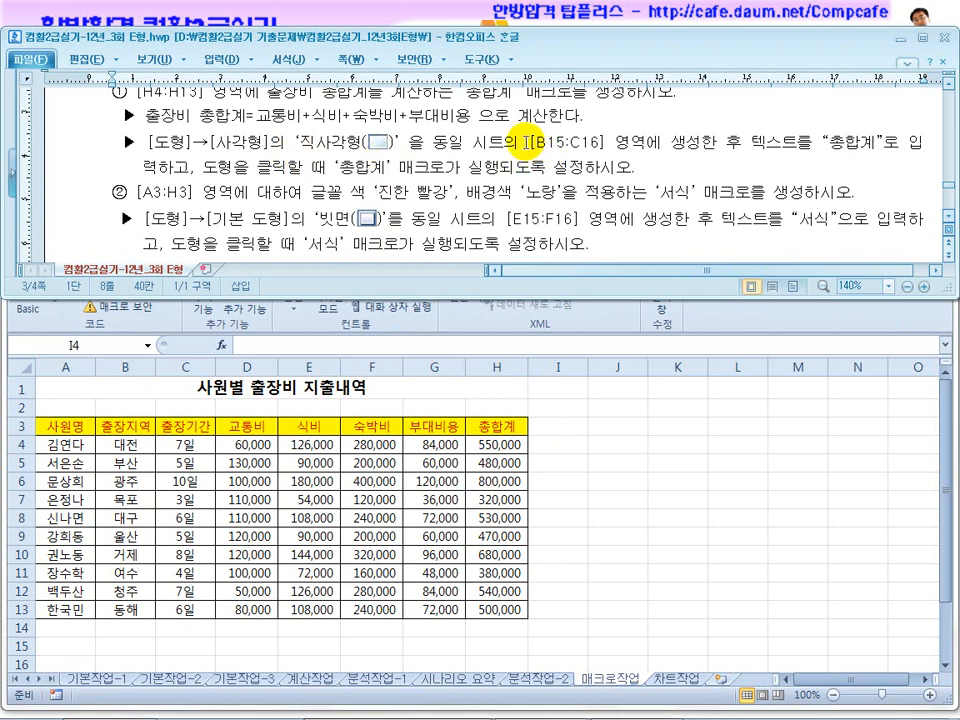
left_click_drag(527, 141, 622, 142)
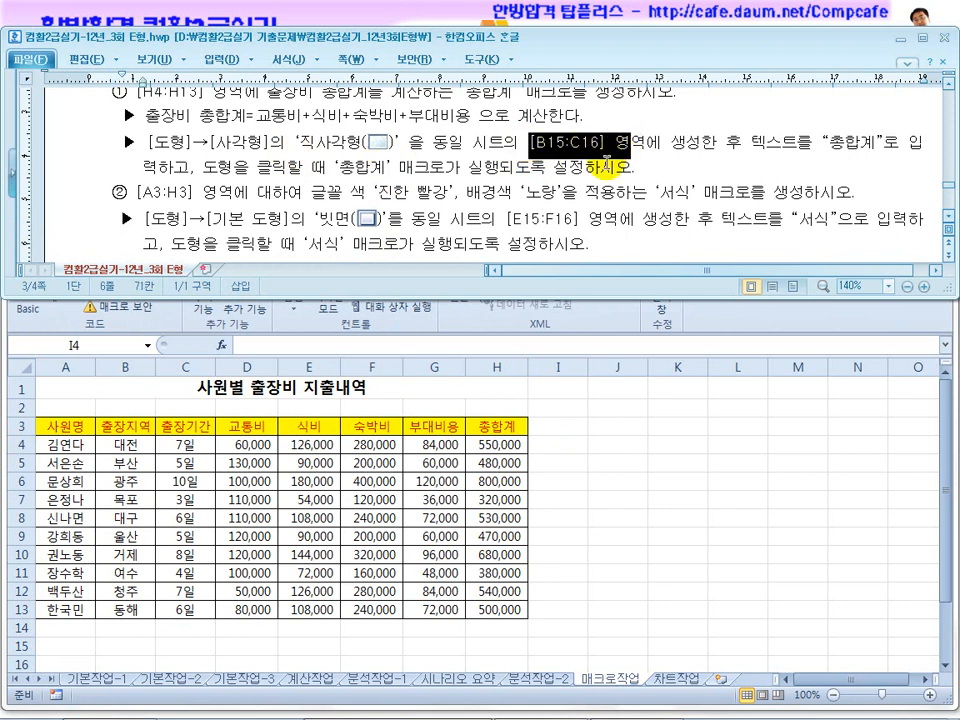
left_click(563, 500)
left_click(112, 249)
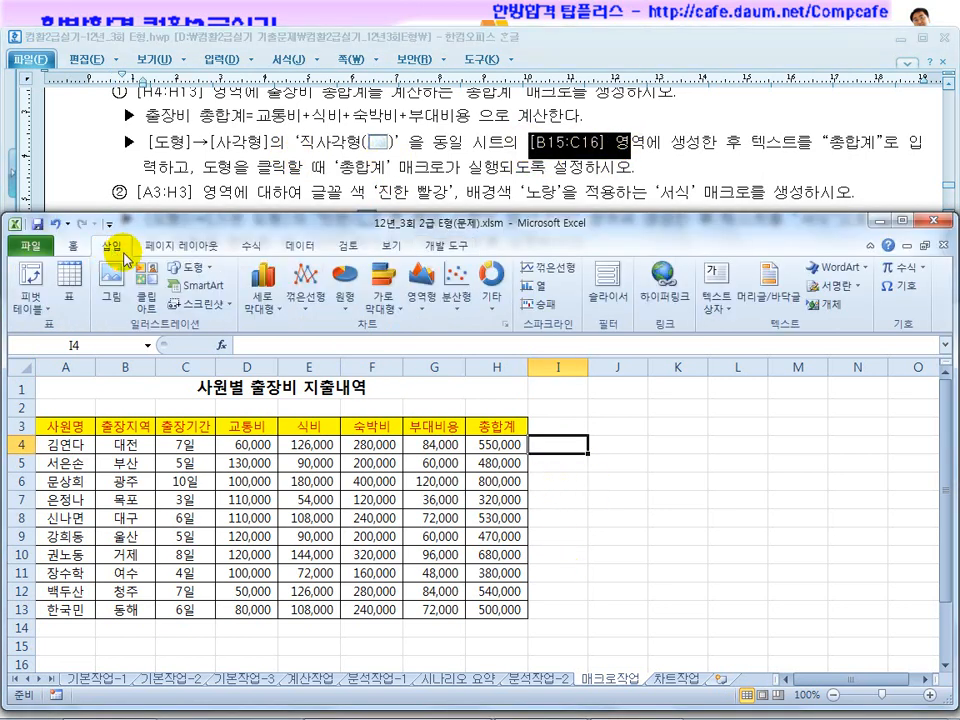
left_click(197, 285)
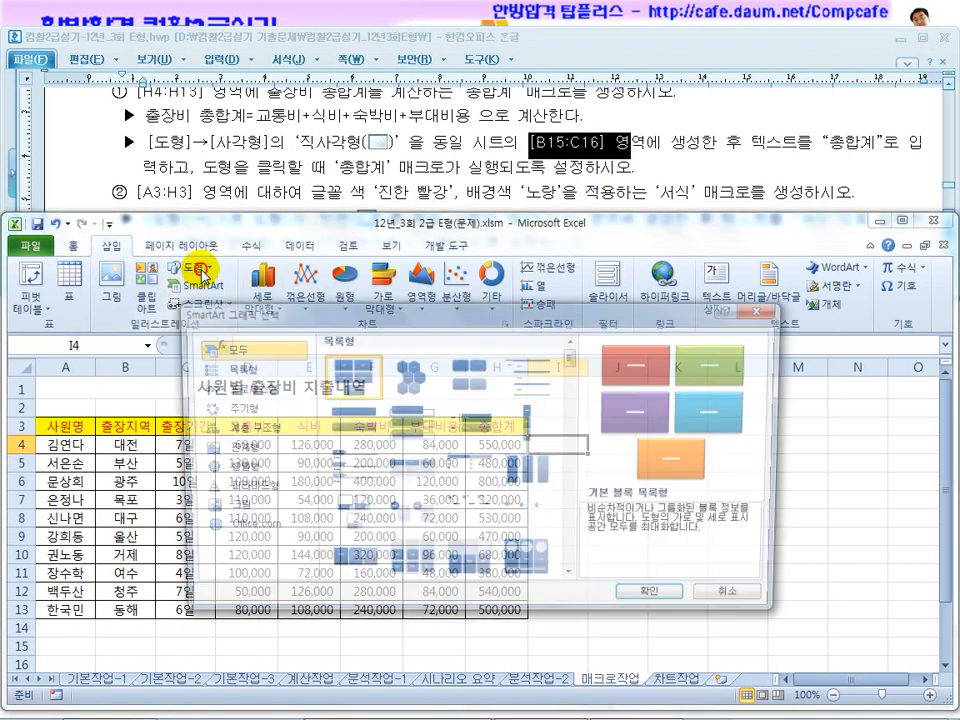
left_click(718, 660)
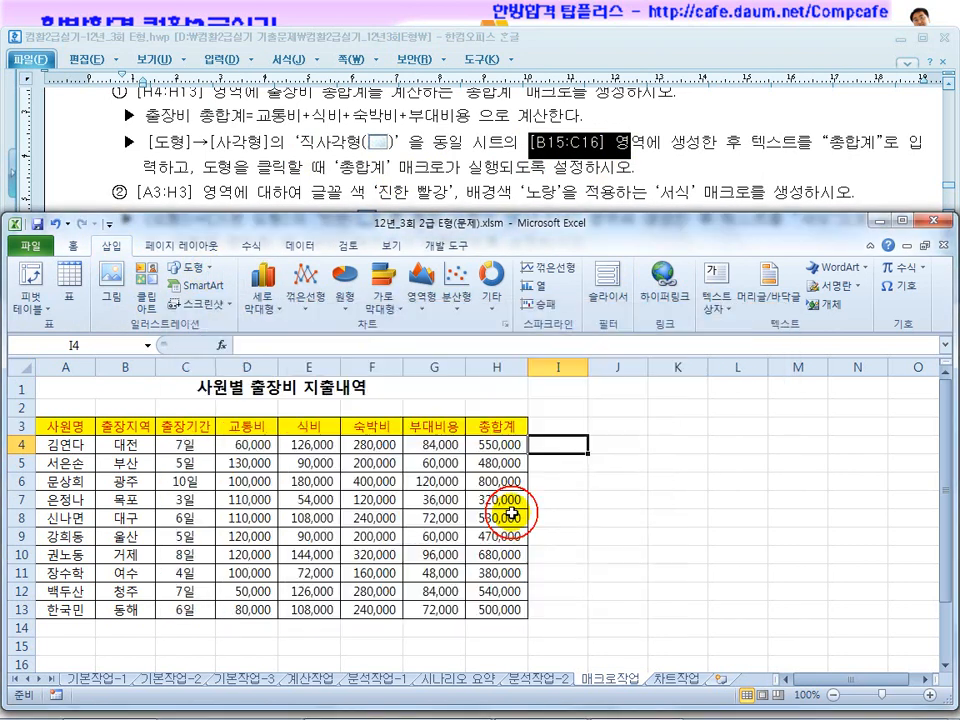
left_click(190, 267)
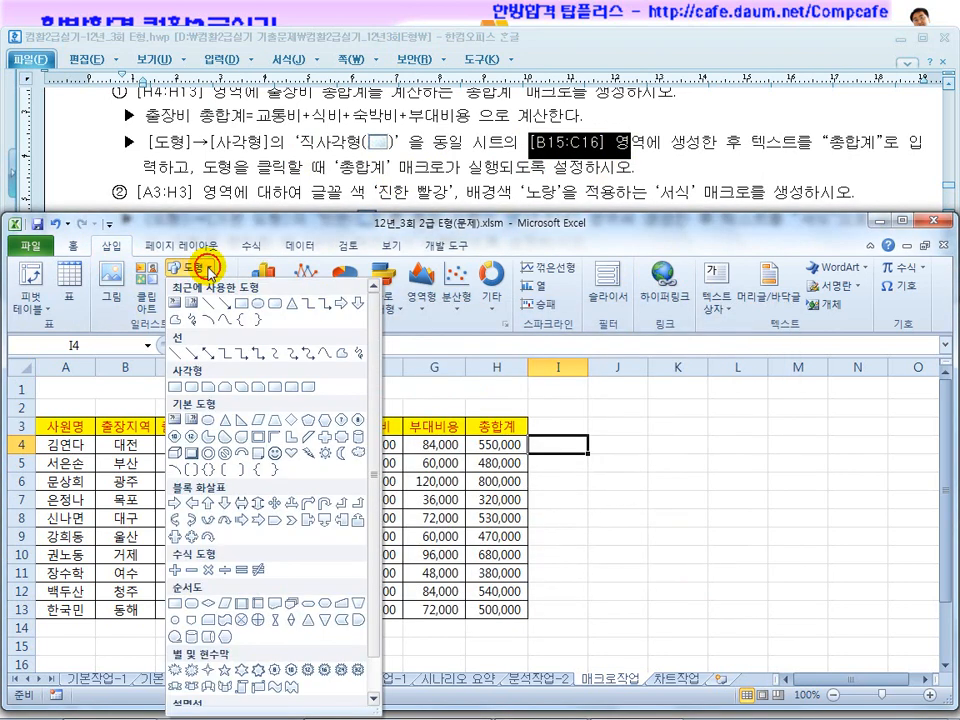
left_click(175, 388)
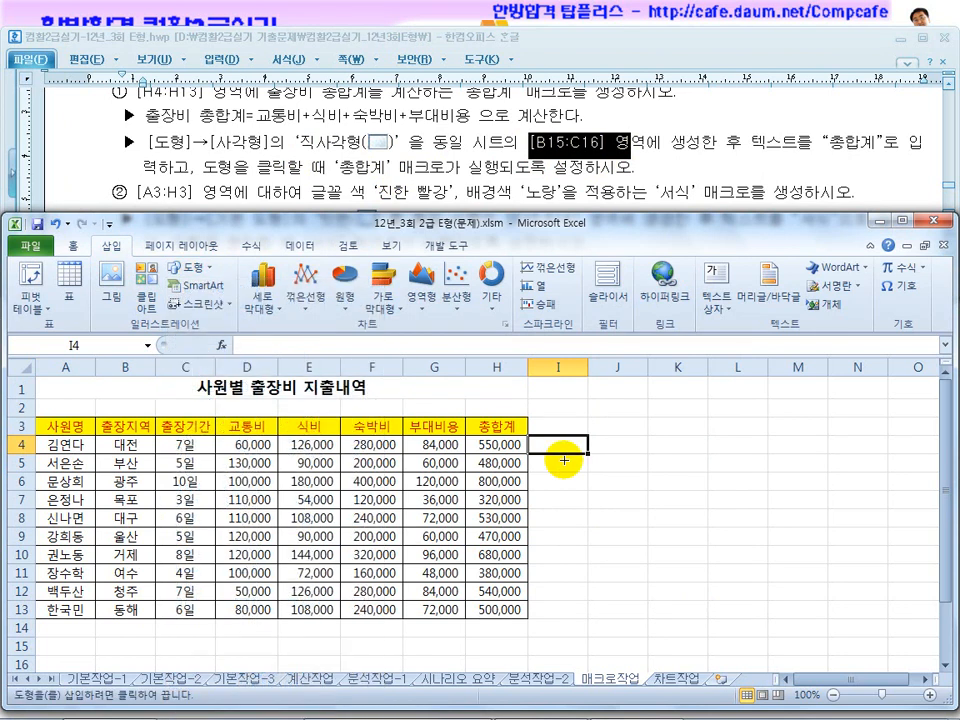
scroll(131, 541, "down", 2)
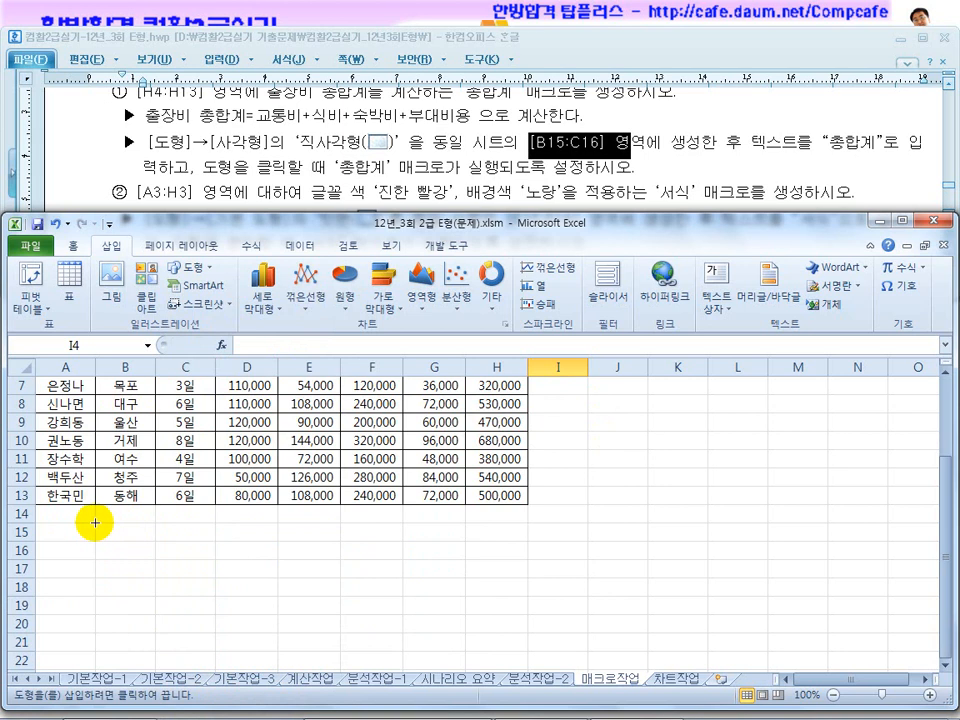
mouse_move(94, 521)
left_mouse_down()
mouse_move(137, 553)
mouse_move(201, 568)
left_mouse_up()
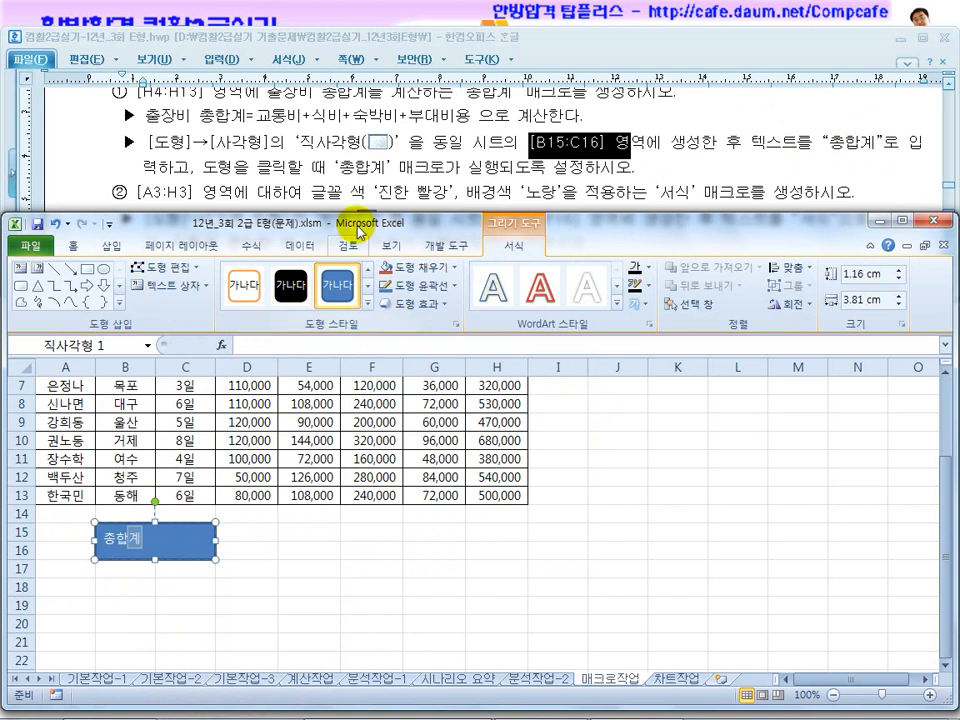
Draw a bevel (빗면) basic shape covering E15:F16, enter the text 서식 in it and deselect it.
left_click(220, 188)
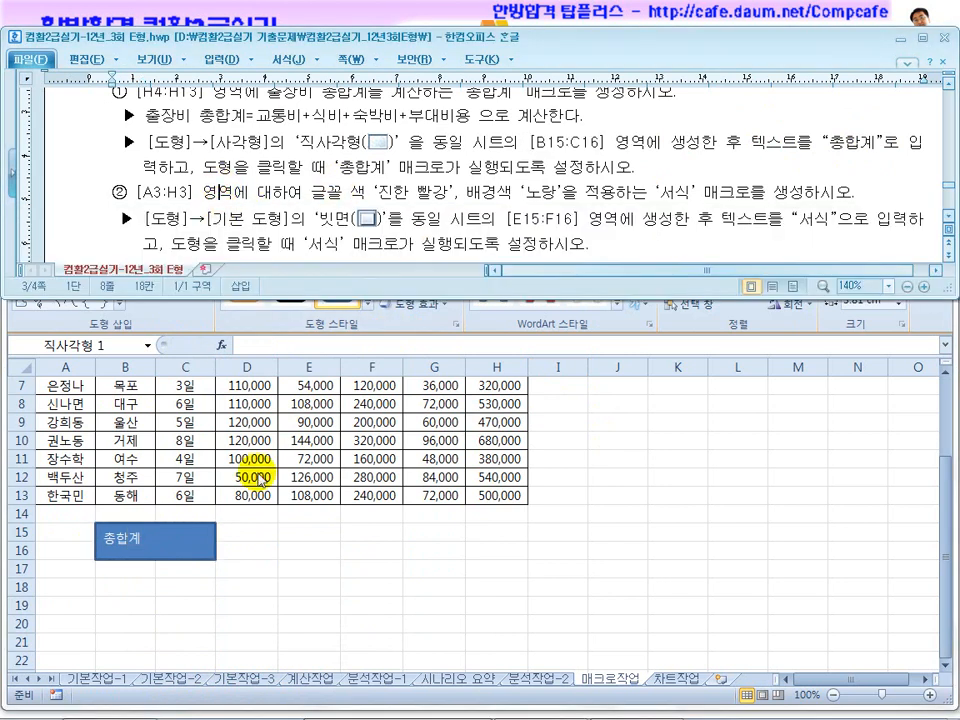
left_click_drag(572, 219, 513, 219)
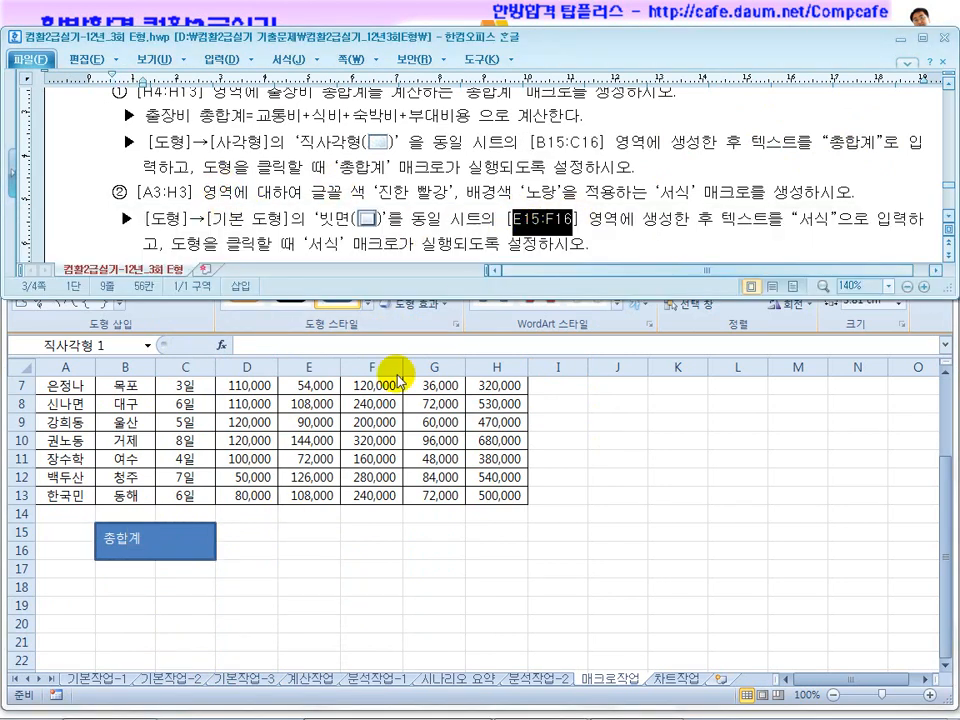
left_click(300, 573)
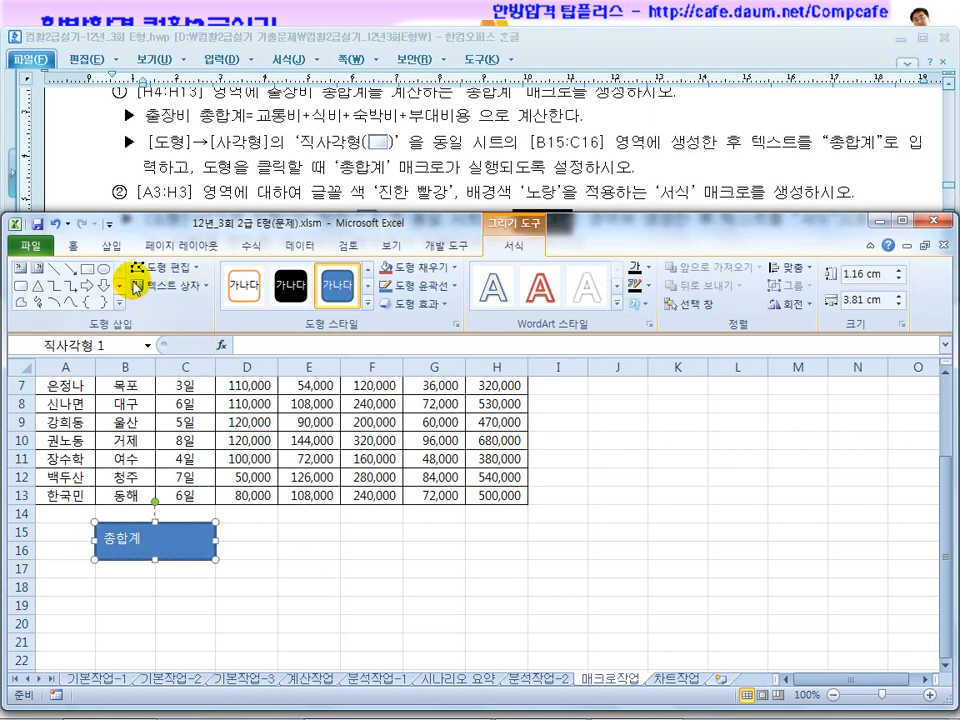
left_click(112, 247)
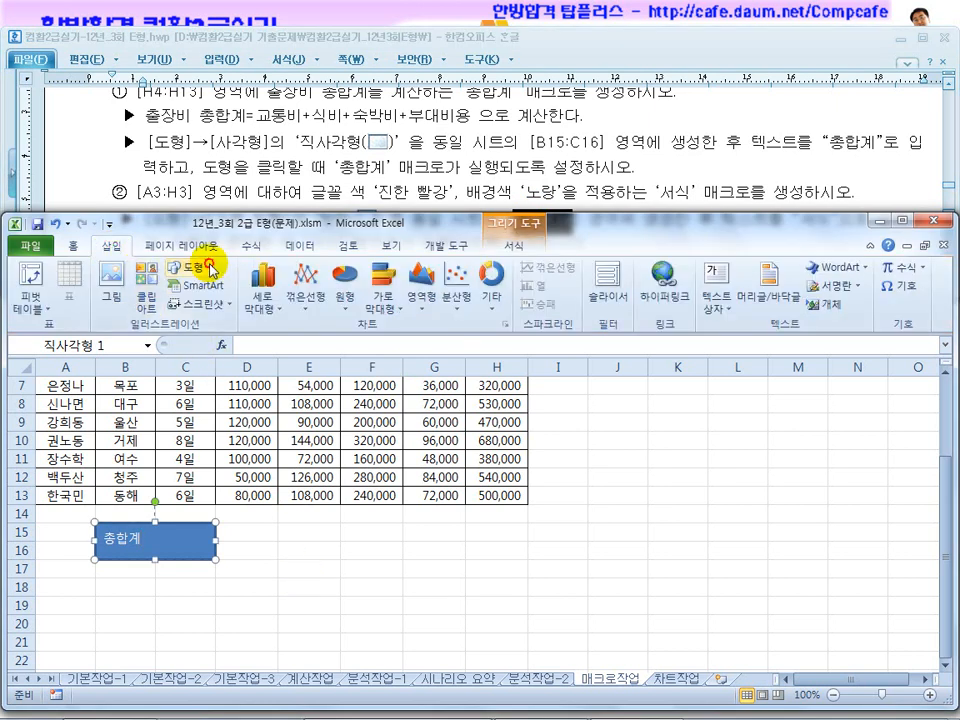
left_click(207, 268)
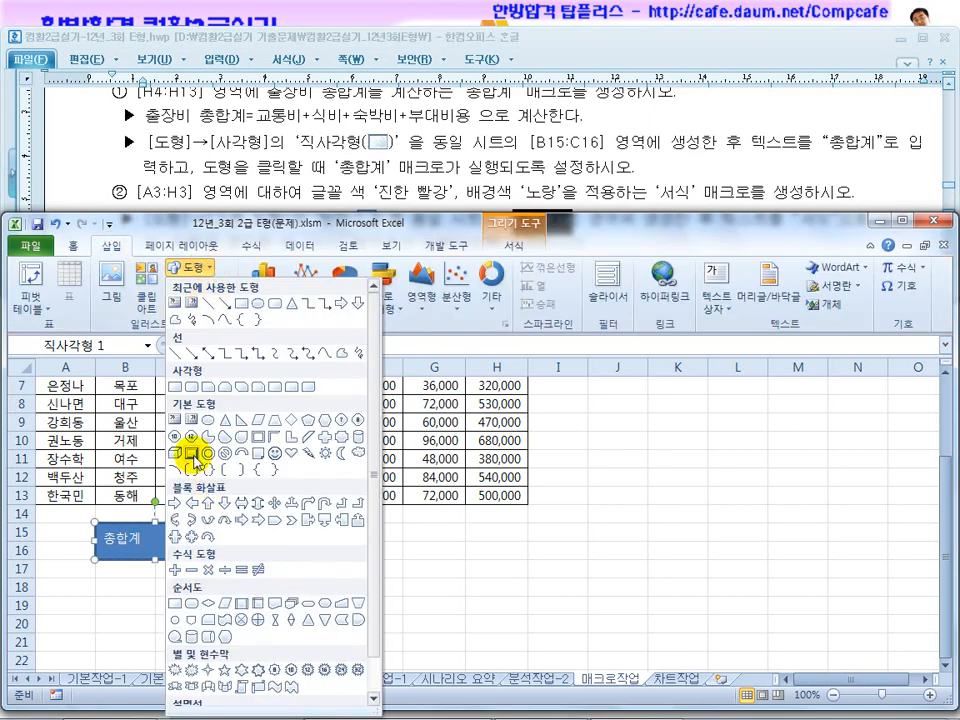
left_click(197, 458)
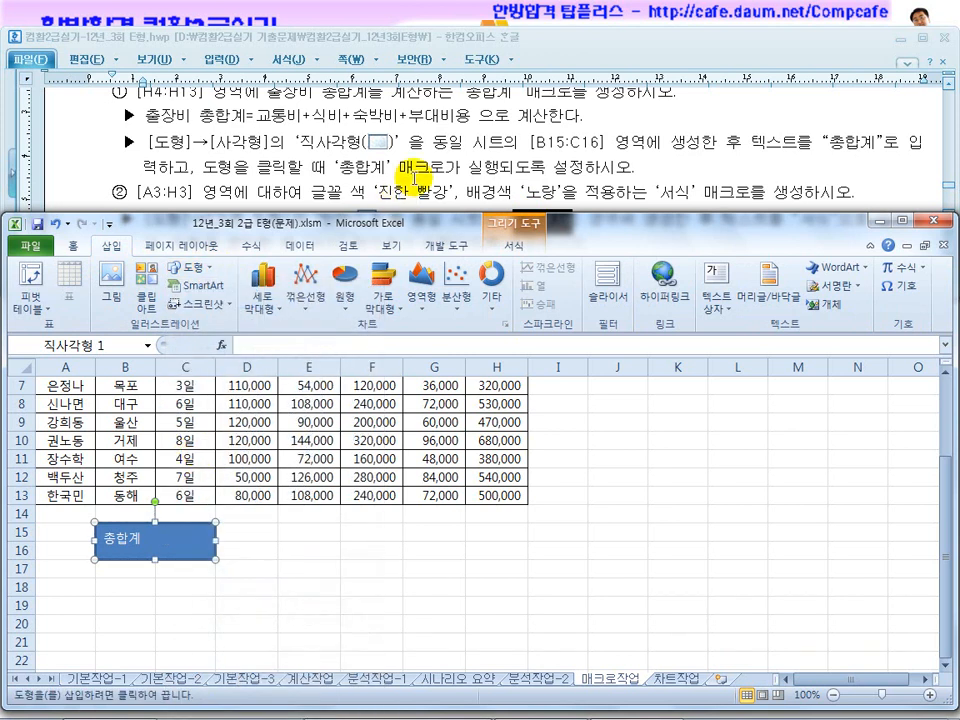
left_click(430, 183)
scroll(413, 180, "down", 2)
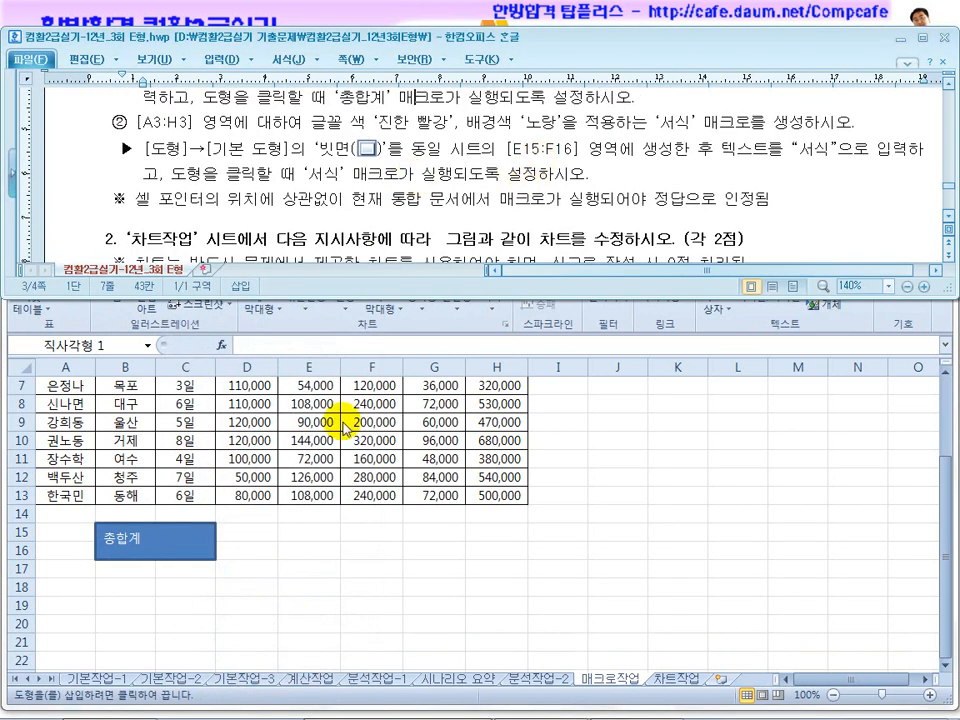
left_click(326, 556)
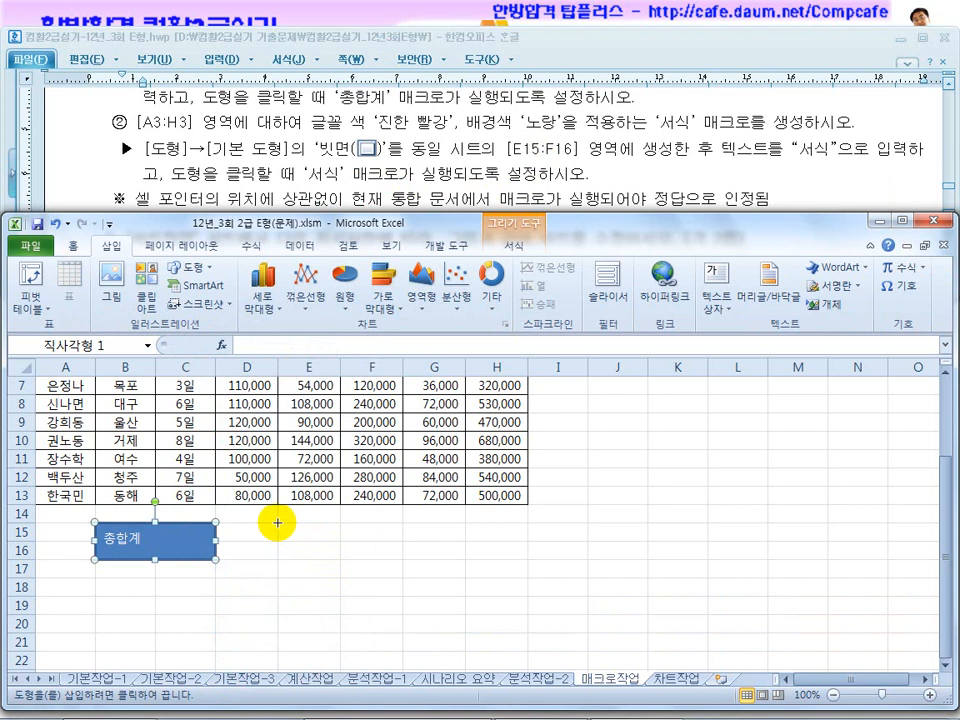
left_click_drag(277, 522, 381, 561)
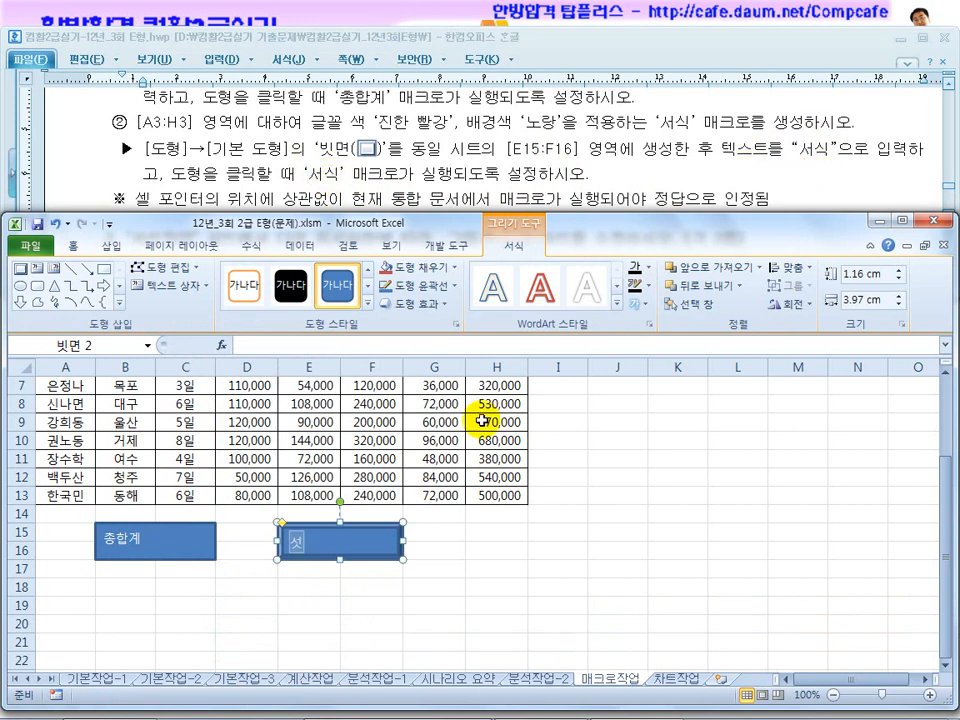
left_click(470, 588)
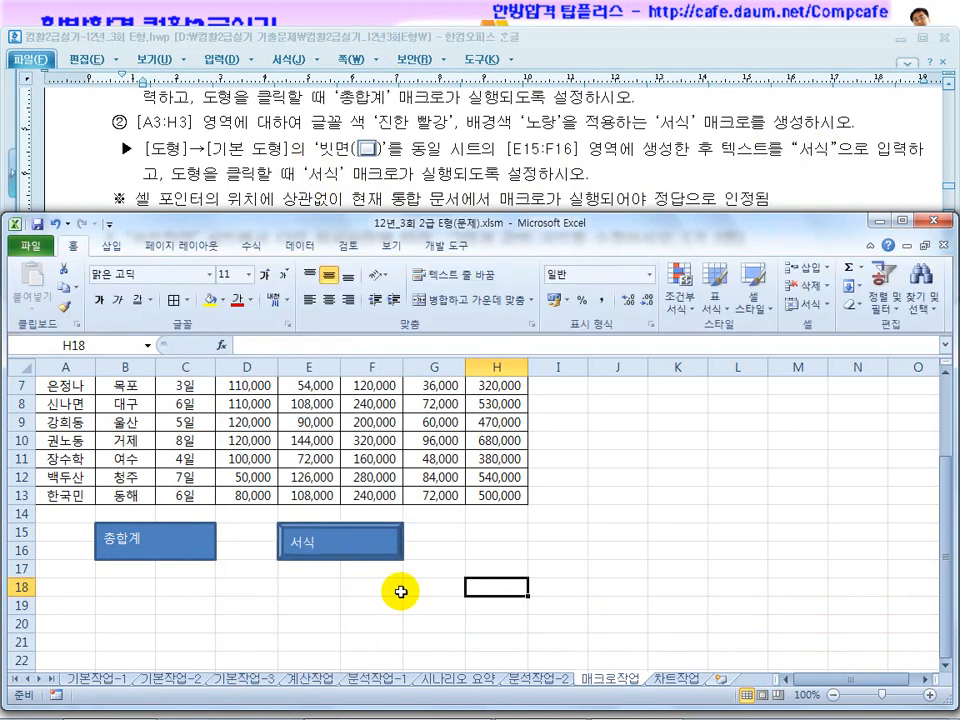
Assign the 총합계 macro to the rectangle at B15:C16.
right_click(161, 545)
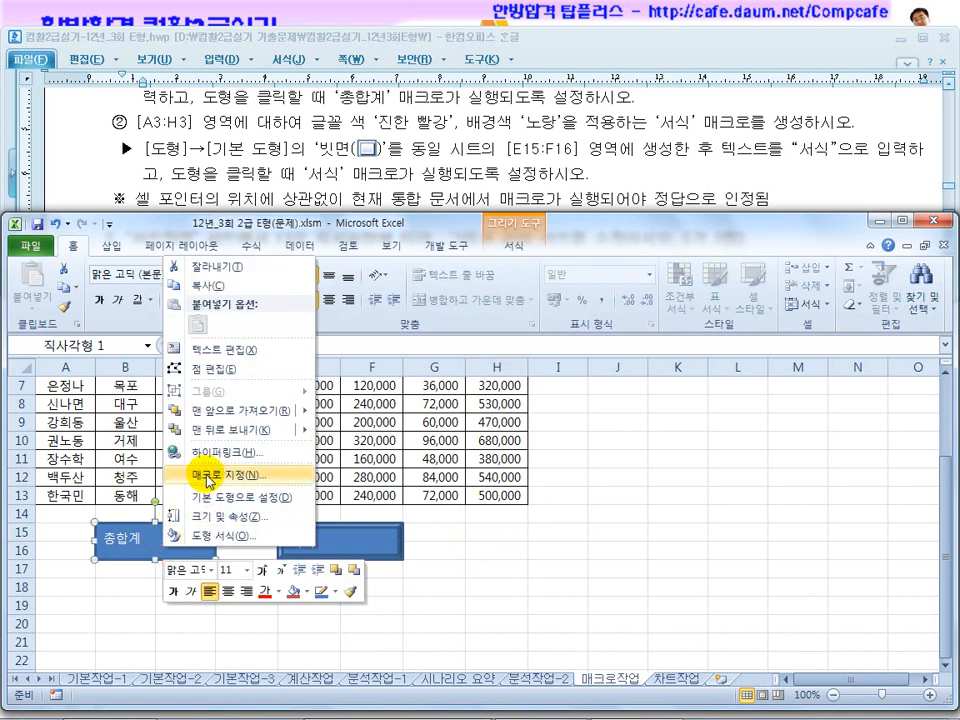
left_click(208, 478)
left_click(60, 397)
left_click_drag(161, 339, 598, 246)
left_click(708, 484)
Assign the 서식 macro to the bevel shape at E15:F16 and deselect the shape.
left_click(354, 540)
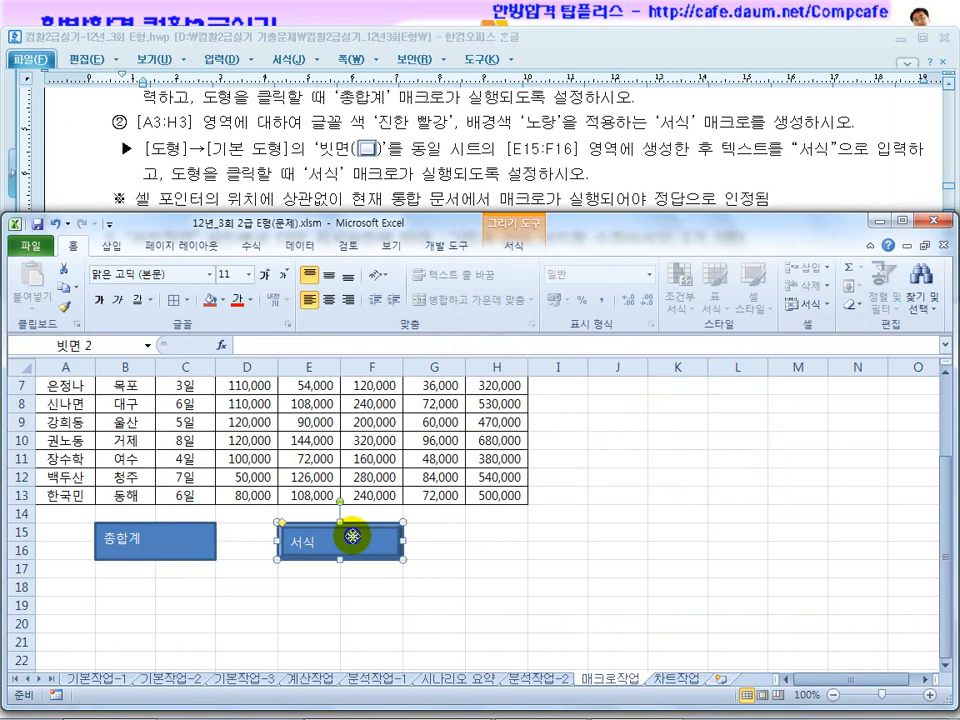
right_click(354, 541)
left_click(403, 466)
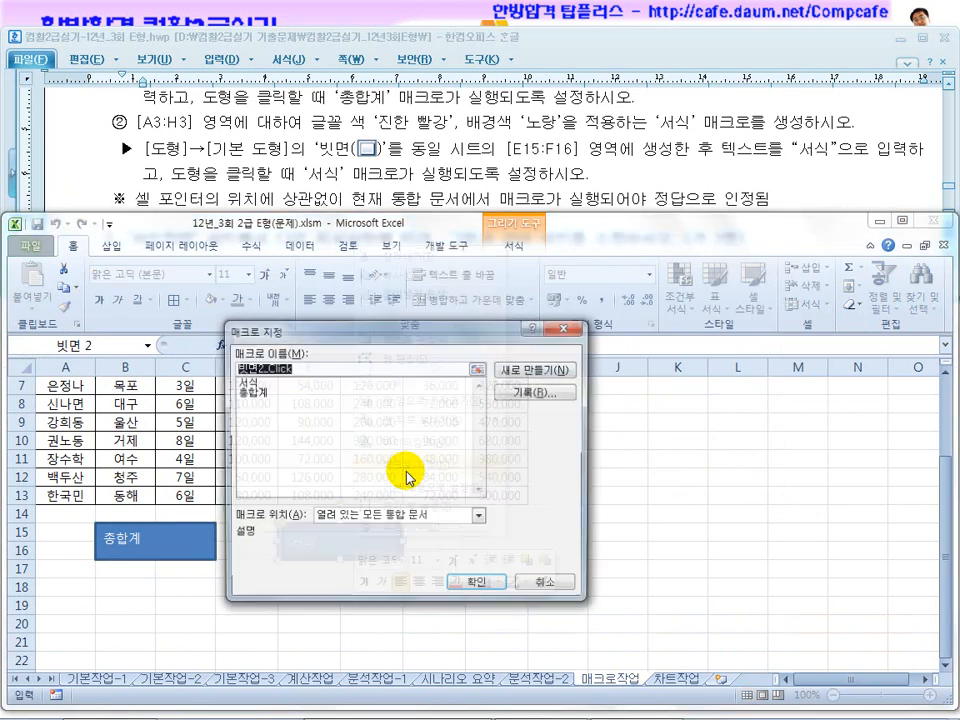
left_click(253, 381)
left_click(479, 584)
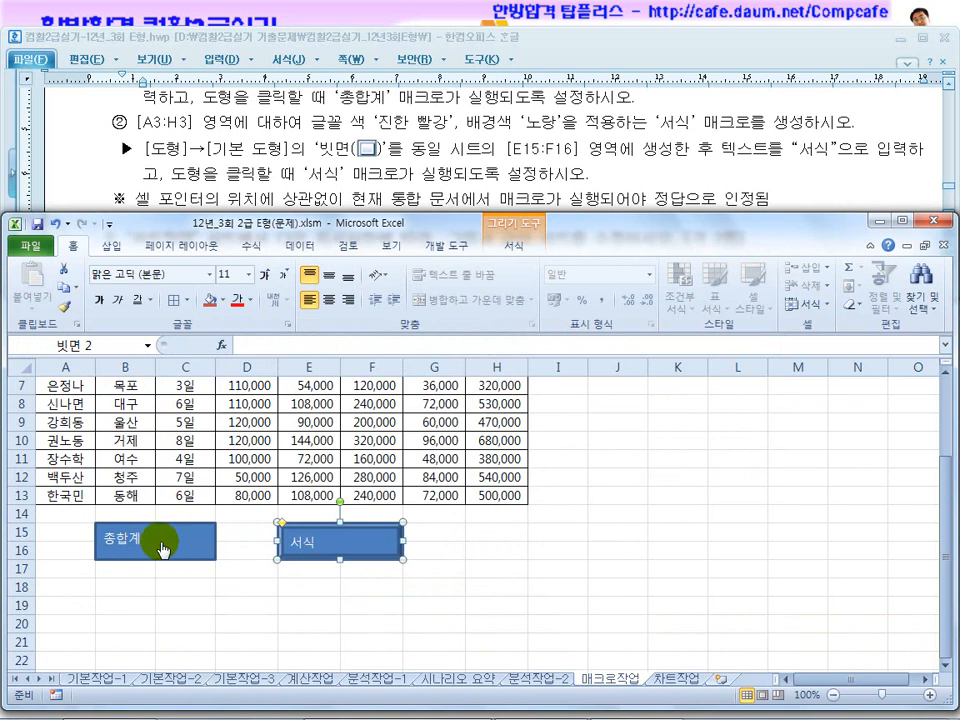
left_click(450, 562)
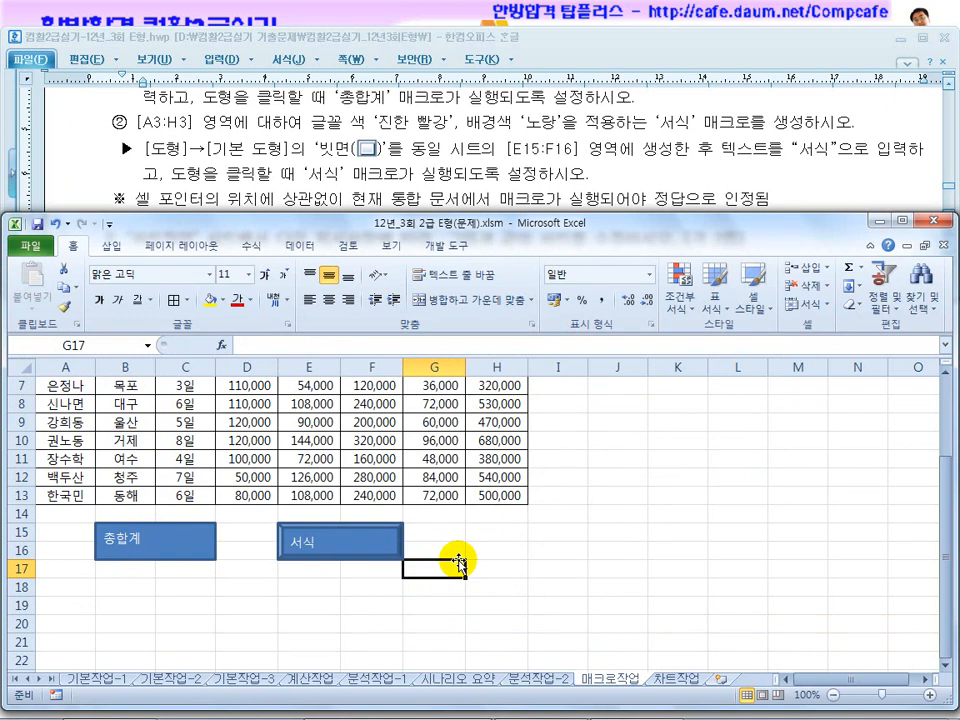
Clear the totals in H4:H13 and deselect the range.
scroll(420, 545, "up", 2)
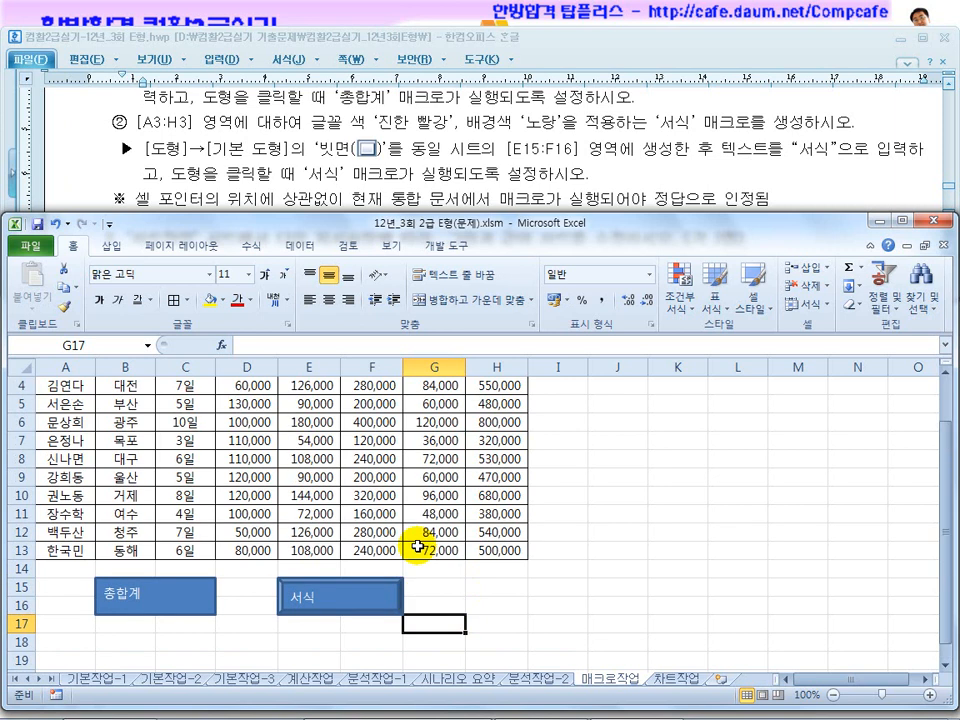
left_click_drag(498, 449, 510, 615)
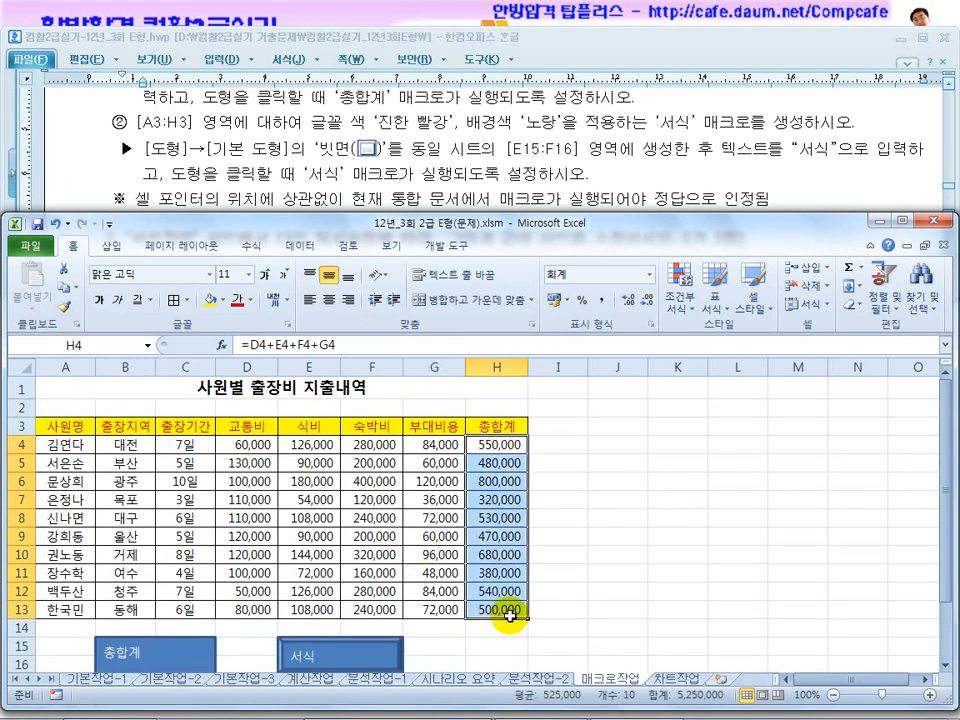
key("Delete")
left_click(618, 575)
Remove the fill from the header cells A3:H3, reset their font colour to automatic, and deselect them.
left_click_drag(66, 425, 520, 425)
left_click(224, 300)
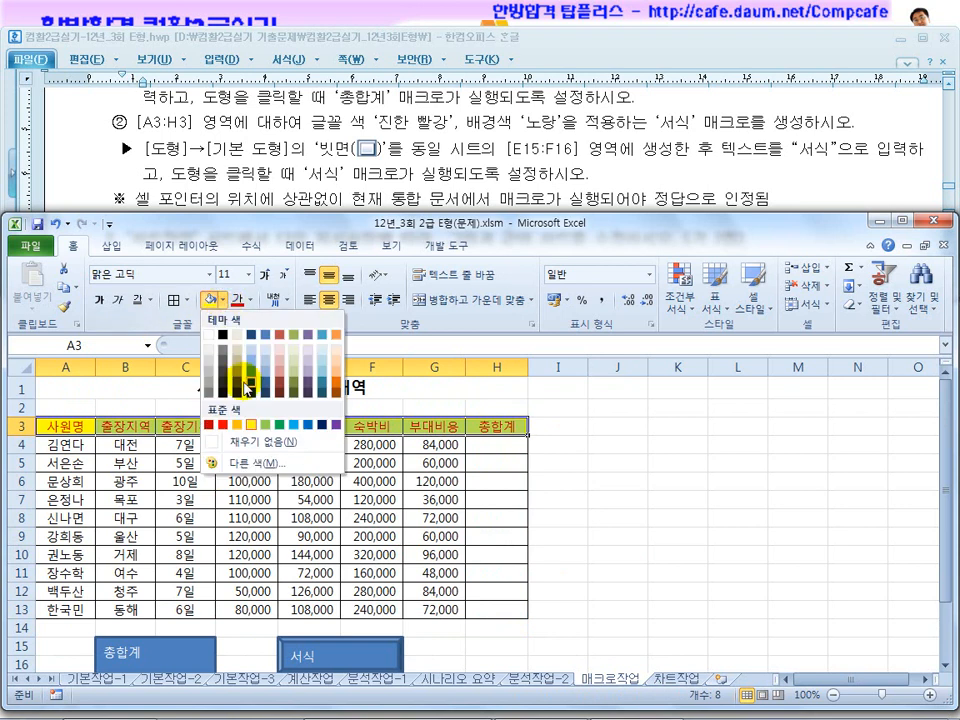
left_click(272, 437)
left_click(250, 299)
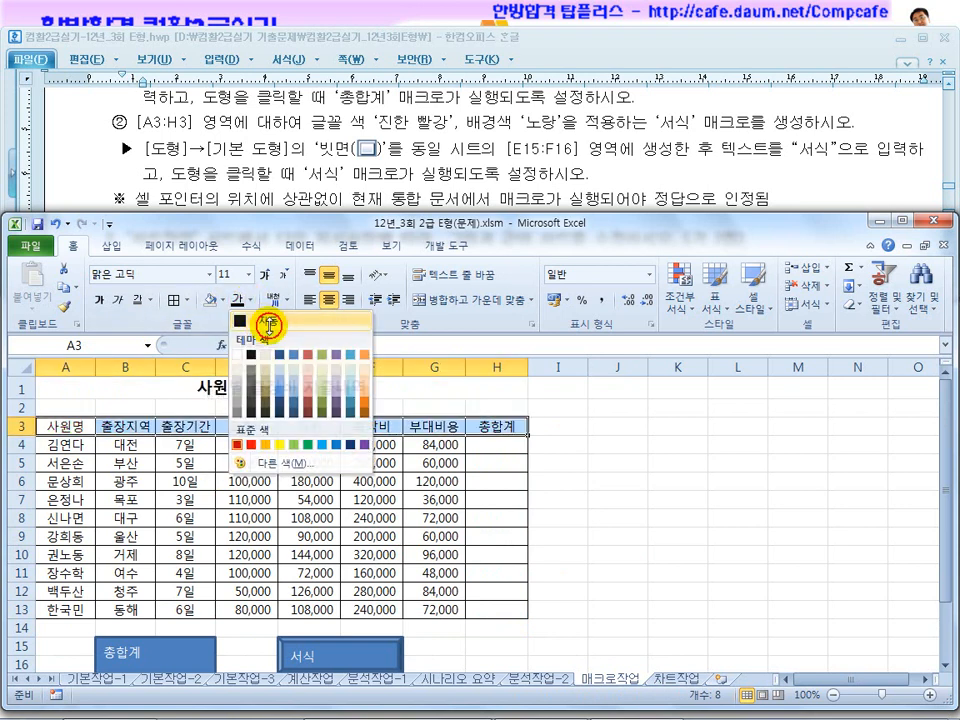
left_click(258, 320)
left_click(580, 402)
Run the 총합계 and 서식 macros from their shapes, with a cell outside the table selected in between.
scroll(300, 520, "down", 1)
left_click(163, 600)
left_click(557, 457)
scroll(368, 595, "up", 1)
left_click(333, 650)
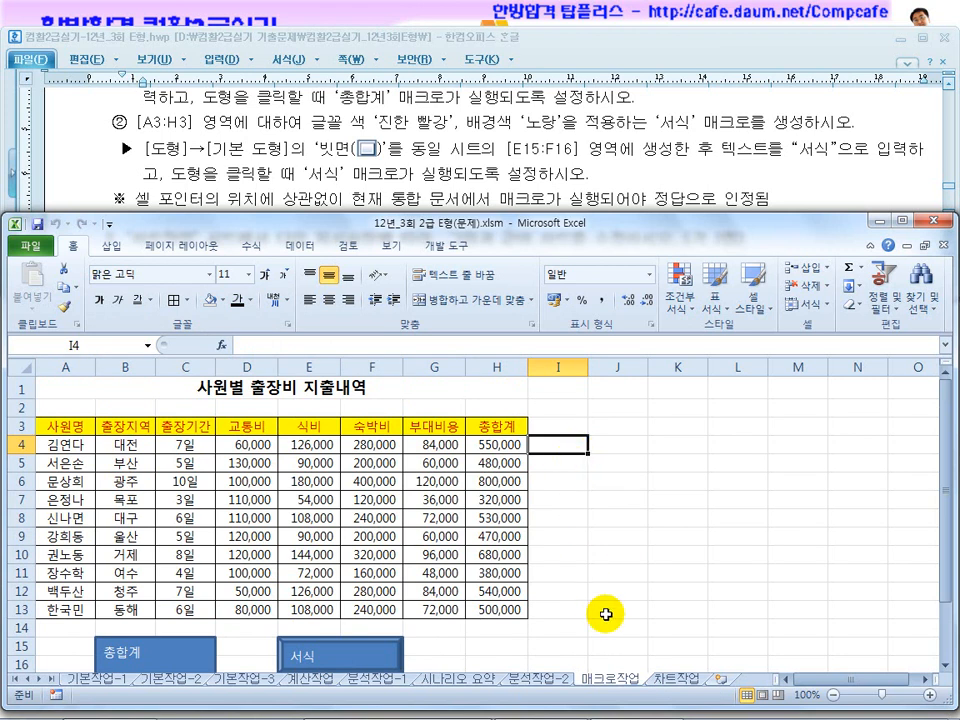
Open the 차트작업 sheet and read the first chart instruction in the exam document, comparing it with the existing chart.
left_click(677, 679)
left_click(490, 152)
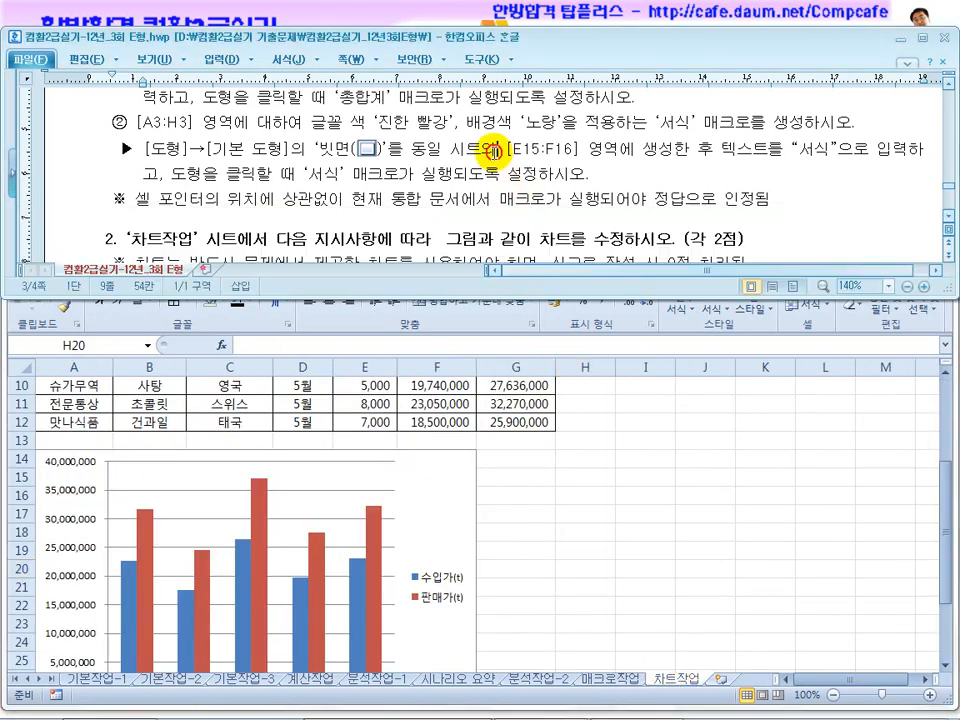
scroll(492, 168, "down", 3)
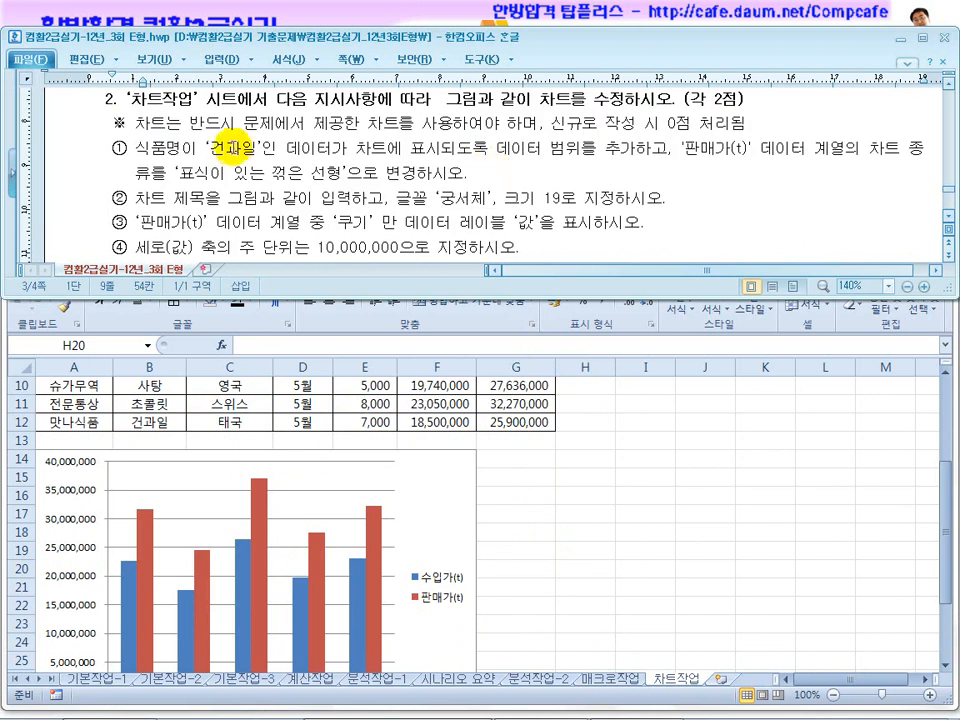
left_click_drag(211, 149, 324, 149)
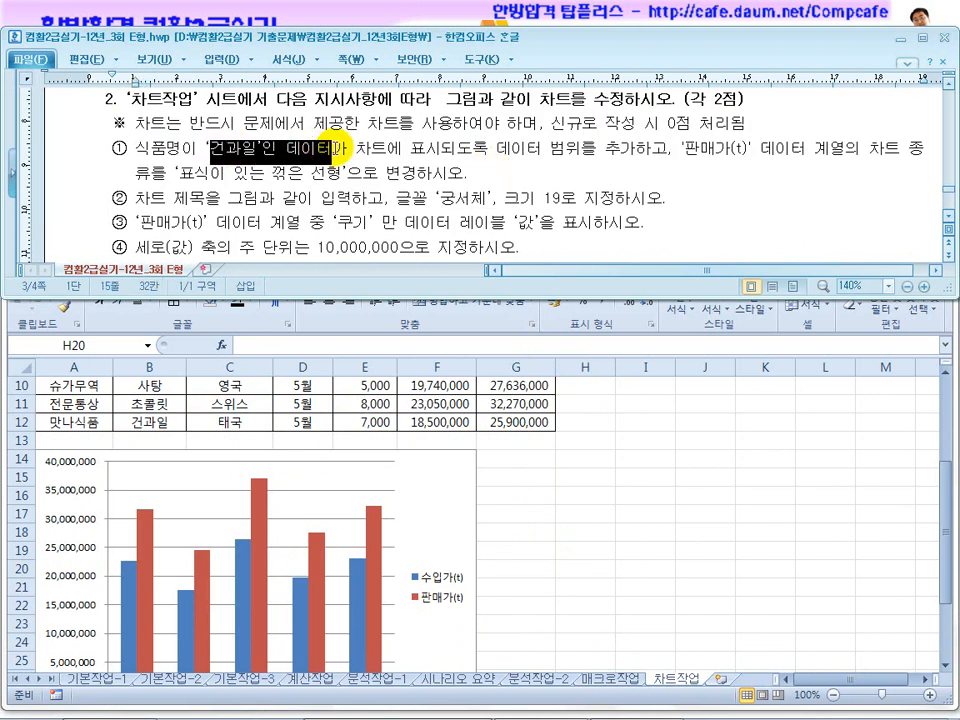
left_click(589, 482)
scroll(594, 482, "down", 2)
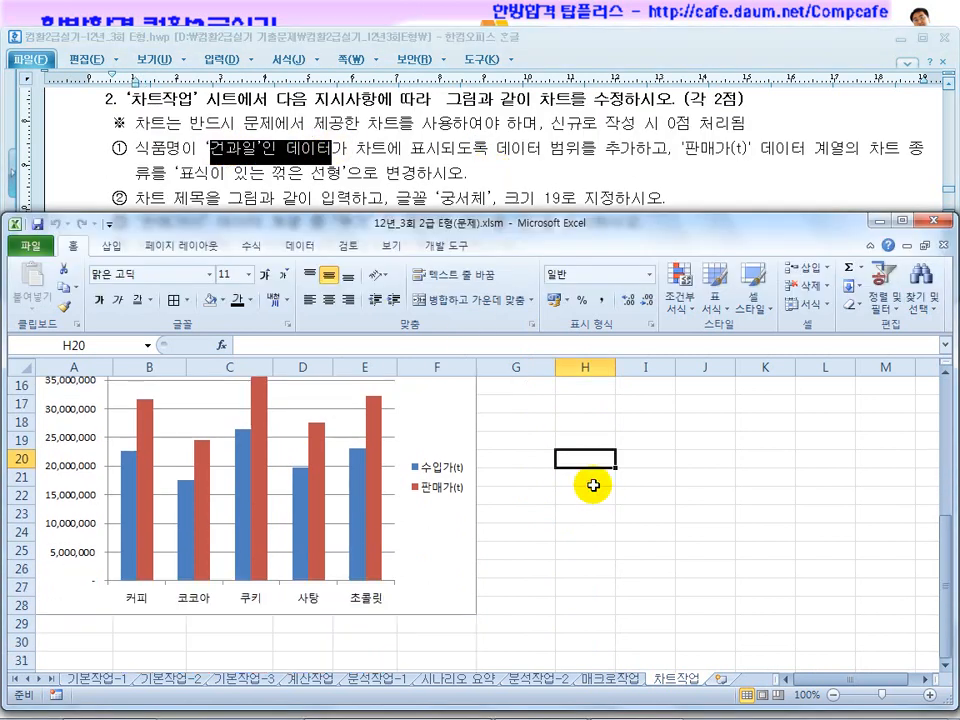
scroll(321, 553, "up", 2)
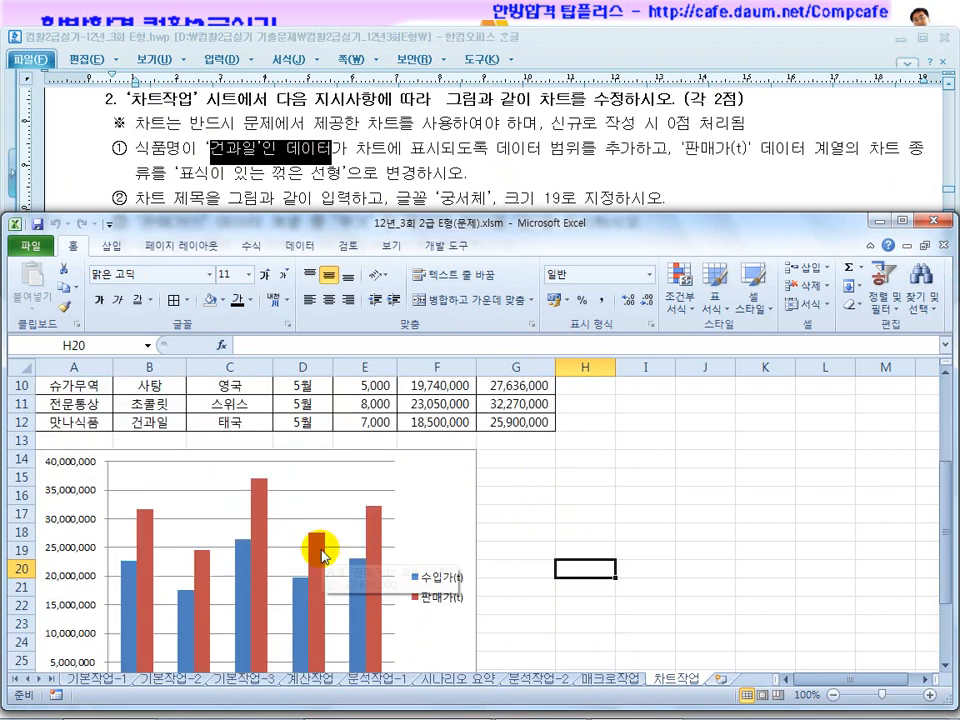
Examine the source table to identify the 건과일 name in B12 and its price cells F12:G12.
left_click(150, 422)
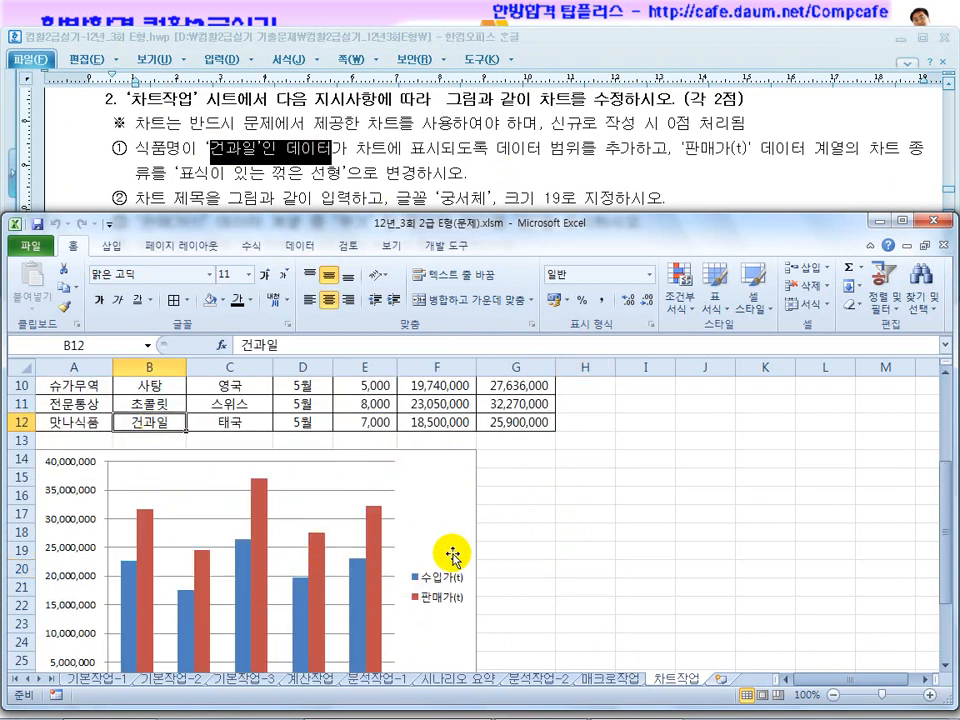
scroll(432, 578, "up", 2)
scroll(447, 590, "up", 1)
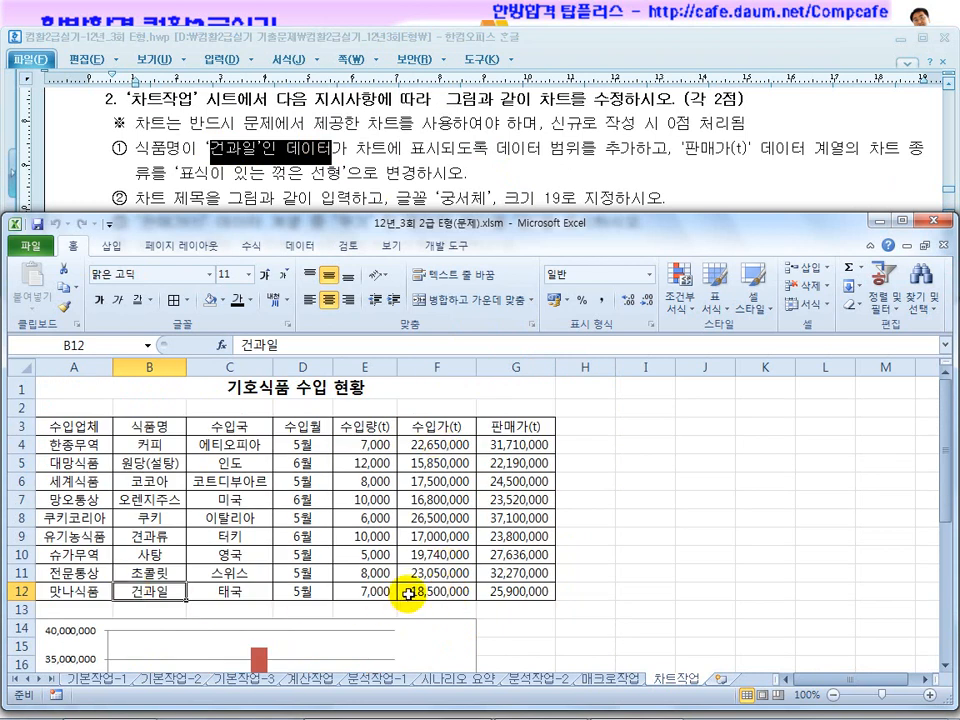
left_click_drag(420, 591, 545, 585)
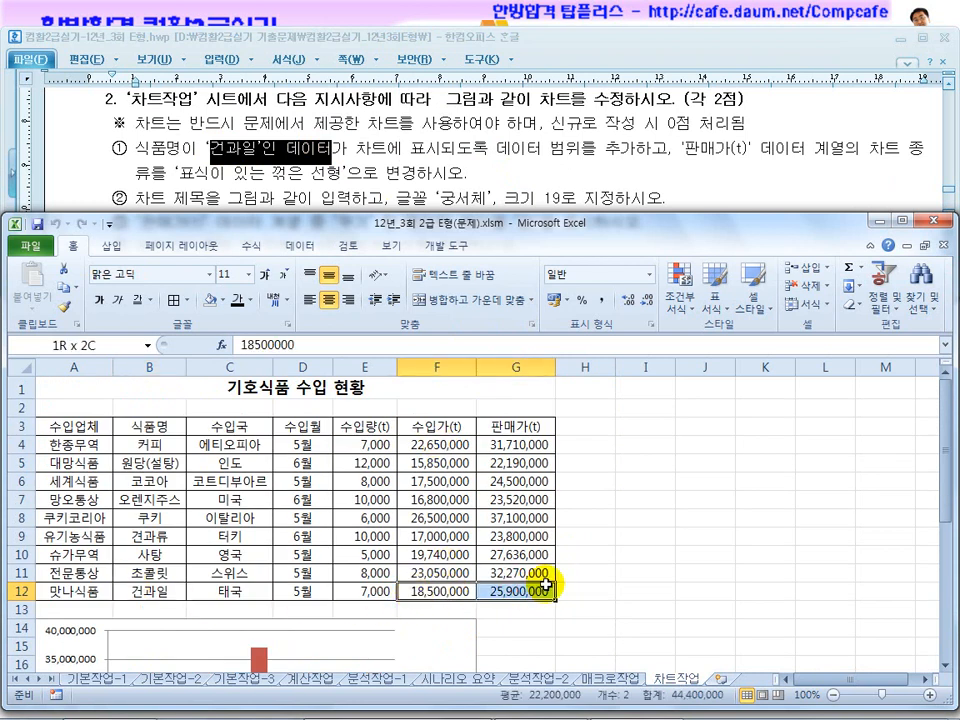
left_click(150, 591)
left_click(140, 482)
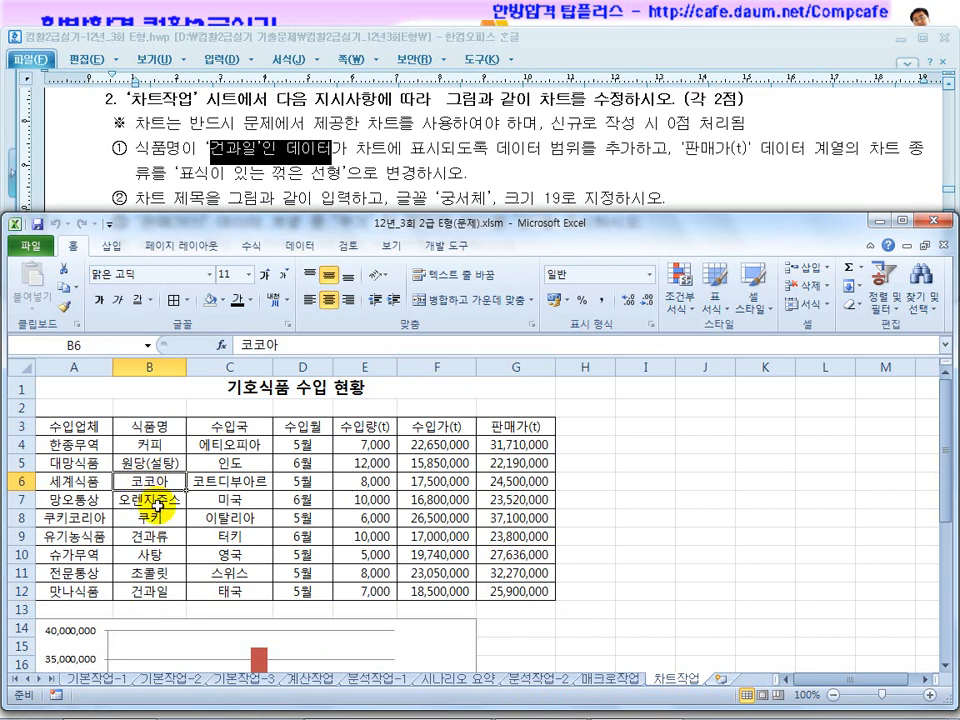
left_click(160, 591)
left_click_drag(413, 591, 524, 591)
left_click(643, 572)
scroll(460, 575, "down", 2)
Add the 건과일 cells B12 and F12:G12 to the chart's data range, then deselect the chart.
right_click(443, 548)
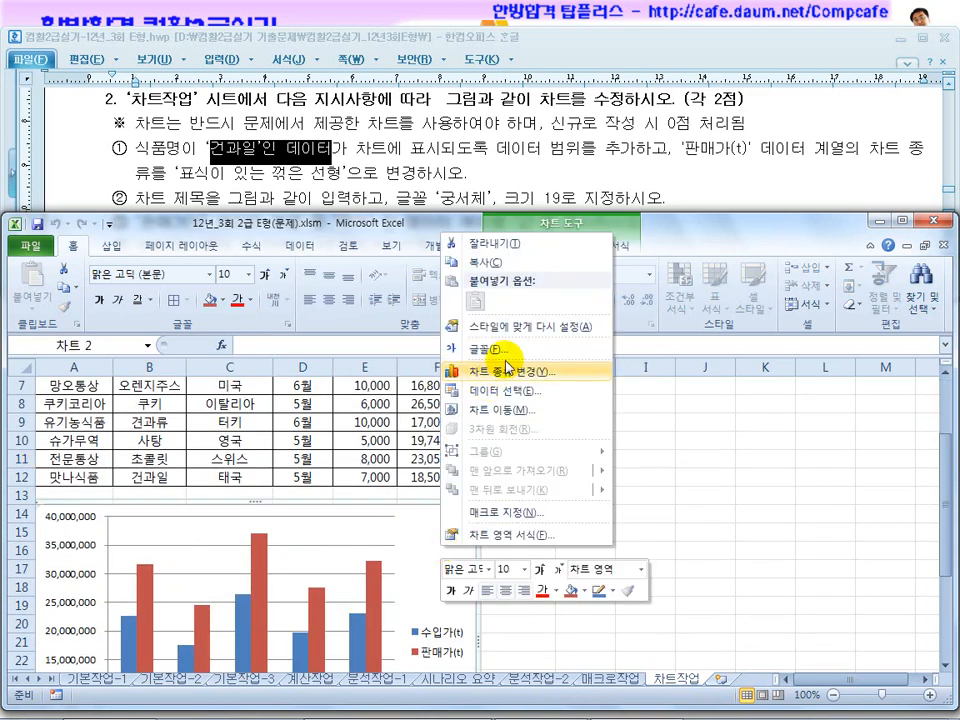
left_click(511, 392)
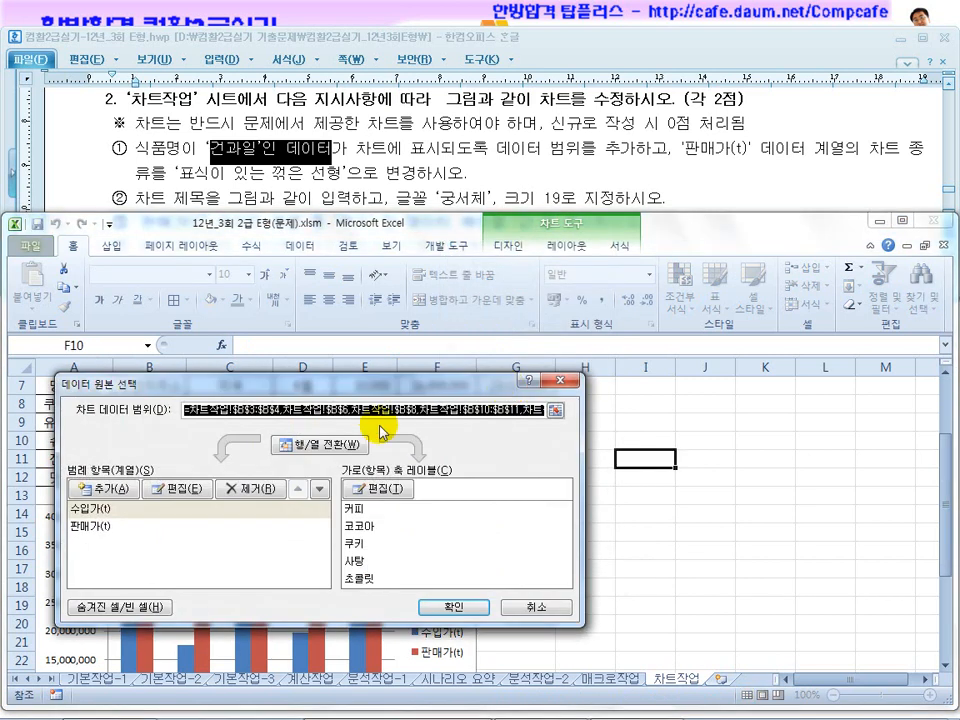
left_click_drag(320, 395, 400, 184)
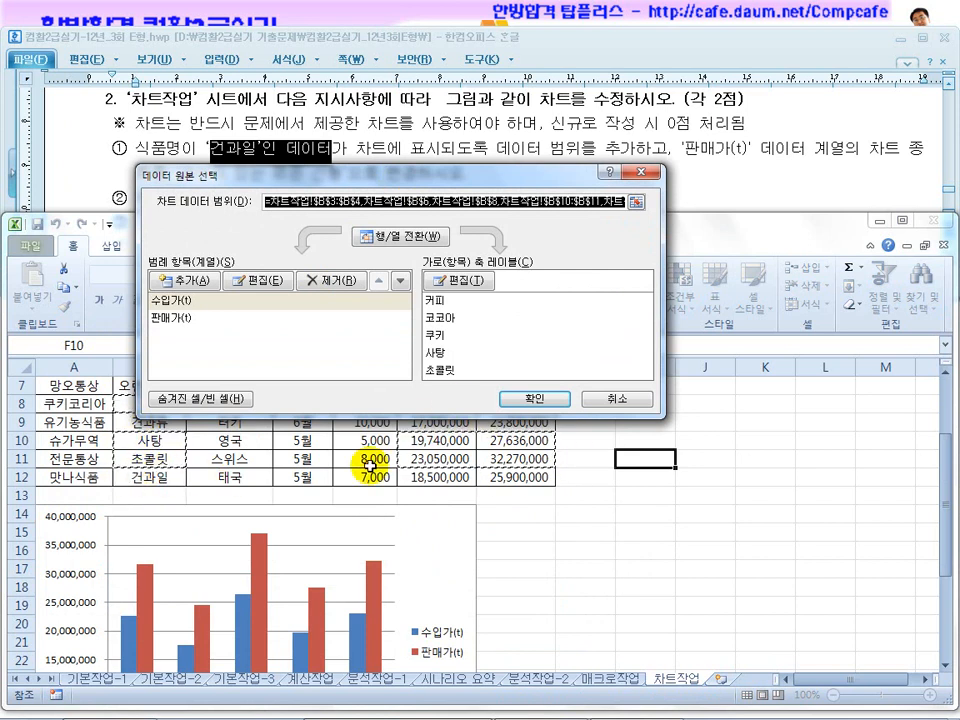
left_click(161, 481, "ctrl")
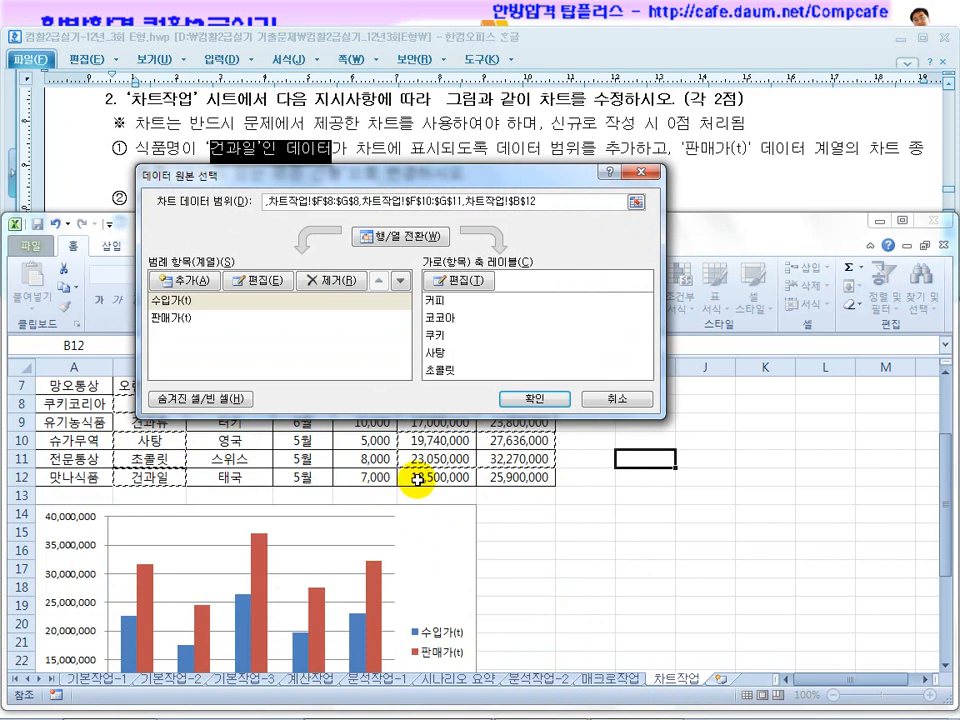
left_click_drag(416, 481, 515, 481)
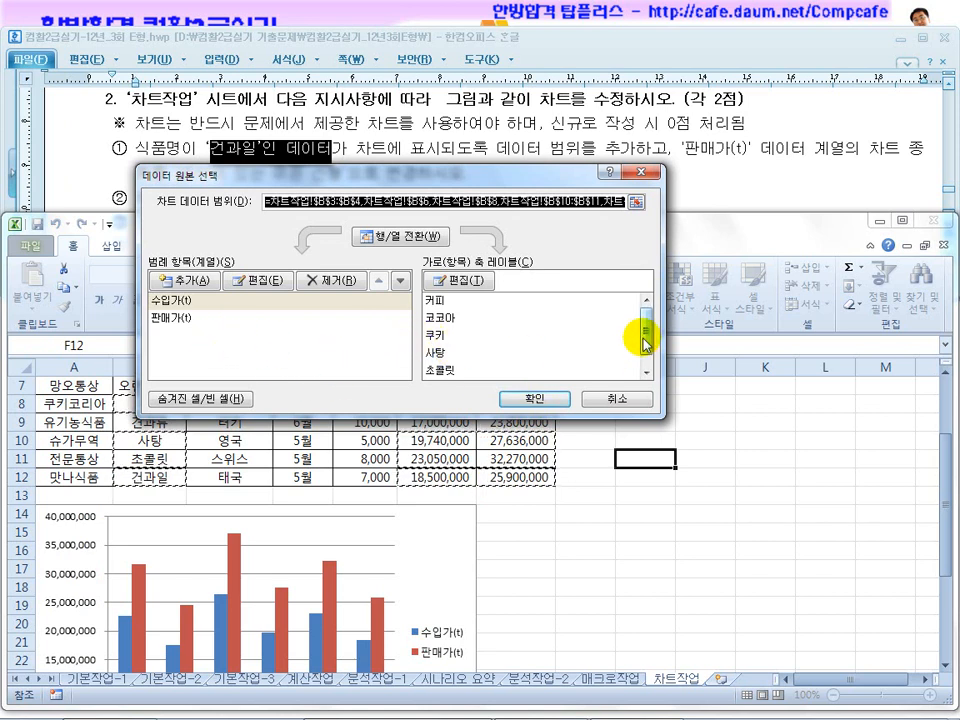
left_click_drag(645, 326, 640, 343)
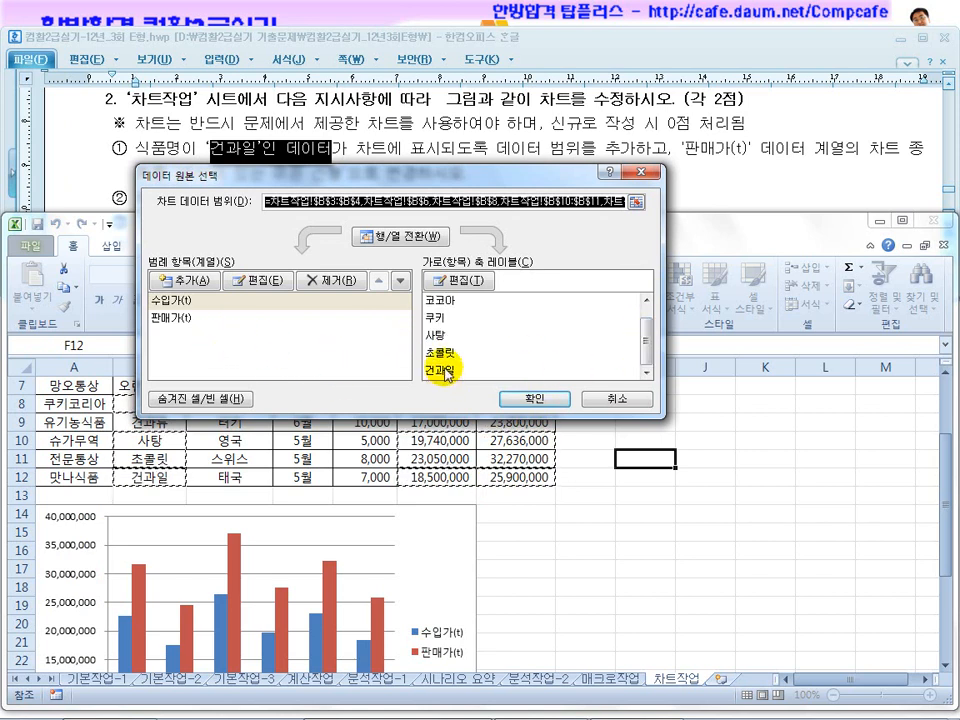
left_click(540, 399)
left_click(551, 564)
scroll(551, 564, "down", 2)
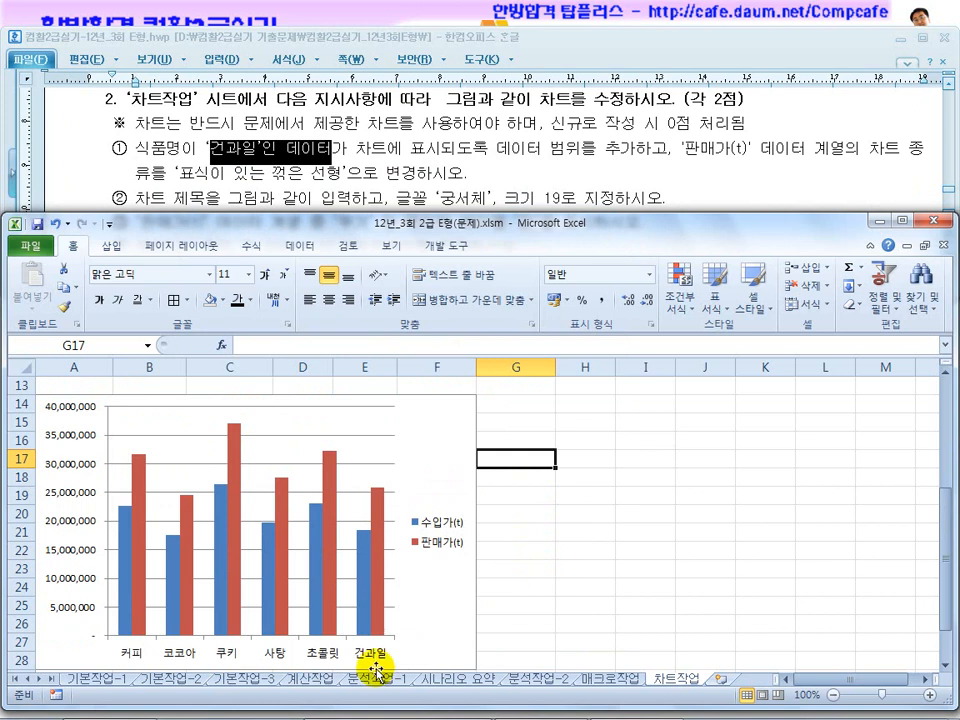
Check the 건과일 columns in the chart, then review the chart's source data selection and cancel out of it.
mouse_move(378, 624)
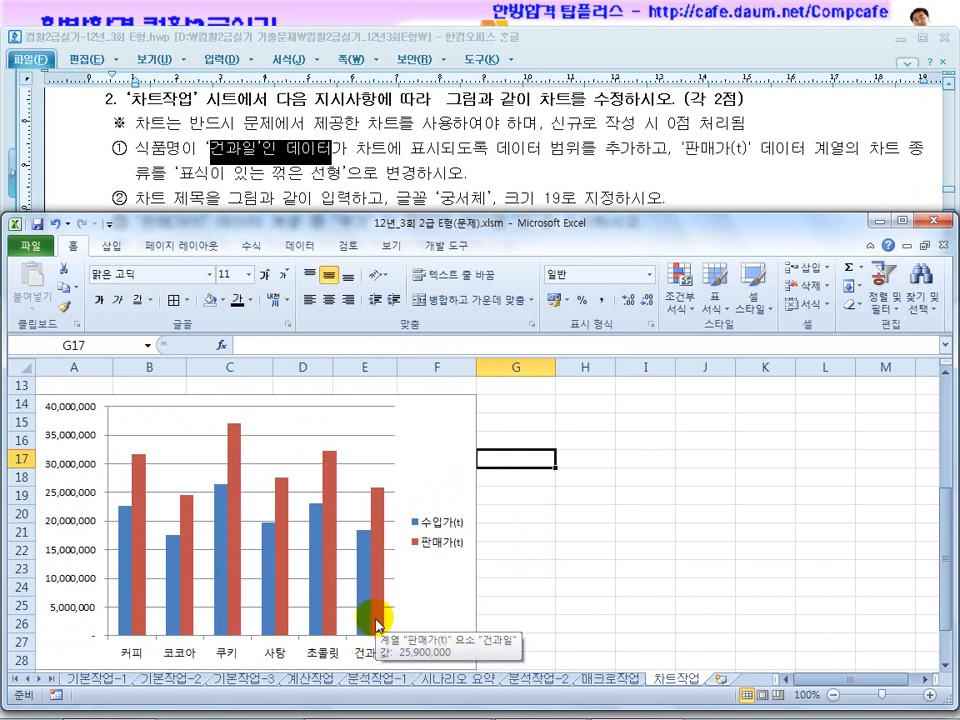
right_click(430, 450)
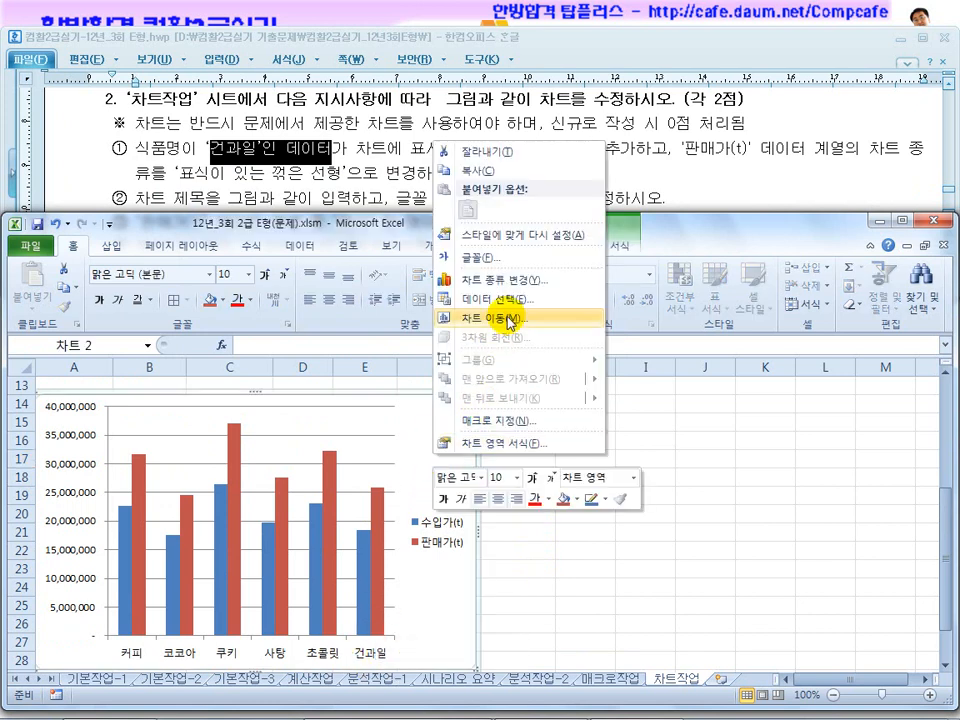
left_click(510, 299)
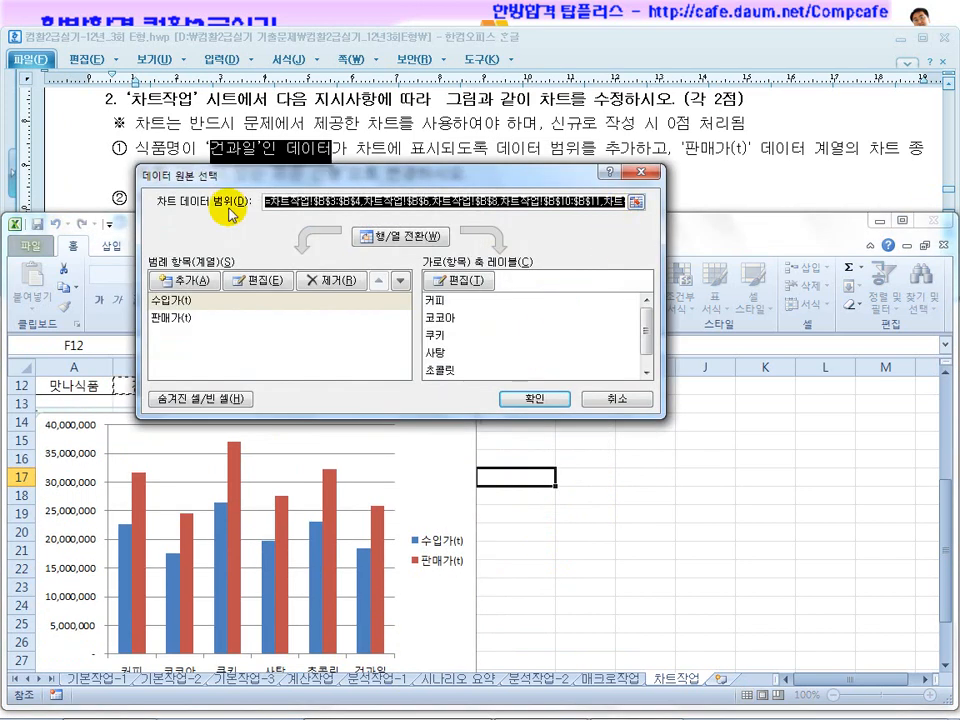
left_click(594, 398)
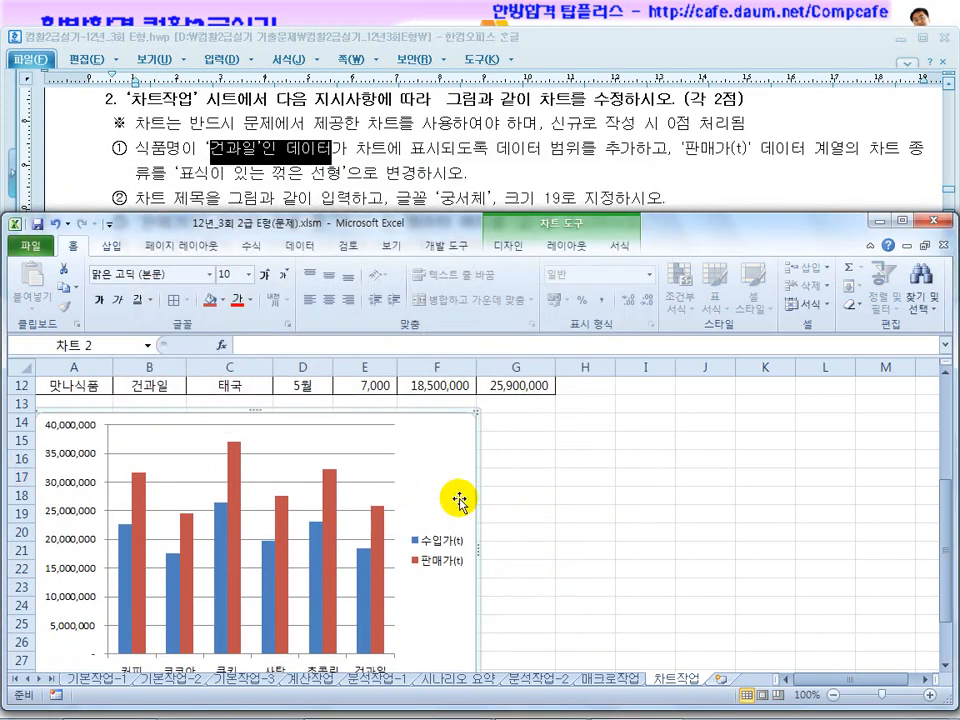
scroll(457, 505, "up", 1)
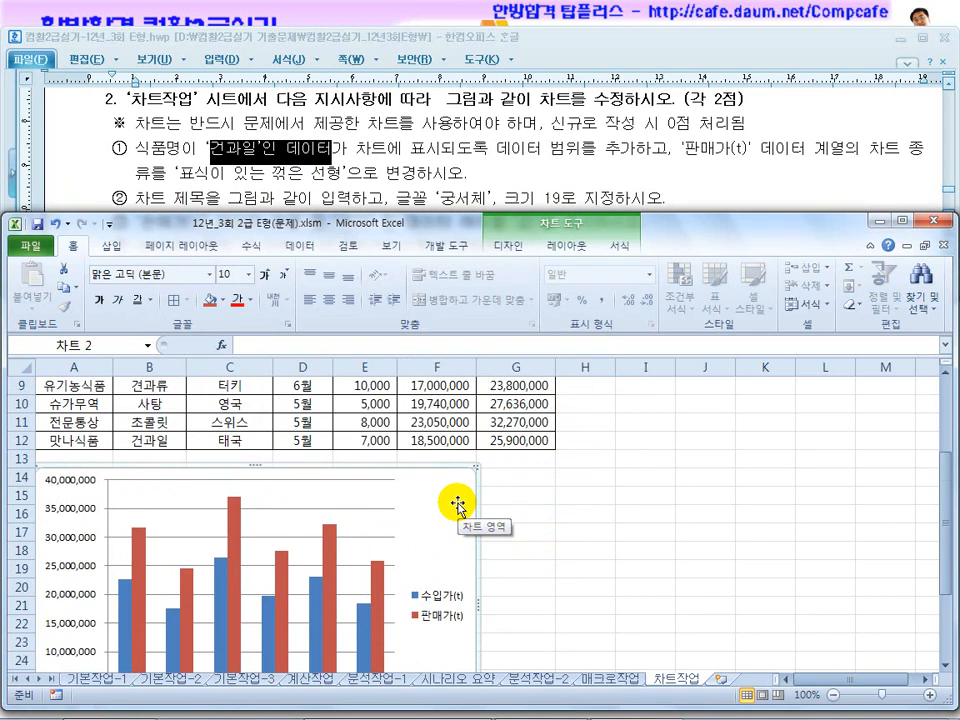
Following the exam instruction, change the 판매가(t) series' chart type to a line with markers (표식이 있는 꺾은선형).
left_click_drag(700, 149, 833, 143)
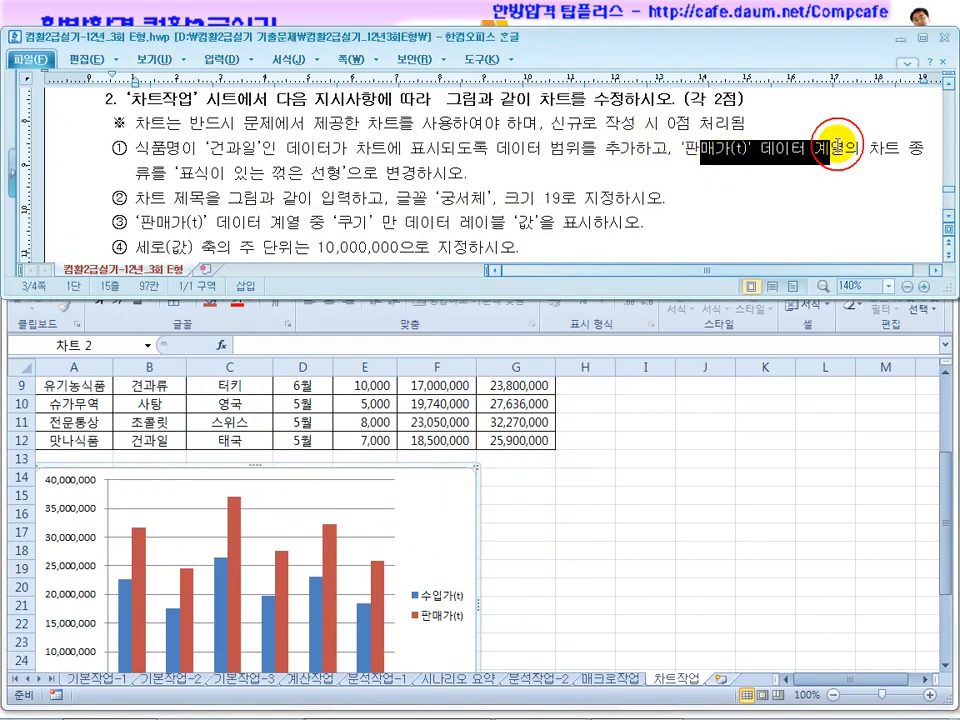
left_click_drag(226, 172, 385, 172)
left_click(628, 467)
scroll(628, 467, "down", 2)
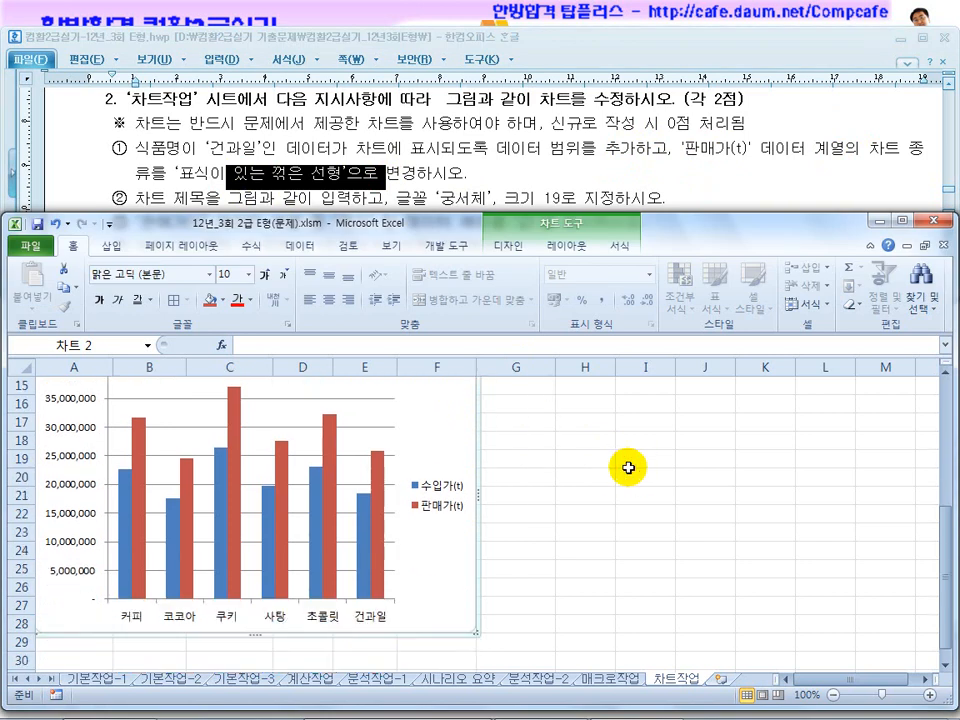
left_click(378, 474)
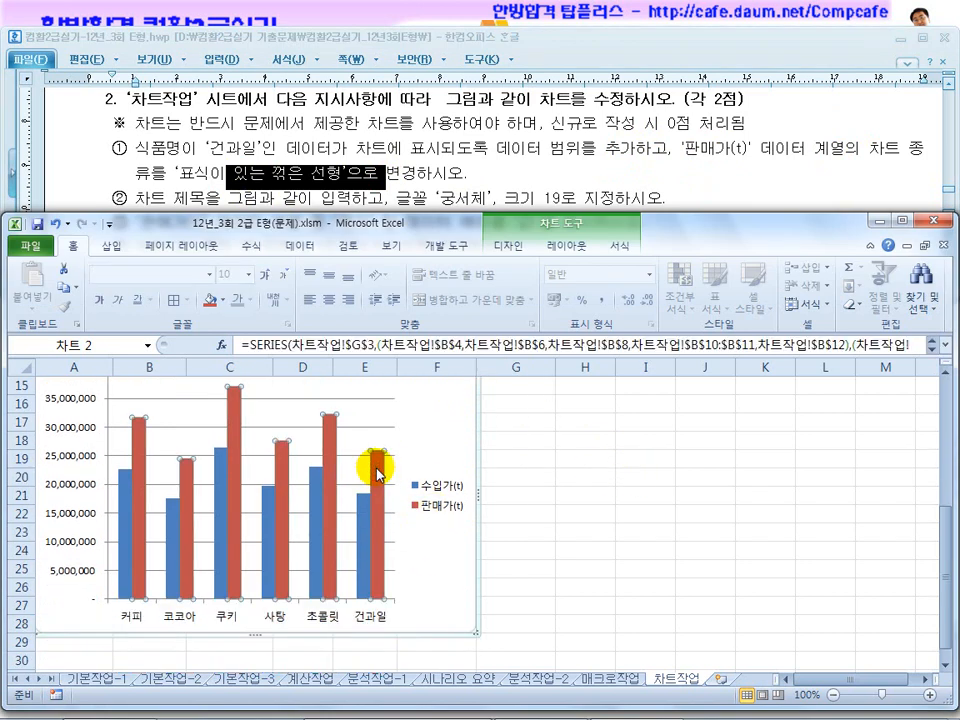
right_click(378, 474)
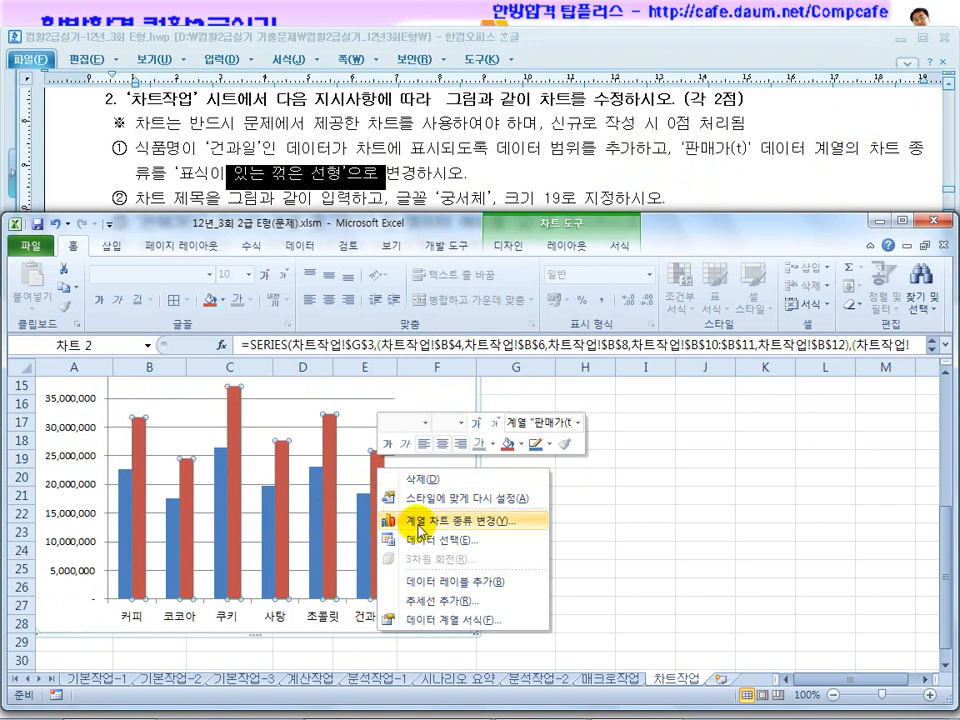
left_click(420, 521)
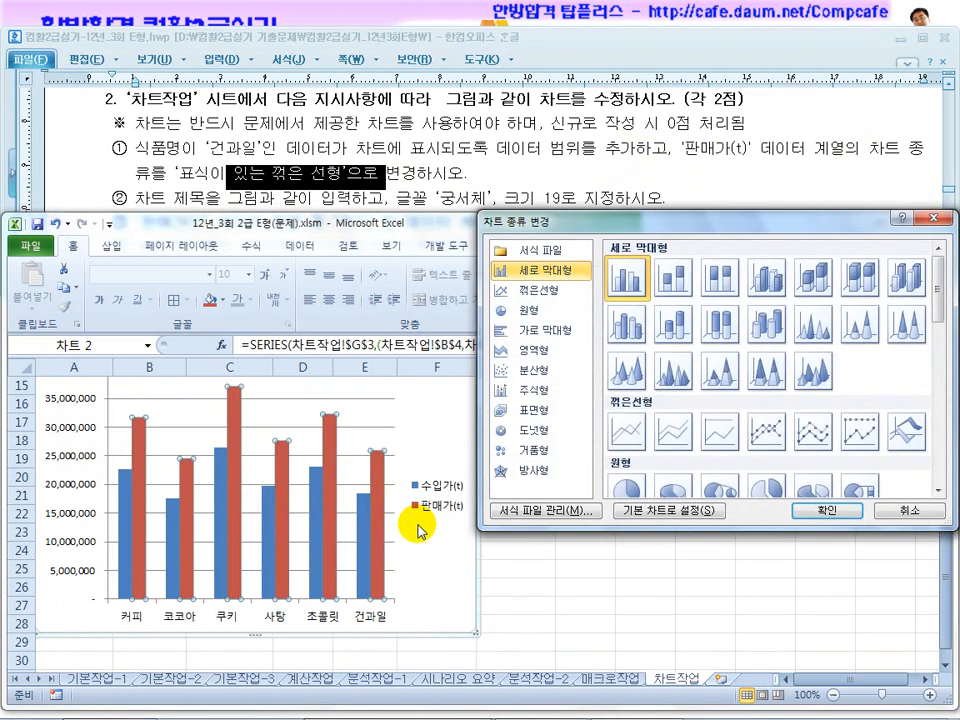
left_click(767, 432)
left_click(800, 510)
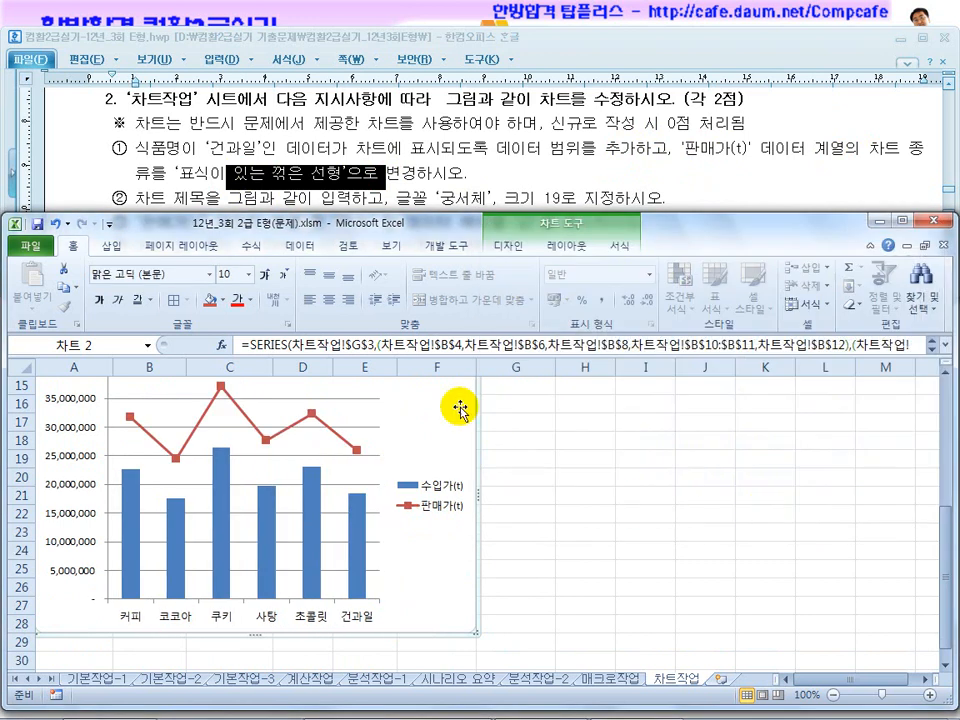
Consult the sample chart in the exam document, then add a chart title using the 차트 위 (above chart) placement.
left_click(478, 170)
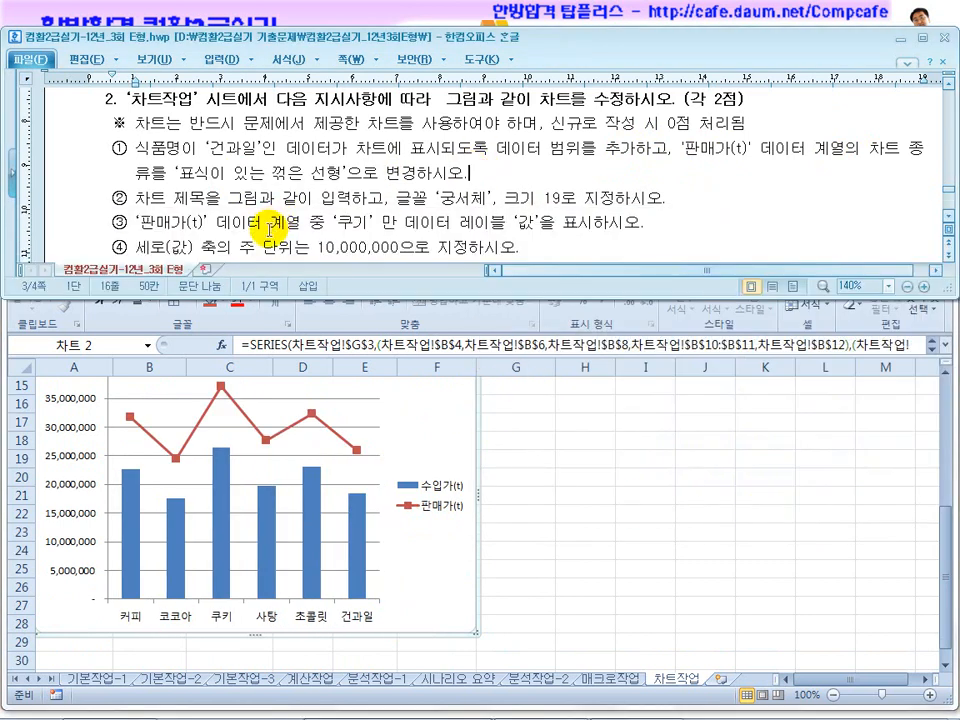
scroll(370, 218, "down", 1)
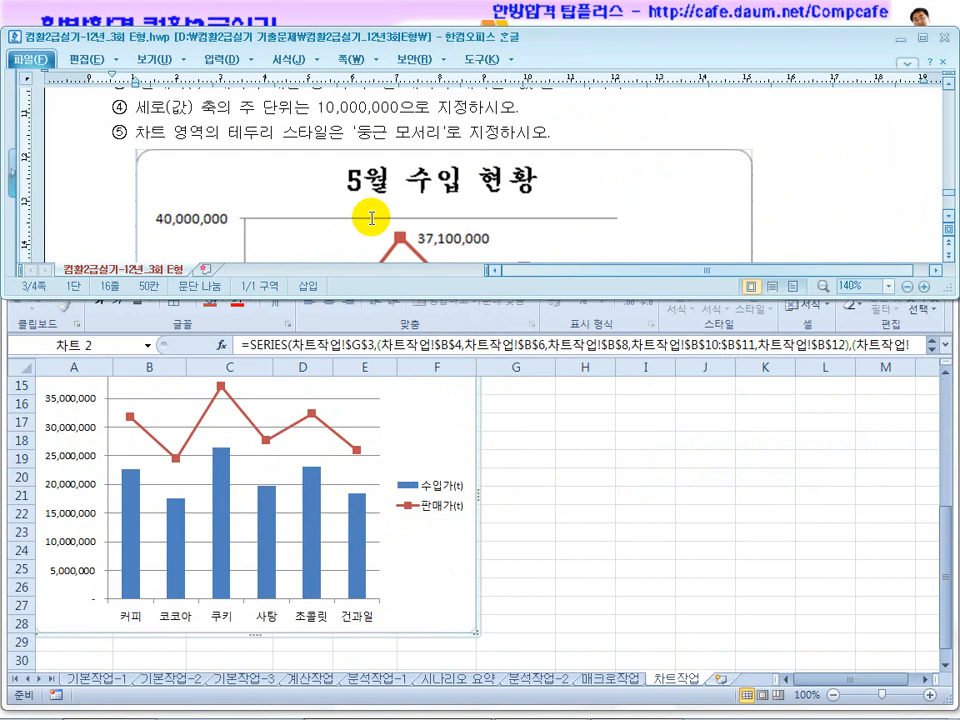
left_click(438, 406)
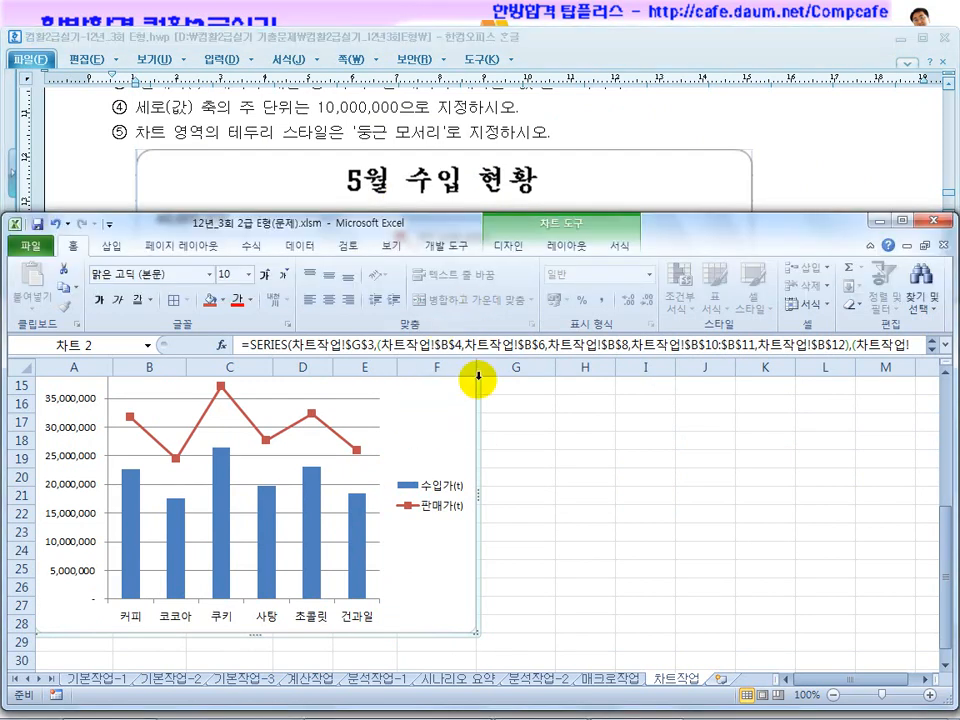
left_click(563, 245)
left_click(279, 298)
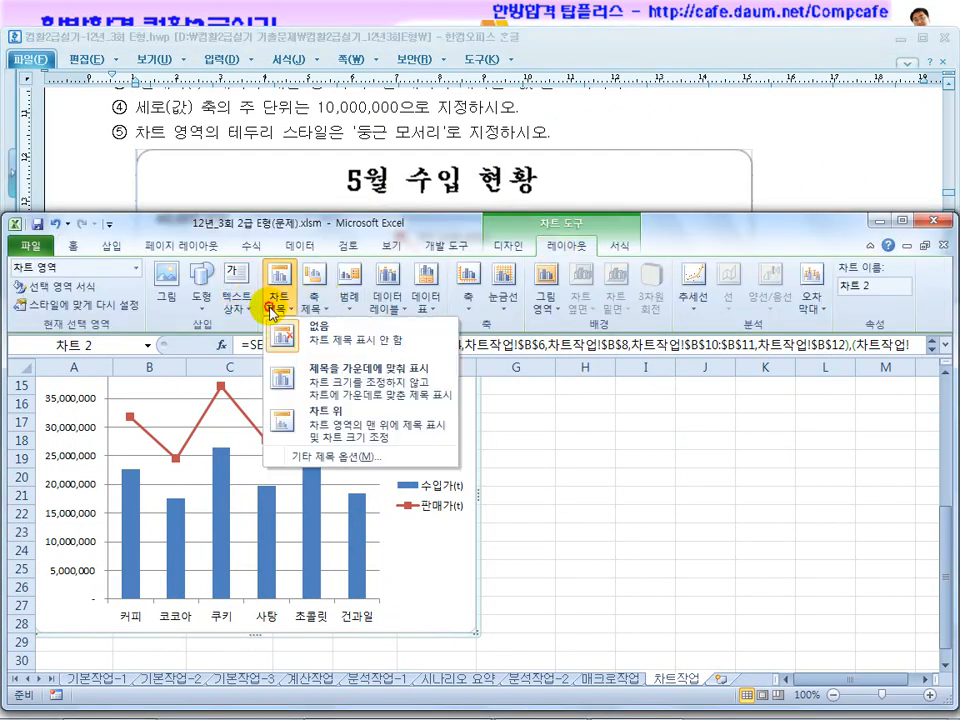
left_click(312, 430)
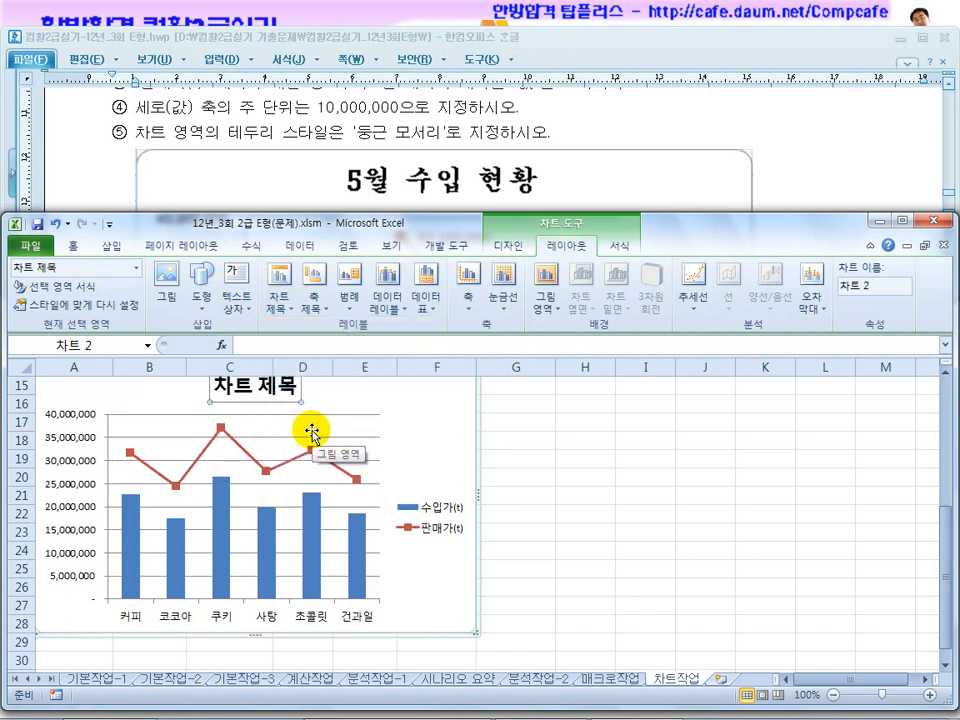
Replace the chart title's placeholder text with 5월 수입 현황.
left_click_drag(300, 386, 193, 386)
type("5")
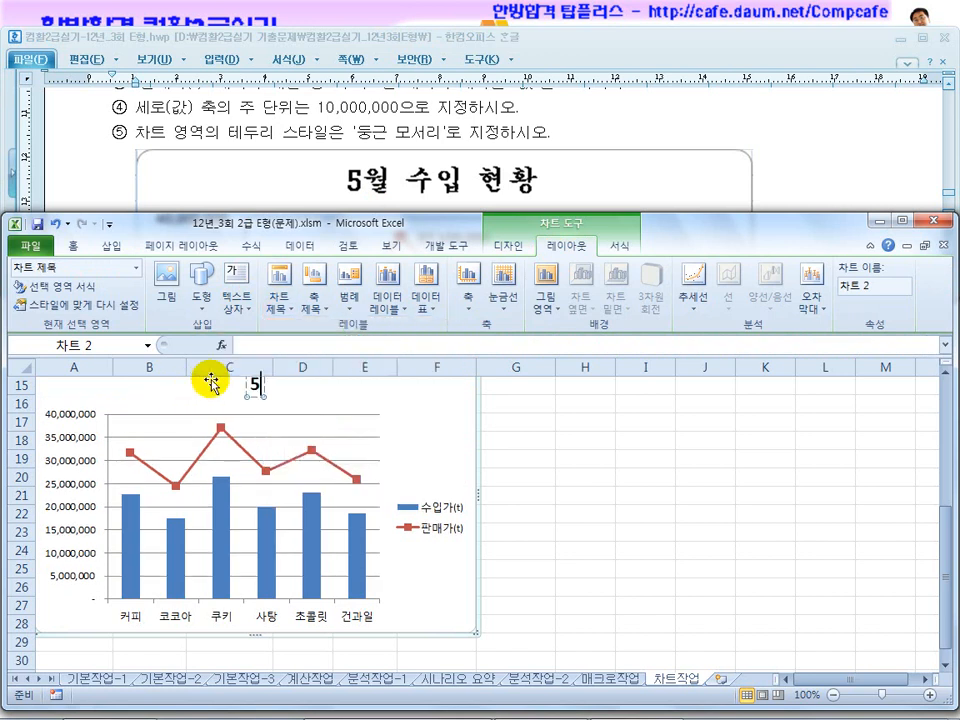
type("월 ㅅㅜ입 현황")
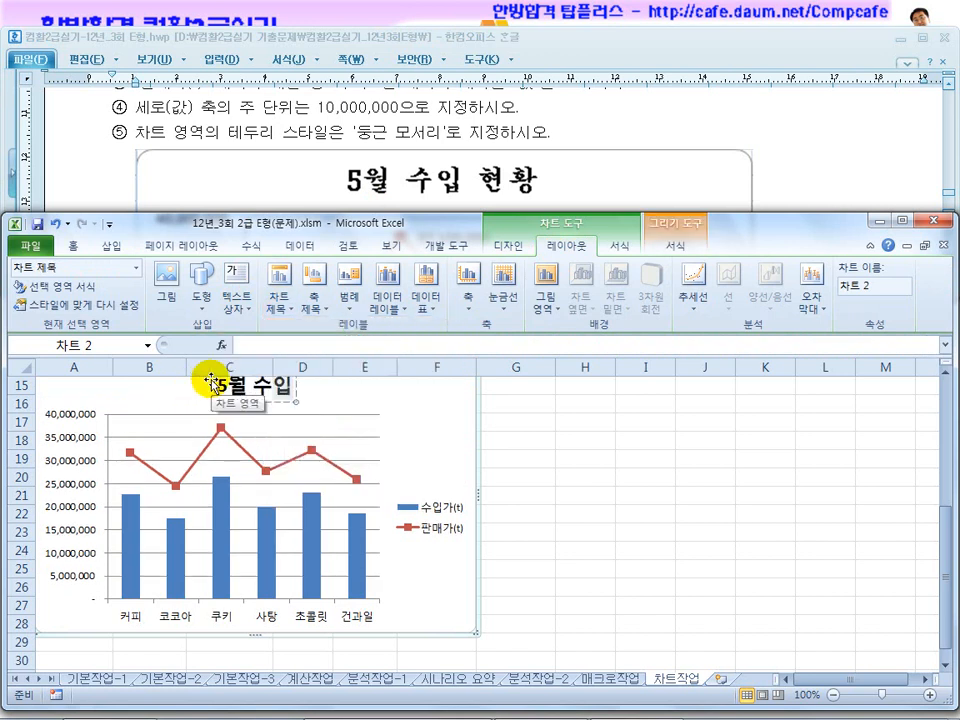
left_click(585, 476)
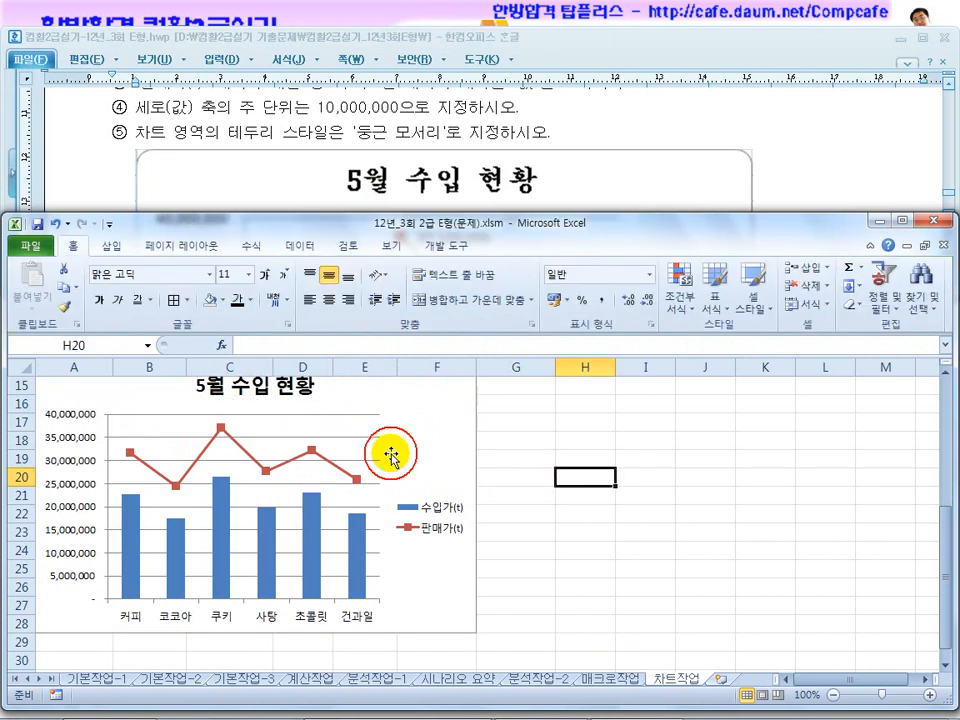
Following the exam instruction, set the chart title's font to 궁서체 and its size to 19.
left_click(296, 402)
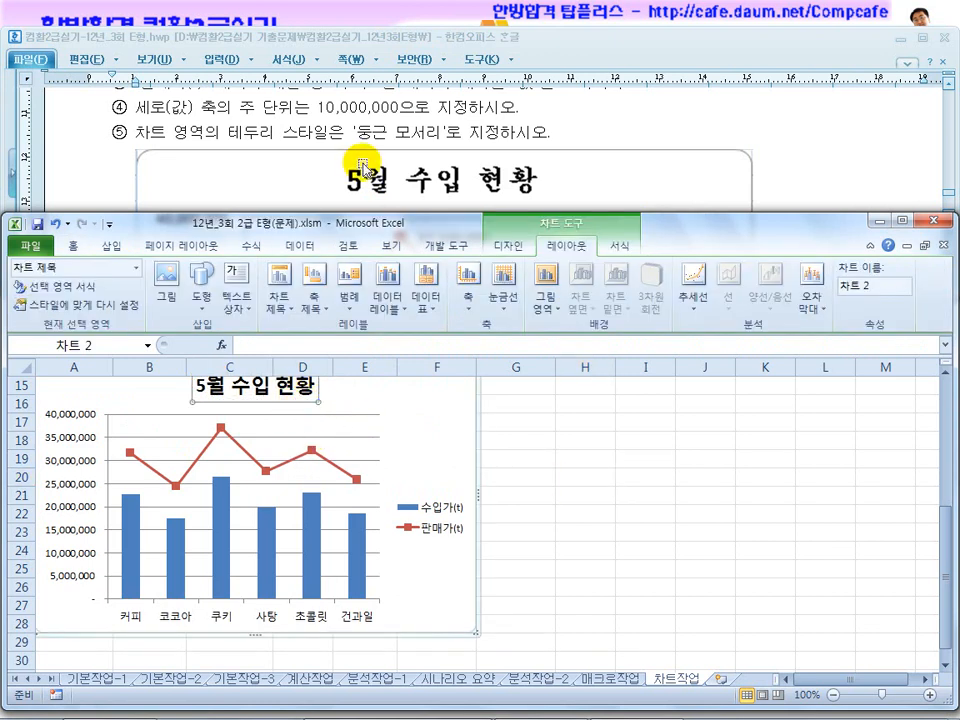
left_click(382, 111)
scroll(381, 111, "up", 2)
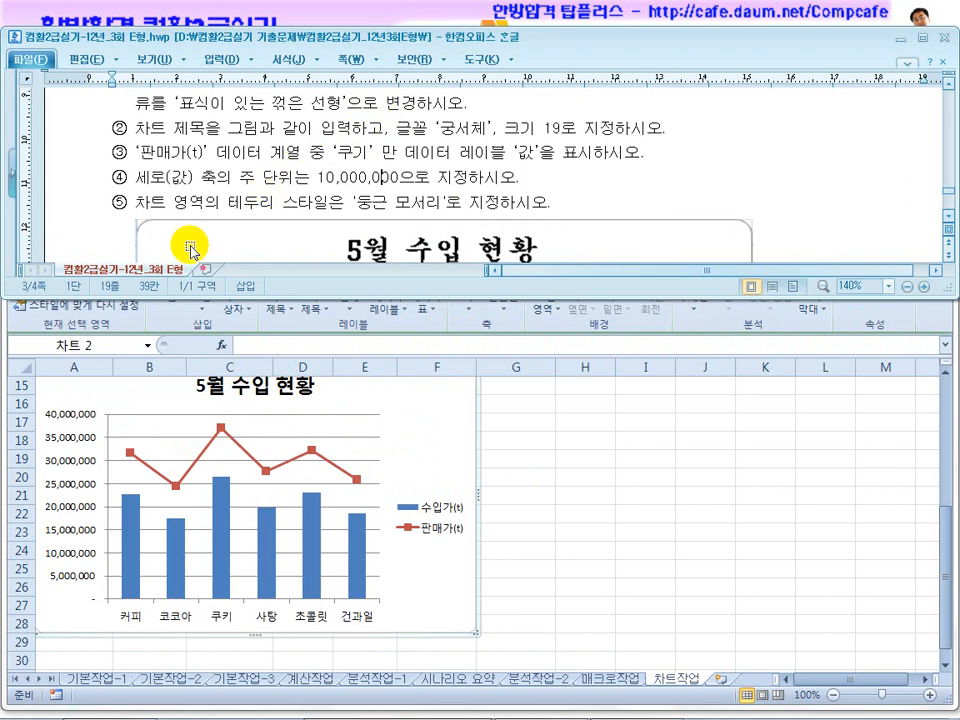
left_click(255, 328)
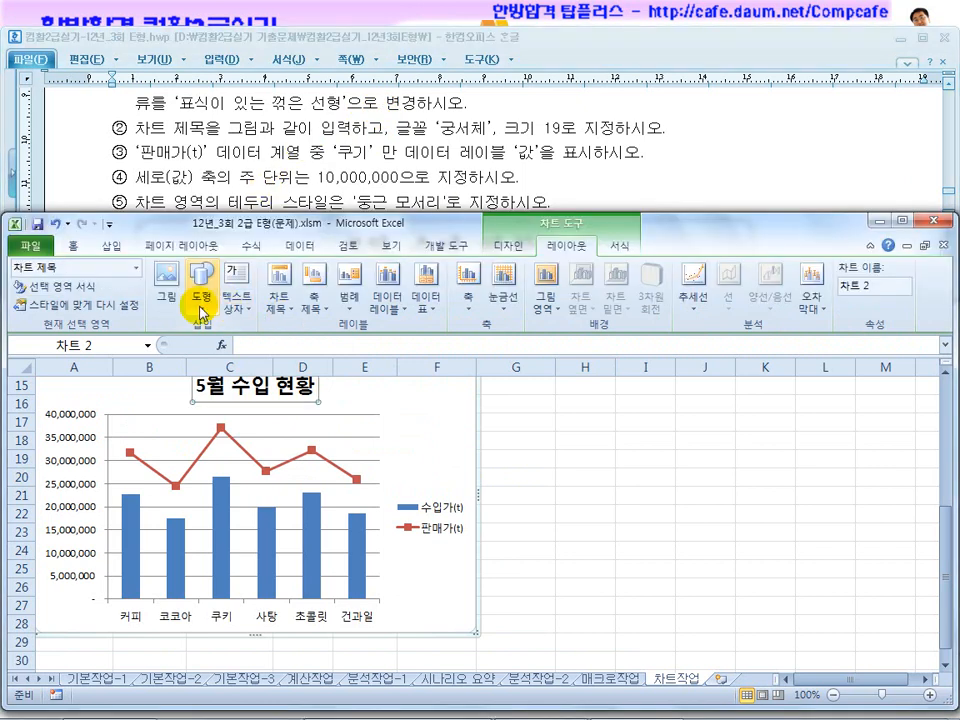
left_click(70, 243)
left_click(133, 272)
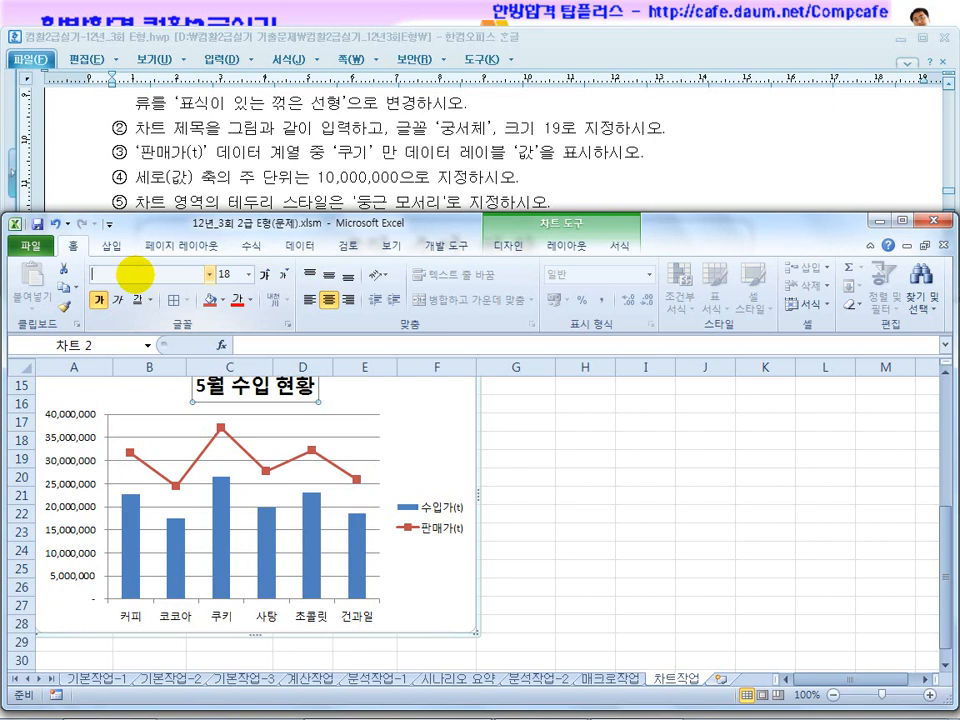
key("Return")
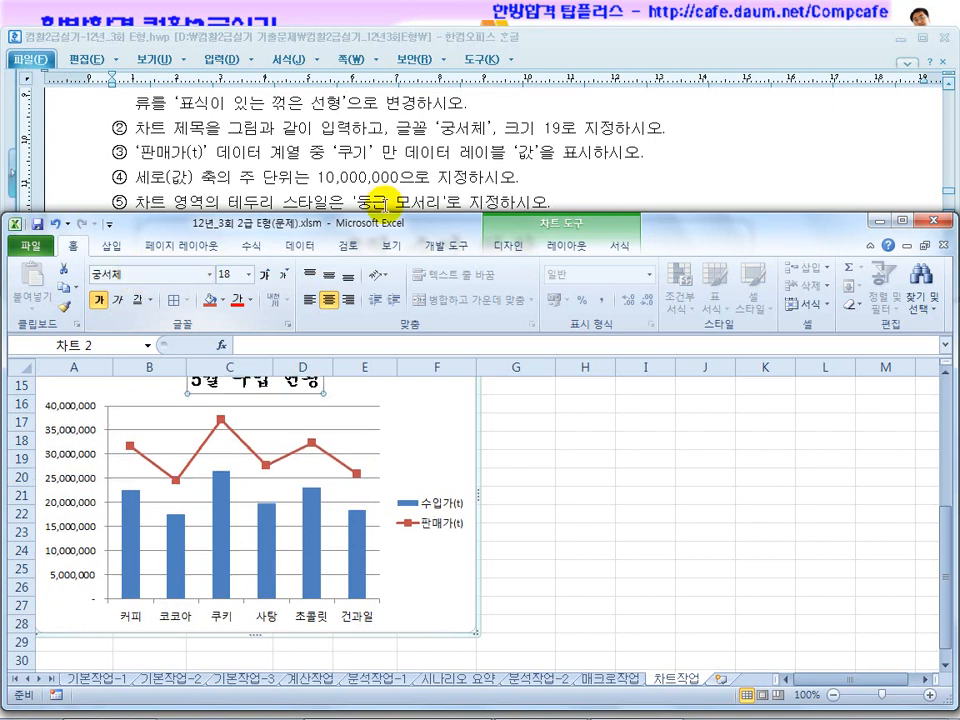
left_click(228, 273)
type("1")
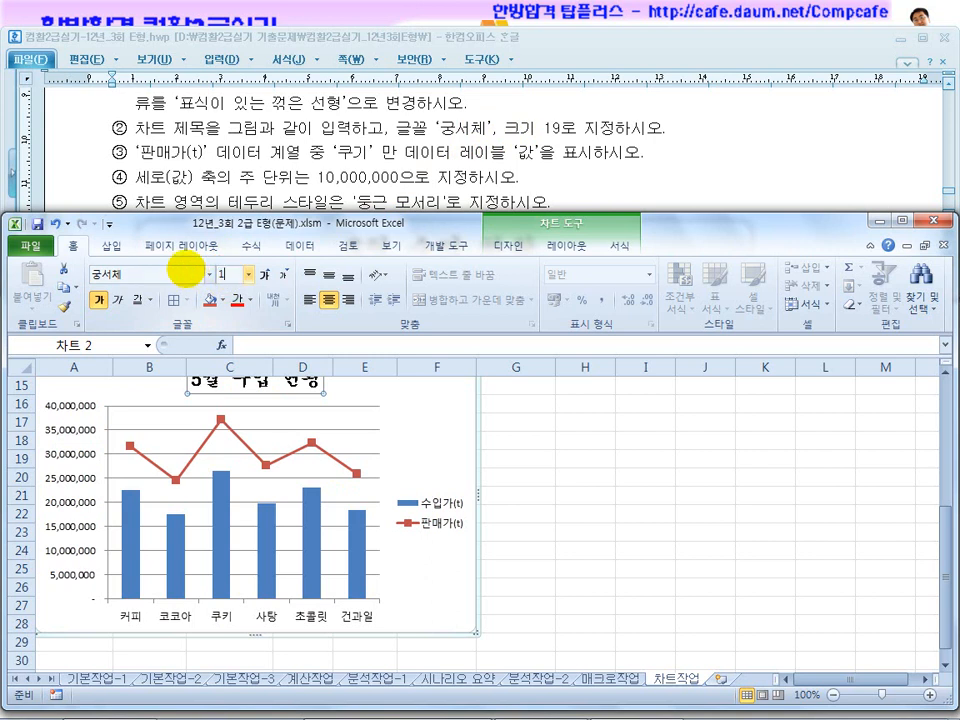
type("9")
key("Return")
left_click(453, 465)
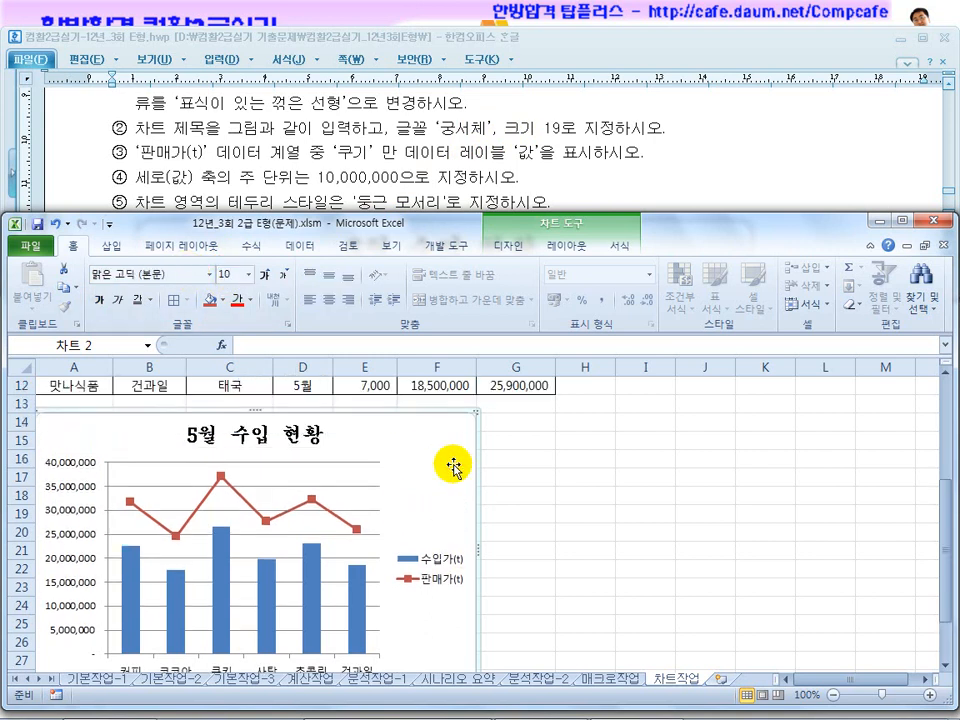
left_click(268, 440)
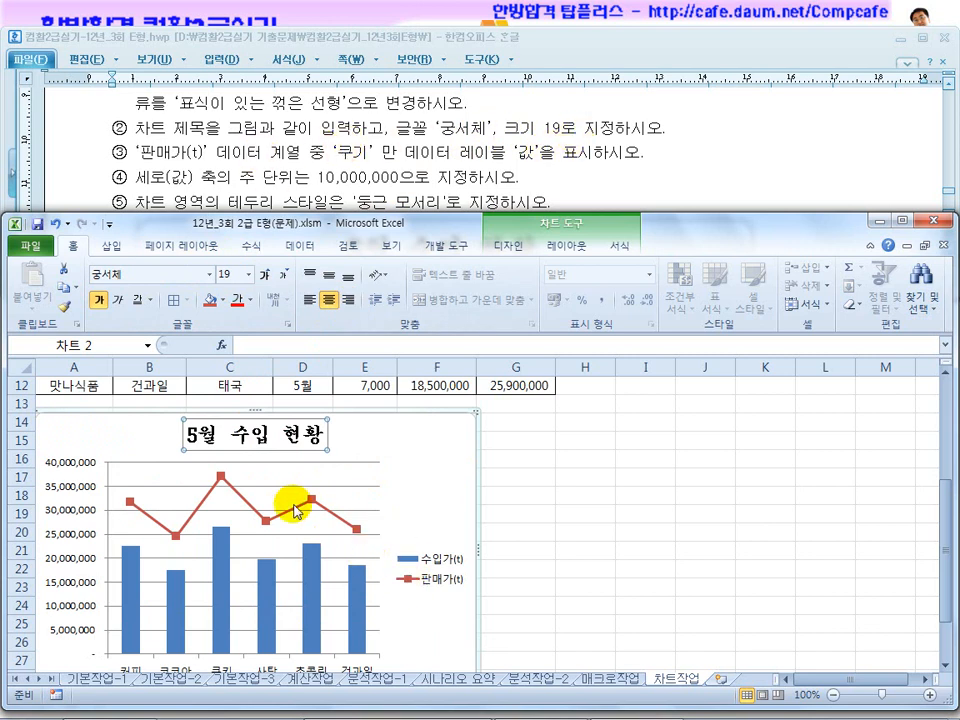
Add a value data label to only the 쿠키 point of the 판매가(t) line series.
scroll(301, 453, "down", 2)
scroll(225, 514, "up", 1)
left_click(219, 419)
left_click(220, 420)
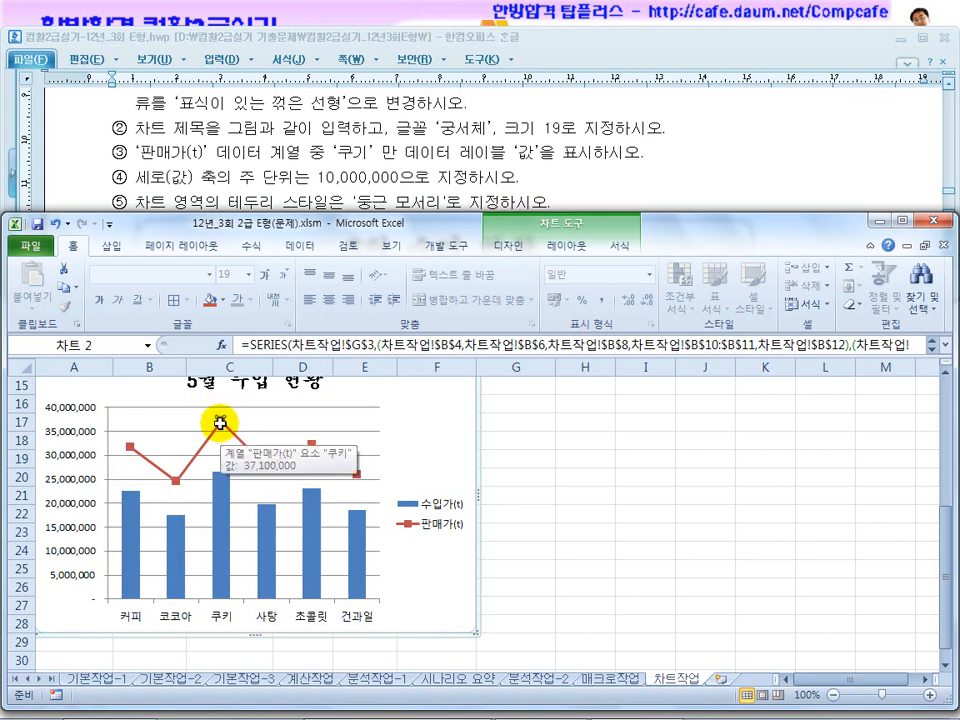
right_click(220, 424)
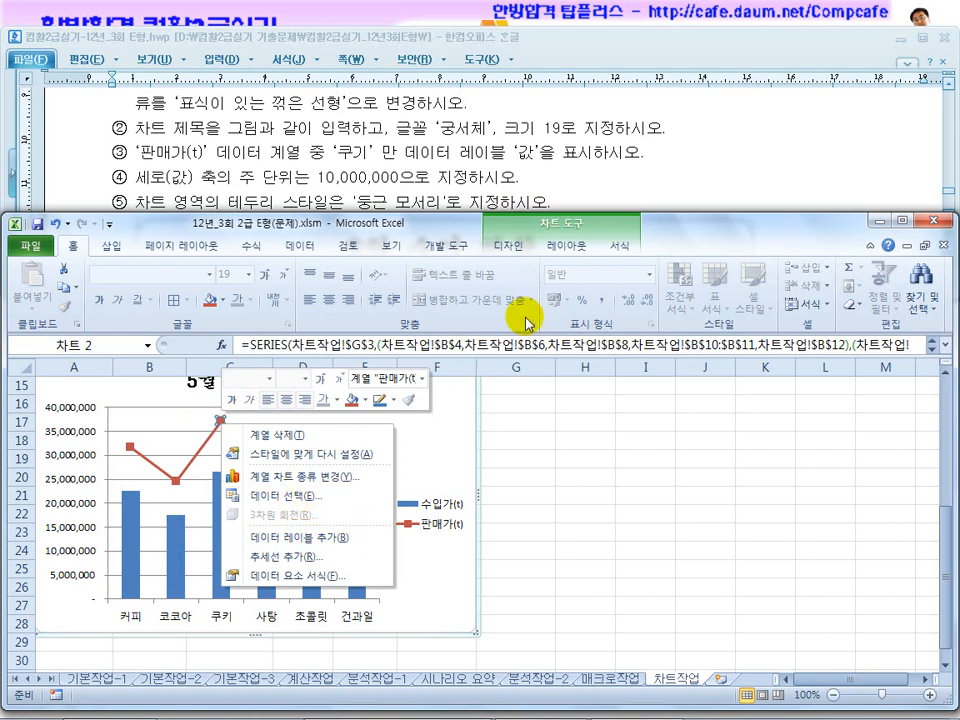
left_click(562, 246)
left_click(399, 314)
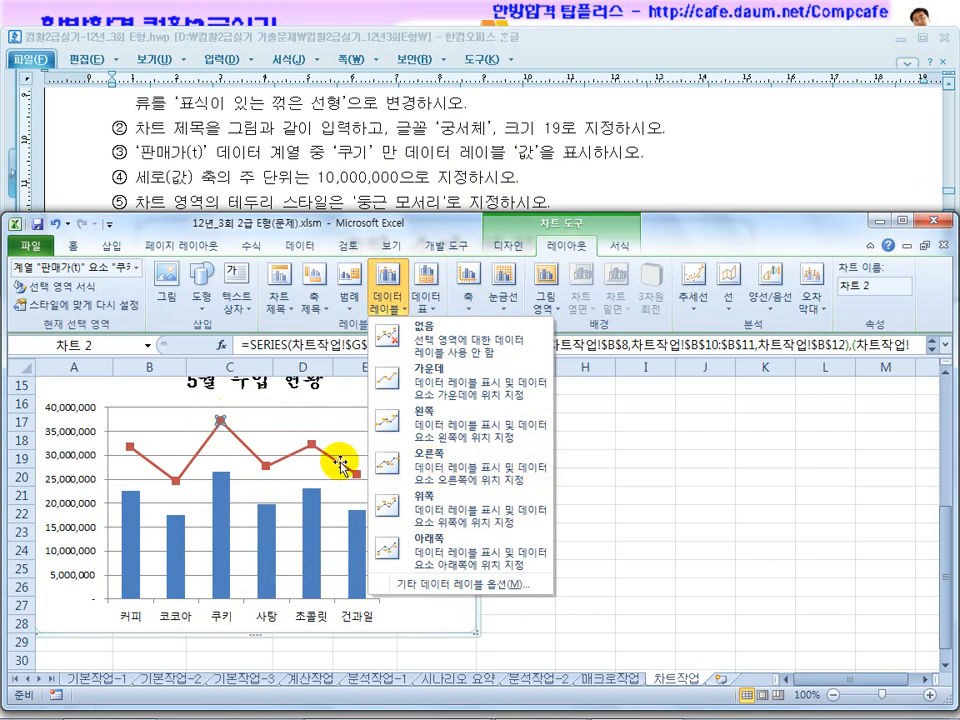
left_click(221, 421)
right_click(221, 421)
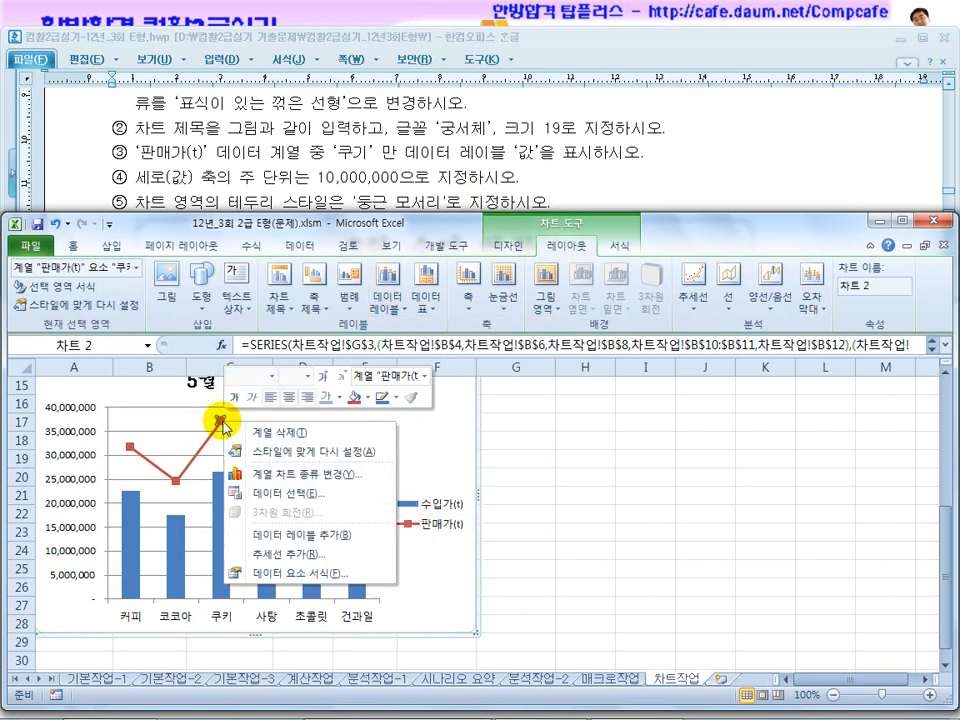
left_click(301, 536)
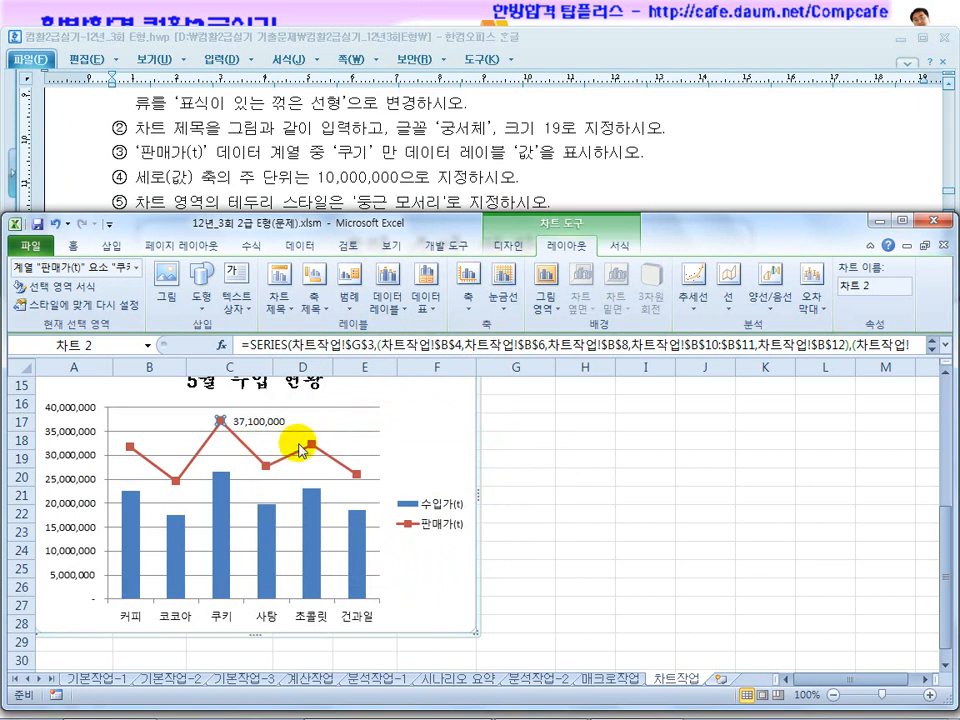
Compare the 쿠키 data label with the sample chart in the exam document and read the remaining chart instructions.
left_click(485, 206)
scroll(512, 178, "down", 5)
scroll(440, 178, "up", 1)
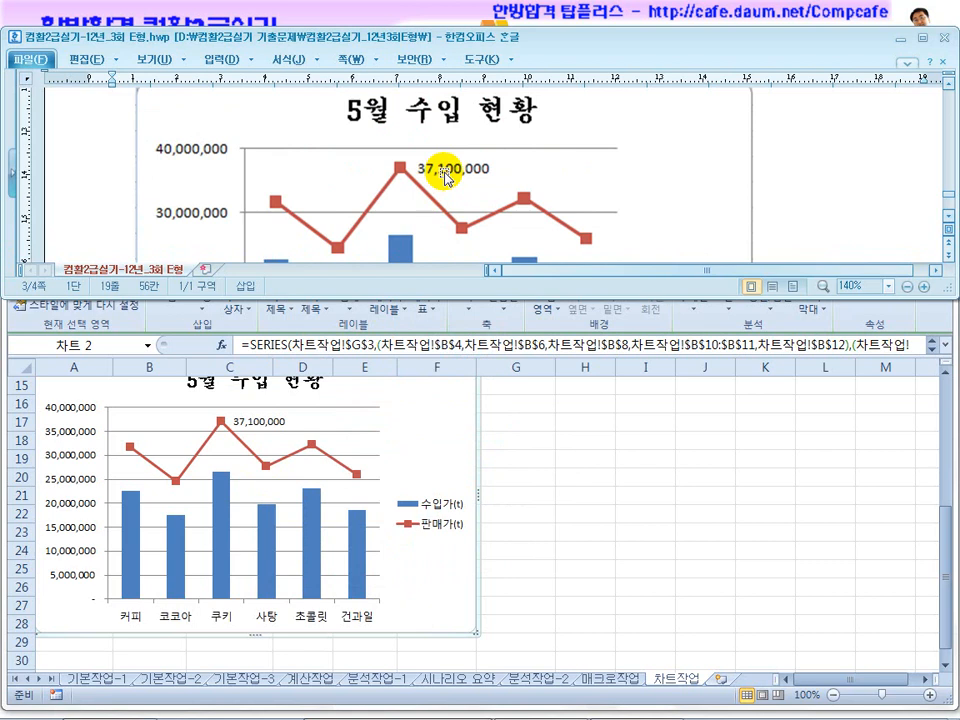
scroll(445, 176, "up", 2)
scroll(440, 178, "down", 2)
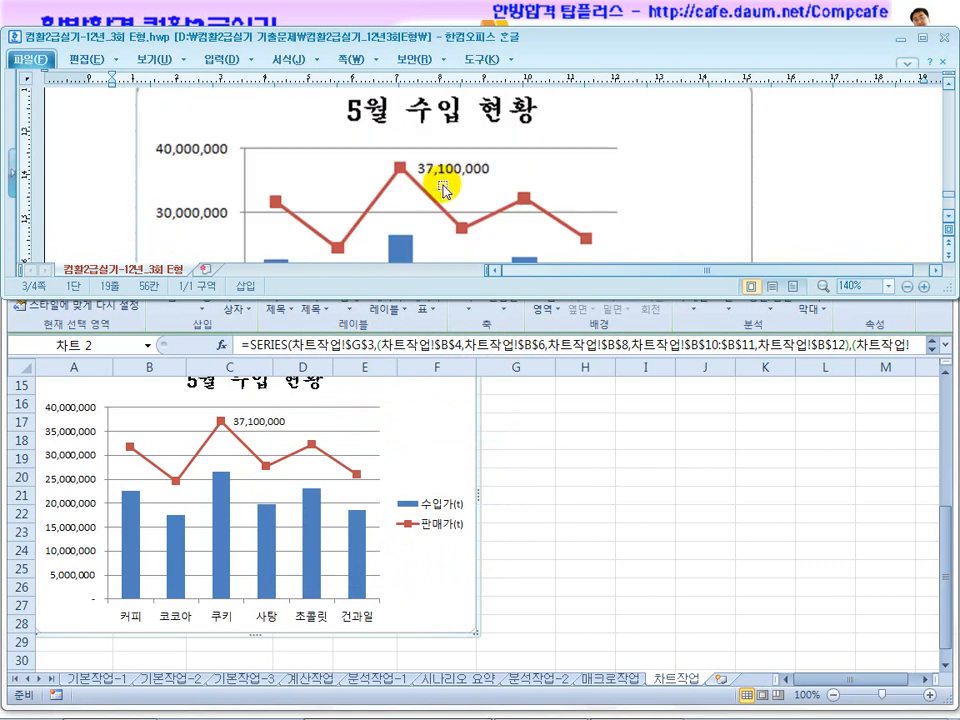
scroll(445, 193, "up", 1)
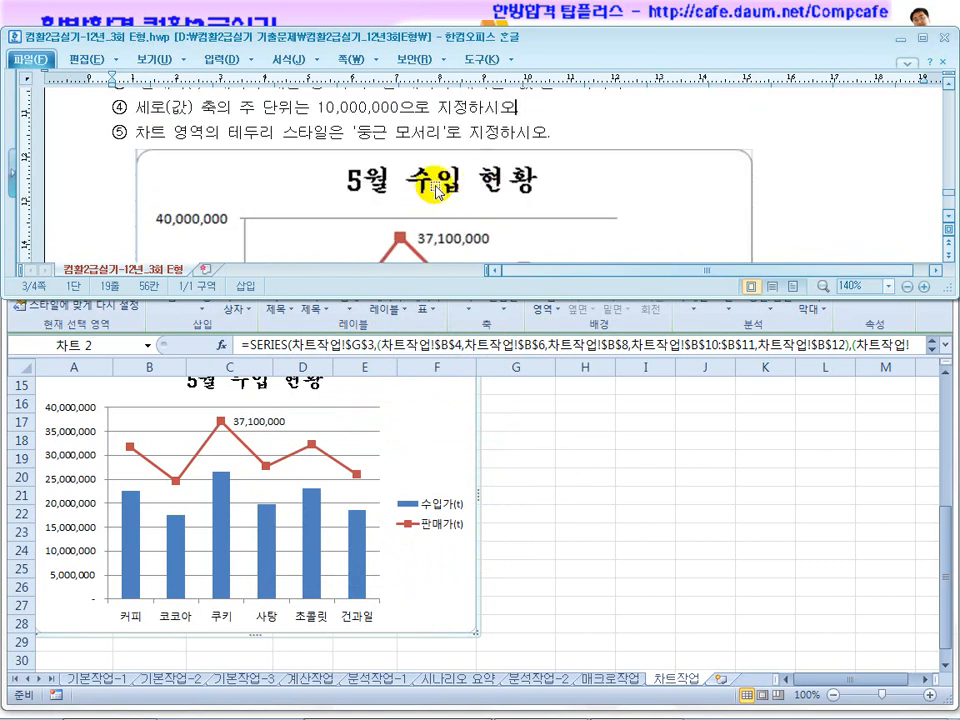
scroll(425, 183, "up", 1)
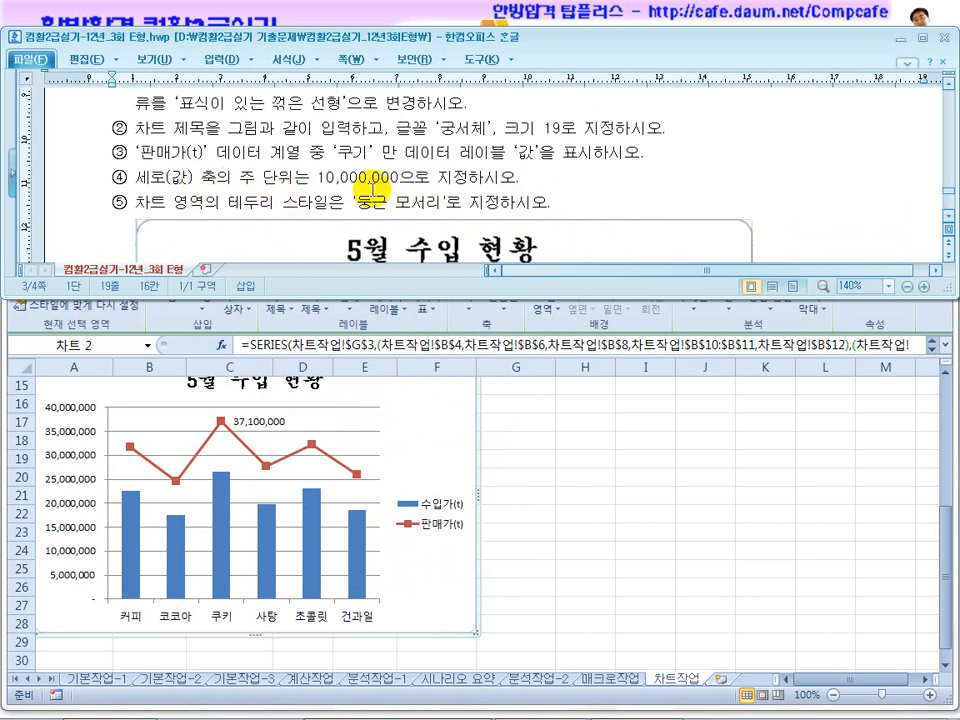
Set the vertical value axis's major unit to a fixed 10000000.
left_click(72, 578)
left_click(72, 578)
right_click(72, 578)
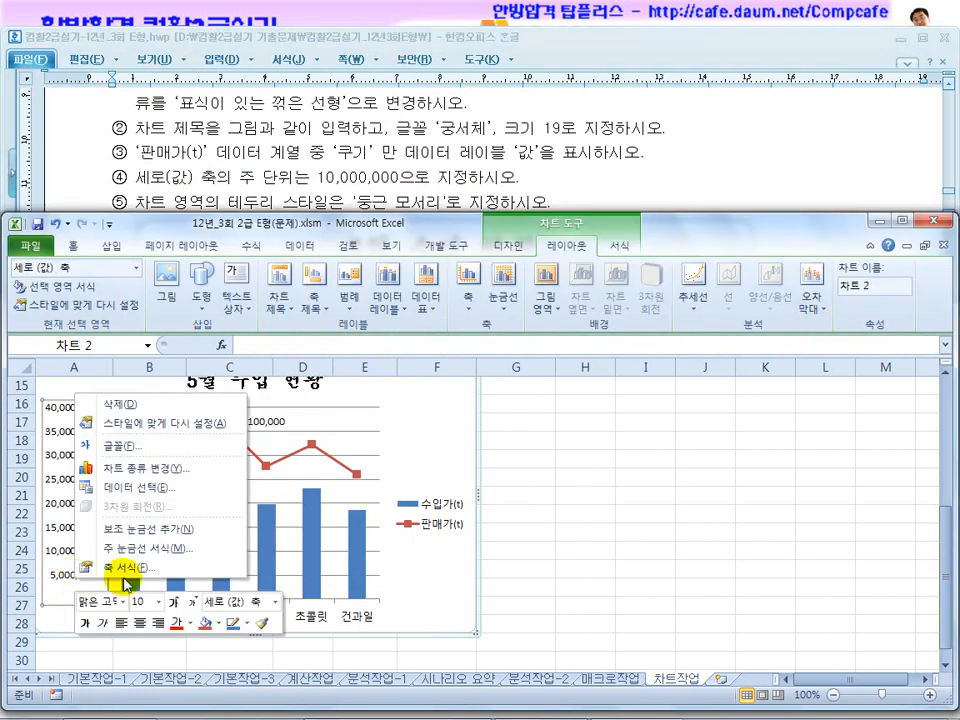
left_click(86, 566)
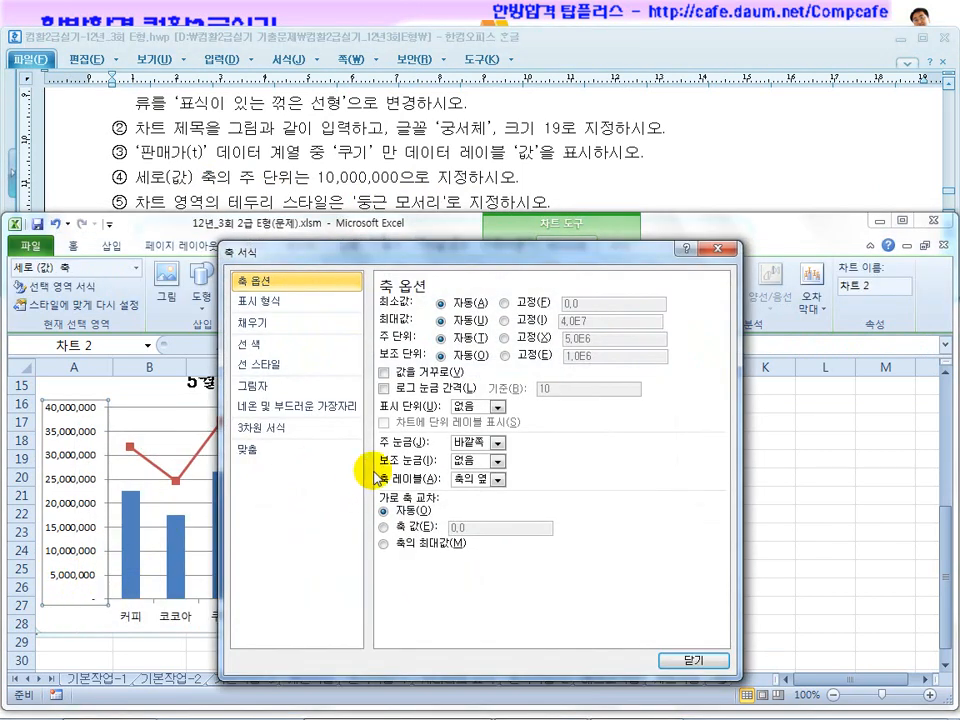
left_click(533, 340)
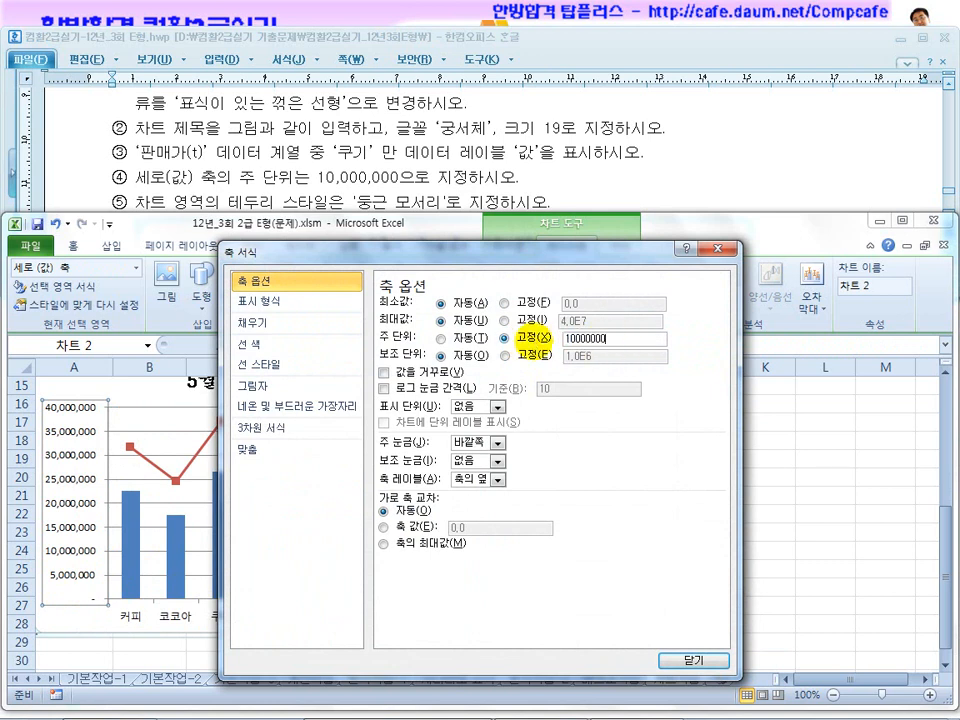
left_click(693, 660)
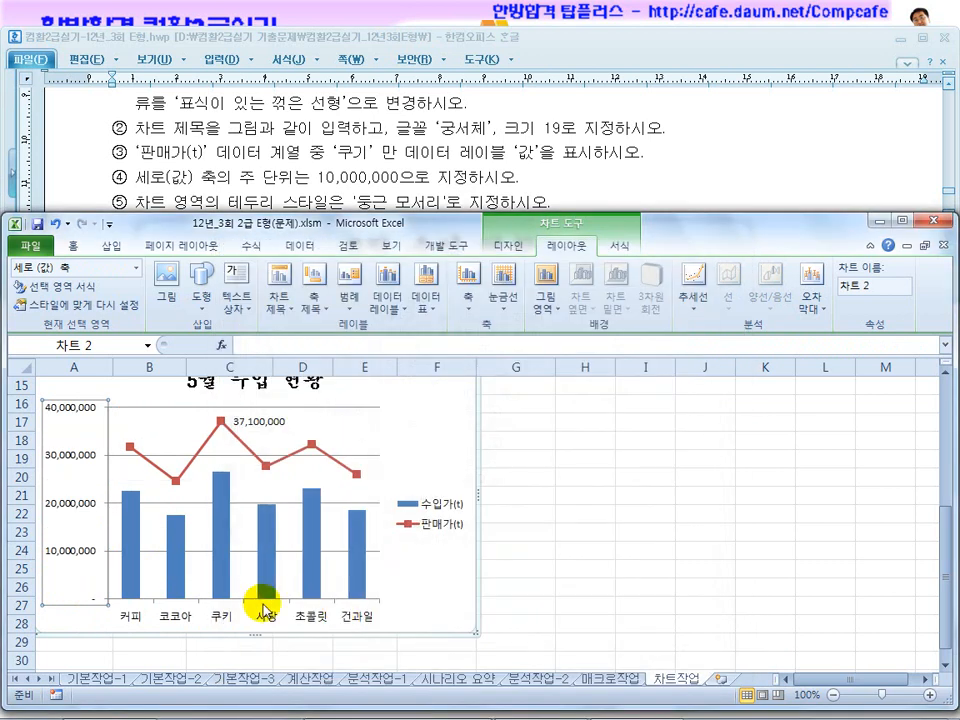
Following the exam instruction, give the chart area's border style rounded corners (둥근 모서리), then deselect the chart.
left_click(155, 178)
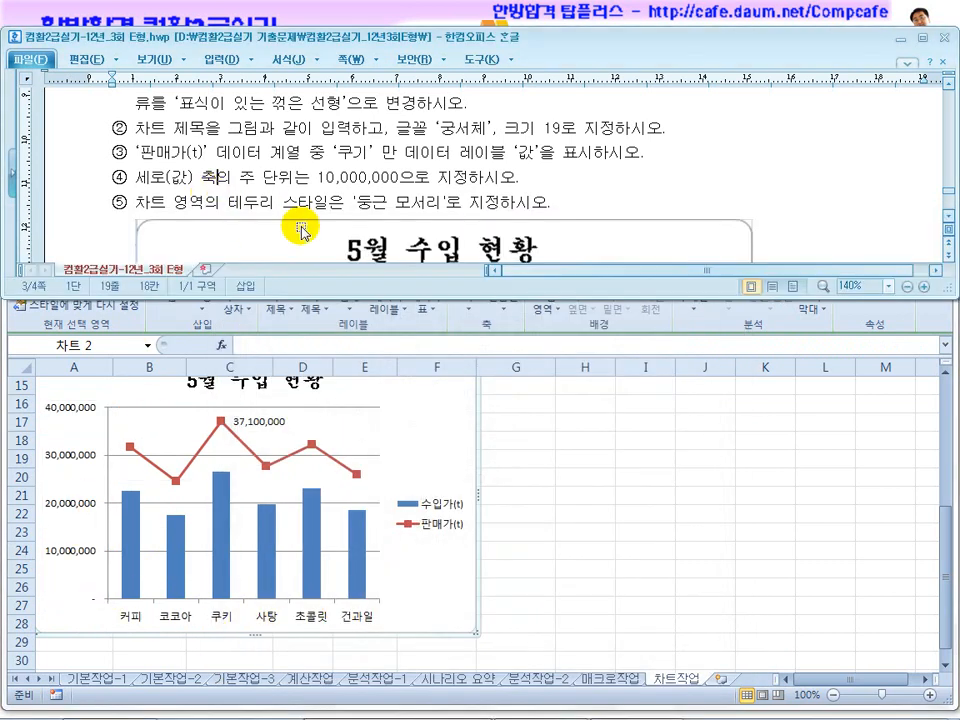
left_click_drag(298, 205, 488, 203)
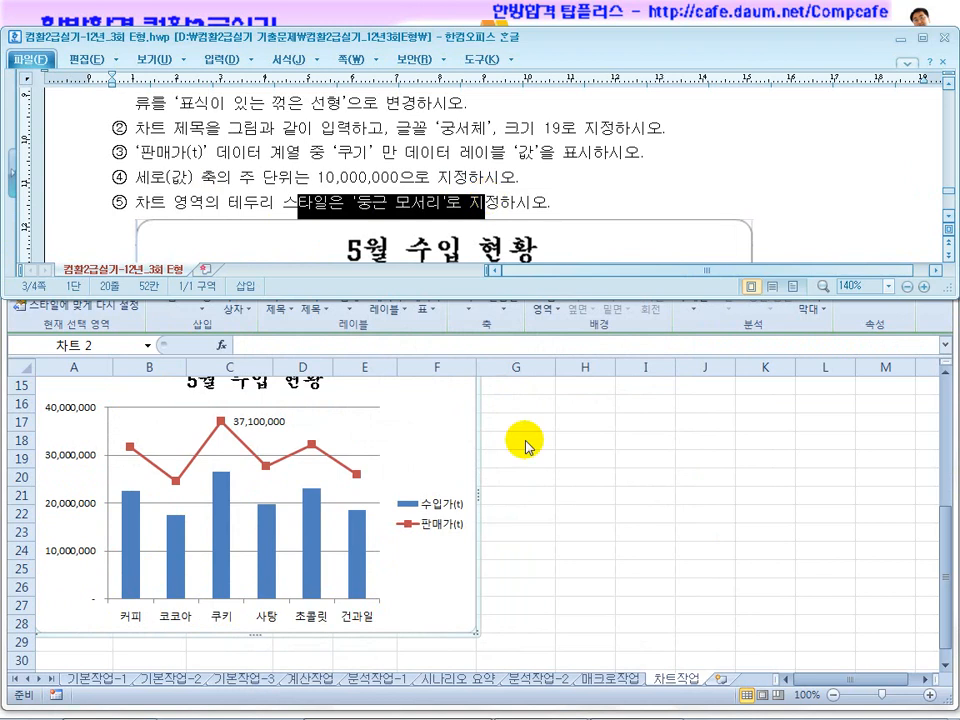
left_click(507, 492)
right_click(430, 460)
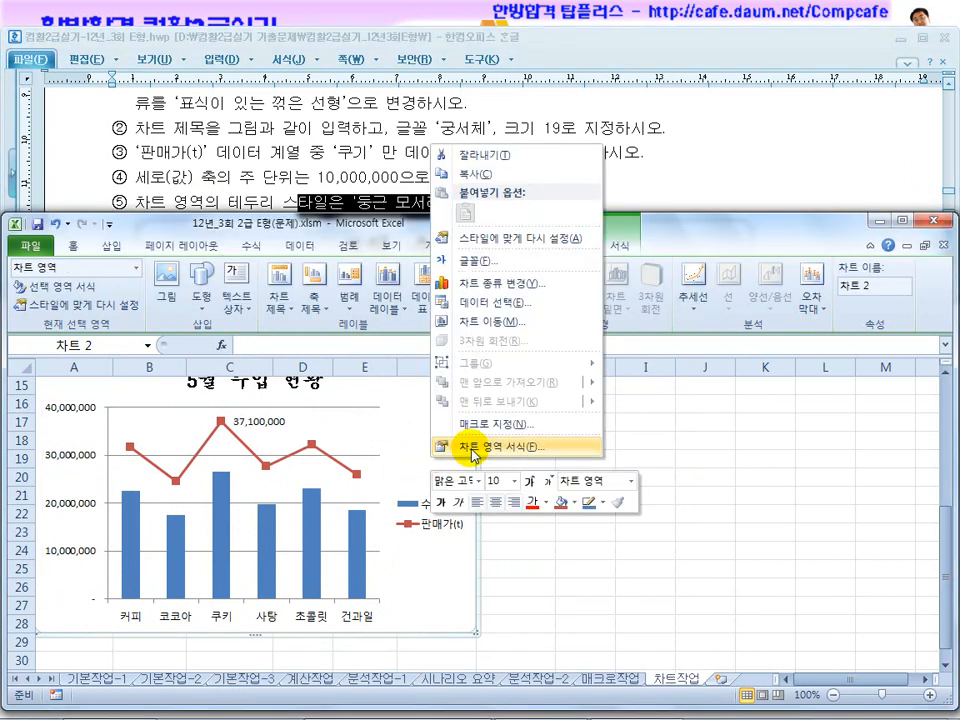
left_click(473, 449)
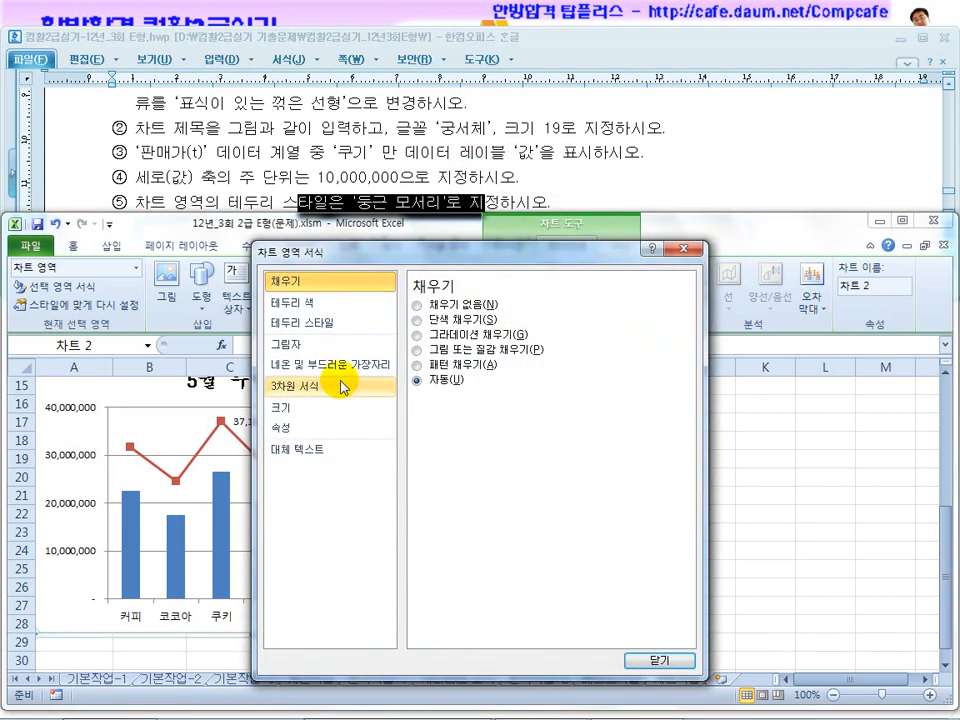
left_click(296, 328)
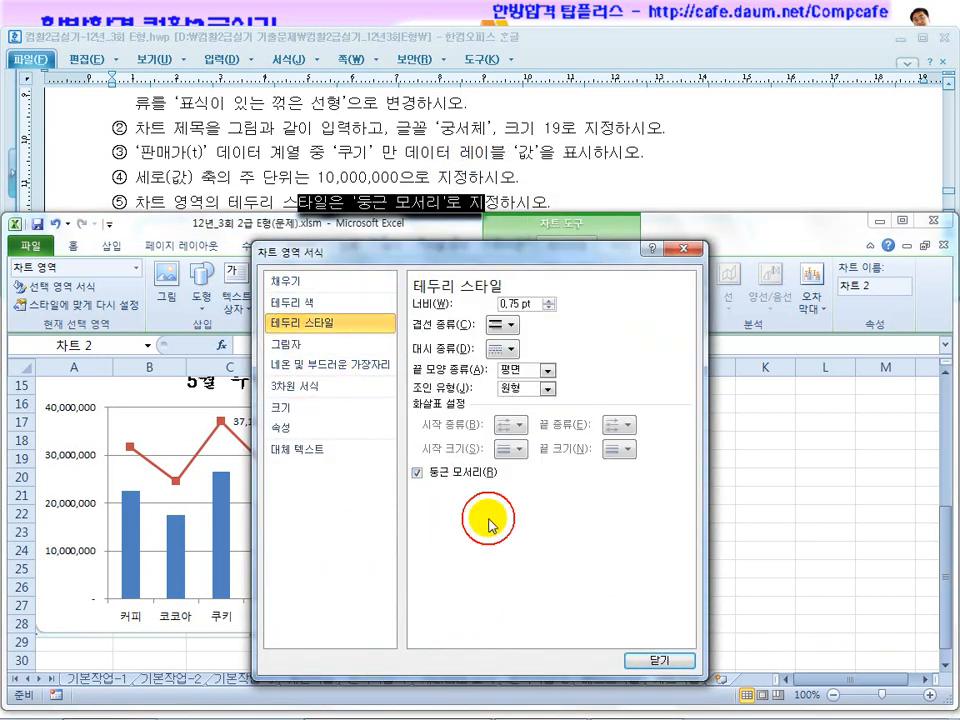
left_click(659, 660)
left_click(585, 550)
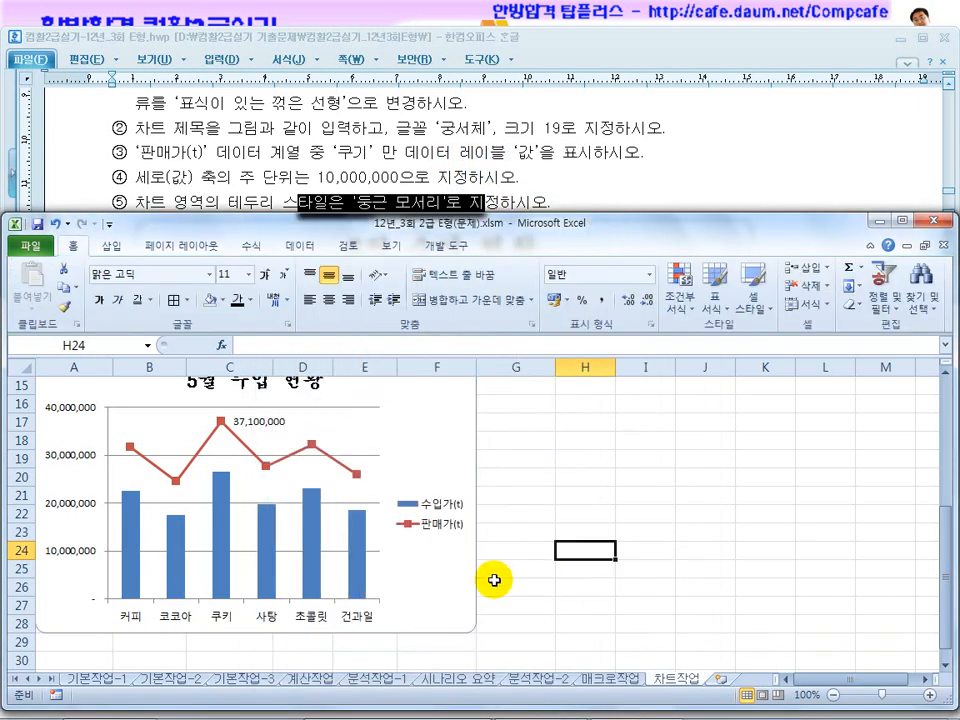
Compare the finished chart's title, data label, axes, legend and rounded border with the sample chart in the exam document.
scroll(494, 580, "up", 1)
left_click(312, 138)
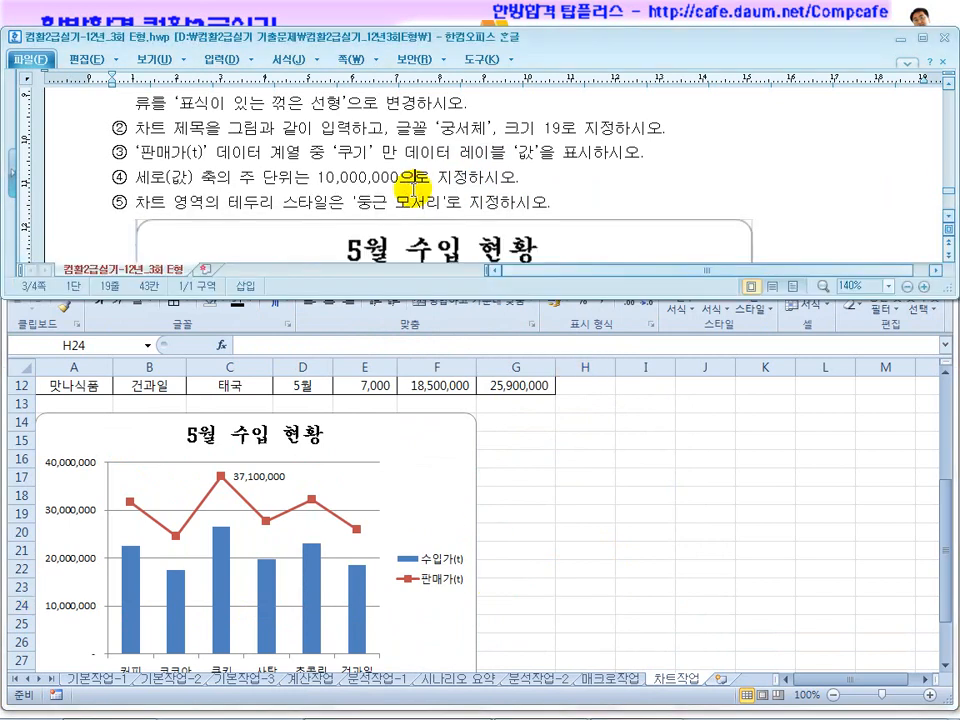
scroll(413, 180, "down", 3)
scroll(413, 189, "down", 1)
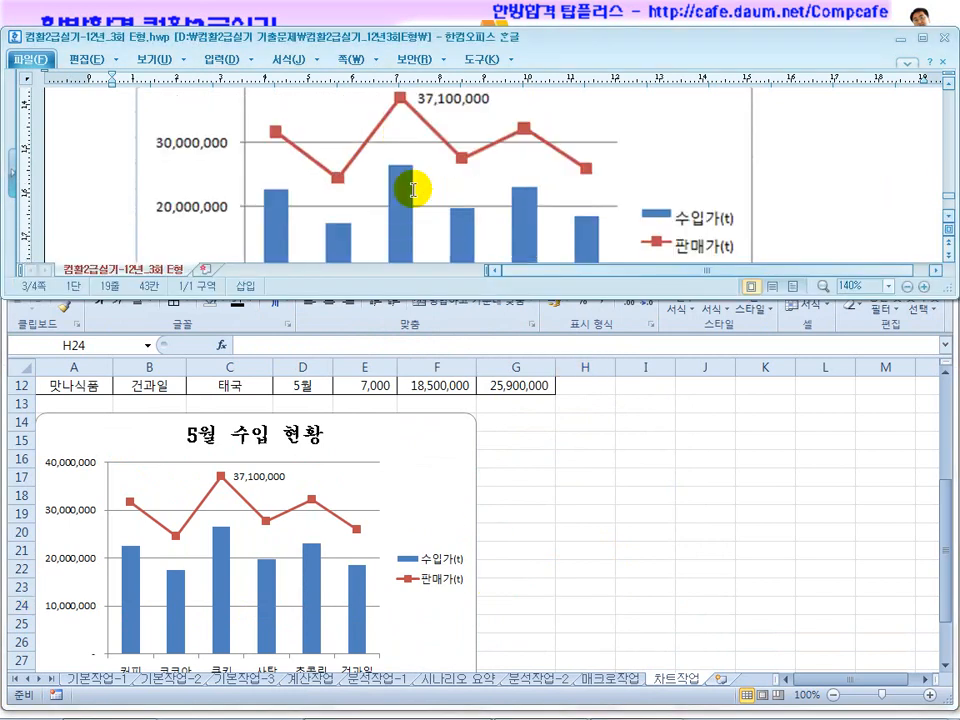
left_click(534, 469)
scroll(534, 469, "down", 2)
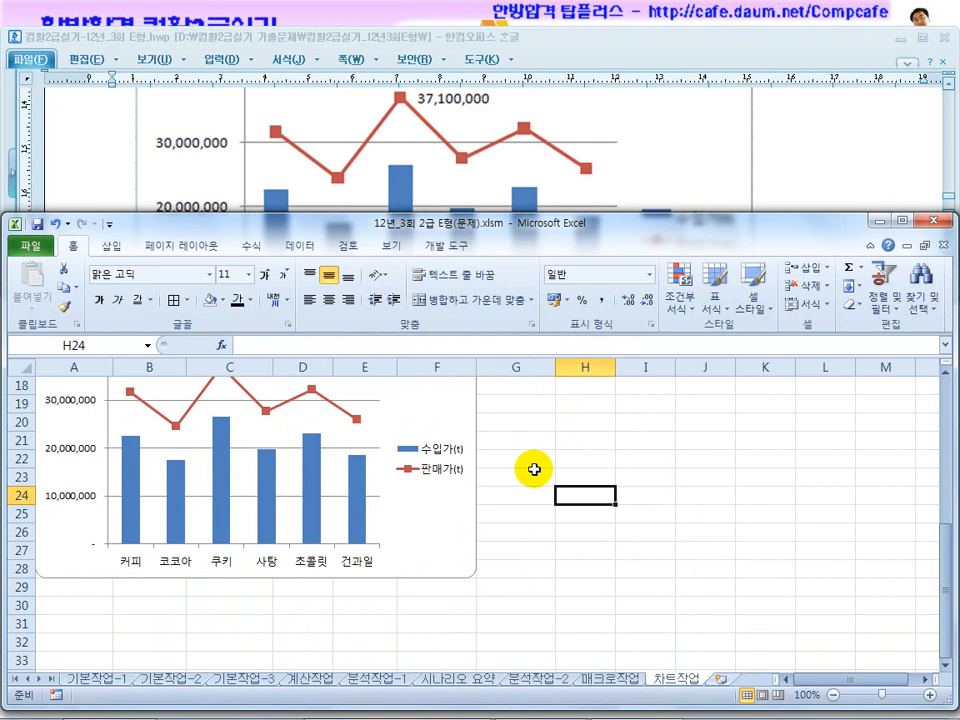
scroll(534, 469, "up", 1)
left_click(784, 159)
scroll(778, 178, "down", 3)
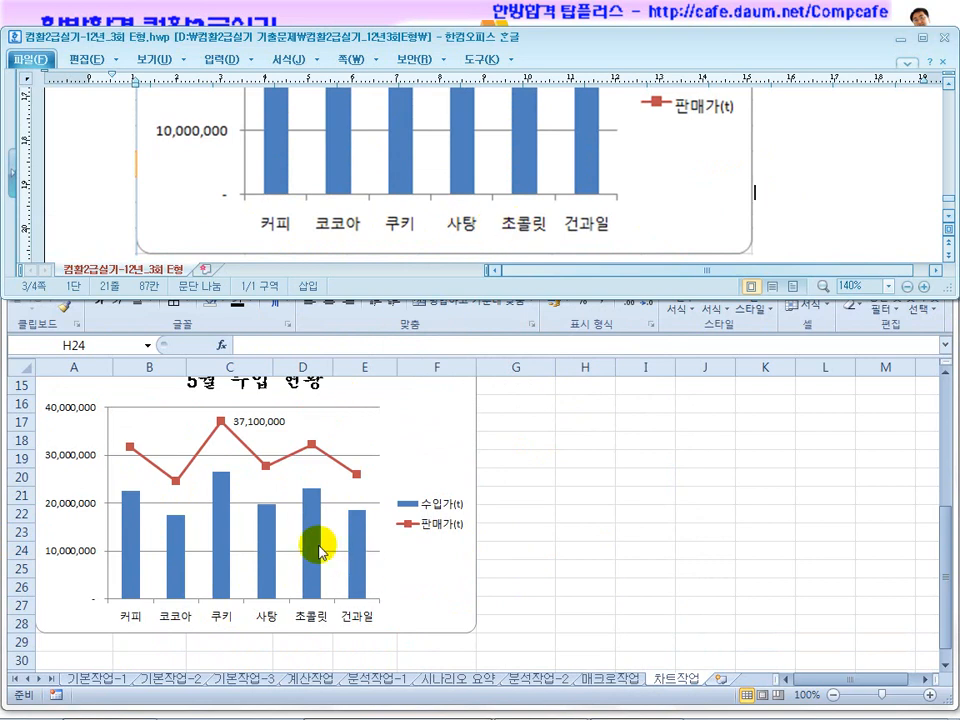
scroll(321, 553, "up", 1)
left_click(554, 493)
scroll(554, 493, "up", 1)
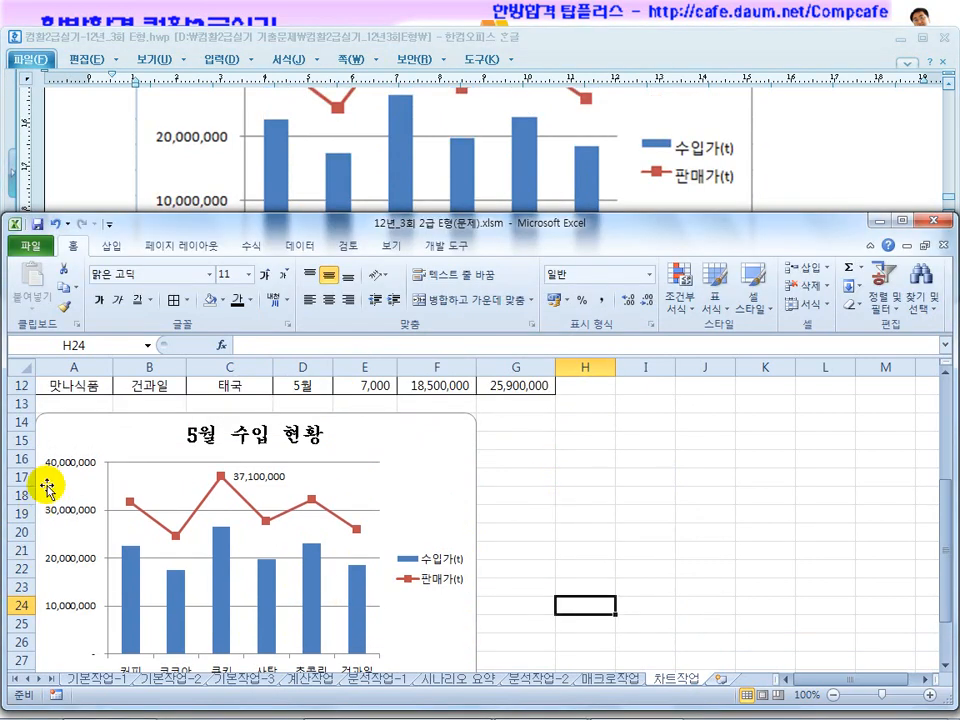
scroll(80, 512, "down", 2)
left_click(95, 160)
scroll(116, 214, "down", 1)
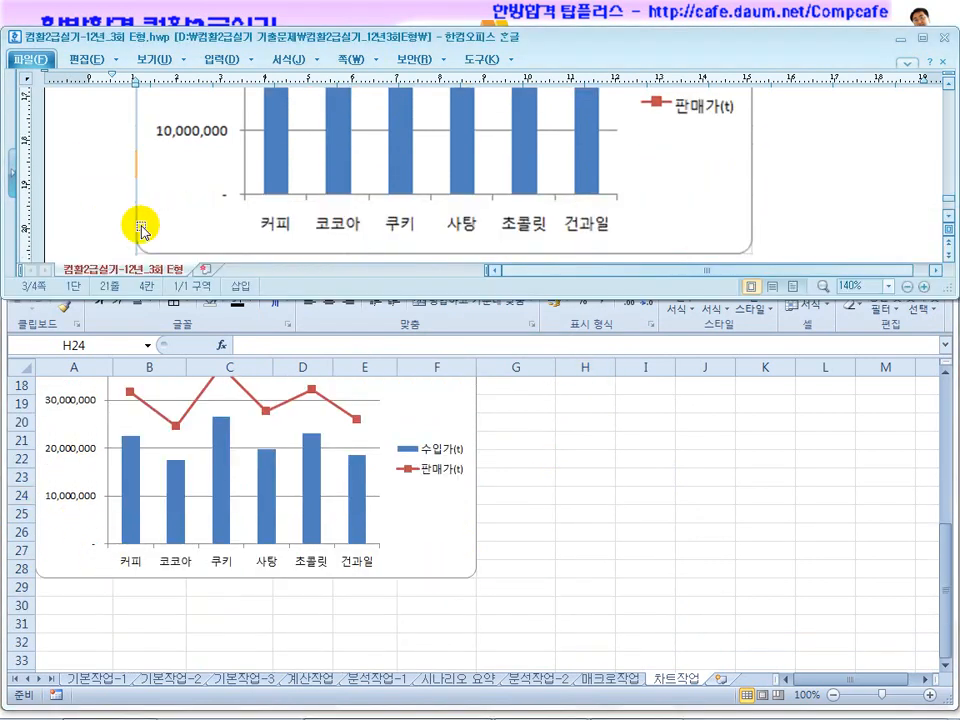
scroll(280, 235, "up", 2)
scroll(291, 249, "up", 1)
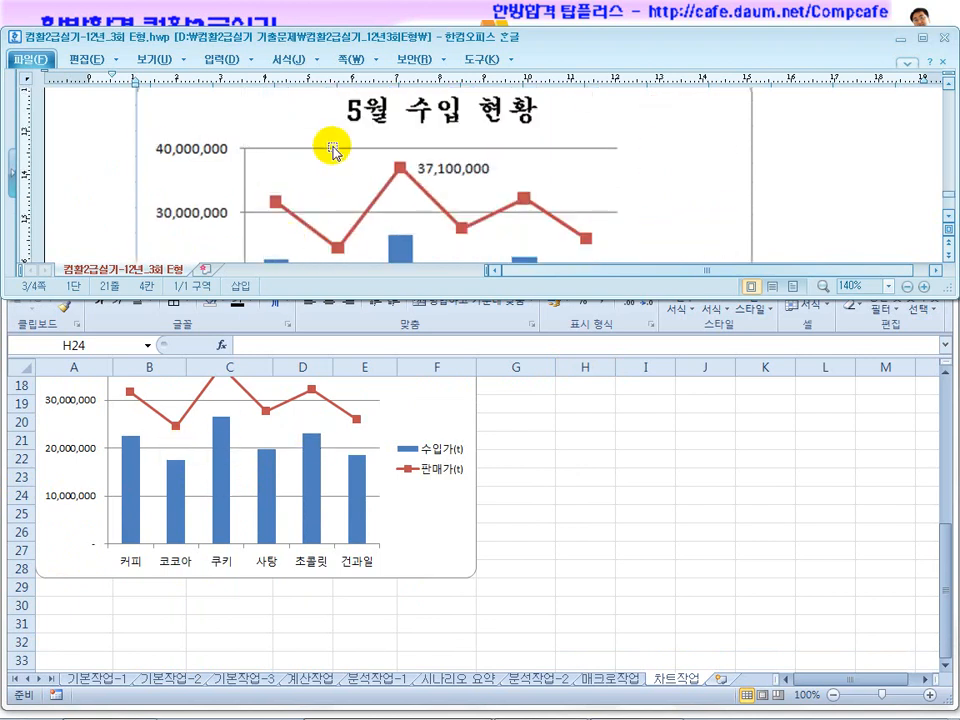
left_click(535, 445)
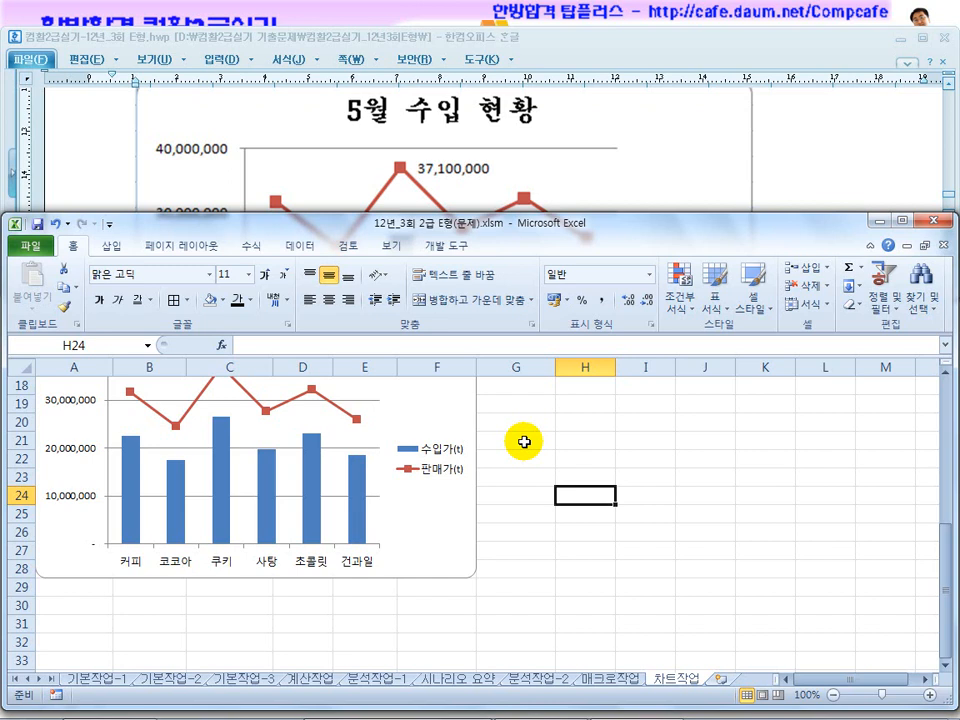
left_click(524, 442)
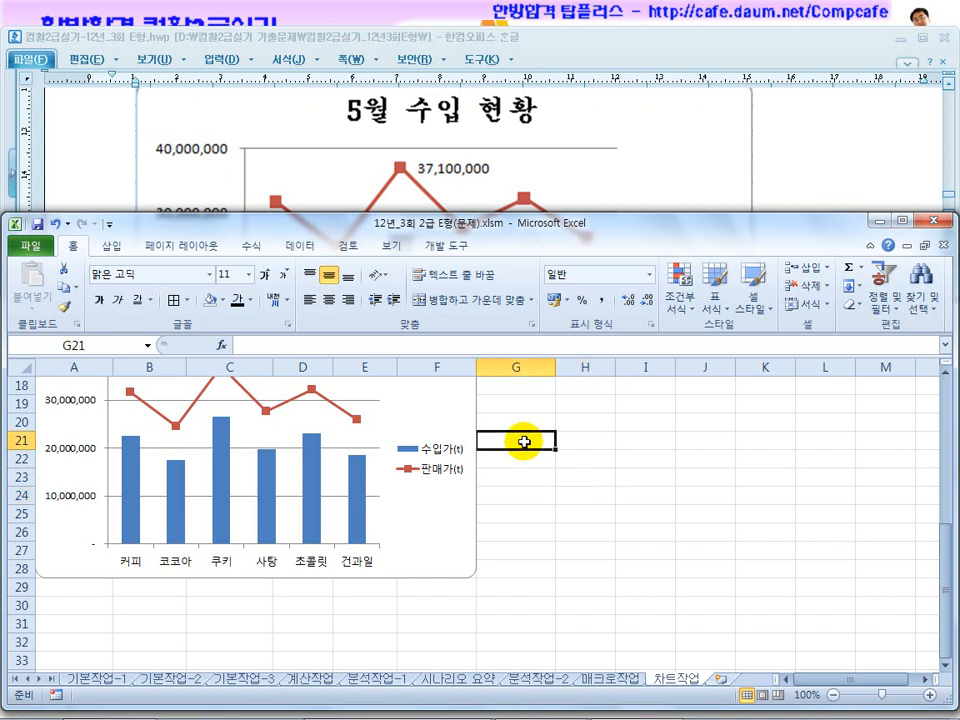